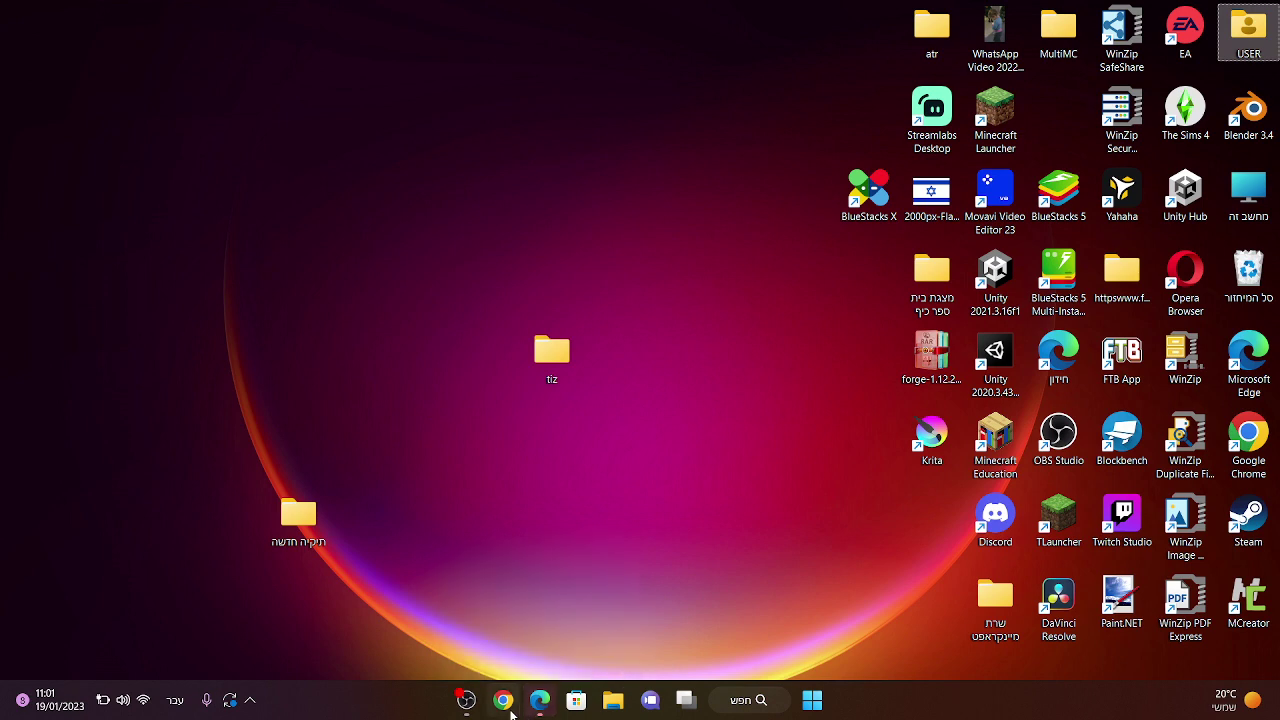
Search Windows for צייר and open the Paint app.
{"action": "left_click", "coordinate": [736, 708]}
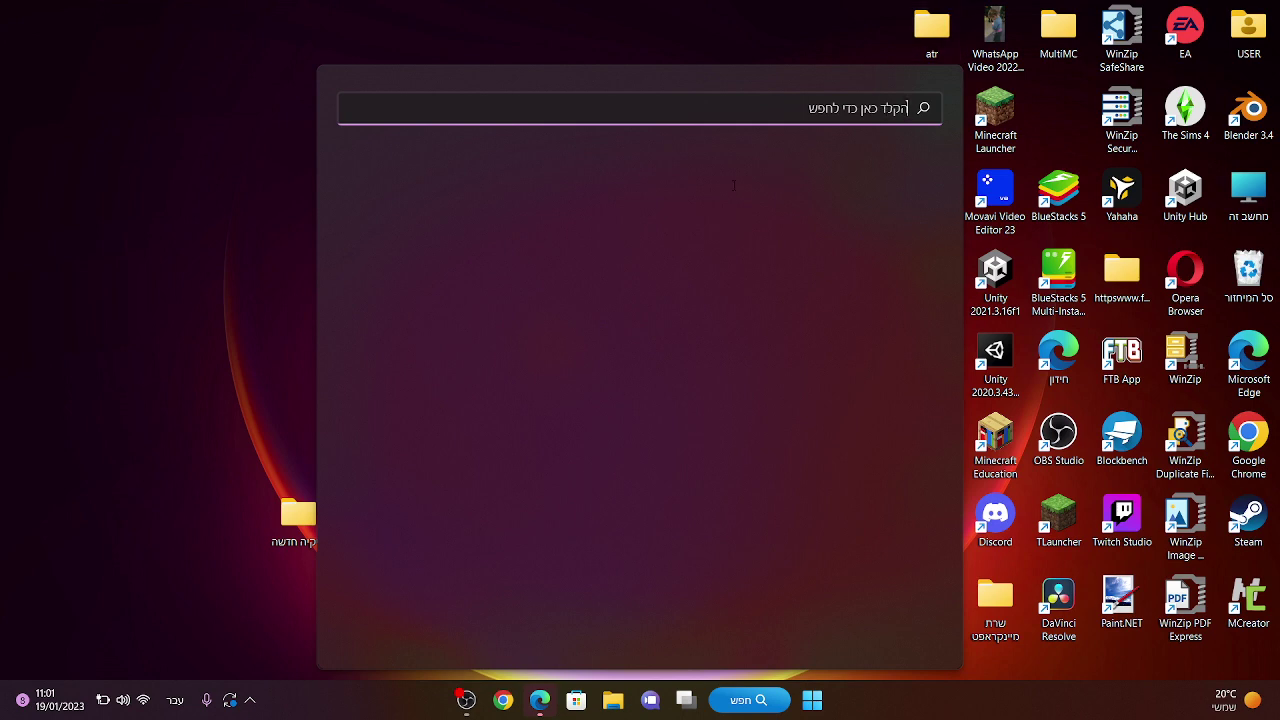
{"action": "type", "text": "צצ"}
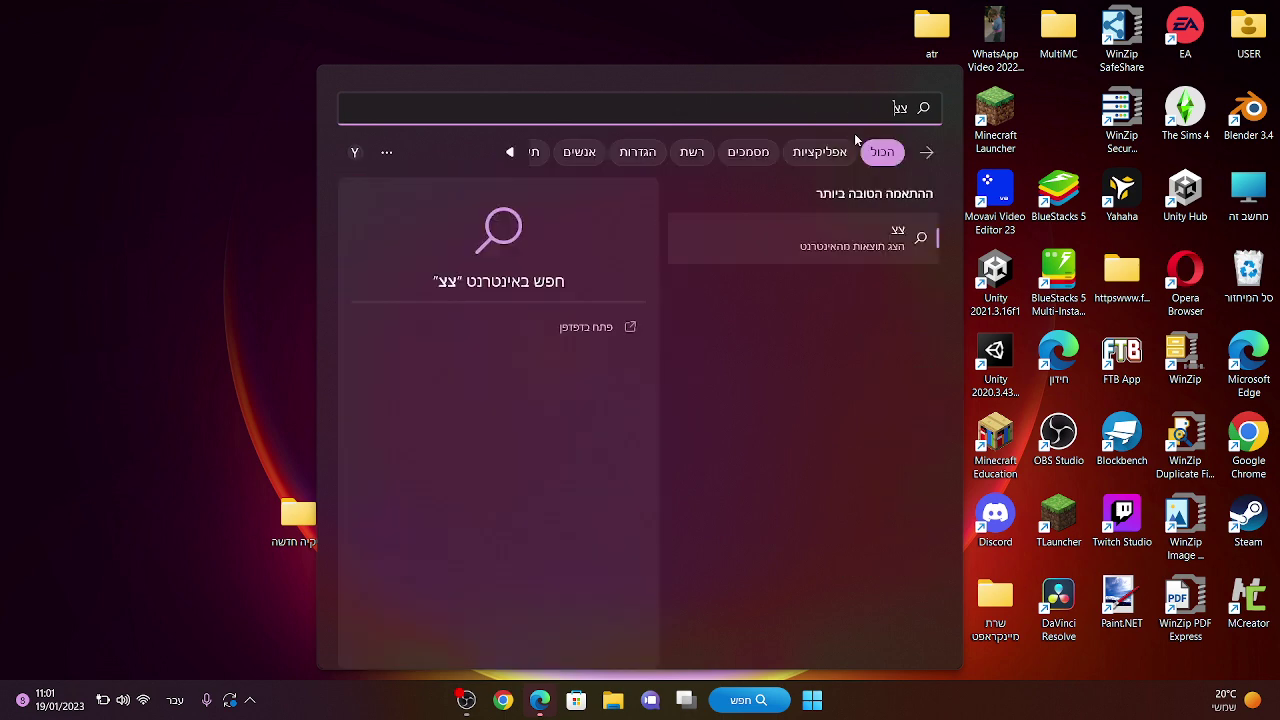
{"action": "key", "text": "BackSpace"}
{"action": "type", "text": "יי"}
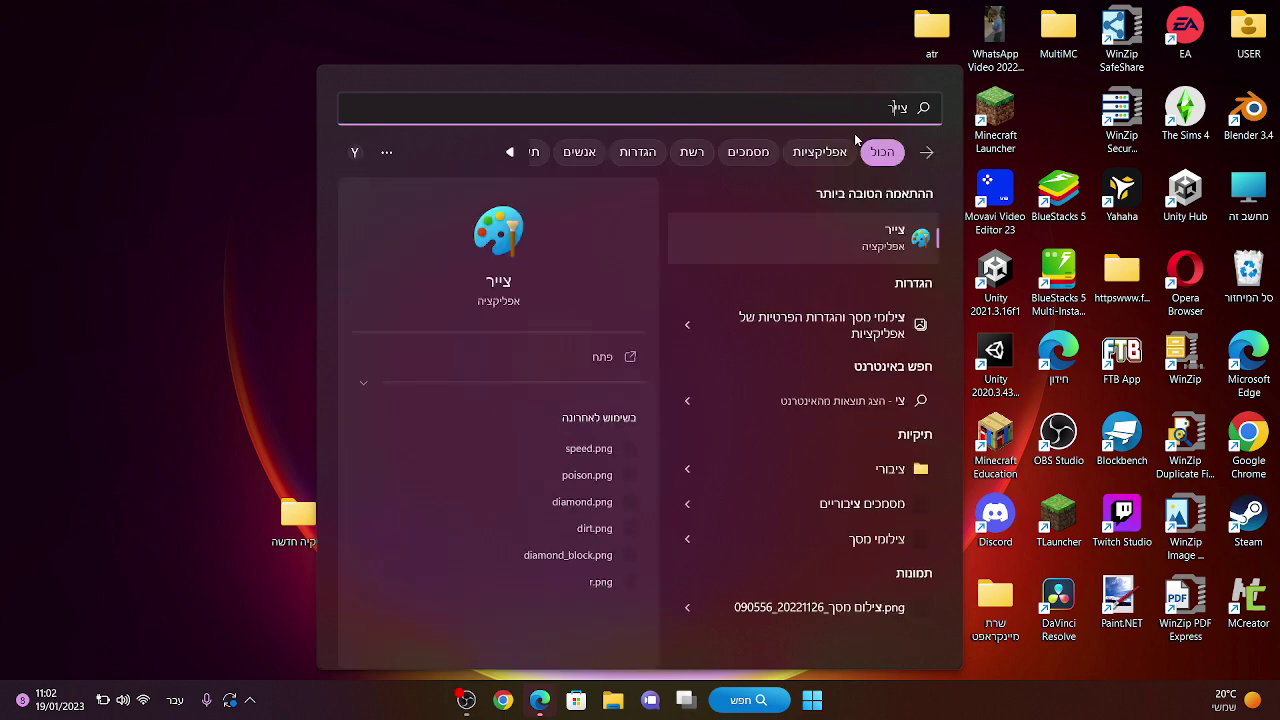
{"action": "left_click", "coordinate": [872, 240]}
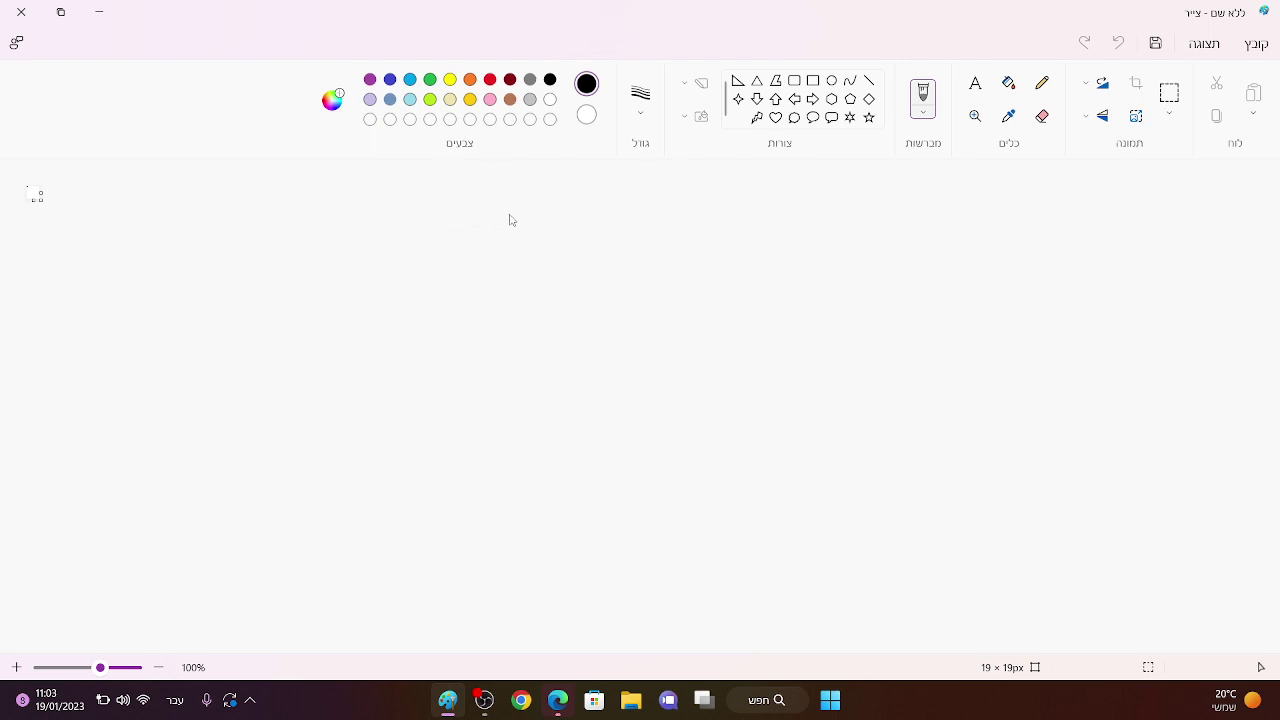
Zoom in on the tiny canvas to 600% and enlarge it to 289 × 93 px.
{"action": "left_click", "coordinate": [1041, 86]}
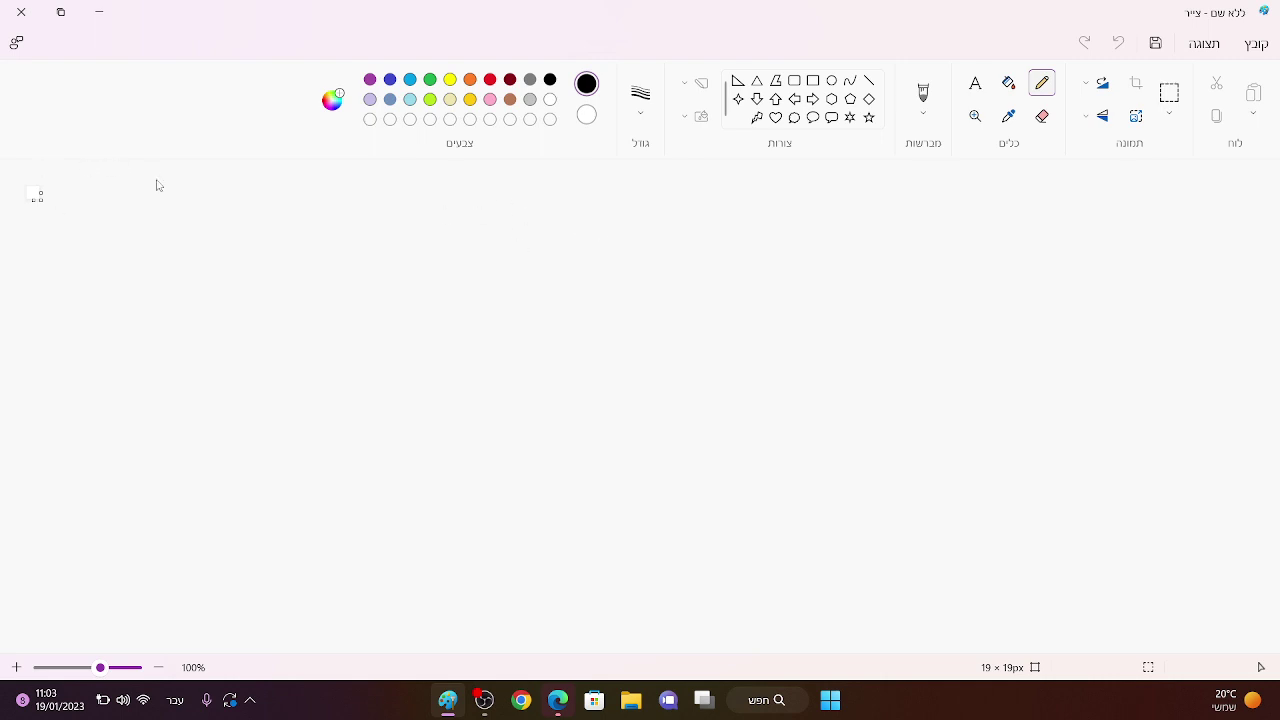
{"action": "left_click", "coordinate": [975, 116]}
{"action": "left_click", "coordinate": [35, 193]}
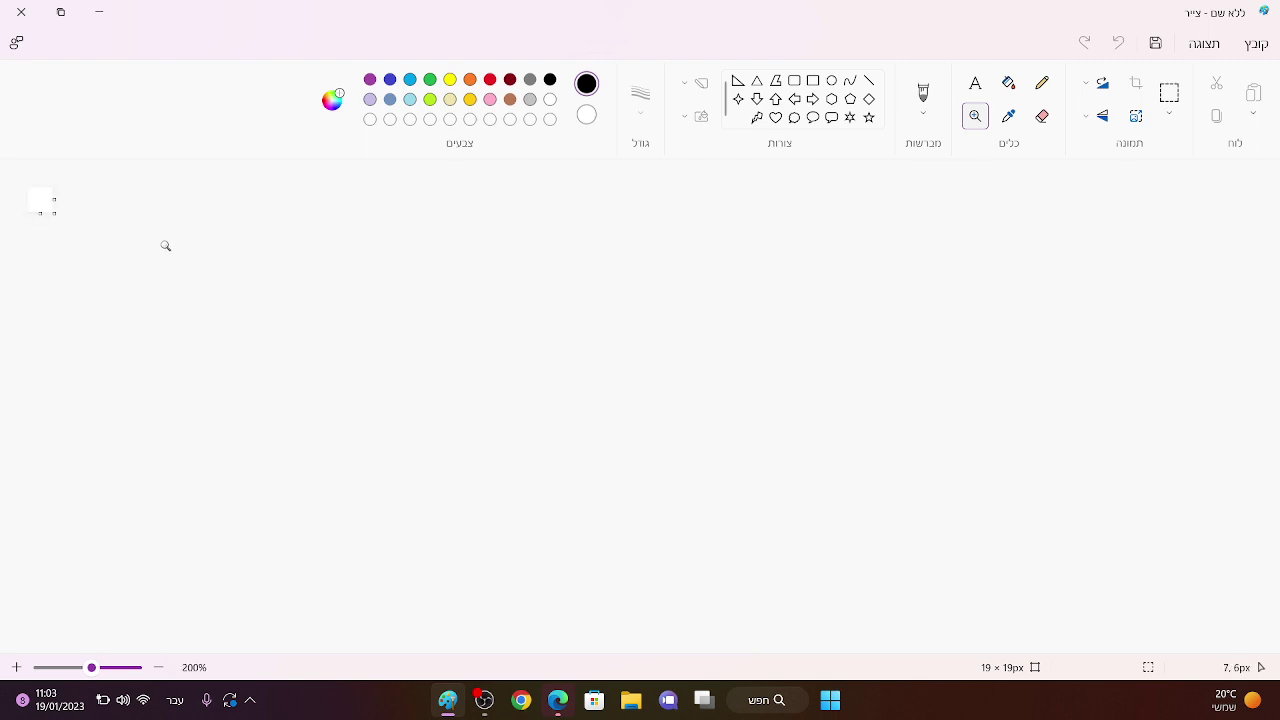
{"action": "left_click", "coordinate": [39, 196]}
{"action": "left_click", "coordinate": [40, 198]}
{"action": "left_click", "coordinate": [43, 206]}
{"action": "left_click_drag", "start_coordinate": [110, 268], "coordinate": [1185, 559]}
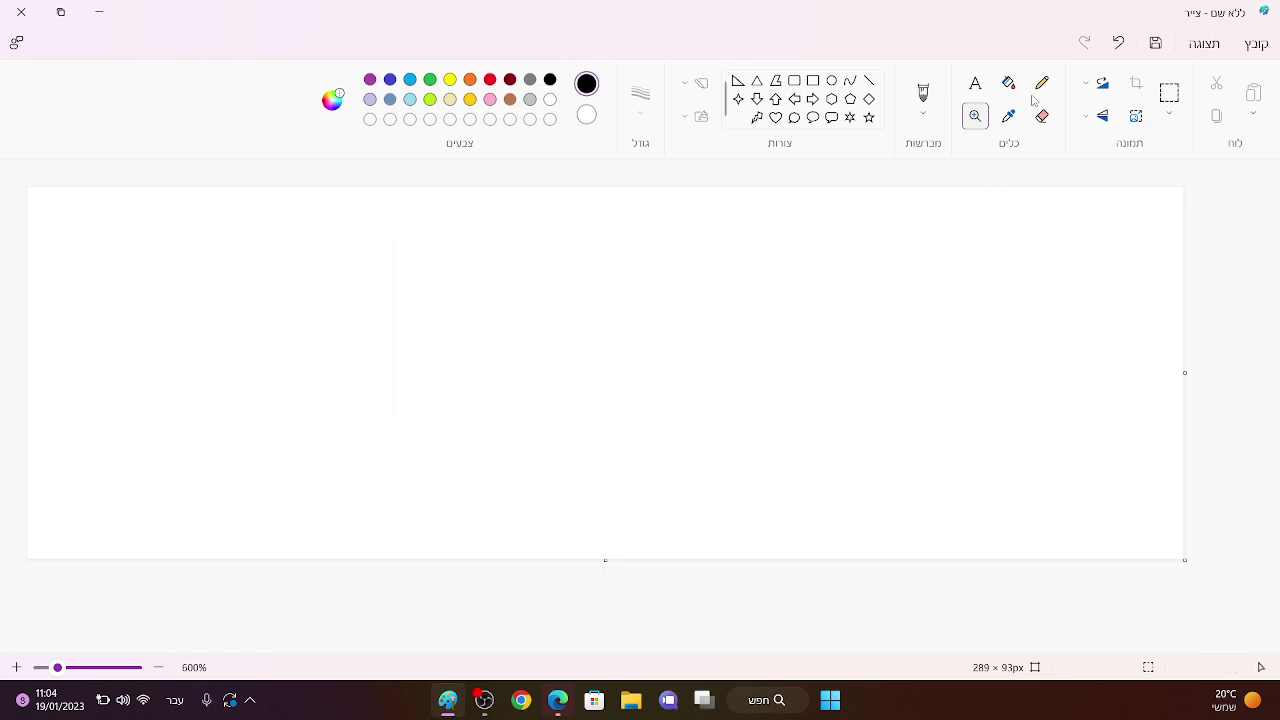
Draw a rough black circle left of the canvas centre with the Pencil tool.
{"action": "left_click", "coordinate": [1009, 116]}
{"action": "left_click", "coordinate": [1042, 82]}
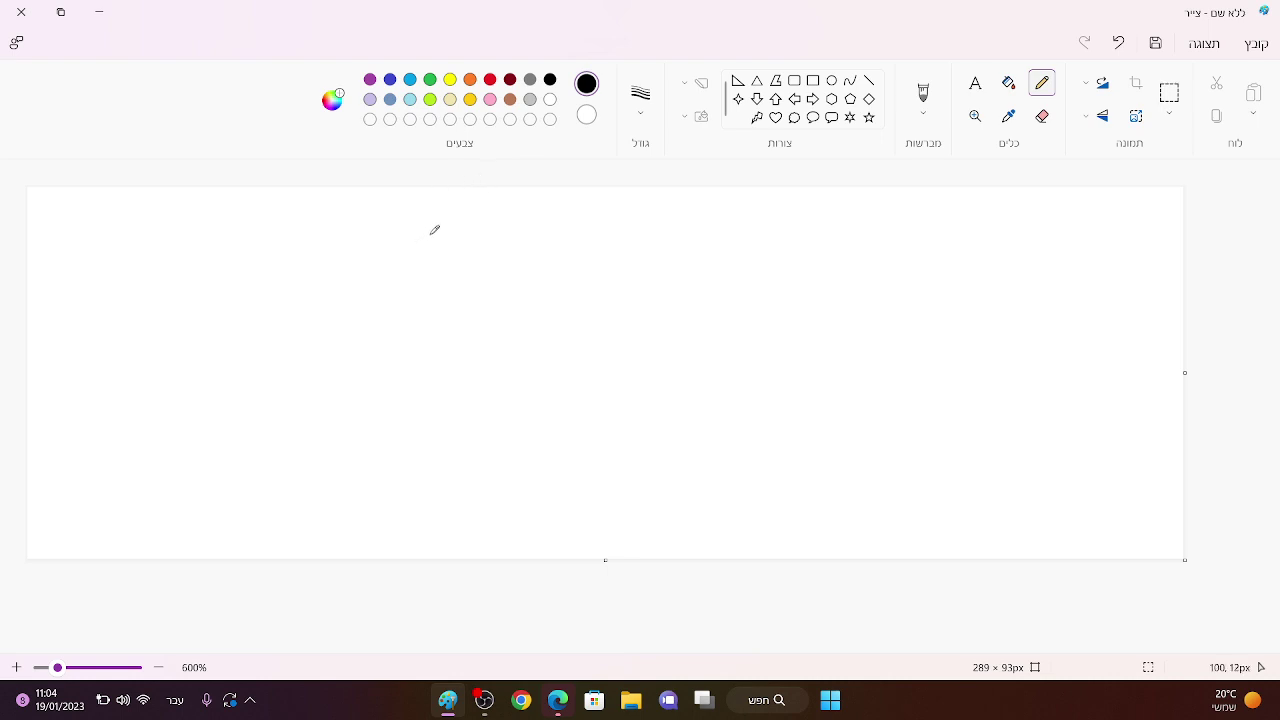
{"action": "mouse_move", "coordinate": [431, 235]}
{"action": "left_mouse_down"}
{"action": "mouse_move", "coordinate": [583, 263]}
{"action": "mouse_move", "coordinate": [580, 350]}
{"action": "mouse_move", "coordinate": [405, 405]}
{"action": "mouse_move", "coordinate": [383, 300]}
{"action": "mouse_move", "coordinate": [441, 233]}
{"action": "left_mouse_up"}
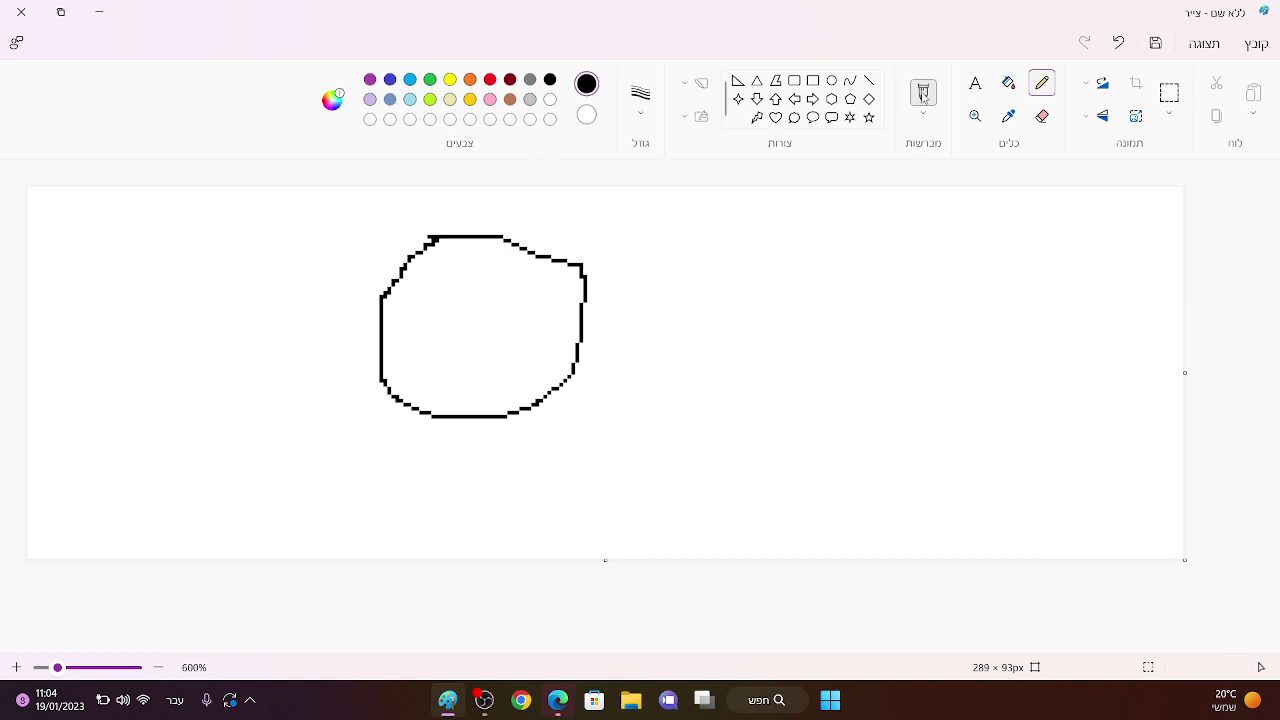
Add the text שרת inside the circle in Arial, size 11.
{"action": "left_click", "coordinate": [975, 86]}
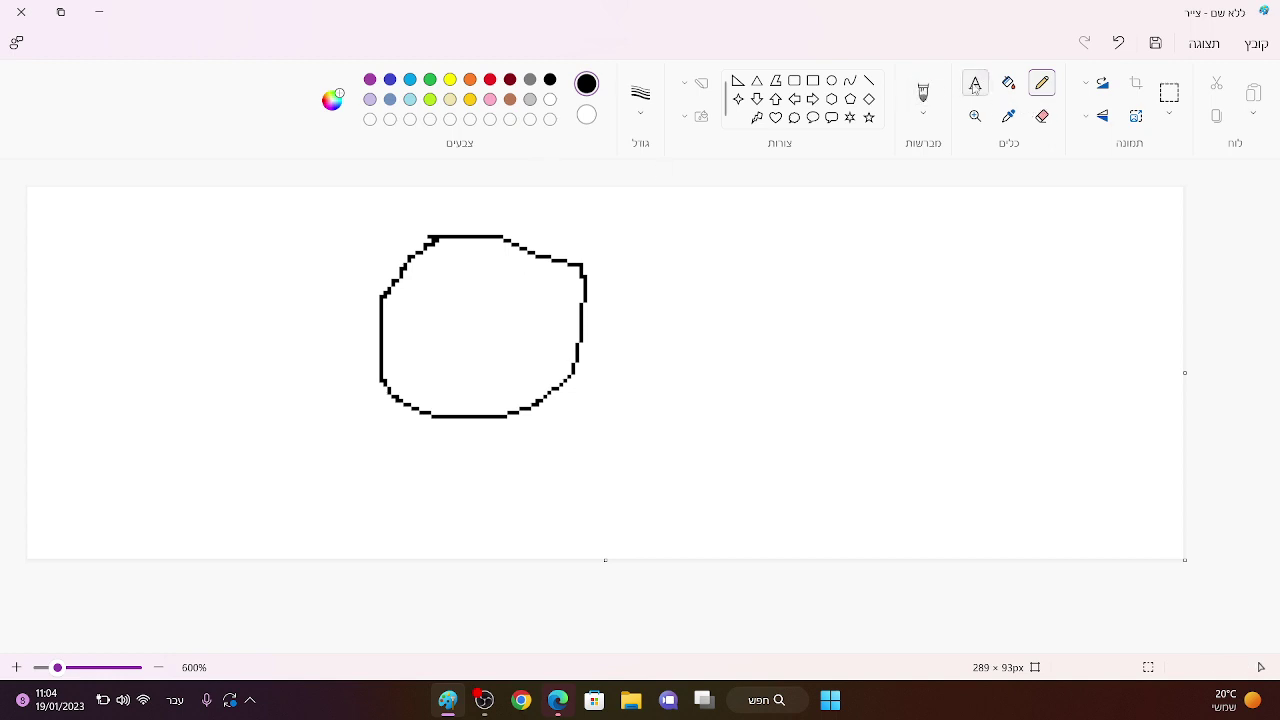
{"action": "left_click", "coordinate": [510, 287]}
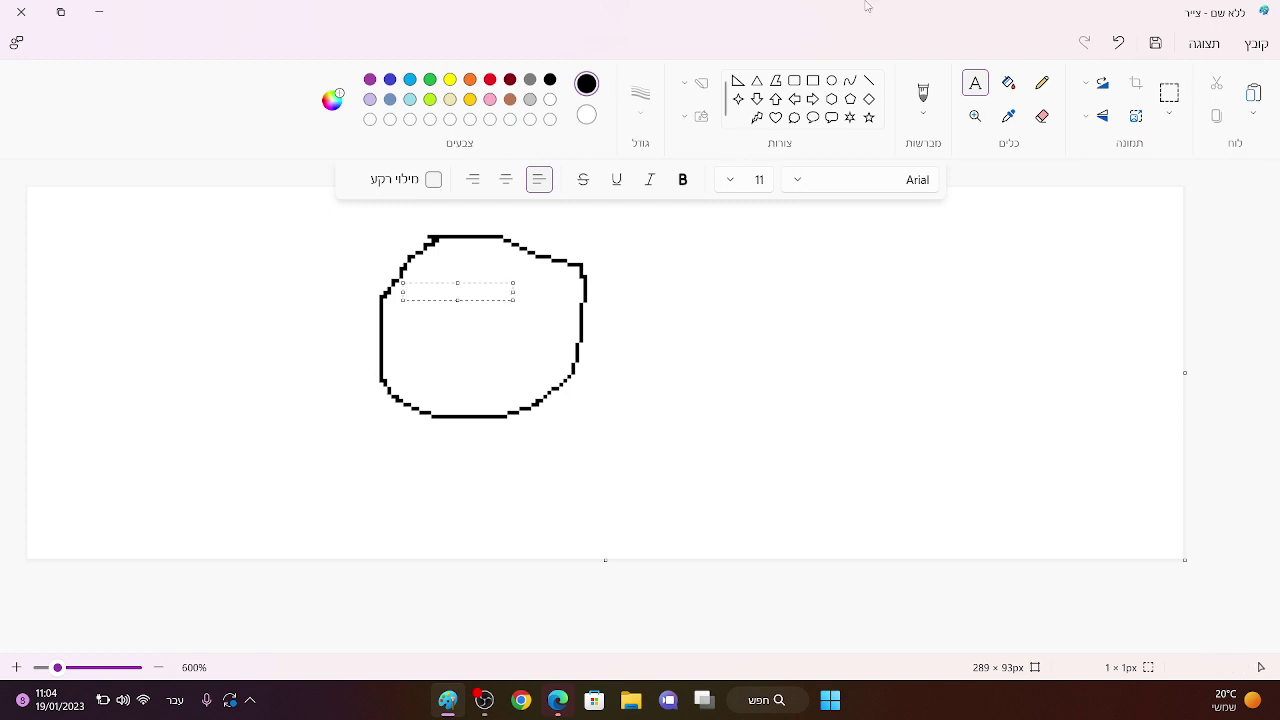
{"action": "type", "text": "ש"}
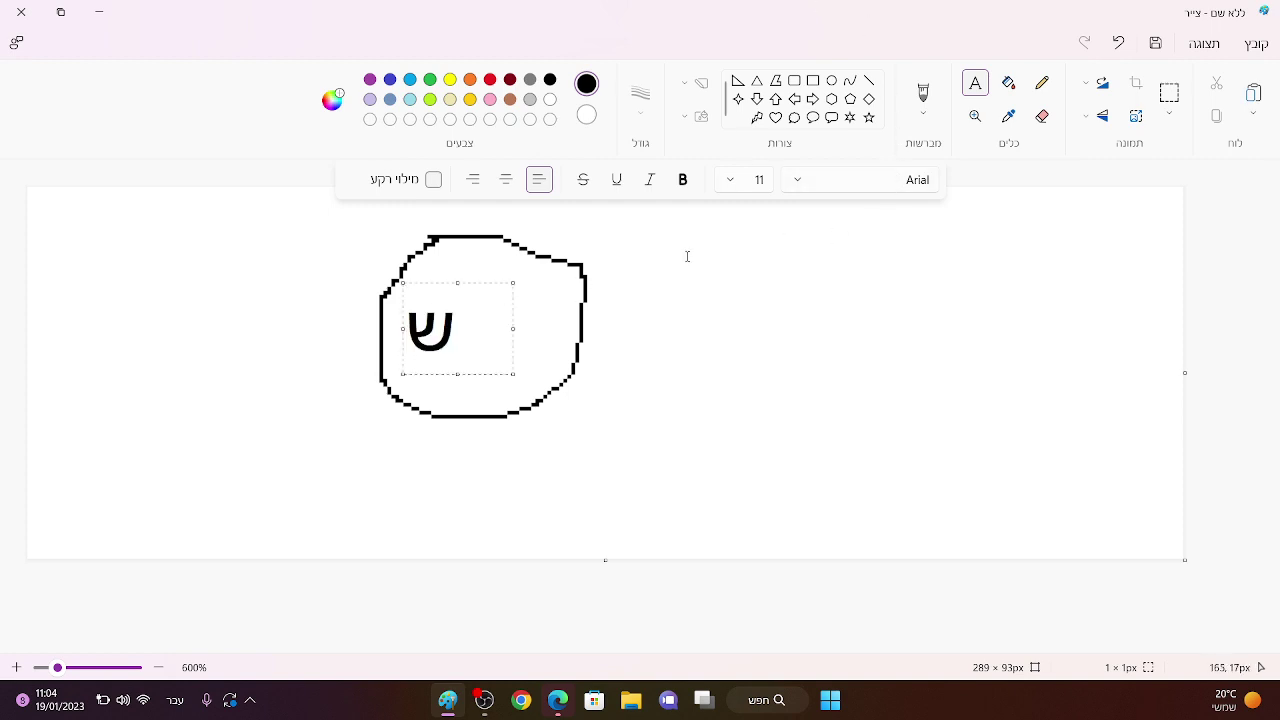
{"action": "type", "text": "רת"}
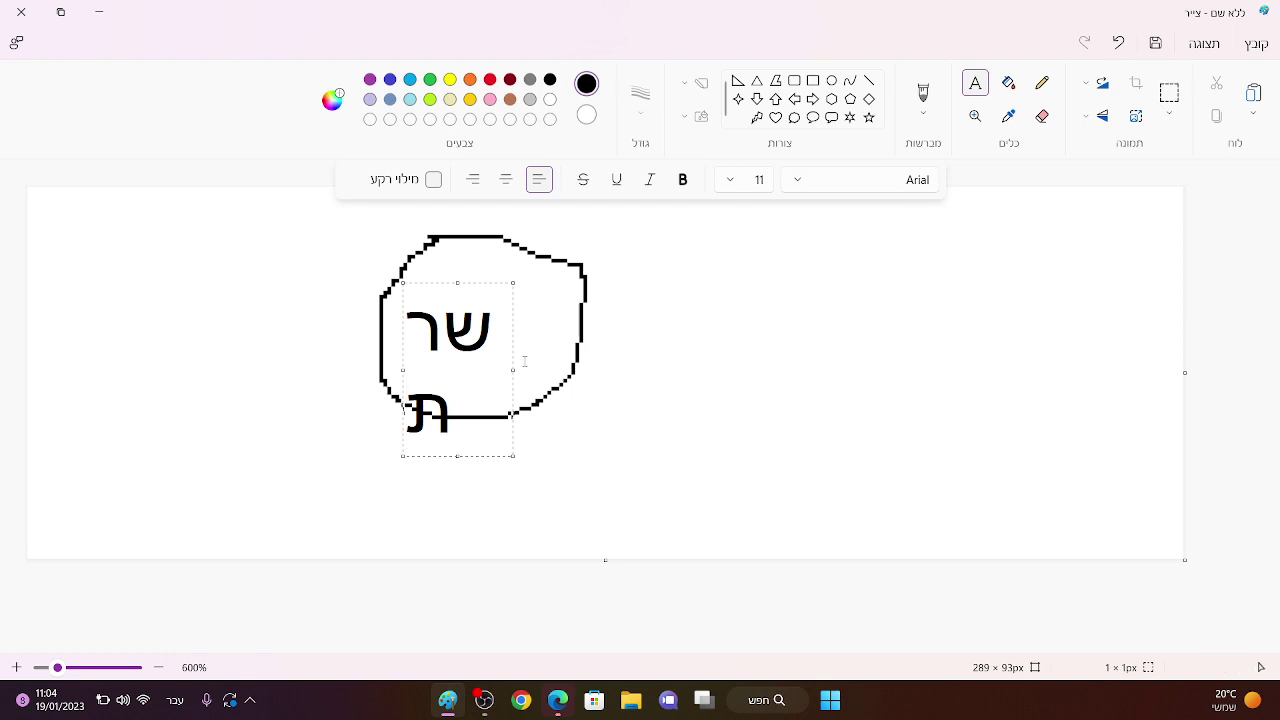
{"action": "left_click", "coordinate": [530, 354]}
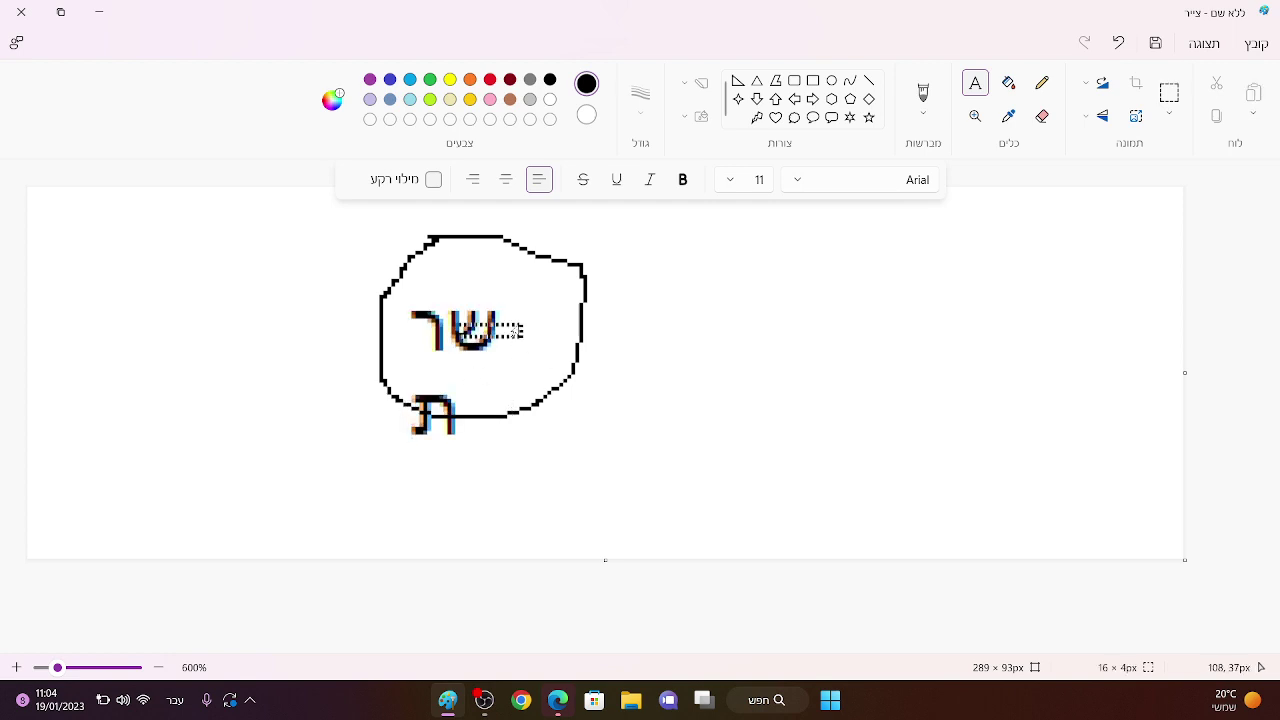
{"action": "left_click", "coordinate": [915, 180]}
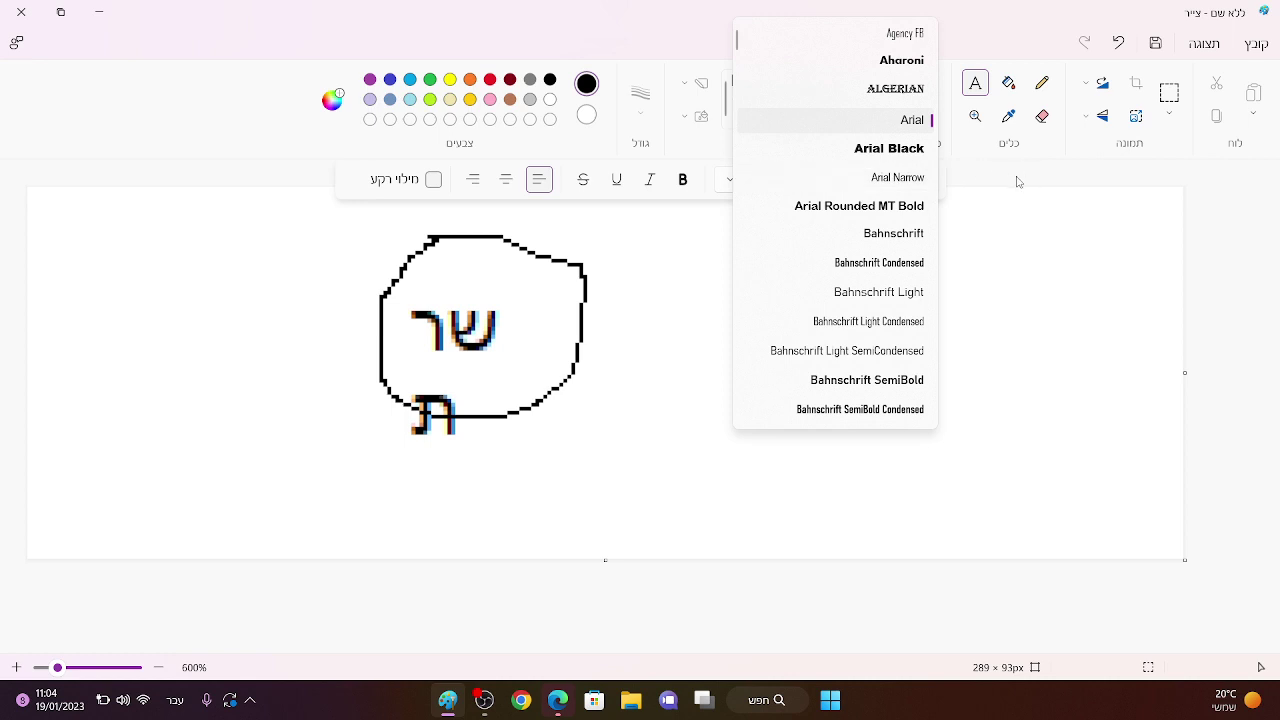
{"action": "left_click", "coordinate": [972, 163]}
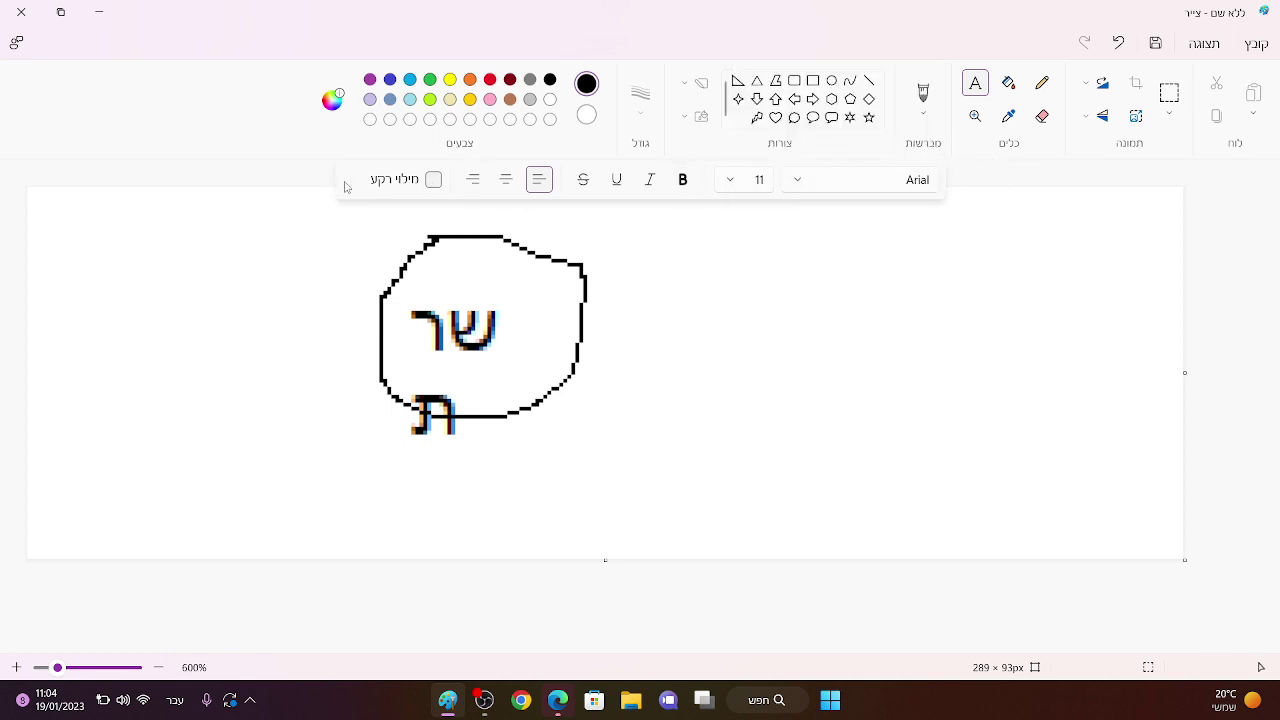
{"action": "left_click", "coordinate": [816, 314]}
{"action": "left_click", "coordinate": [545, 352]}
{"action": "left_click", "coordinate": [1030, 202]}
Handwrite the Hebrew letters שת to the right of the circle with the Pencil tool.
{"action": "left_click", "coordinate": [1042, 82]}
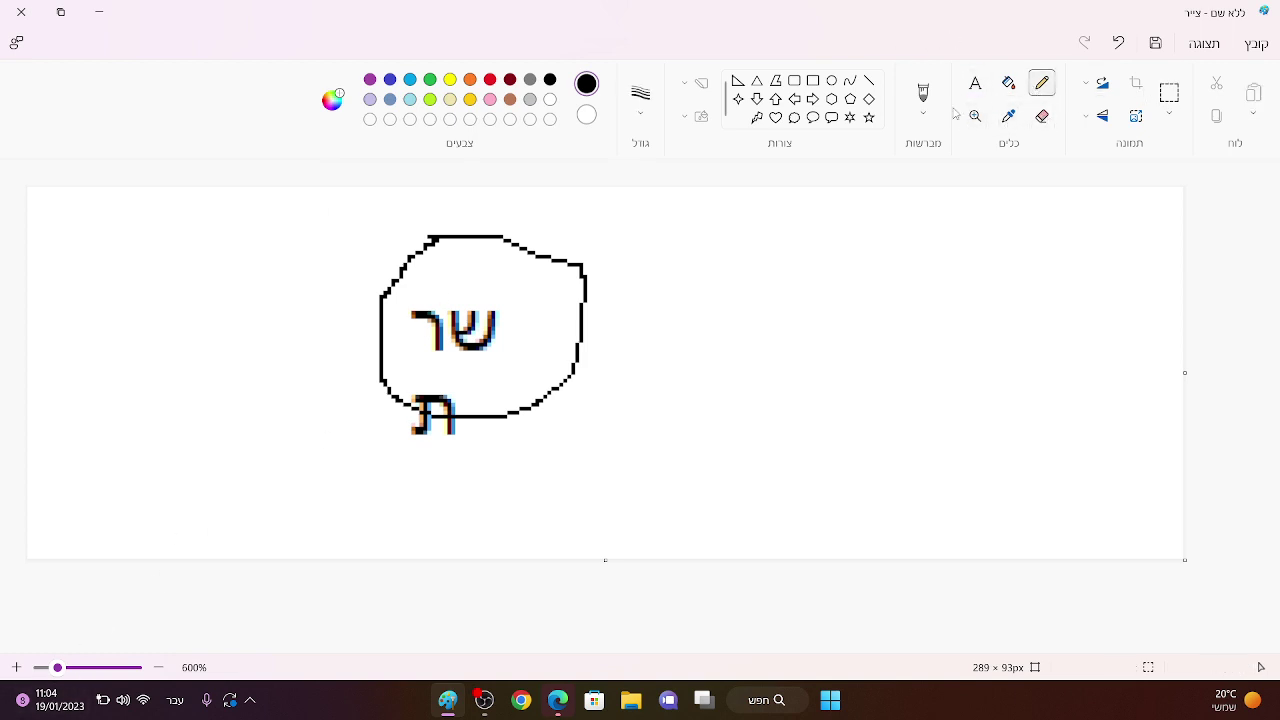
{"action": "mouse_move", "coordinate": [898, 305]}
{"action": "left_mouse_down"}
{"action": "mouse_move", "coordinate": [806, 268]}
{"action": "mouse_move", "coordinate": [846, 236]}
{"action": "mouse_move", "coordinate": [826, 300]}
{"action": "left_mouse_up"}
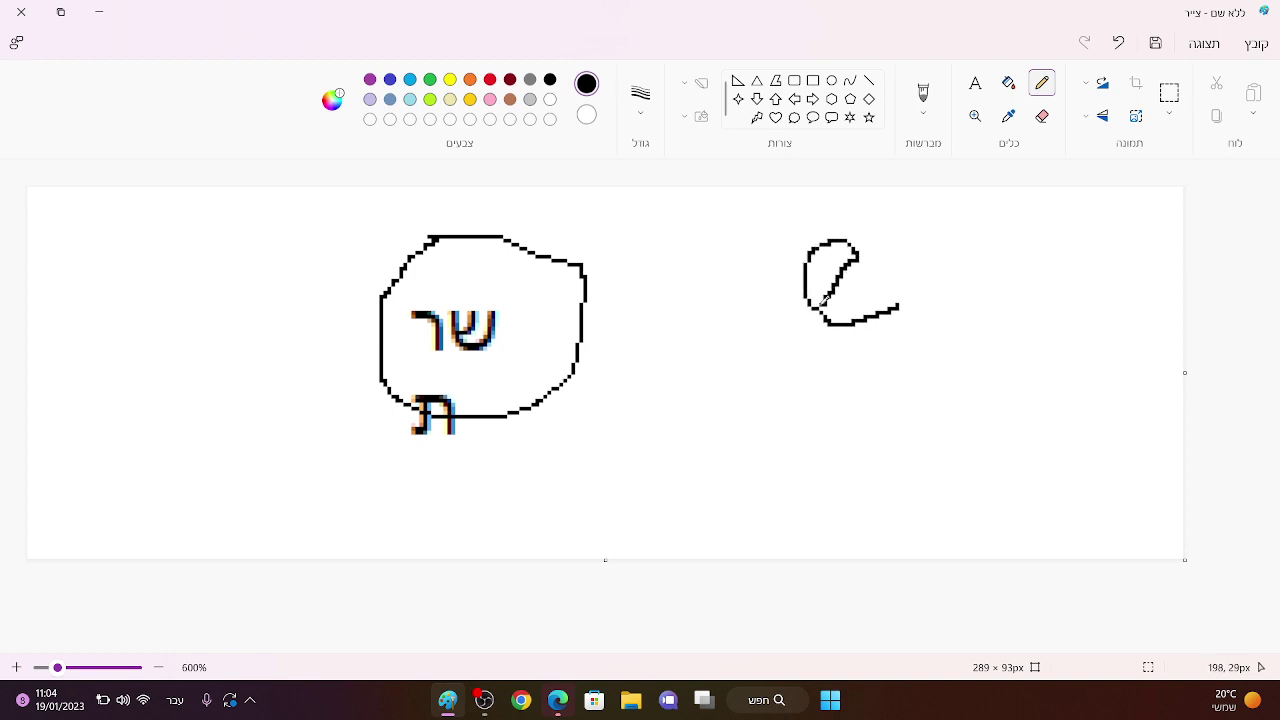
{"action": "mouse_move", "coordinate": [758, 254]}
{"action": "left_mouse_down"}
{"action": "mouse_move", "coordinate": [780, 256]}
{"action": "mouse_move", "coordinate": [789, 318]}
{"action": "left_mouse_up"}
{"action": "mouse_move", "coordinate": [712, 240]}
{"action": "left_mouse_down"}
{"action": "mouse_move", "coordinate": [736, 244]}
{"action": "mouse_move", "coordinate": [760, 296]}
{"action": "left_mouse_up"}
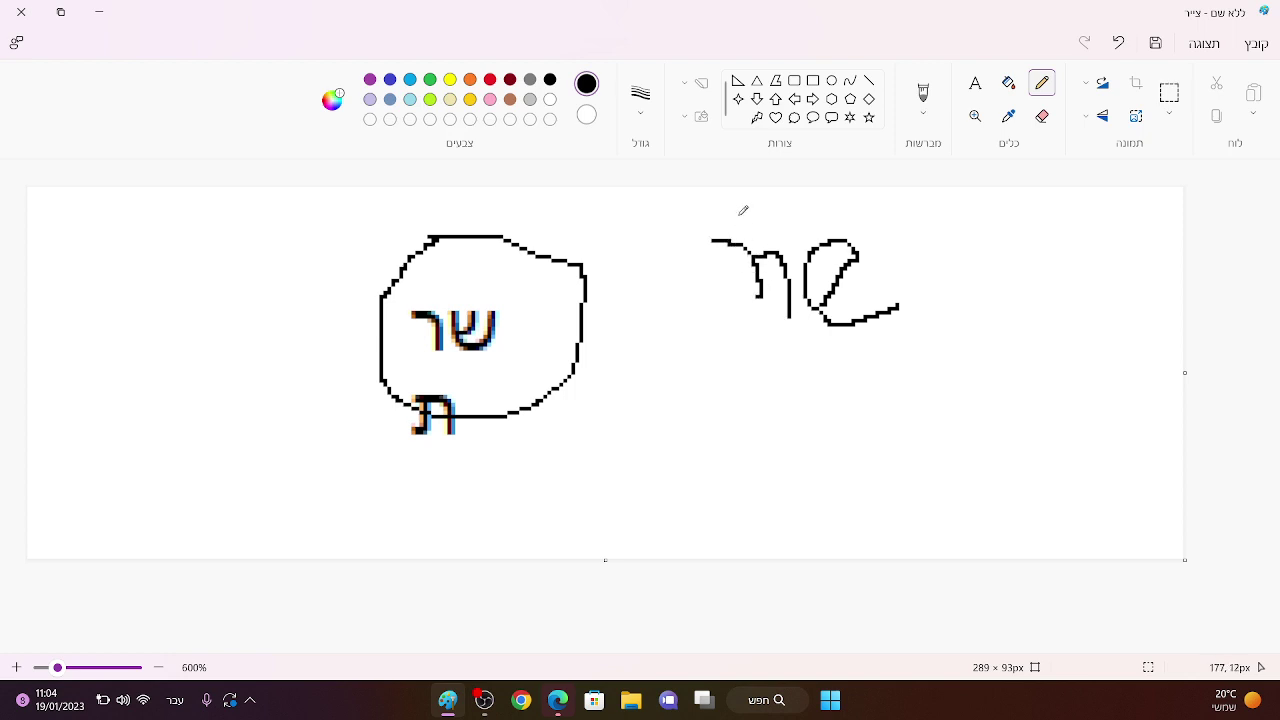
Handwrite the word שרת below the first handwritten letters, right of the circle.
{"action": "mouse_move", "coordinate": [960, 428]}
{"action": "left_mouse_down"}
{"action": "mouse_move", "coordinate": [894, 457]}
{"action": "mouse_move", "coordinate": [905, 368]}
{"action": "mouse_move", "coordinate": [907, 421]}
{"action": "mouse_move", "coordinate": [894, 434]}
{"action": "left_mouse_up"}
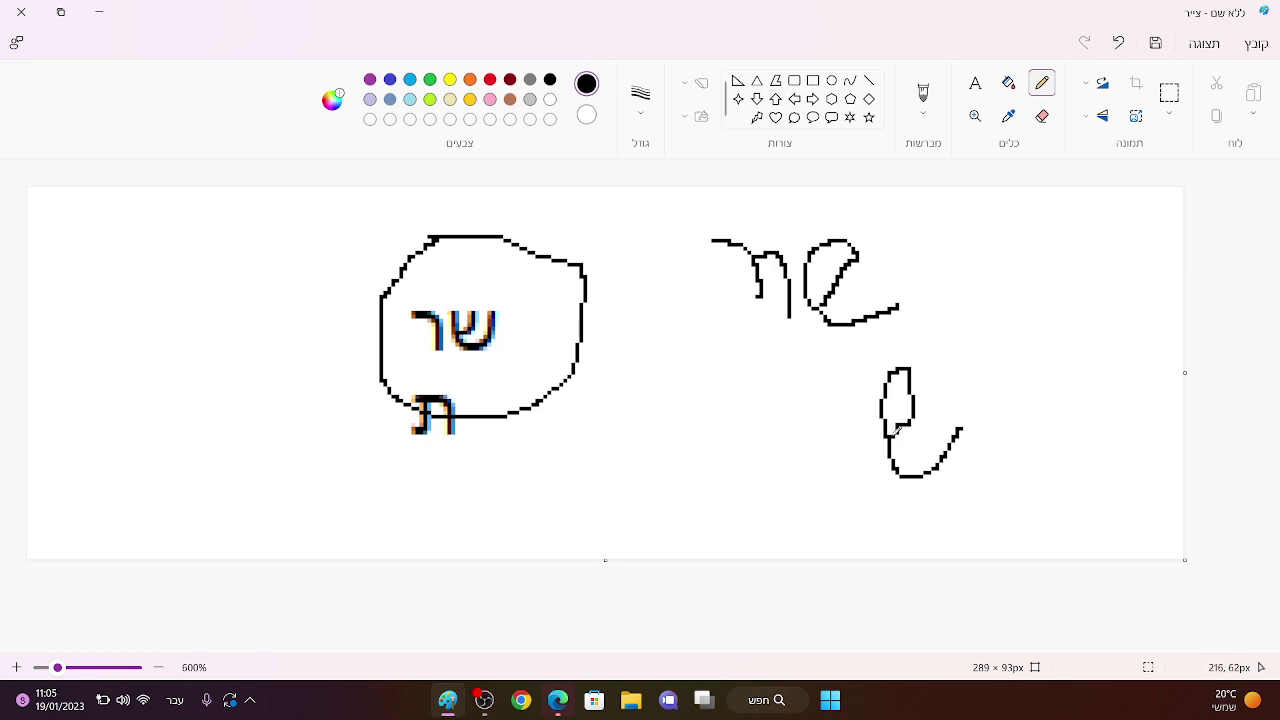
{"action": "mouse_move", "coordinate": [834, 370]}
{"action": "left_mouse_down"}
{"action": "mouse_move", "coordinate": [861, 390]}
{"action": "mouse_move", "coordinate": [853, 453]}
{"action": "left_mouse_up"}
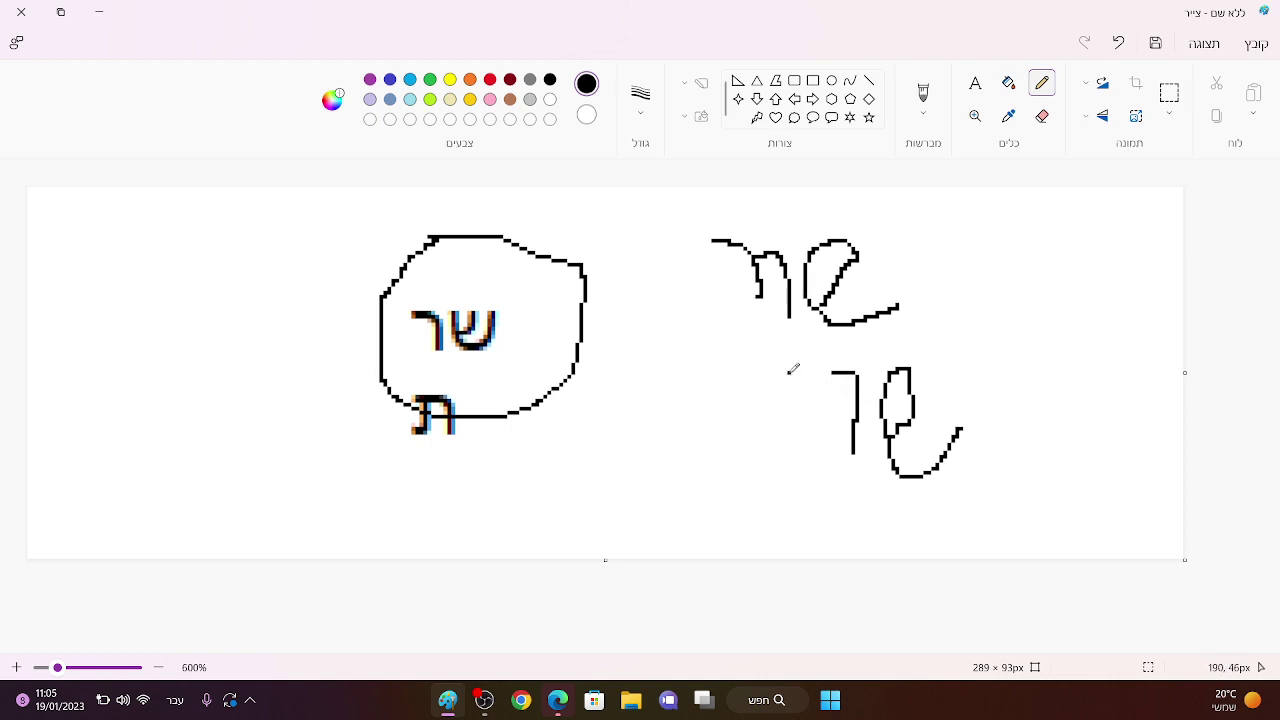
{"action": "left_click_drag", "start_coordinate": [789, 373], "coordinate": [826, 446]}
{"action": "mouse_move", "coordinate": [787, 373]}
{"action": "left_mouse_down"}
{"action": "mouse_move", "coordinate": [755, 437]}
{"action": "mouse_move", "coordinate": [730, 442]}
{"action": "left_mouse_up"}
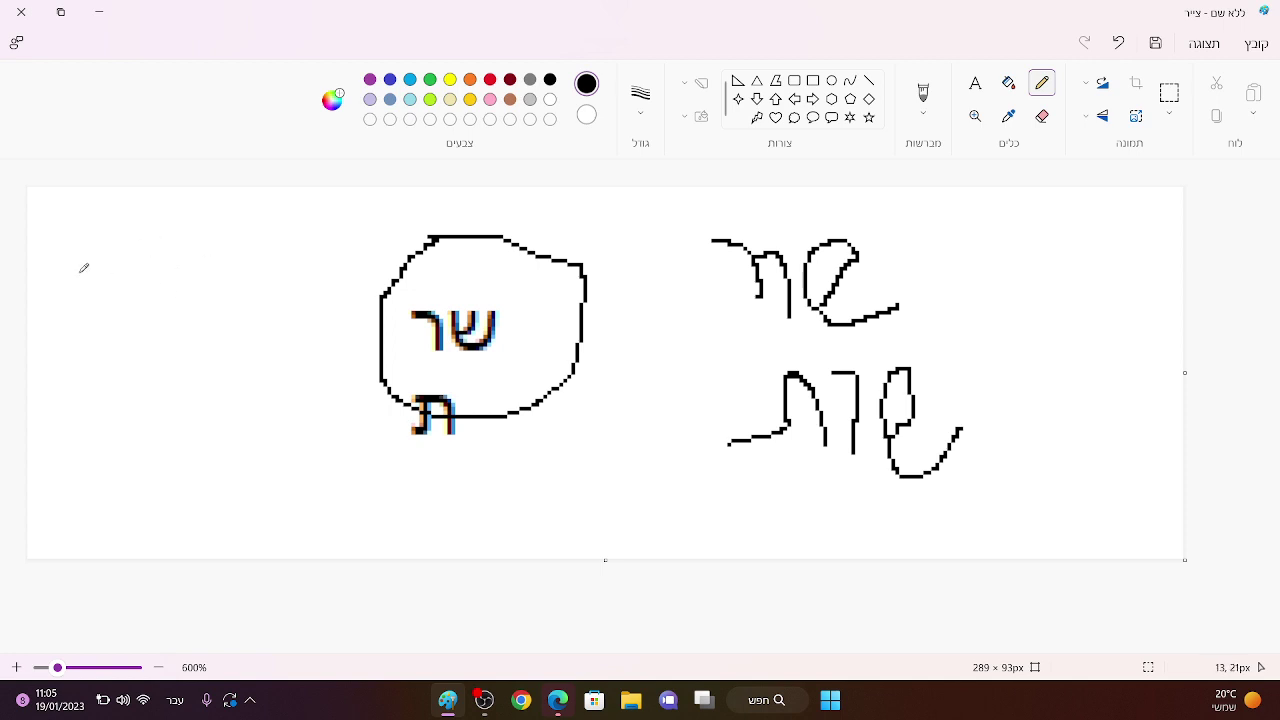
Draw an irregular five-sided outline left of the circle with two small closed shapes inside it.
{"action": "mouse_move", "coordinate": [136, 268]}
{"action": "left_mouse_down"}
{"action": "mouse_move", "coordinate": [343, 303]}
{"action": "mouse_move", "coordinate": [297, 463]}
{"action": "mouse_move", "coordinate": [125, 360]}
{"action": "mouse_move", "coordinate": [177, 271]}
{"action": "left_mouse_up"}
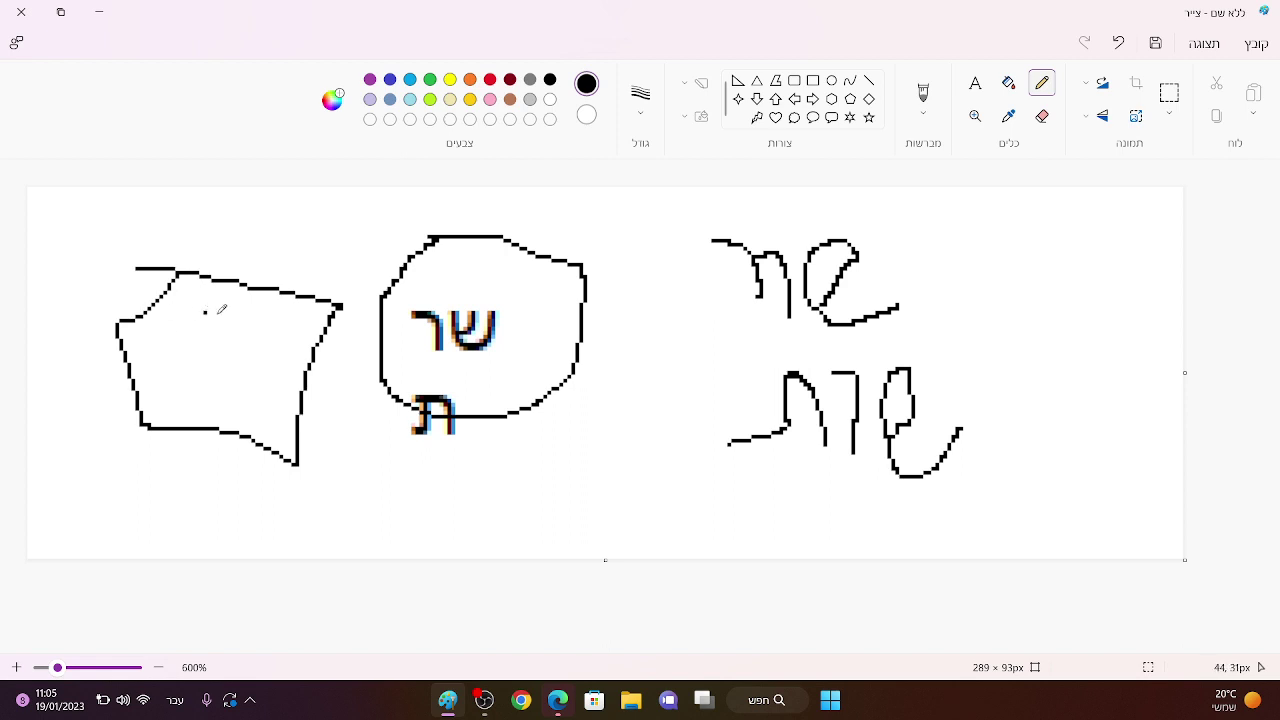
{"action": "mouse_move", "coordinate": [205, 312]}
{"action": "left_mouse_down"}
{"action": "mouse_move", "coordinate": [196, 338]}
{"action": "mouse_move", "coordinate": [205, 328]}
{"action": "mouse_move", "coordinate": [220, 384]}
{"action": "mouse_move", "coordinate": [214, 366]}
{"action": "left_mouse_up"}
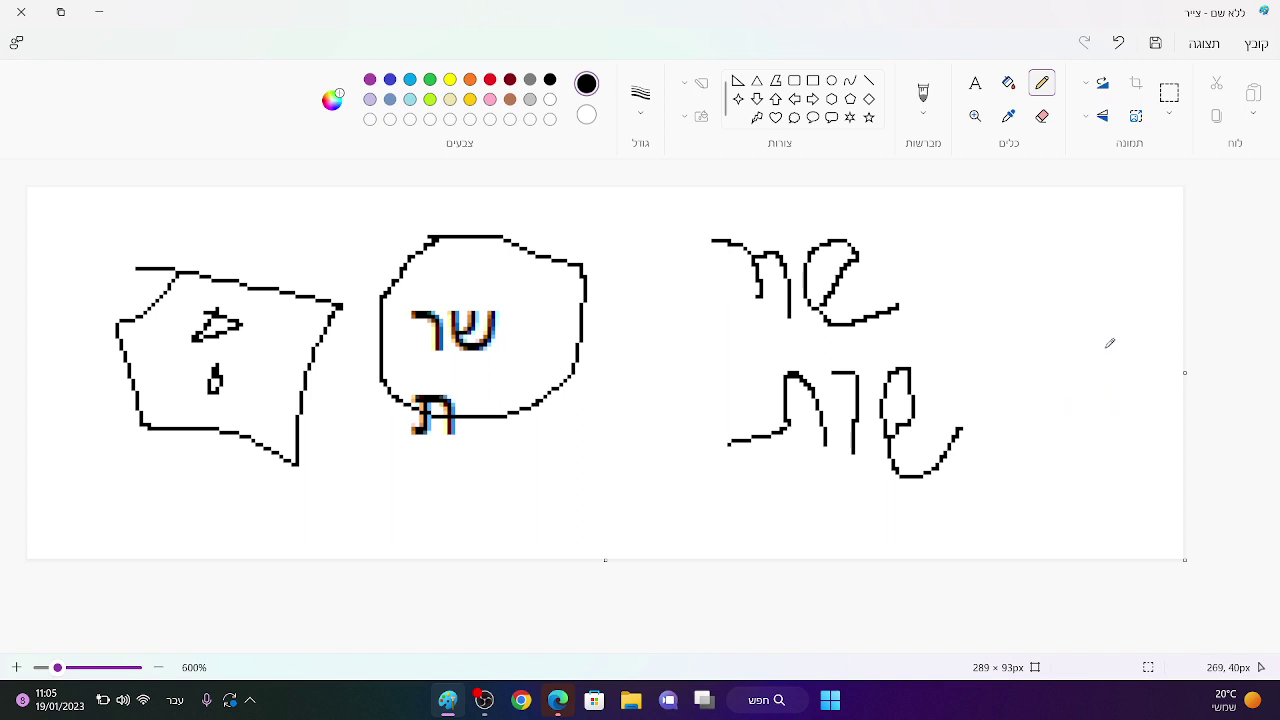
Draw a cluster of dots with crossing pencil strokes over them in the canvas's lower-right corner.
{"action": "left_click", "coordinate": [1016, 539]}
{"action": "left_click", "coordinate": [1034, 537]}
{"action": "left_click", "coordinate": [1069, 490]}
{"action": "left_click", "coordinate": [1073, 452]}
{"action": "left_click", "coordinate": [1049, 458]}
{"action": "left_click", "coordinate": [1025, 494]}
{"action": "left_click_drag", "start_coordinate": [1026, 493], "coordinate": [1027, 500]}
{"action": "left_click_drag", "start_coordinate": [991, 508], "coordinate": [998, 556]}
{"action": "left_click_drag", "start_coordinate": [1018, 550], "coordinate": [1045, 540]}
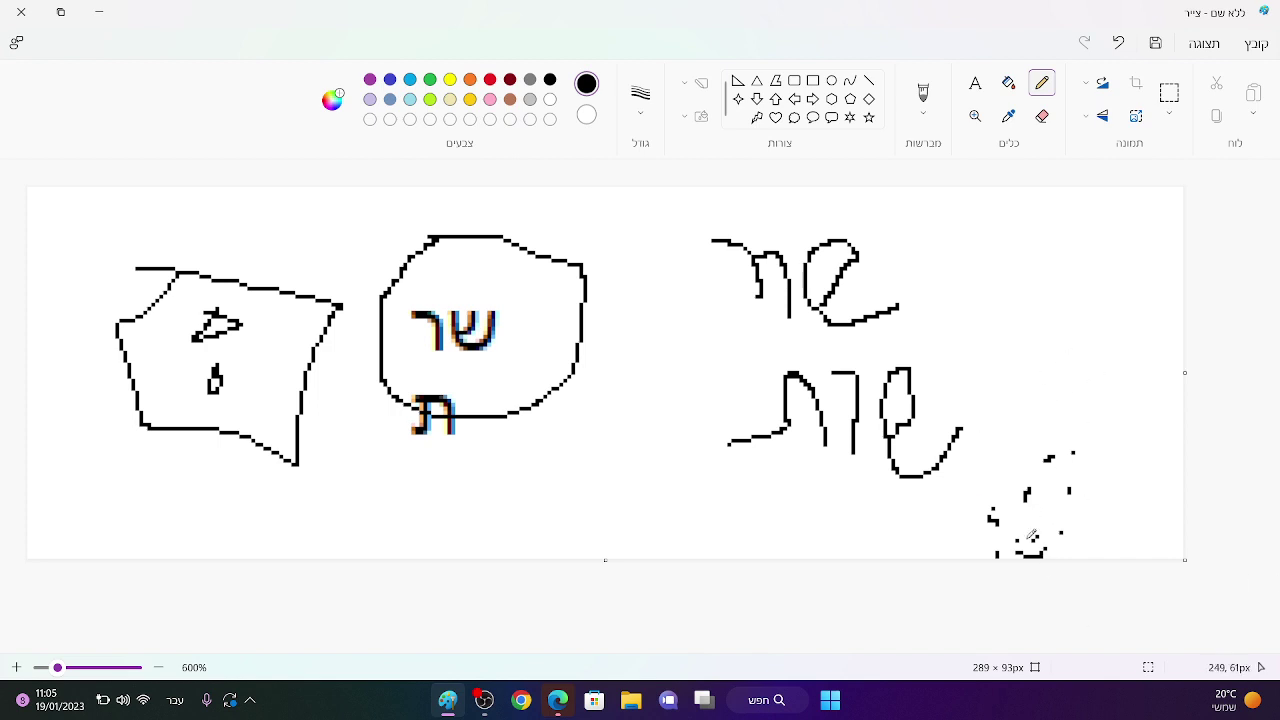
{"action": "left_click_drag", "start_coordinate": [1052, 460], "coordinate": [956, 540]}
{"action": "mouse_move", "coordinate": [995, 518]}
{"action": "left_mouse_down"}
{"action": "mouse_move", "coordinate": [1064, 508]}
{"action": "mouse_move", "coordinate": [1030, 555]}
{"action": "left_mouse_up"}
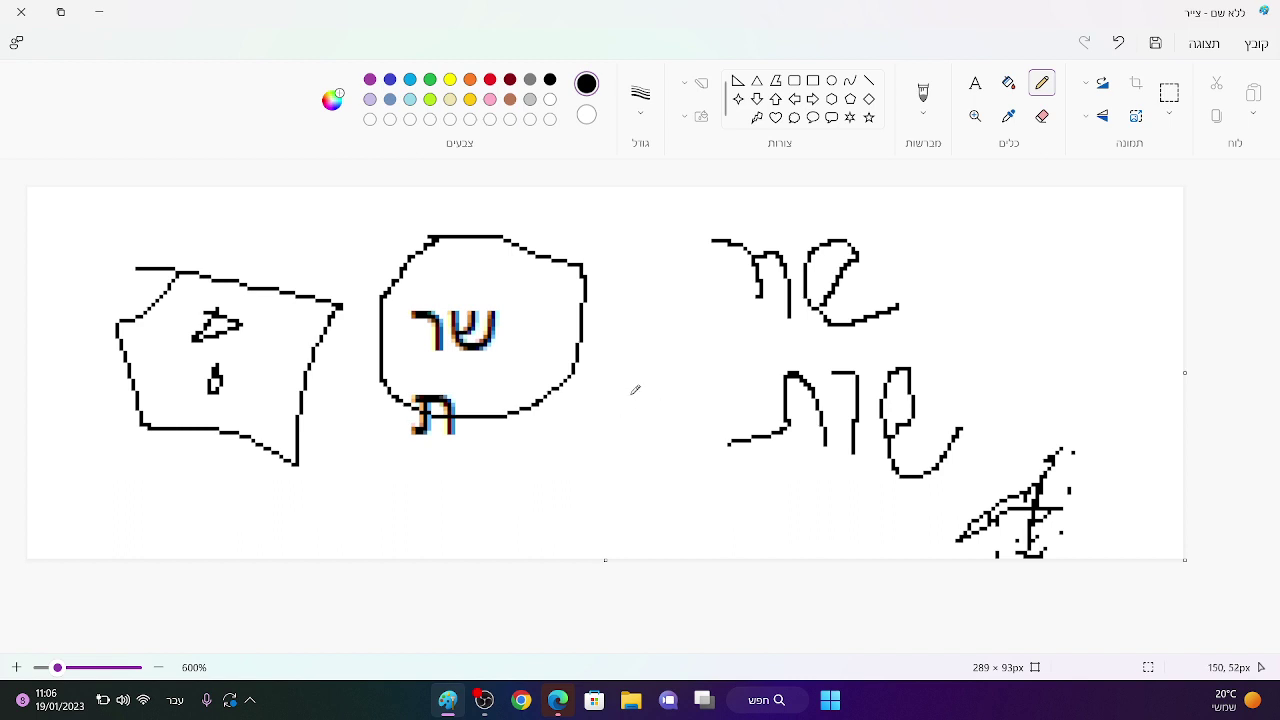
Draw two small loops below and right of the circle, plus letter-like marks along the canvas's right side.
{"action": "mouse_move", "coordinate": [634, 390]}
{"action": "left_mouse_down"}
{"action": "mouse_move", "coordinate": [656, 447]}
{"action": "mouse_move", "coordinate": [633, 372]}
{"action": "left_mouse_up"}
{"action": "mouse_move", "coordinate": [500, 463]}
{"action": "left_mouse_down"}
{"action": "mouse_move", "coordinate": [541, 495]}
{"action": "mouse_move", "coordinate": [508, 520]}
{"action": "mouse_move", "coordinate": [488, 505]}
{"action": "mouse_move", "coordinate": [517, 449]}
{"action": "left_mouse_up"}
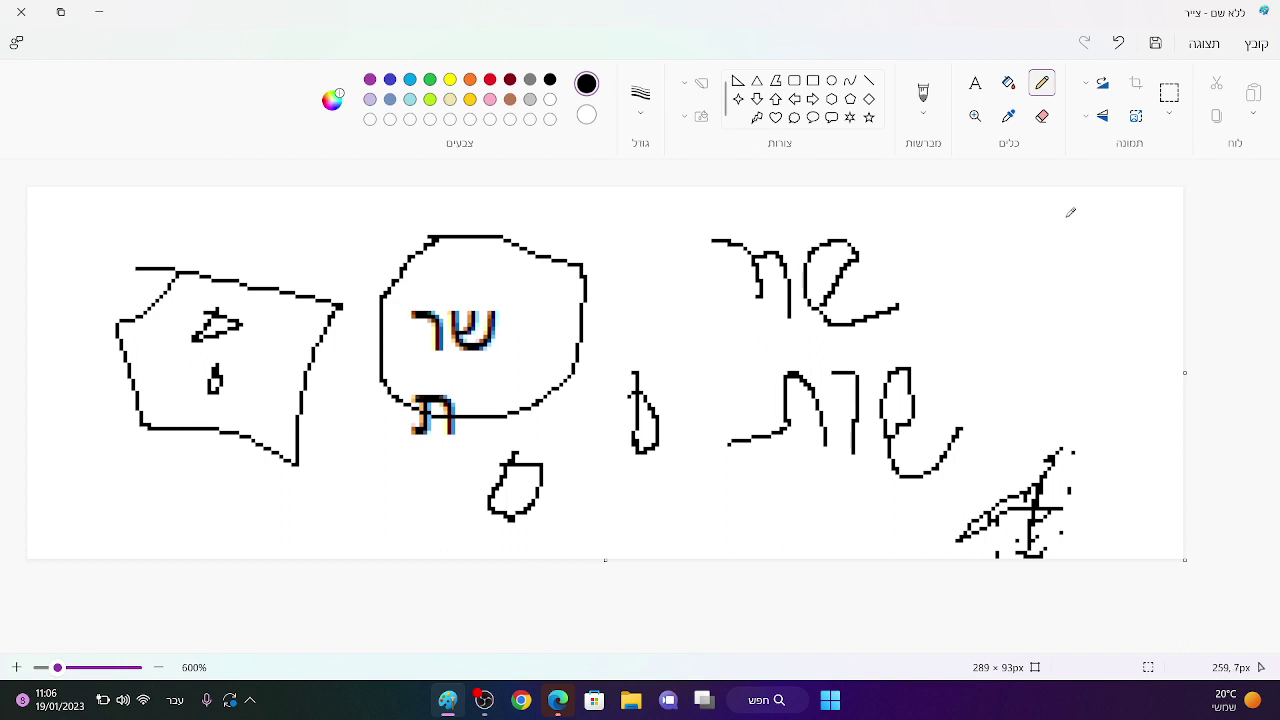
{"action": "mouse_move", "coordinate": [1064, 215]}
{"action": "left_mouse_down"}
{"action": "mouse_move", "coordinate": [1112, 222]}
{"action": "mouse_move", "coordinate": [1112, 258]}
{"action": "mouse_move", "coordinate": [1087, 272]}
{"action": "mouse_move", "coordinate": [1065, 262]}
{"action": "mouse_move", "coordinate": [1080, 234]}
{"action": "left_mouse_up"}
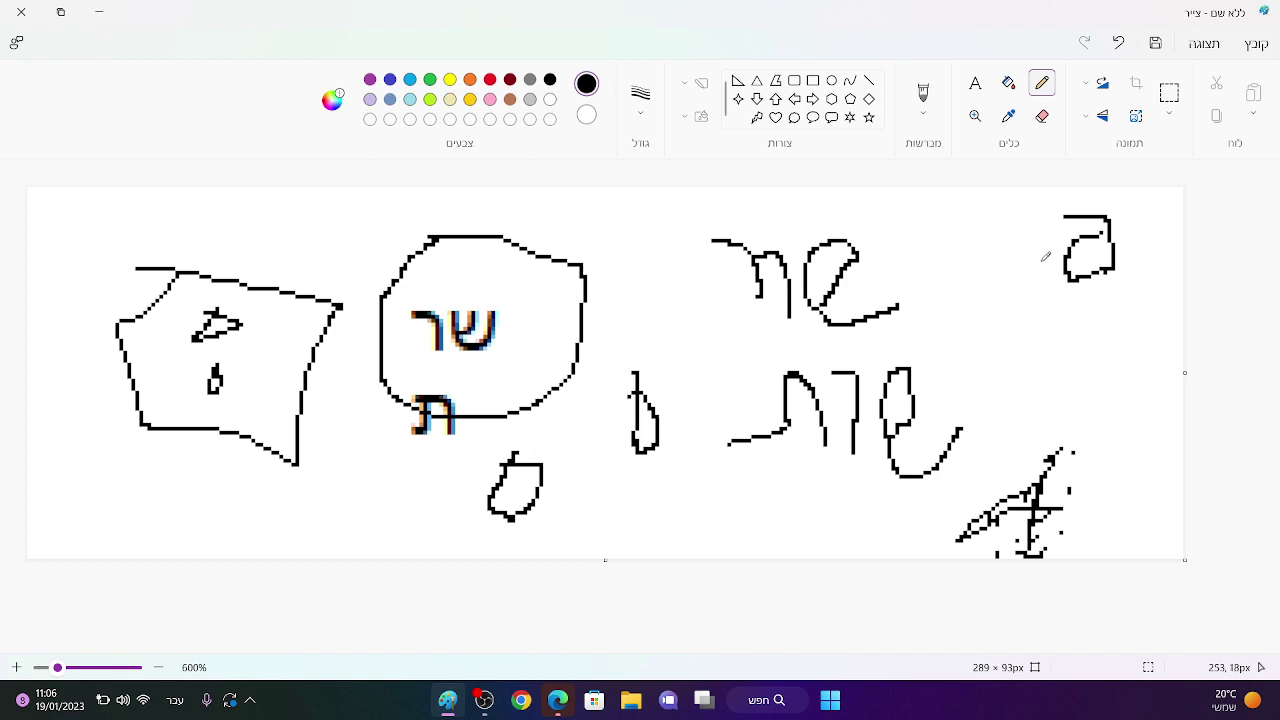
{"action": "mouse_move", "coordinate": [1046, 277]}
{"action": "left_mouse_down"}
{"action": "mouse_move", "coordinate": [1052, 236]}
{"action": "mouse_move", "coordinate": [1012, 236]}
{"action": "mouse_move", "coordinate": [1034, 202]}
{"action": "left_mouse_up"}
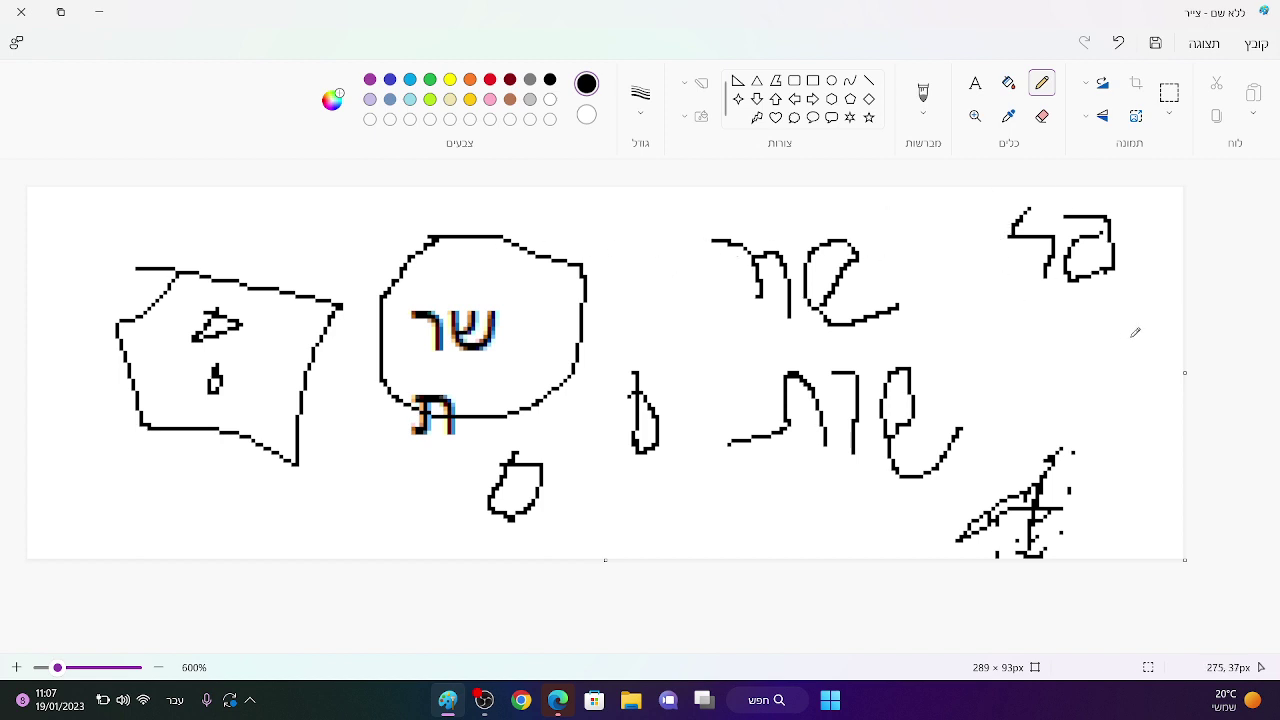
{"action": "mouse_move", "coordinate": [1077, 341]}
{"action": "left_mouse_down"}
{"action": "mouse_move", "coordinate": [1160, 373]}
{"action": "mouse_move", "coordinate": [1108, 410]}
{"action": "left_mouse_up"}
{"action": "mouse_move", "coordinate": [1041, 331]}
{"action": "left_mouse_down"}
{"action": "mouse_move", "coordinate": [1034, 385]}
{"action": "mouse_move", "coordinate": [1050, 356]}
{"action": "mouse_move", "coordinate": [1052, 370]}
{"action": "left_mouse_up"}
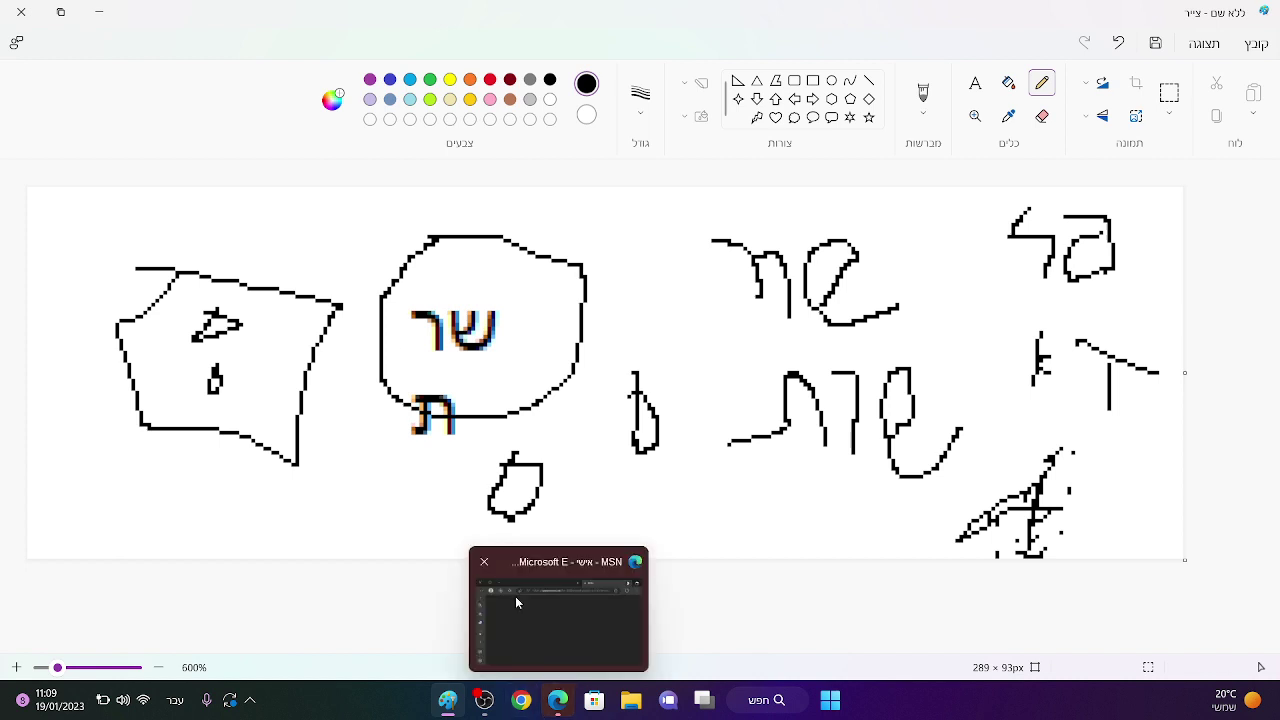
Switch to OBS Studio to check the running recording, and minimize its window.
{"action": "mouse_move", "coordinate": [488, 692]}
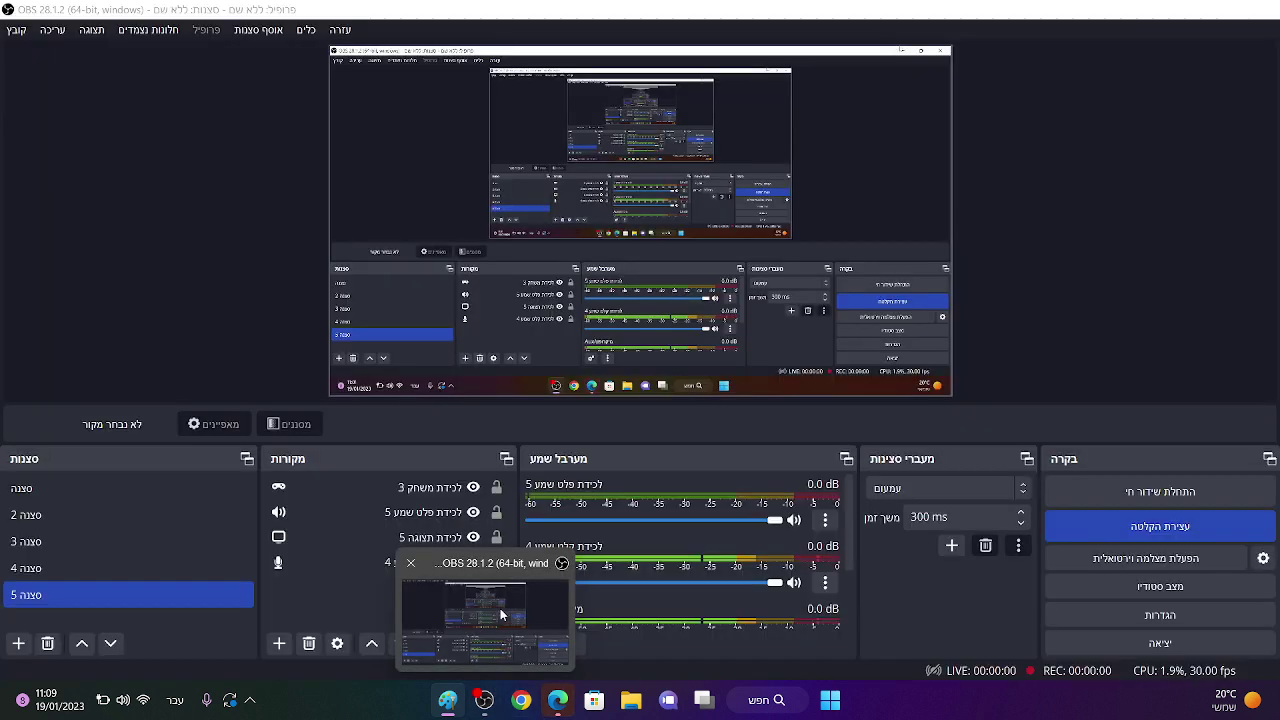
{"action": "left_click", "coordinate": [500, 610]}
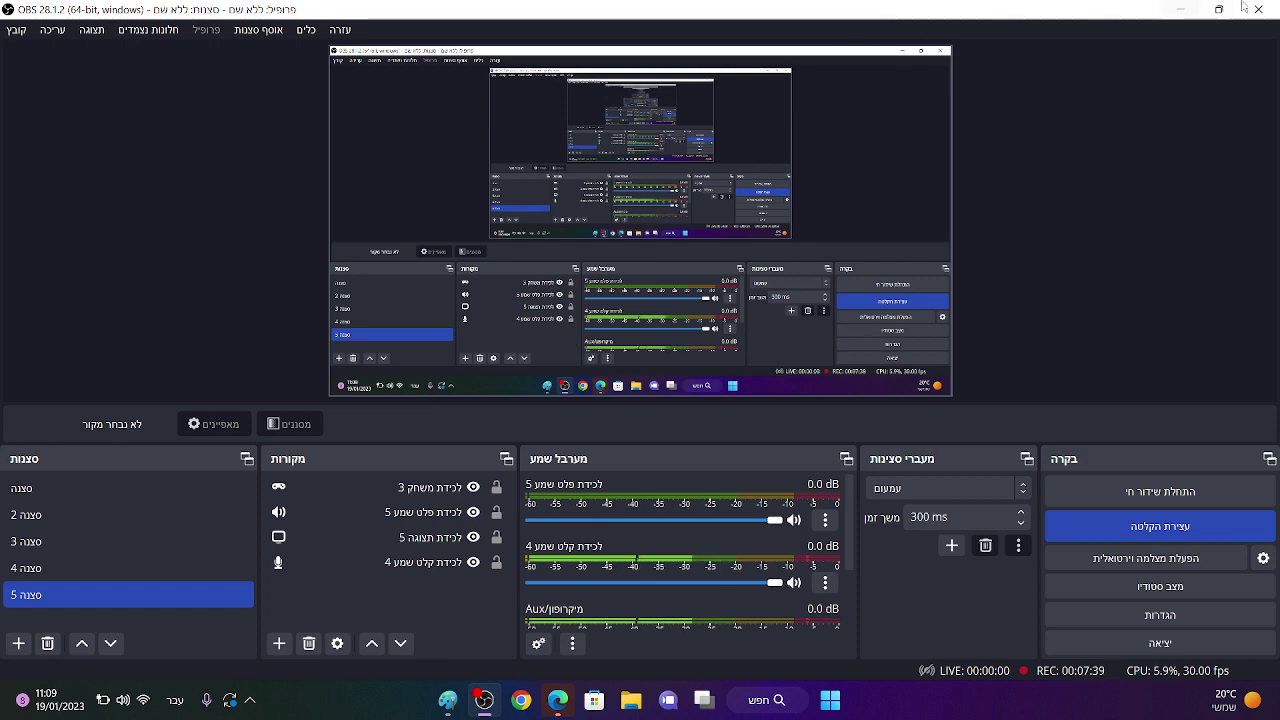
{"action": "left_click", "coordinate": [1180, 10]}
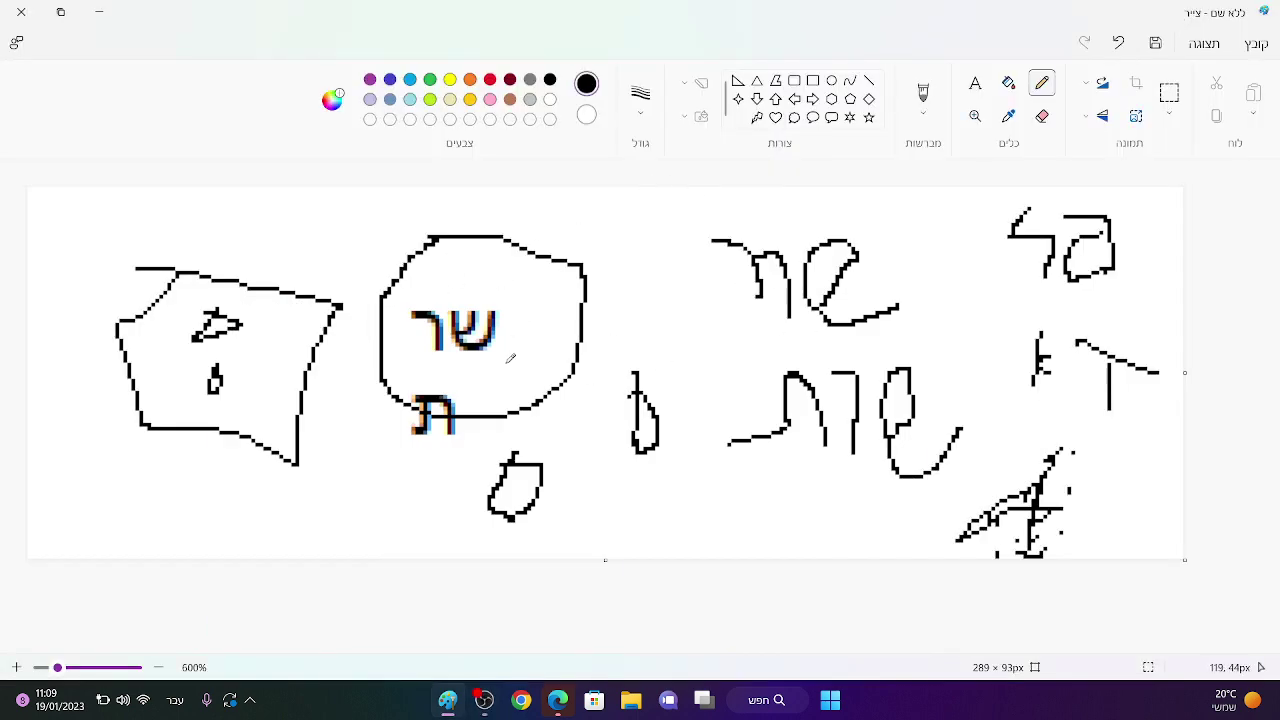
Switch to Chrome's Google search box and set the keyboard input language to English.
{"action": "left_click", "coordinate": [521, 703]}
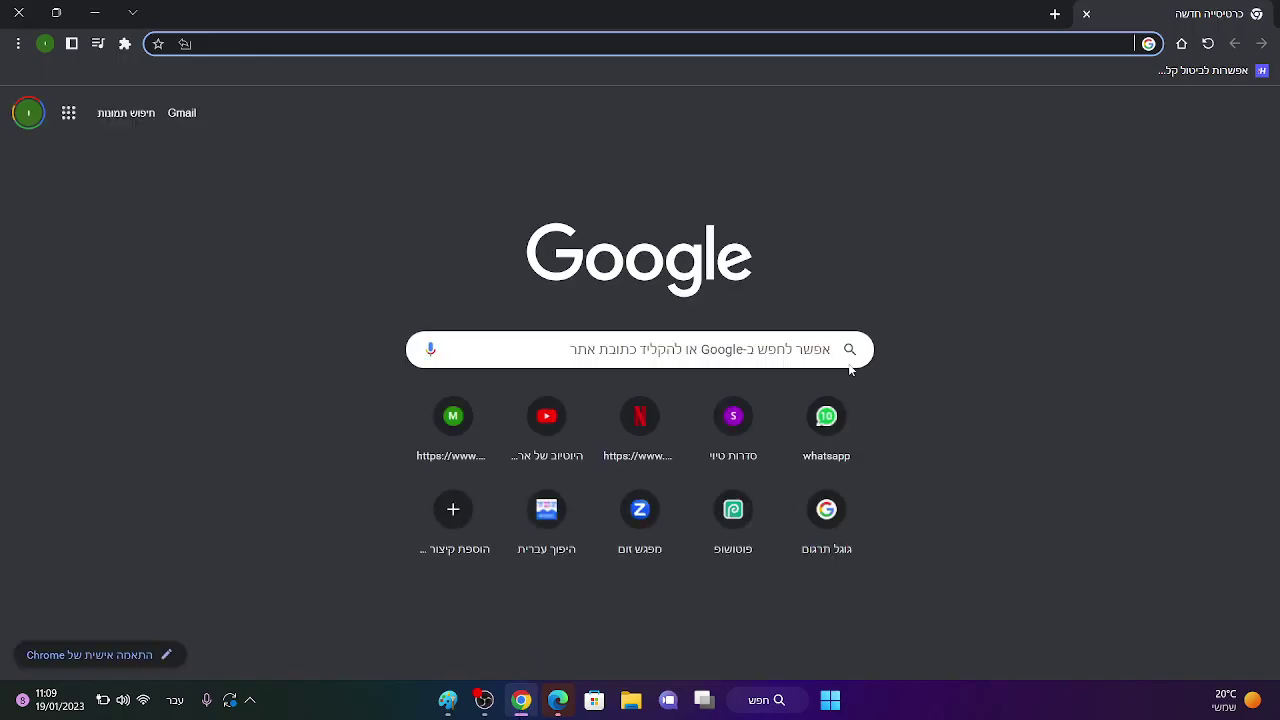
{"action": "left_click", "coordinate": [793, 349]}
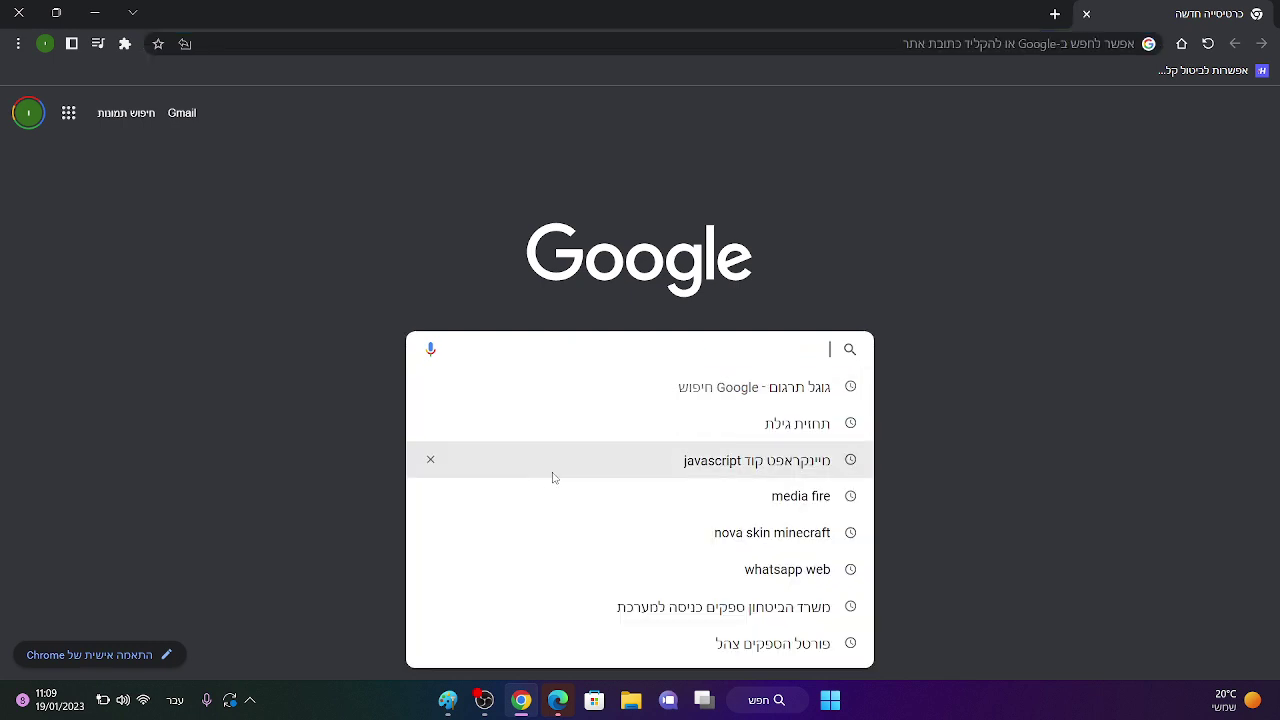
{"action": "left_click", "coordinate": [175, 708]}
{"action": "left_click", "coordinate": [200, 585]}
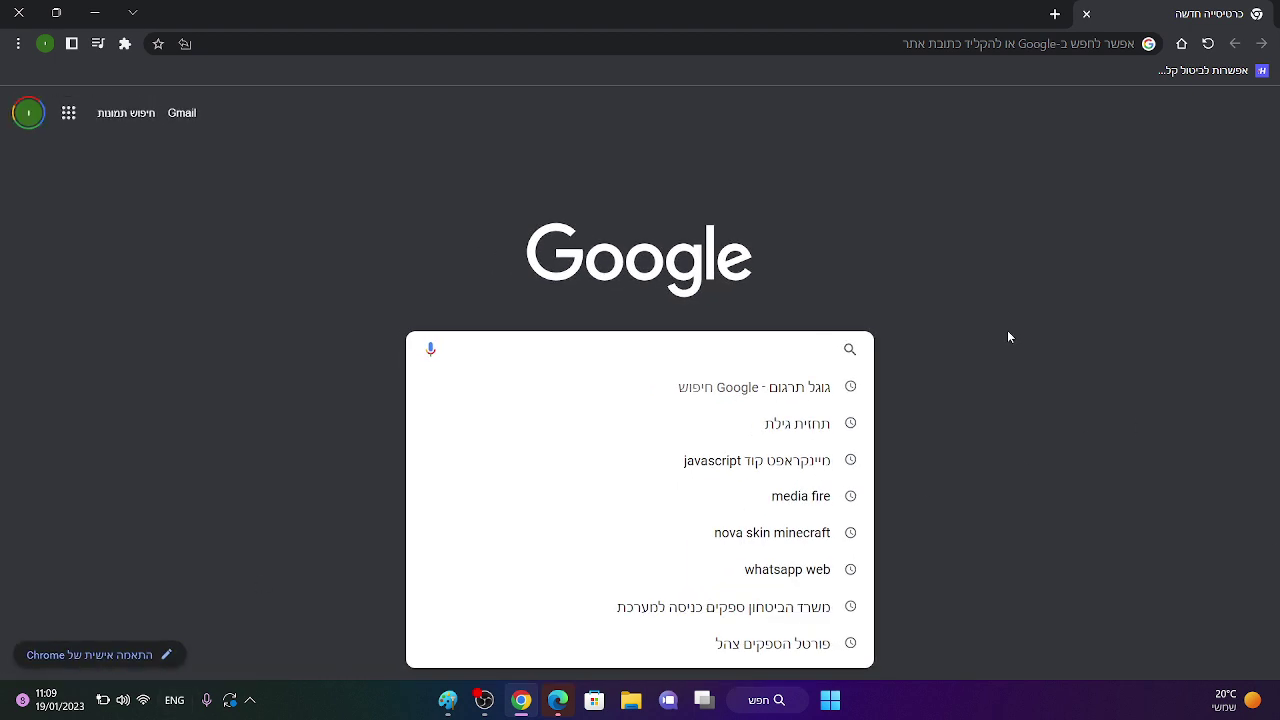
Search Google for "minecraft forge mods" and open CurseForge's Minecraft mods page.
{"action": "type", "text": "mi"}
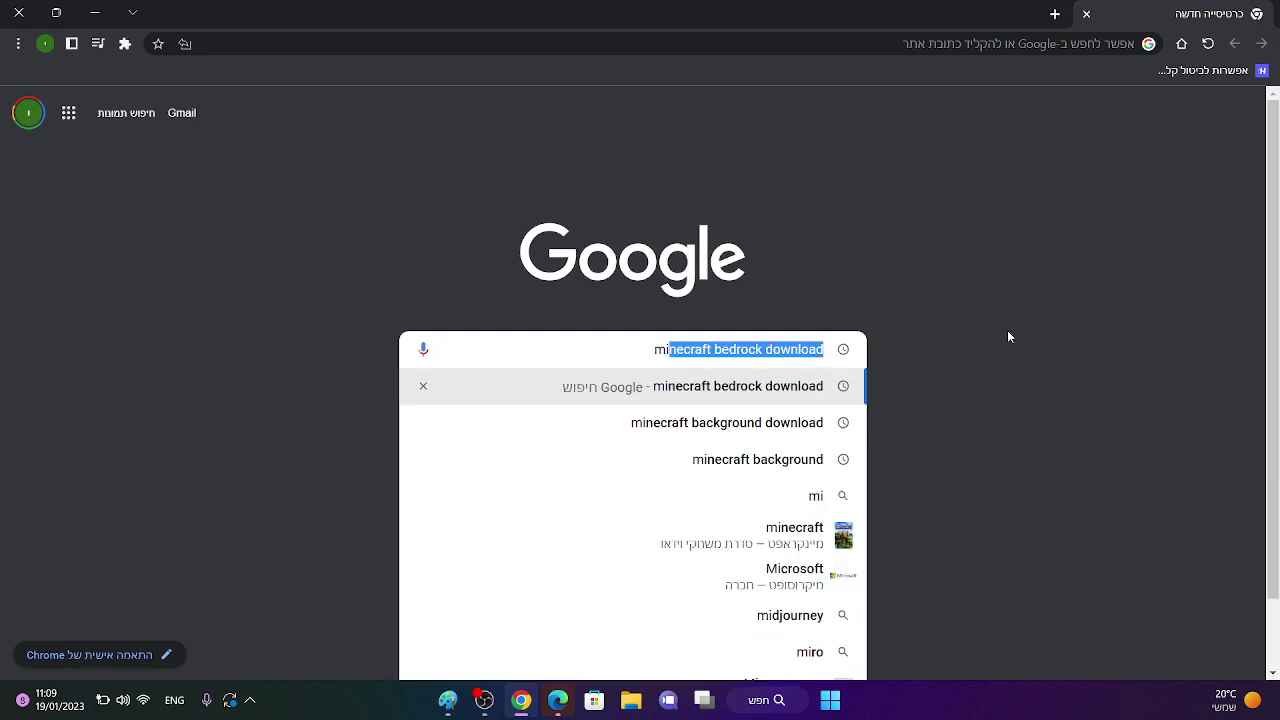
{"action": "type", "text": "n"}
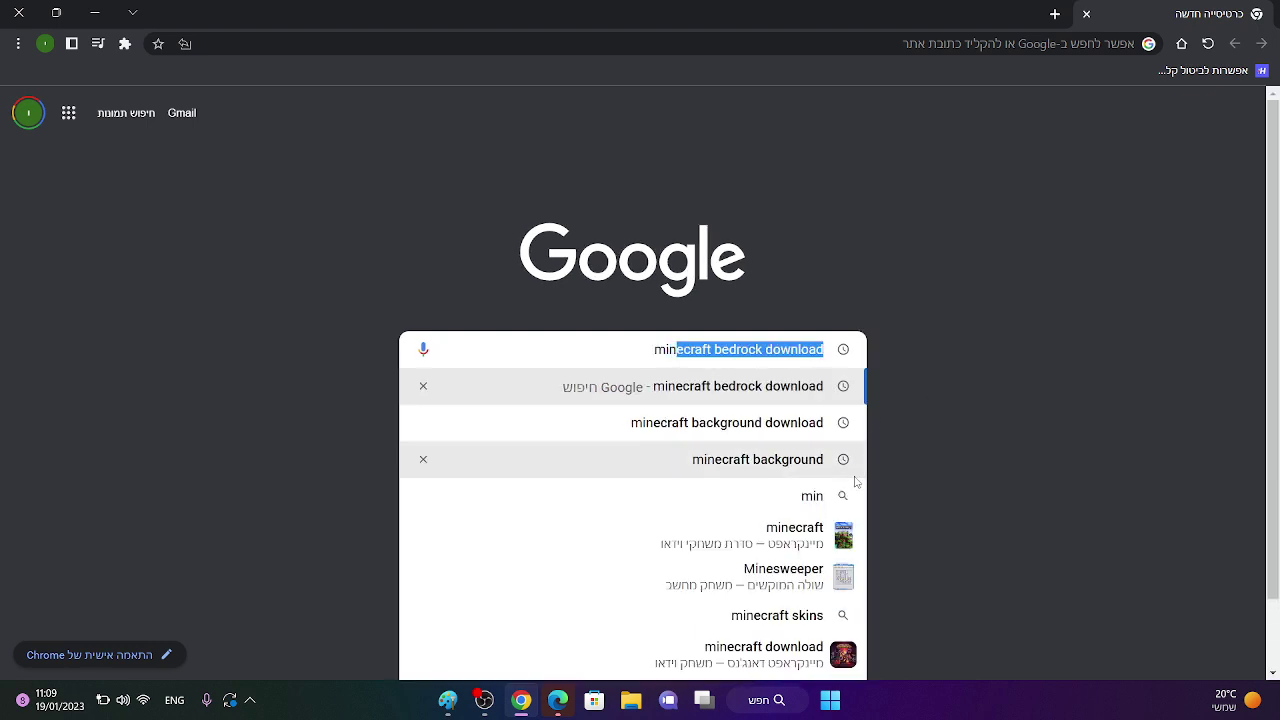
{"action": "type", "text": "ecraft"}
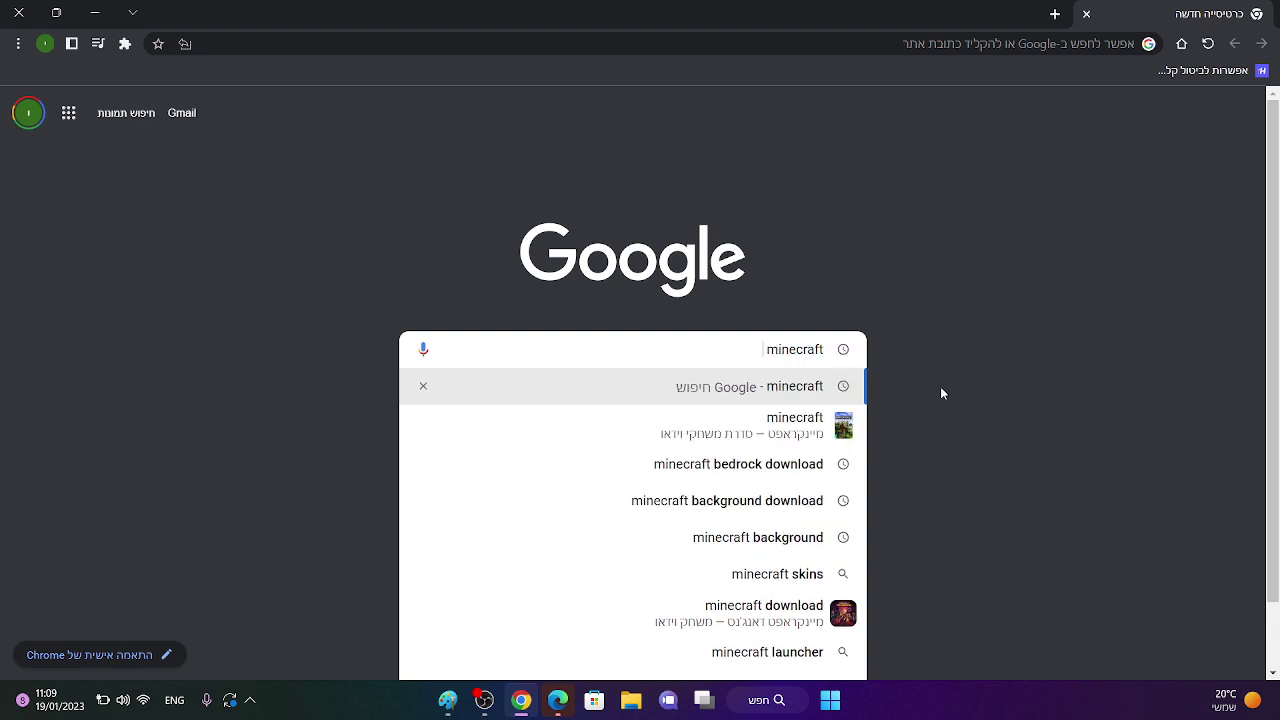
{"action": "type", "text": " forge"}
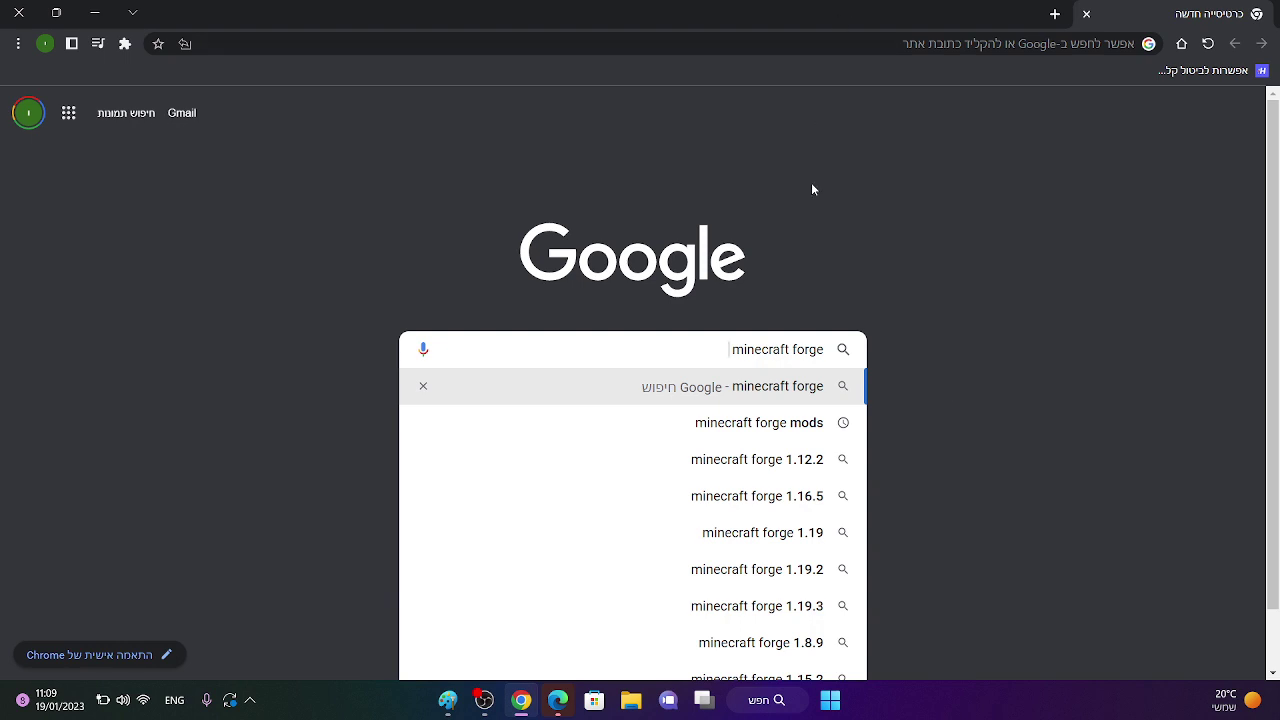
{"action": "left_click", "coordinate": [730, 421]}
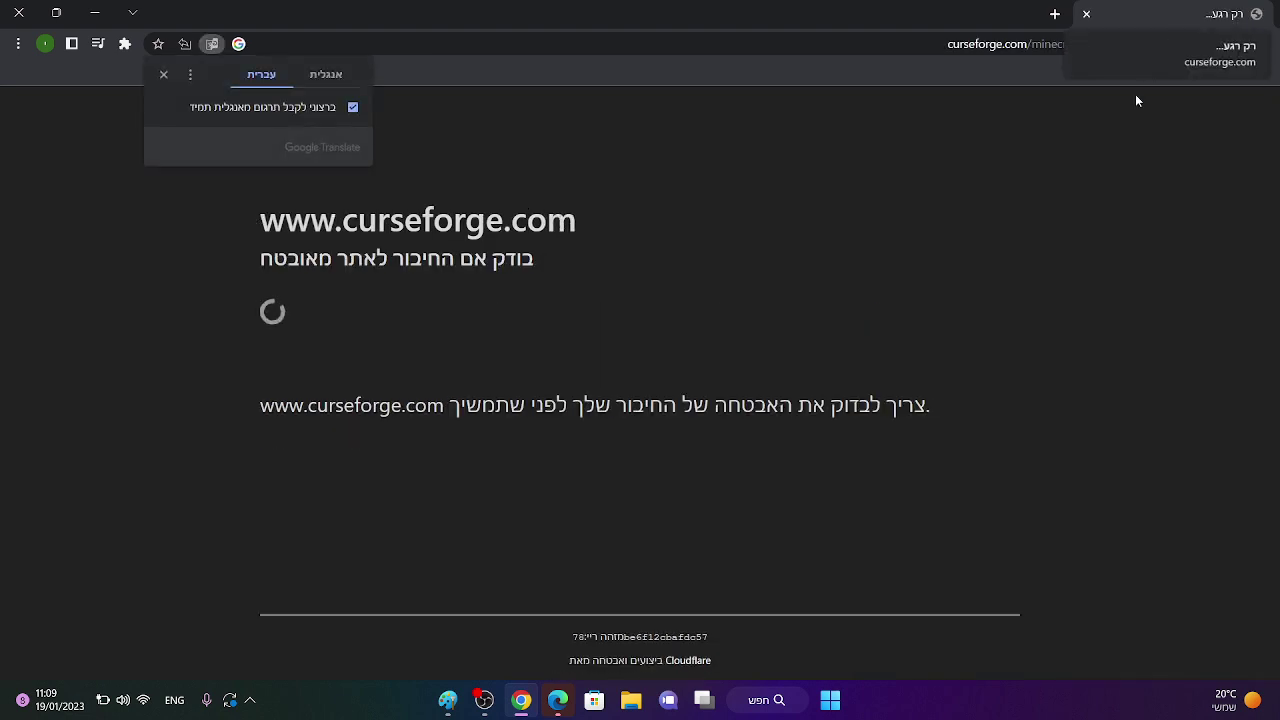
{"action": "left_click", "coordinate": [1005, 284]}
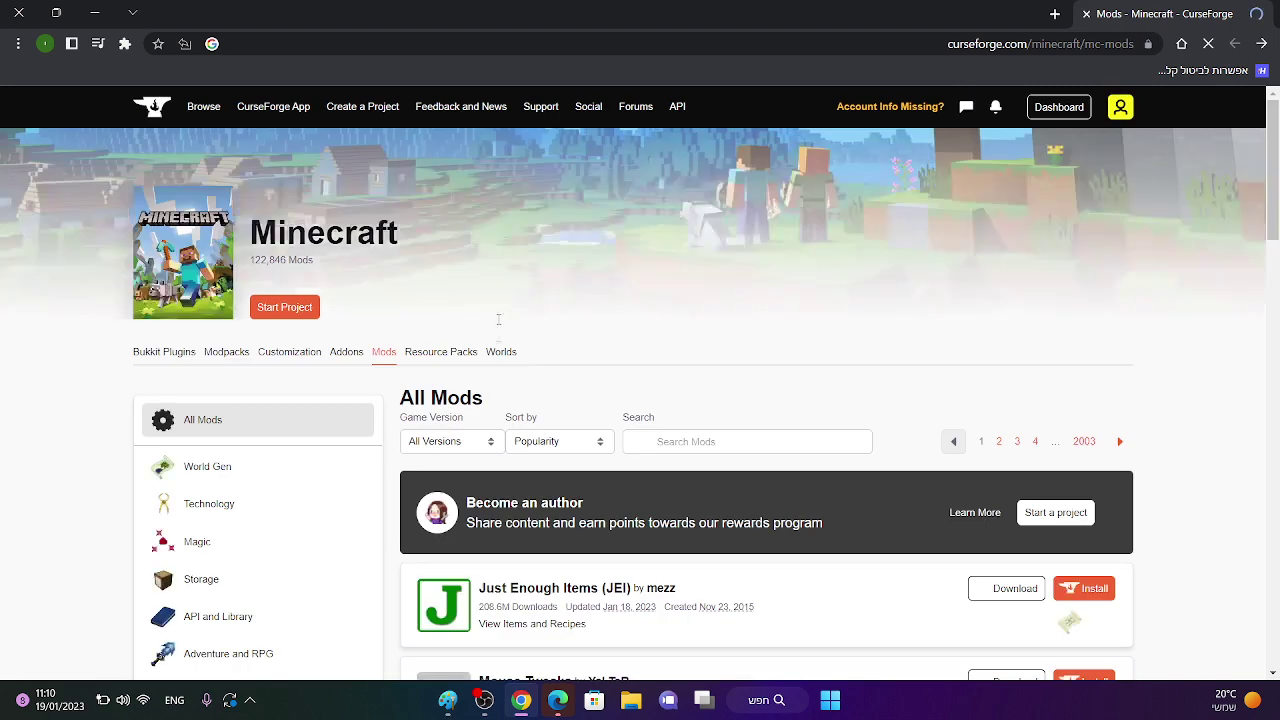
Look through the All Mods list and choose English as the page's translation language.
{"action": "scroll", "coordinate": [520, 277], "scroll_direction": "down", "scroll_amount": 5}
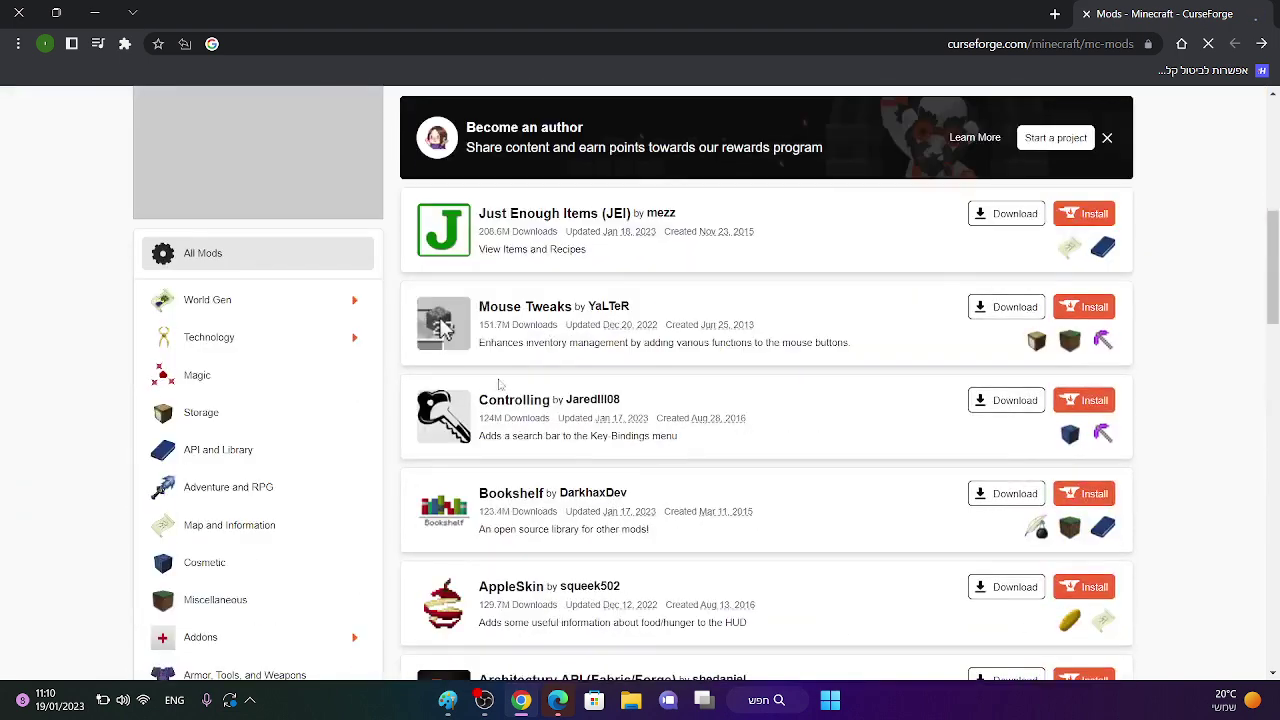
{"action": "scroll", "coordinate": [320, 294], "scroll_direction": "down", "scroll_amount": 7}
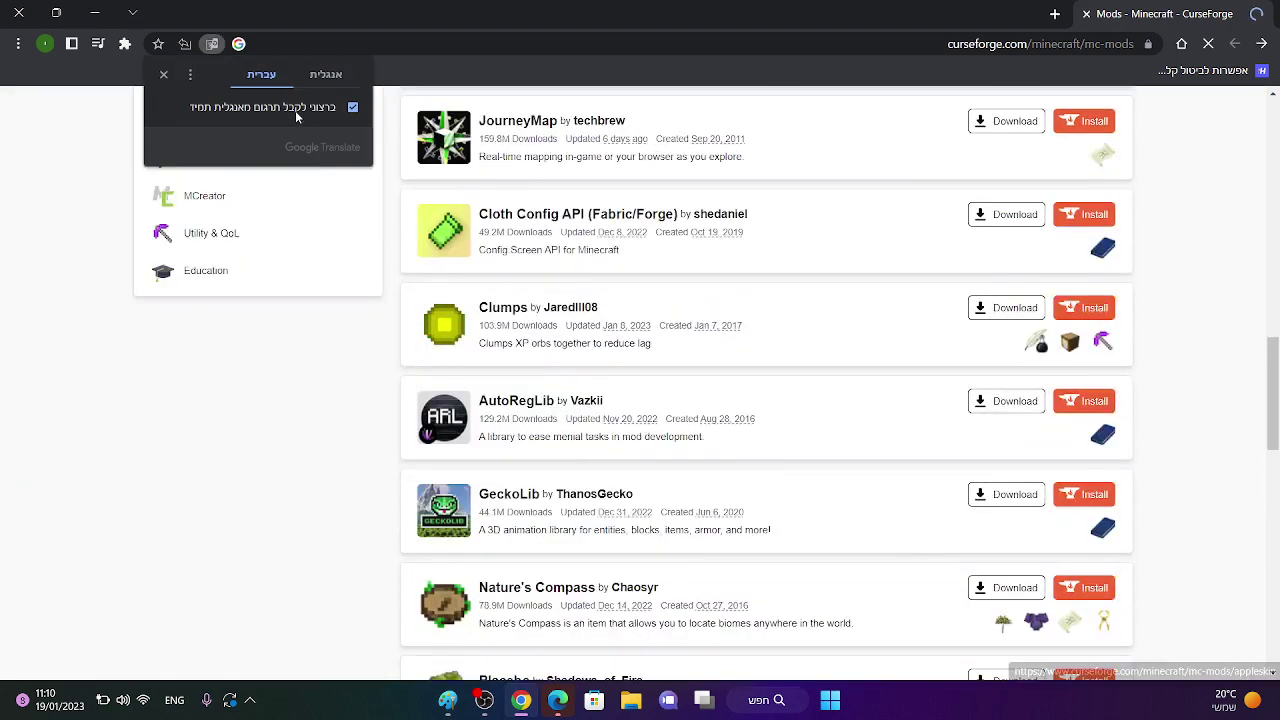
{"action": "left_click", "coordinate": [322, 84]}
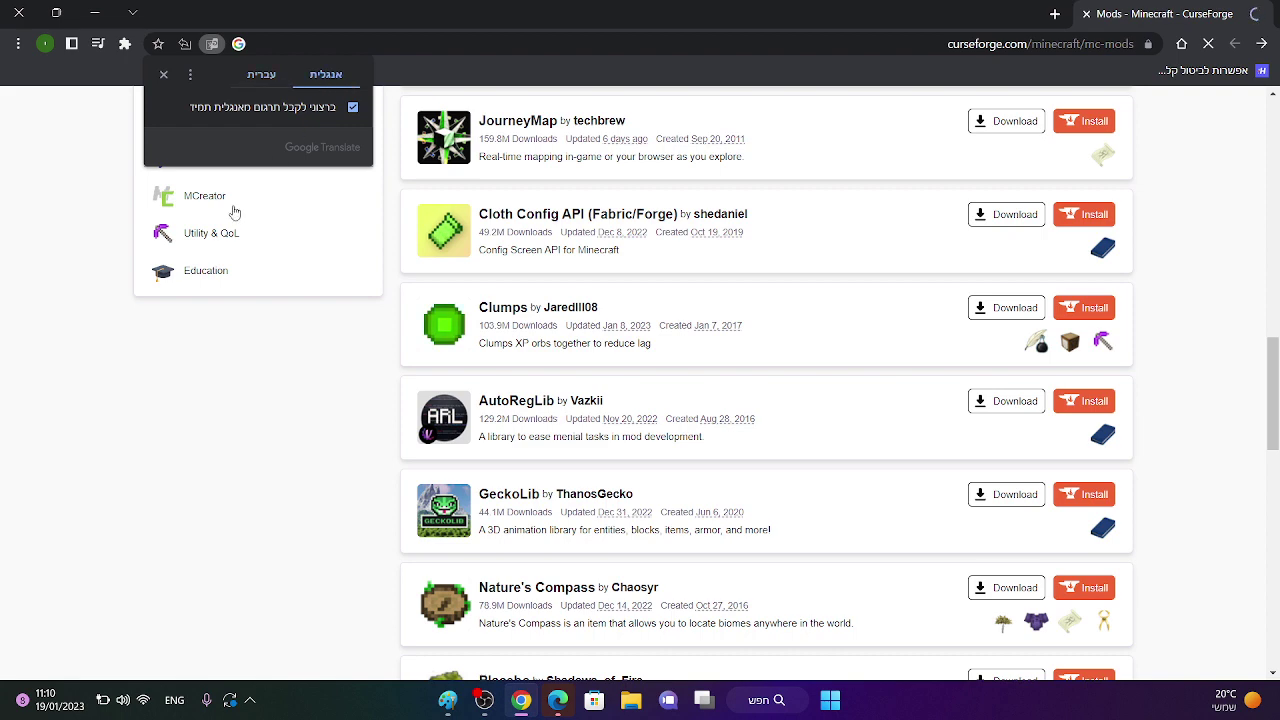
{"action": "left_click", "coordinate": [163, 391]}
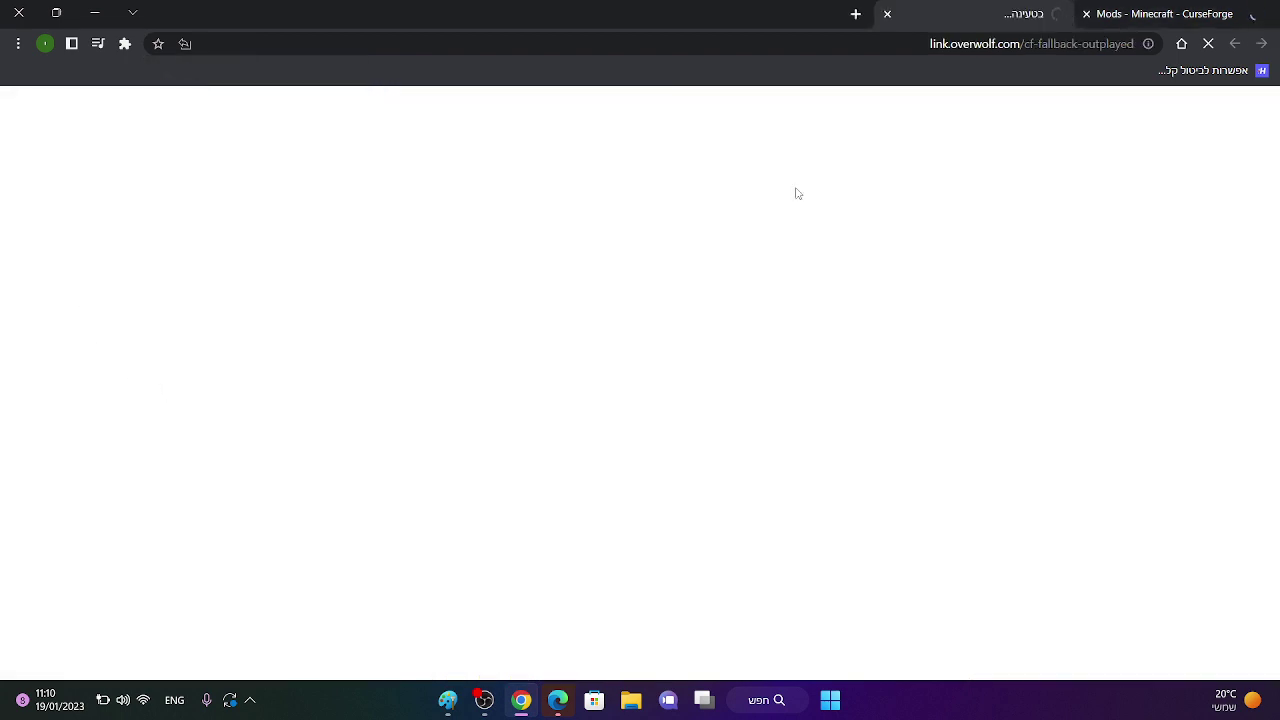
{"action": "left_click", "coordinate": [887, 13]}
Examine the mod categories and the version, sort and search filters above the mods list.
{"action": "scroll", "coordinate": [993, 350], "scroll_direction": "up", "scroll_amount": 4}
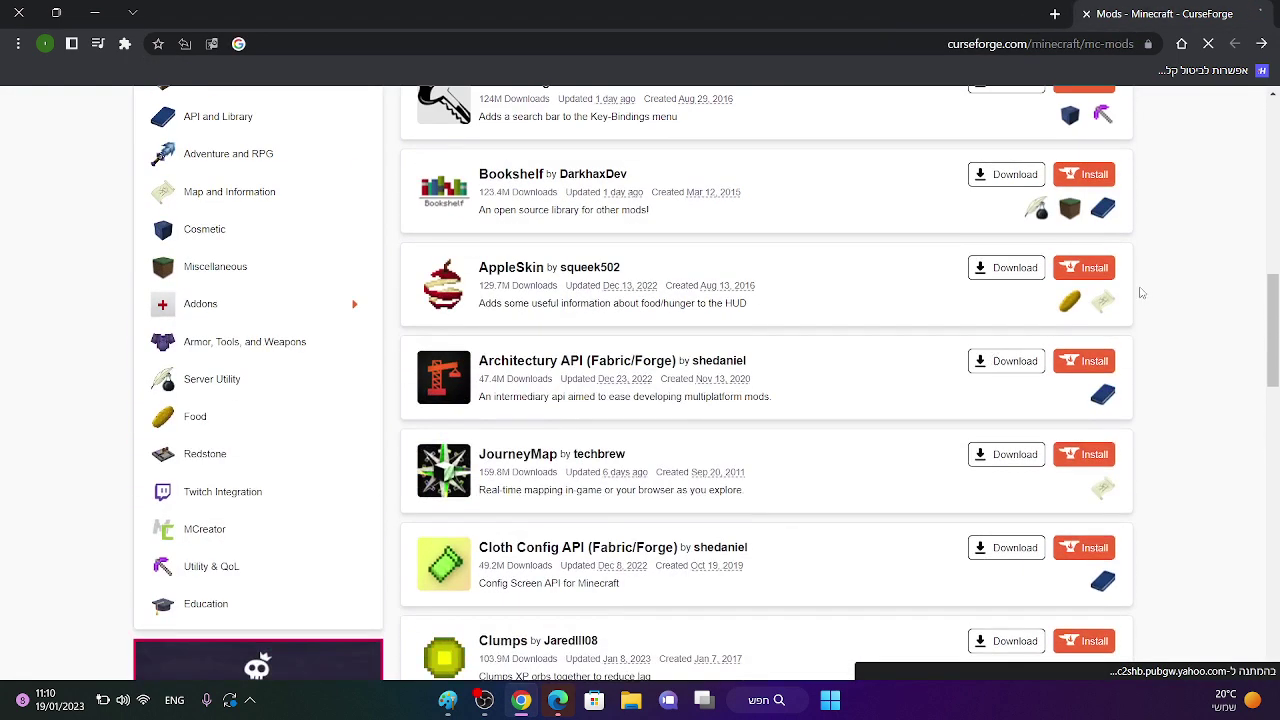
{"action": "scroll", "coordinate": [1103, 290], "scroll_direction": "up", "scroll_amount": 3}
{"action": "scroll", "coordinate": [1103, 290], "scroll_direction": "up", "scroll_amount": 3}
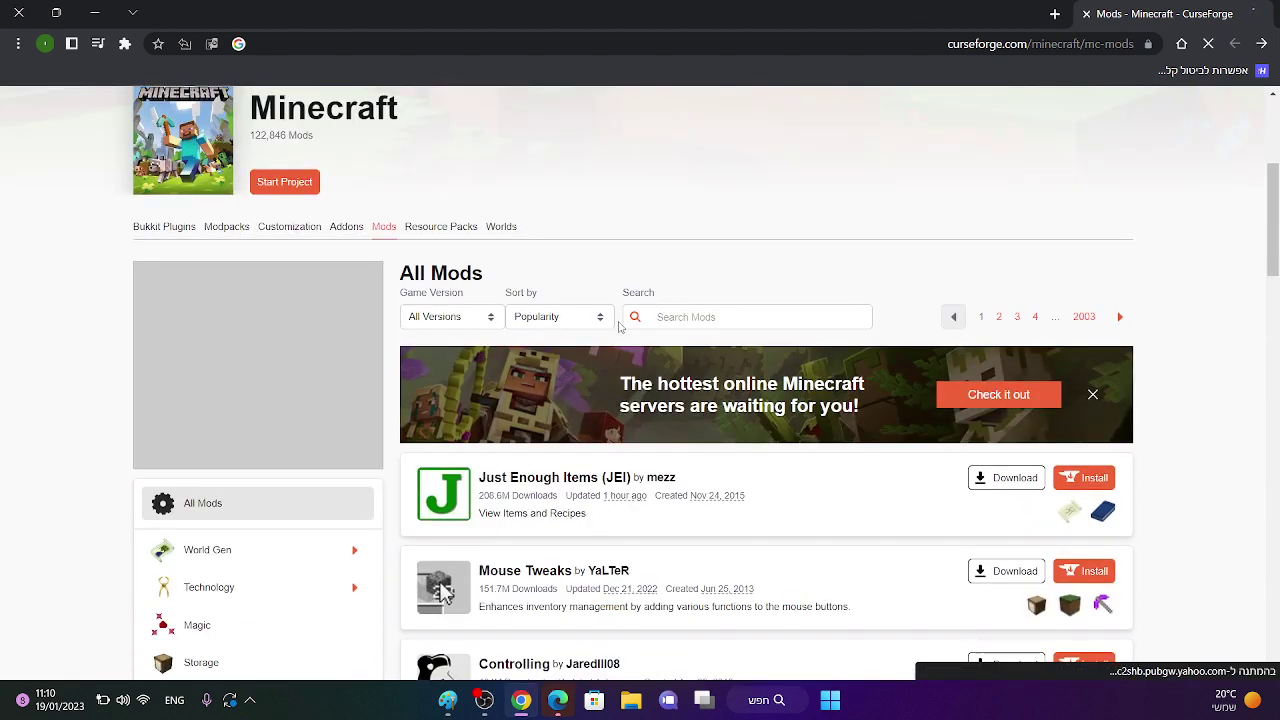
{"action": "scroll", "coordinate": [316, 429], "scroll_direction": "down", "scroll_amount": 3}
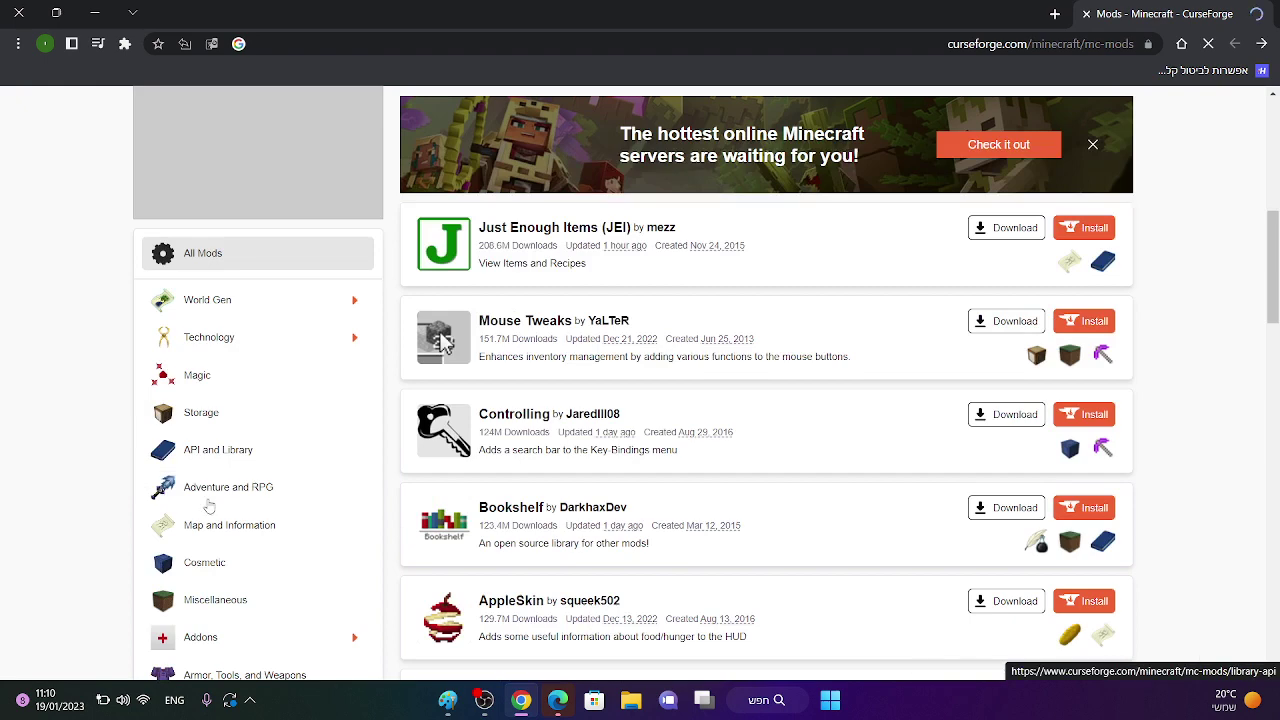
{"action": "scroll", "coordinate": [1168, 265], "scroll_direction": "up", "scroll_amount": 2}
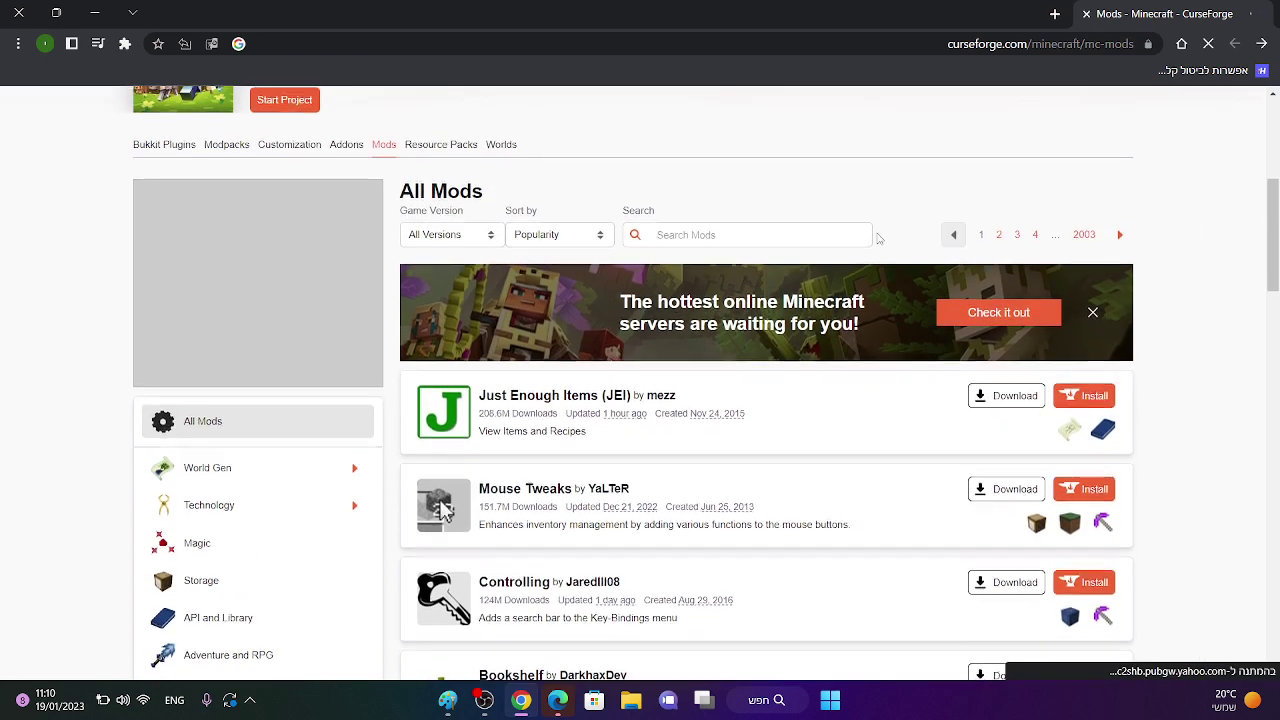
{"action": "scroll", "coordinate": [628, 318], "scroll_direction": "up", "scroll_amount": 1}
Check the available game versions and sort the Minecraft mods by Total Downloads.
{"action": "left_click", "coordinate": [573, 316]}
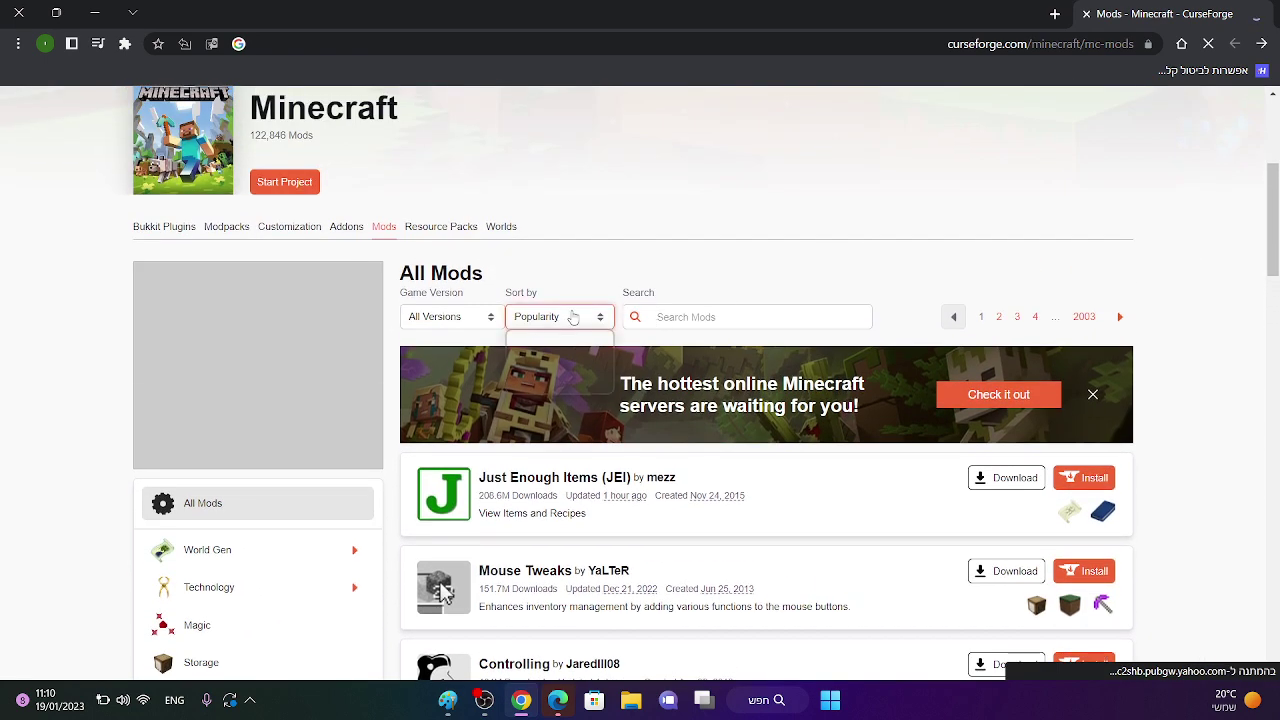
{"action": "left_click", "coordinate": [455, 316]}
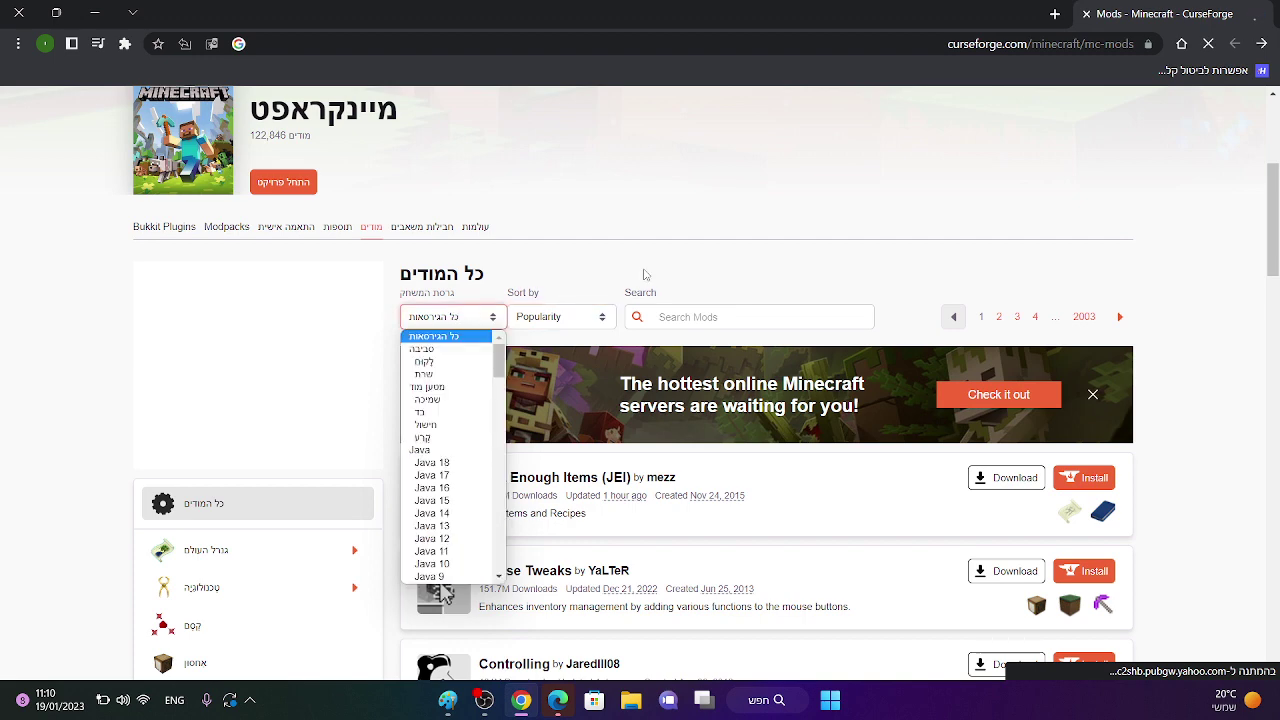
{"action": "left_click", "coordinate": [569, 300]}
{"action": "left_click", "coordinate": [556, 324]}
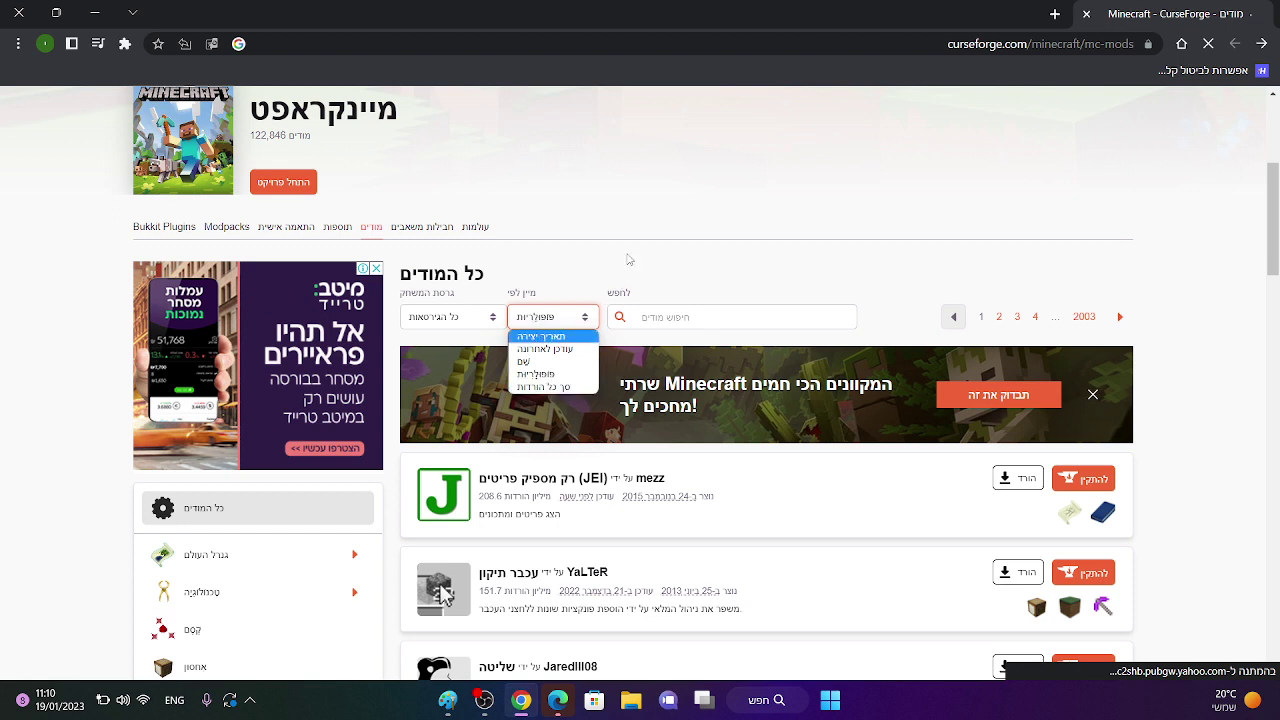
{"action": "left_click", "coordinate": [547, 387]}
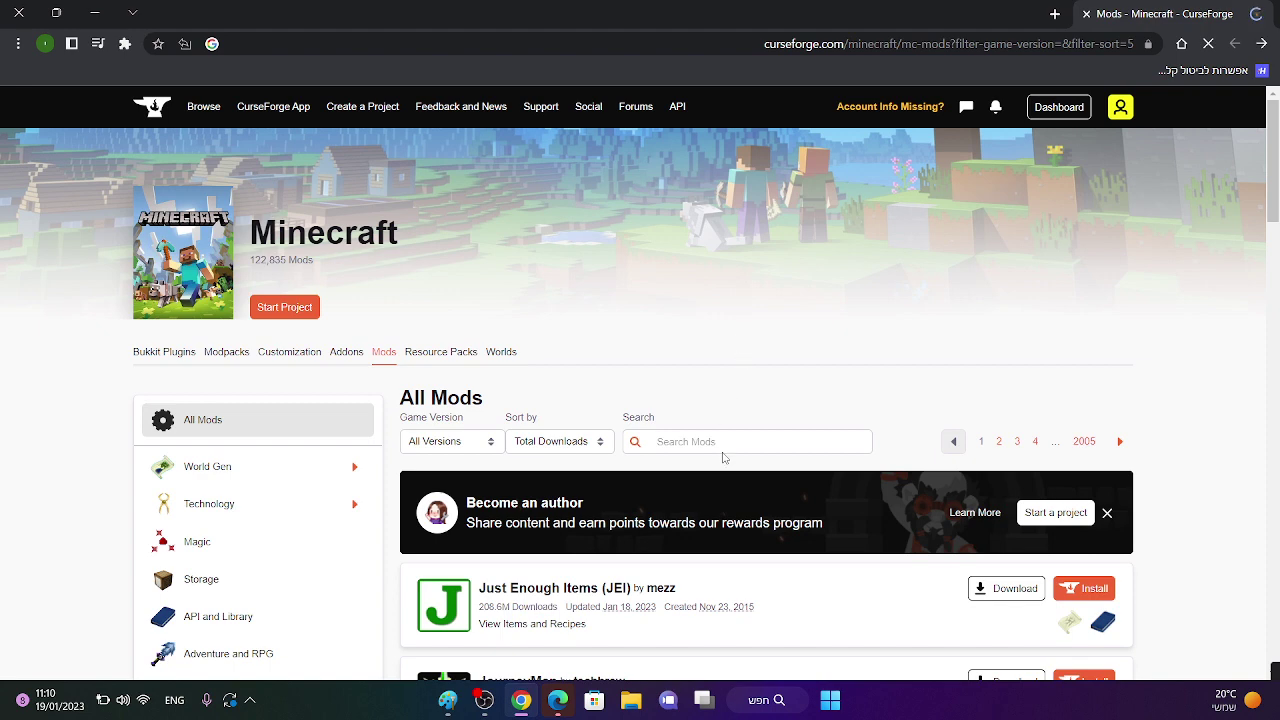
Open page 2005, the last page of the mods list, and look through the mods on it.
{"action": "scroll", "coordinate": [597, 389], "scroll_direction": "down", "scroll_amount": 1}
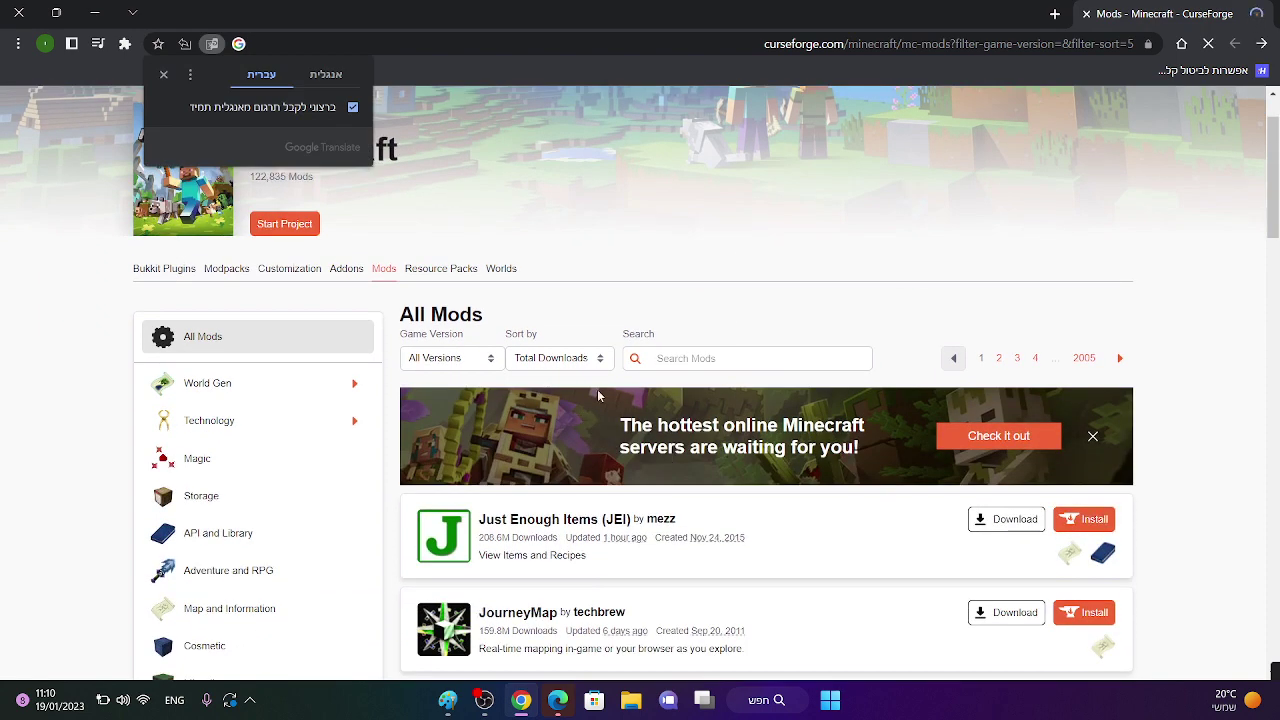
{"action": "left_click", "coordinate": [1093, 361]}
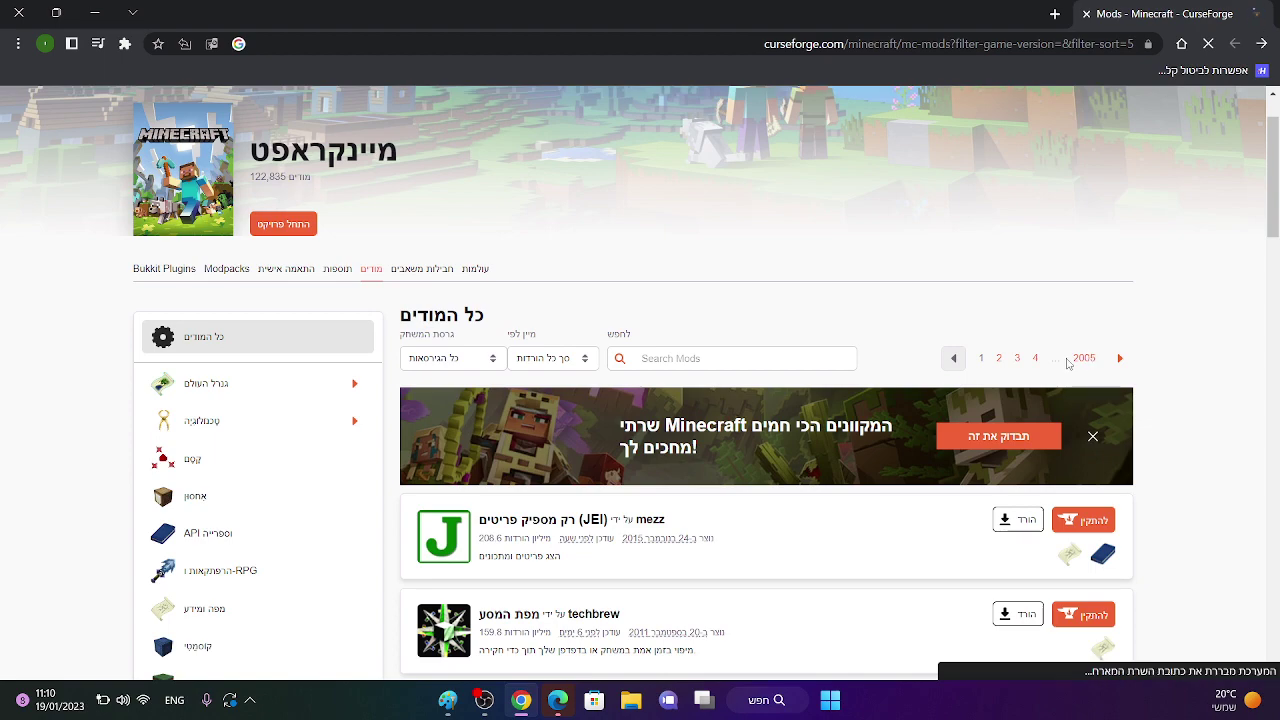
{"action": "scroll", "coordinate": [780, 440], "scroll_direction": "down", "scroll_amount": 6}
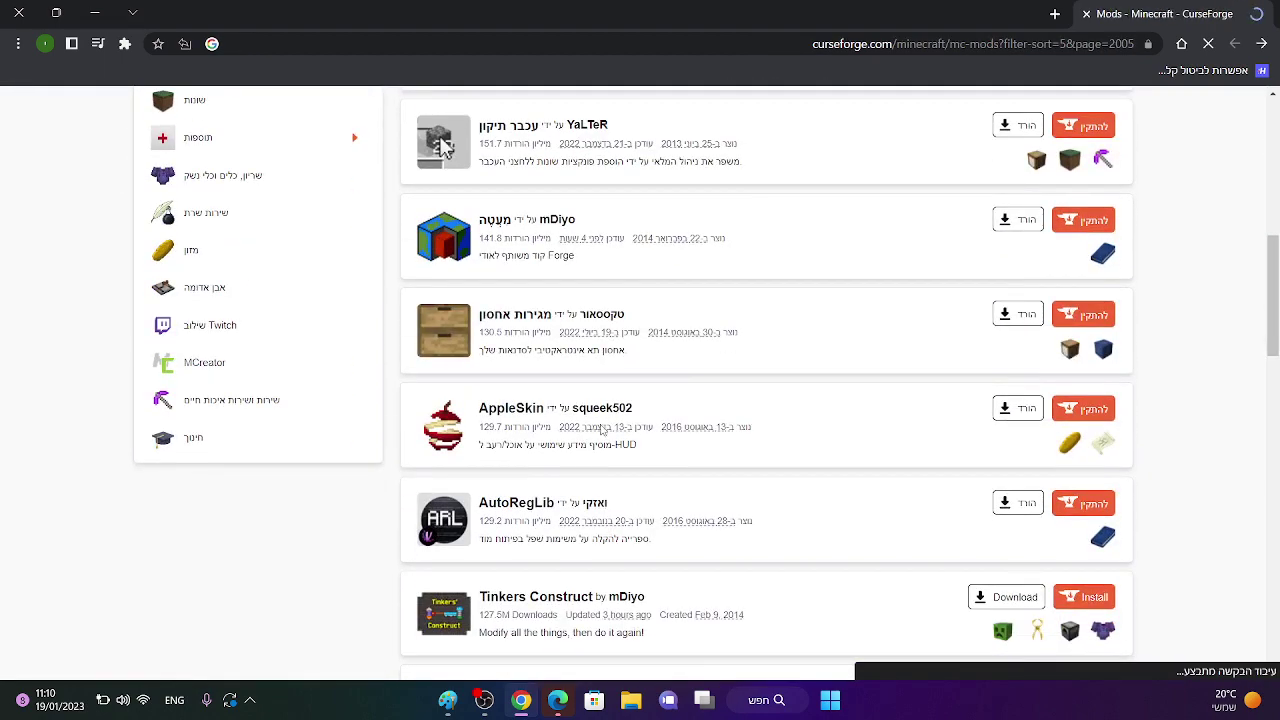
{"action": "scroll", "coordinate": [518, 410], "scroll_direction": "down", "scroll_amount": 5}
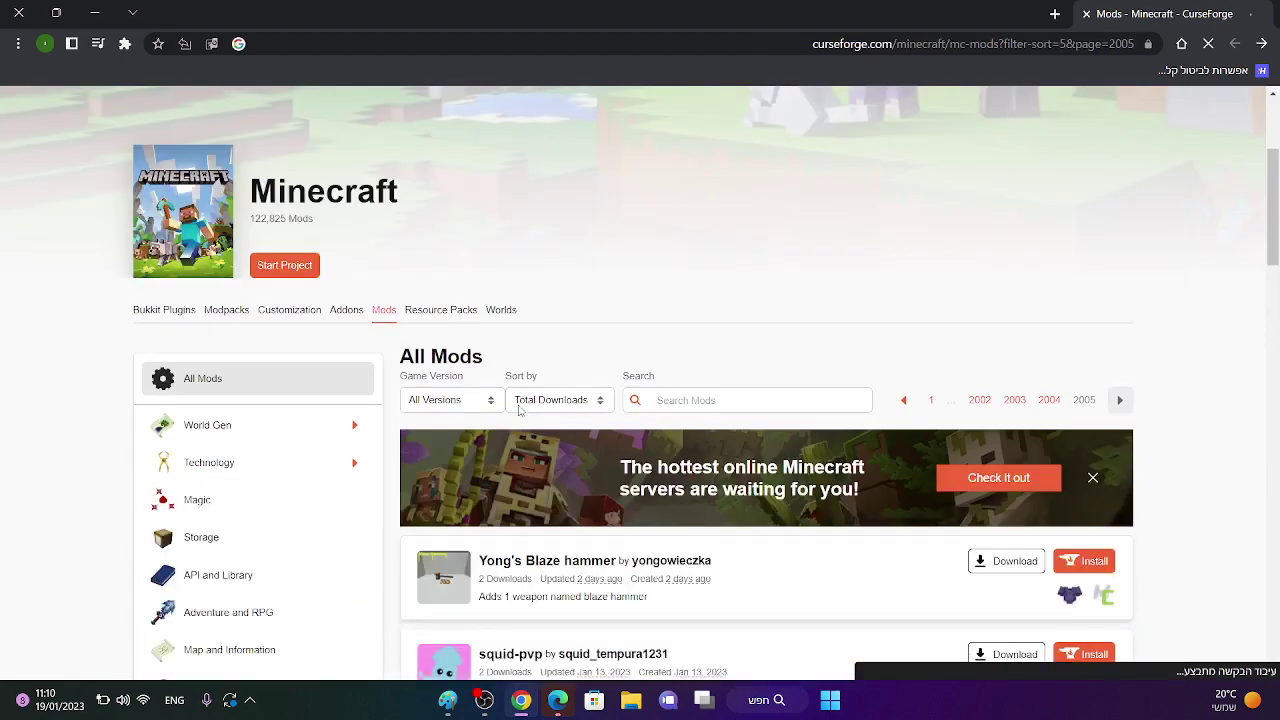
{"action": "scroll", "coordinate": [463, 271], "scroll_direction": "down", "scroll_amount": 3}
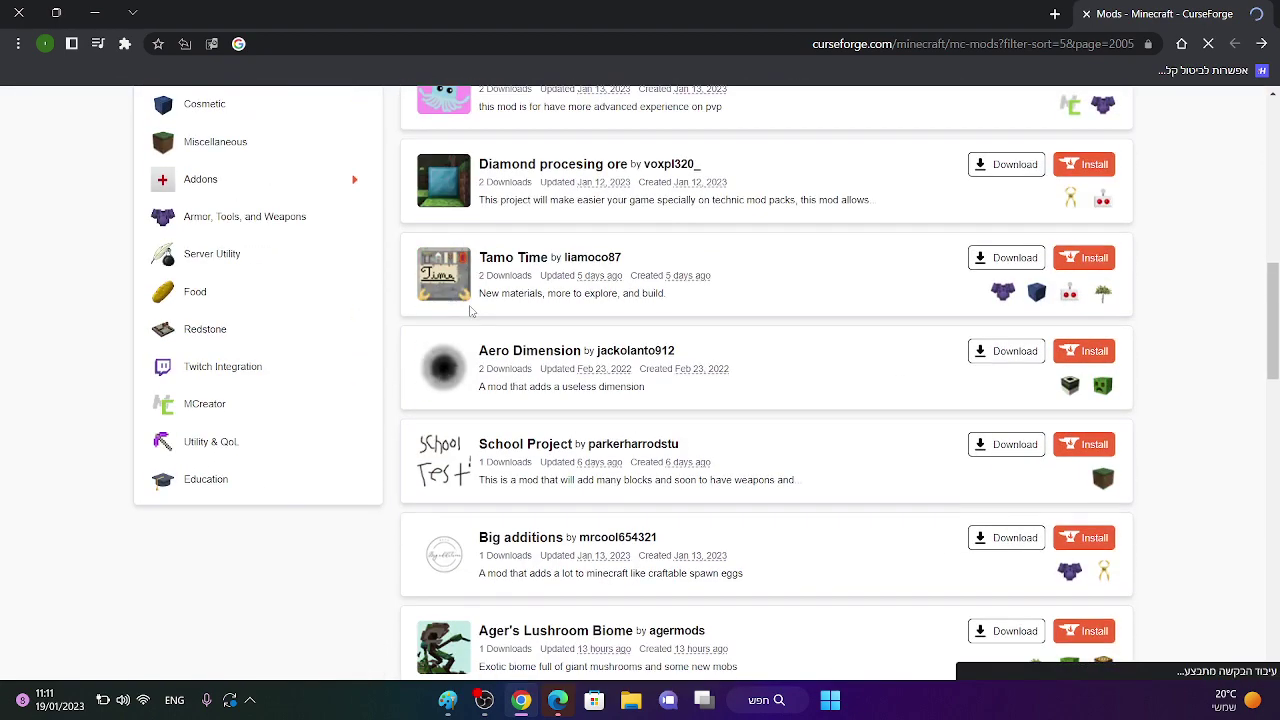
{"action": "scroll", "coordinate": [445, 352], "scroll_direction": "up", "scroll_amount": 2}
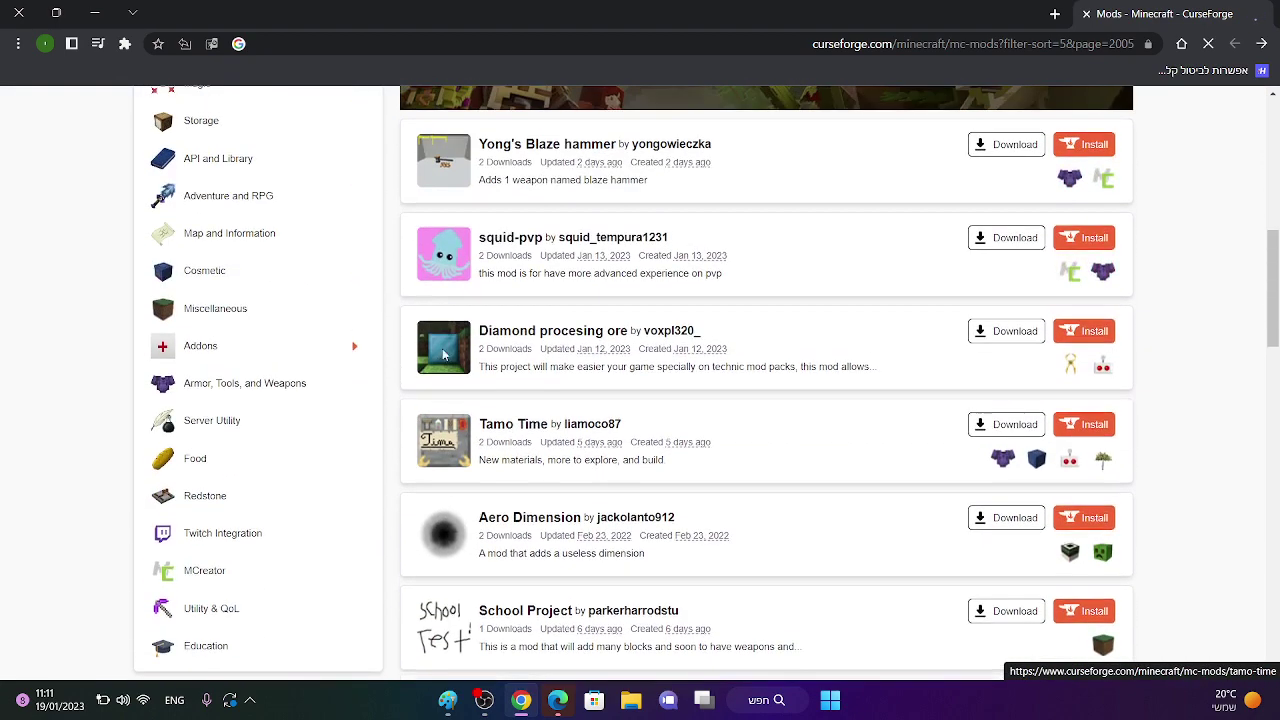
{"action": "scroll", "coordinate": [440, 352], "scroll_direction": "down", "scroll_amount": 3}
{"action": "scroll", "coordinate": [1194, 210], "scroll_direction": "up", "scroll_amount": 3}
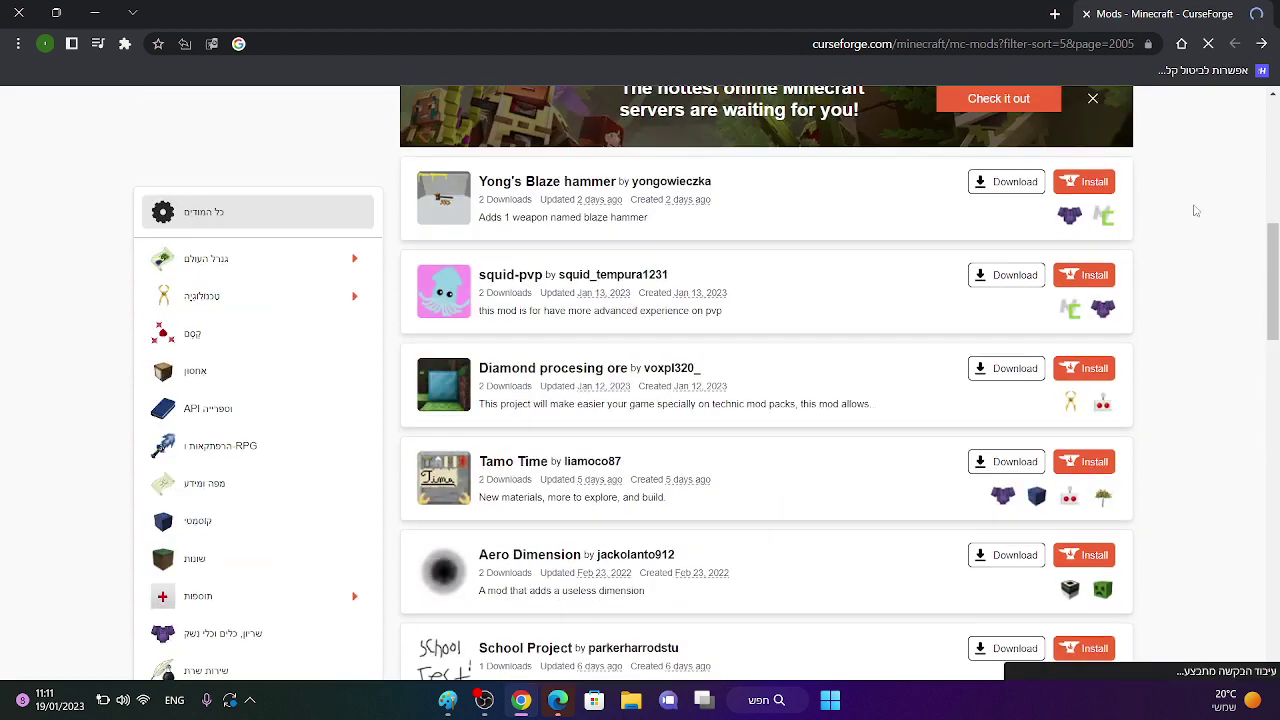
{"action": "scroll", "coordinate": [1271, 295], "scroll_direction": "up", "scroll_amount": 3}
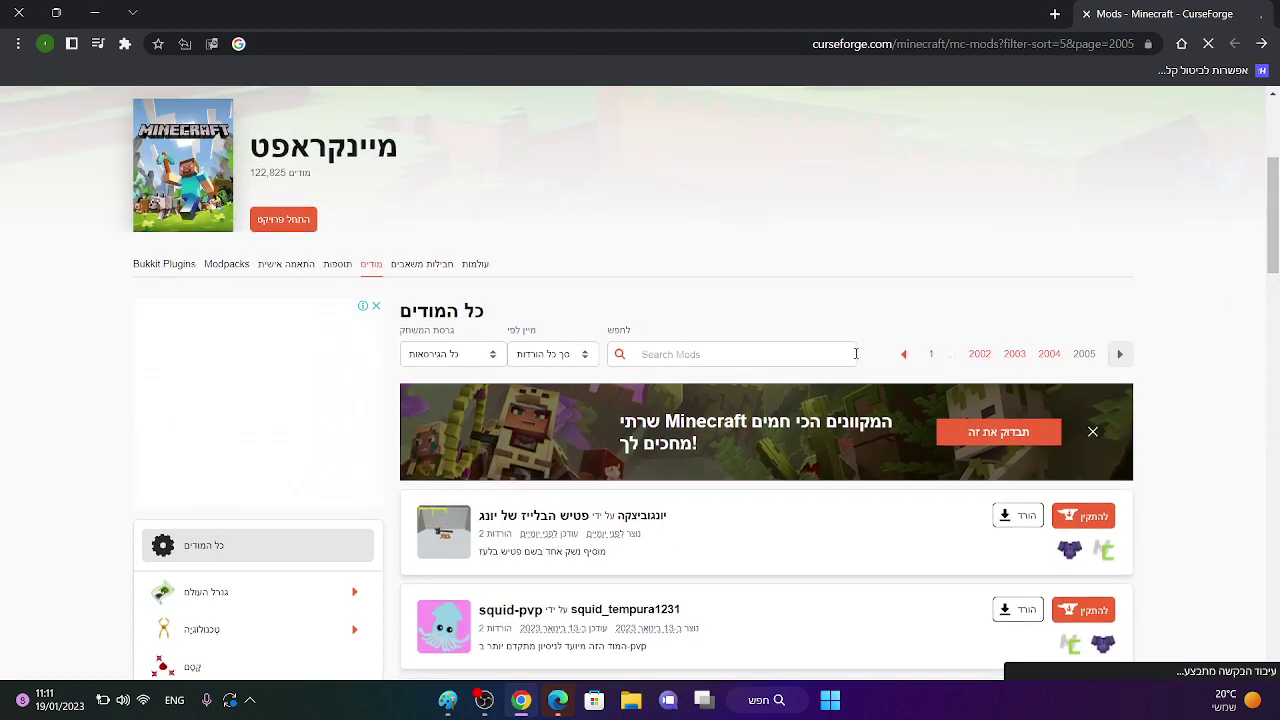
Sort the Minecraft mods by Popularity and open the Just Enough Items (JEI) mod page.
{"action": "left_click", "coordinate": [549, 357]}
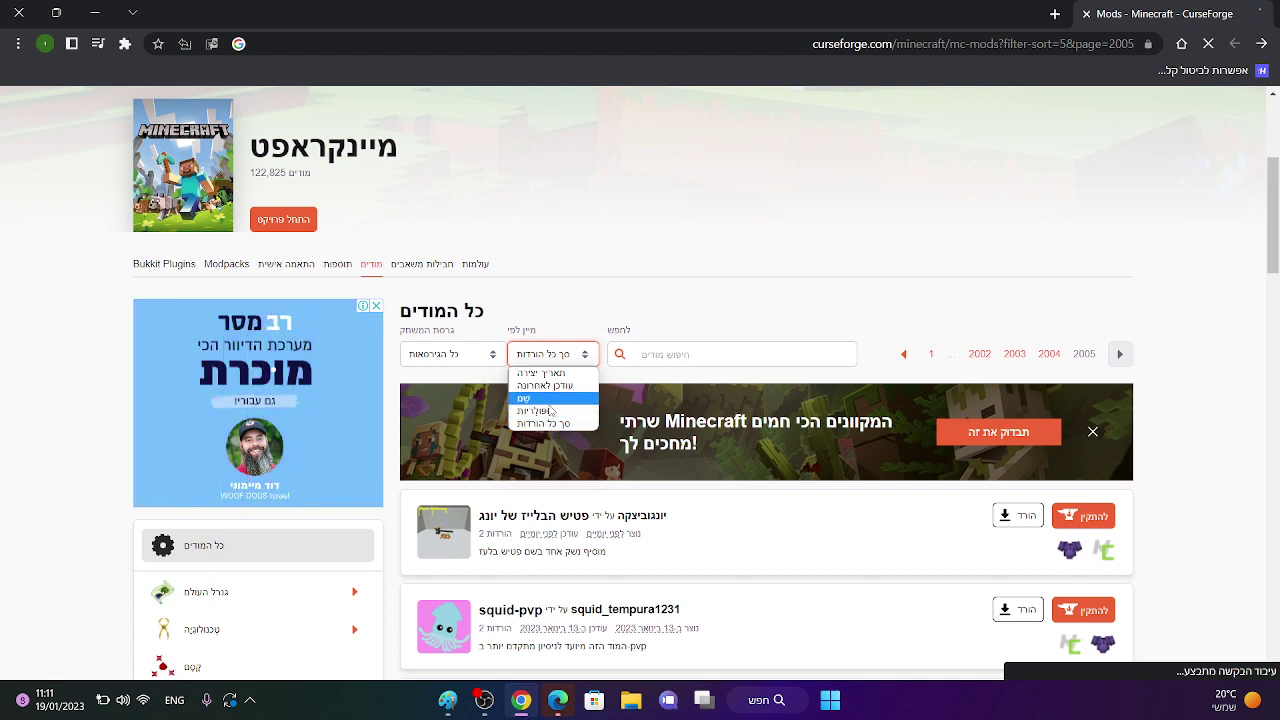
{"action": "left_click", "coordinate": [551, 411]}
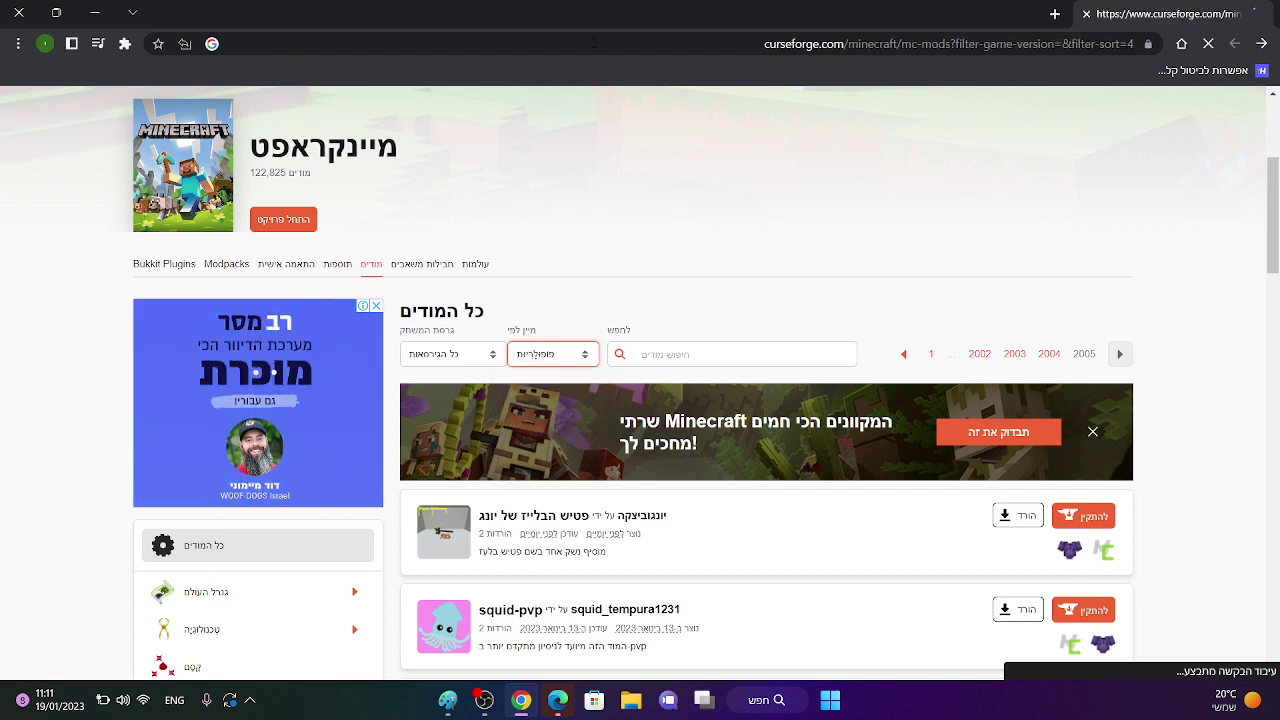
{"action": "scroll", "coordinate": [609, 473], "scroll_direction": "down", "scroll_amount": 1}
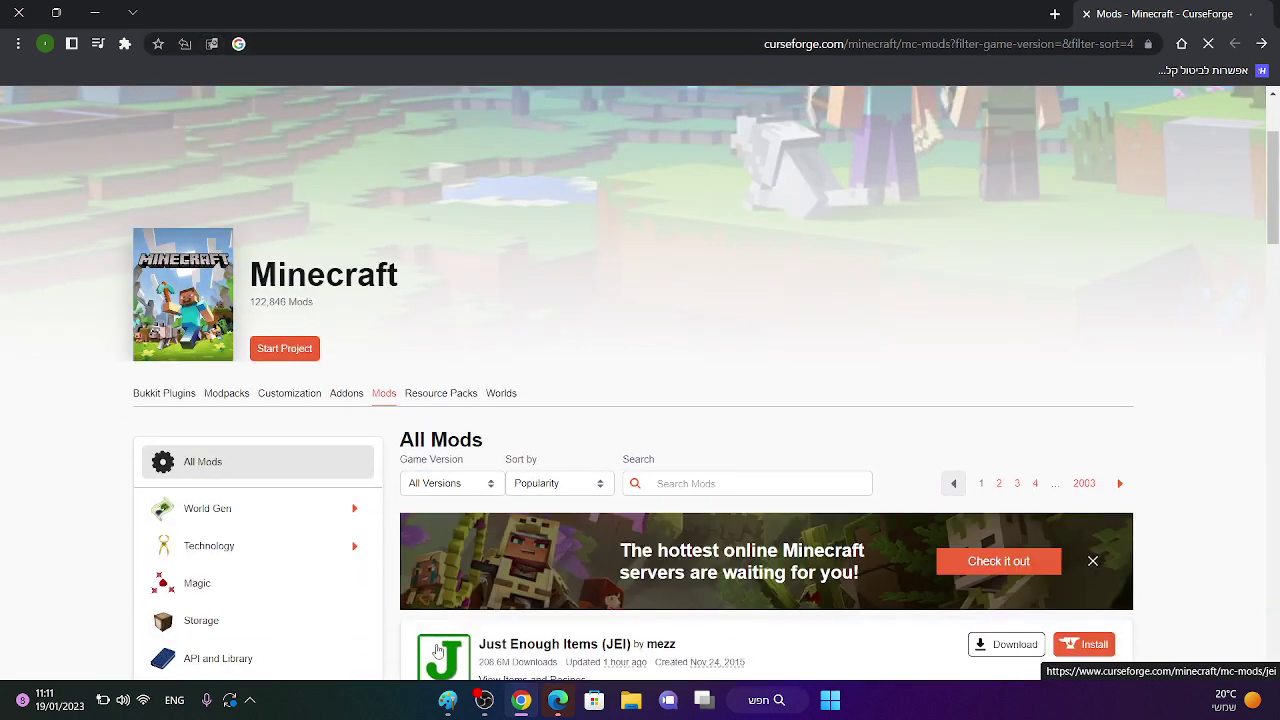
{"action": "left_click", "coordinate": [421, 670]}
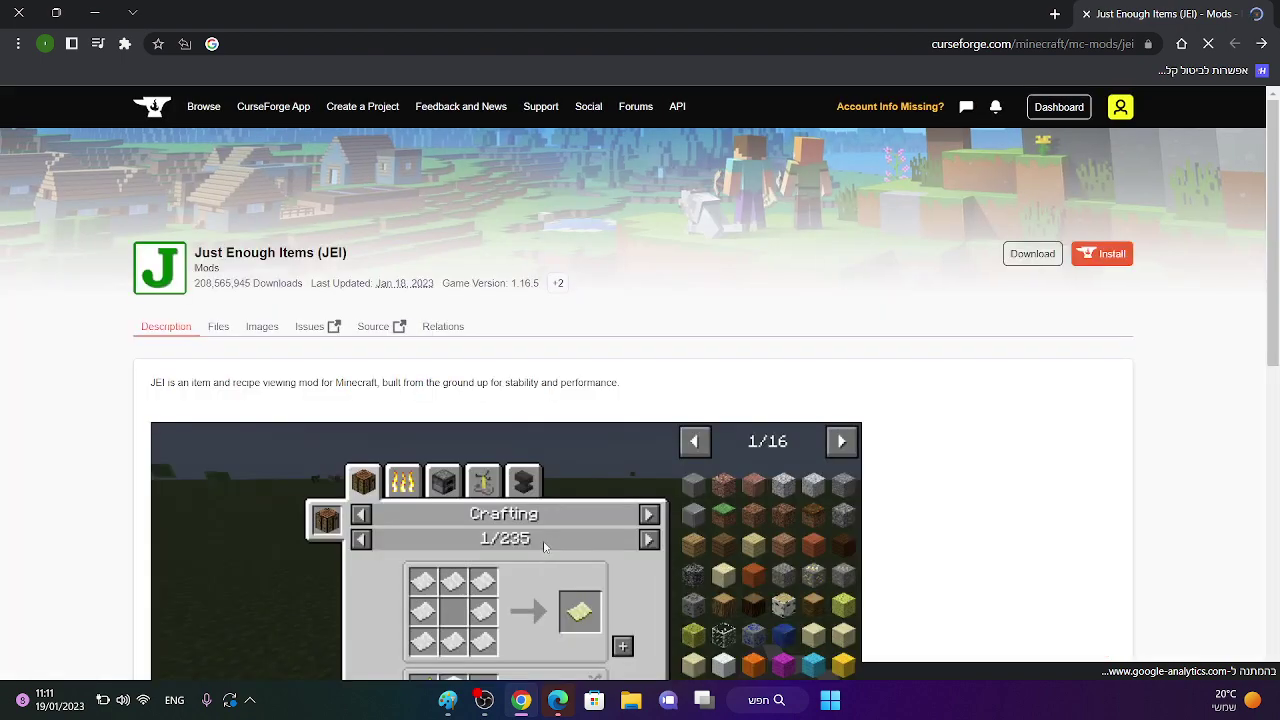
Show the Just Enough Items page in English and examine its description, basic controls and recent files.
{"action": "scroll", "coordinate": [905, 148], "scroll_direction": "down", "scroll_amount": 1}
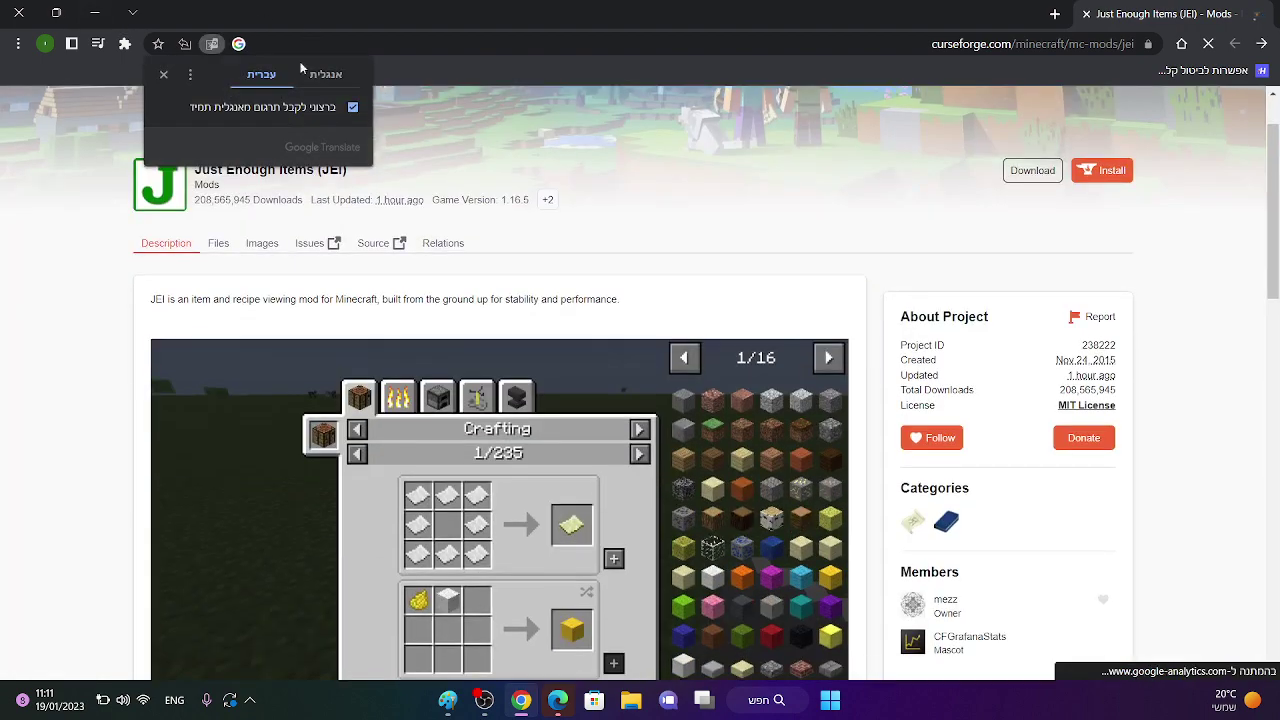
{"action": "left_click", "coordinate": [338, 121]}
{"action": "left_click", "coordinate": [326, 74]}
{"action": "scroll", "coordinate": [546, 248], "scroll_direction": "down", "scroll_amount": 4}
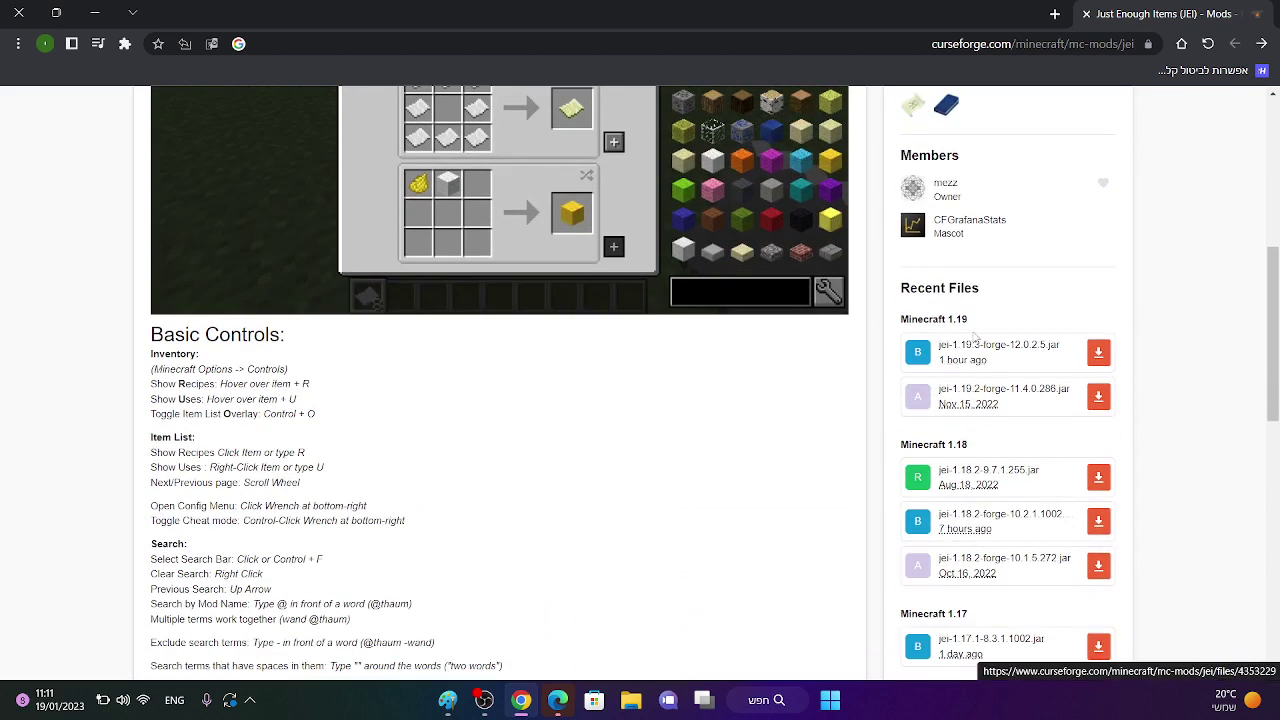
Review the recent files for each Minecraft version on the Just Enough Items page.
{"action": "left_click_drag", "start_coordinate": [1025, 484], "coordinate": [980, 469]}
{"action": "left_click", "coordinate": [1009, 429]}
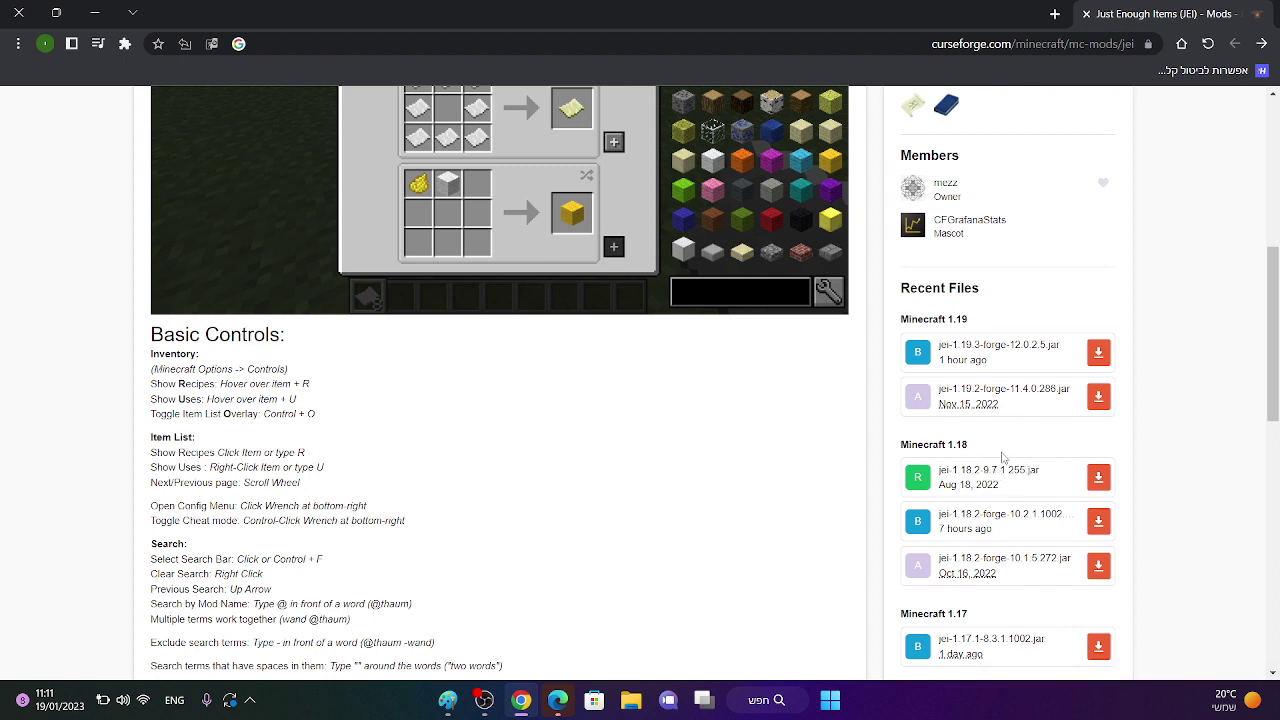
{"action": "left_click", "coordinate": [968, 477]}
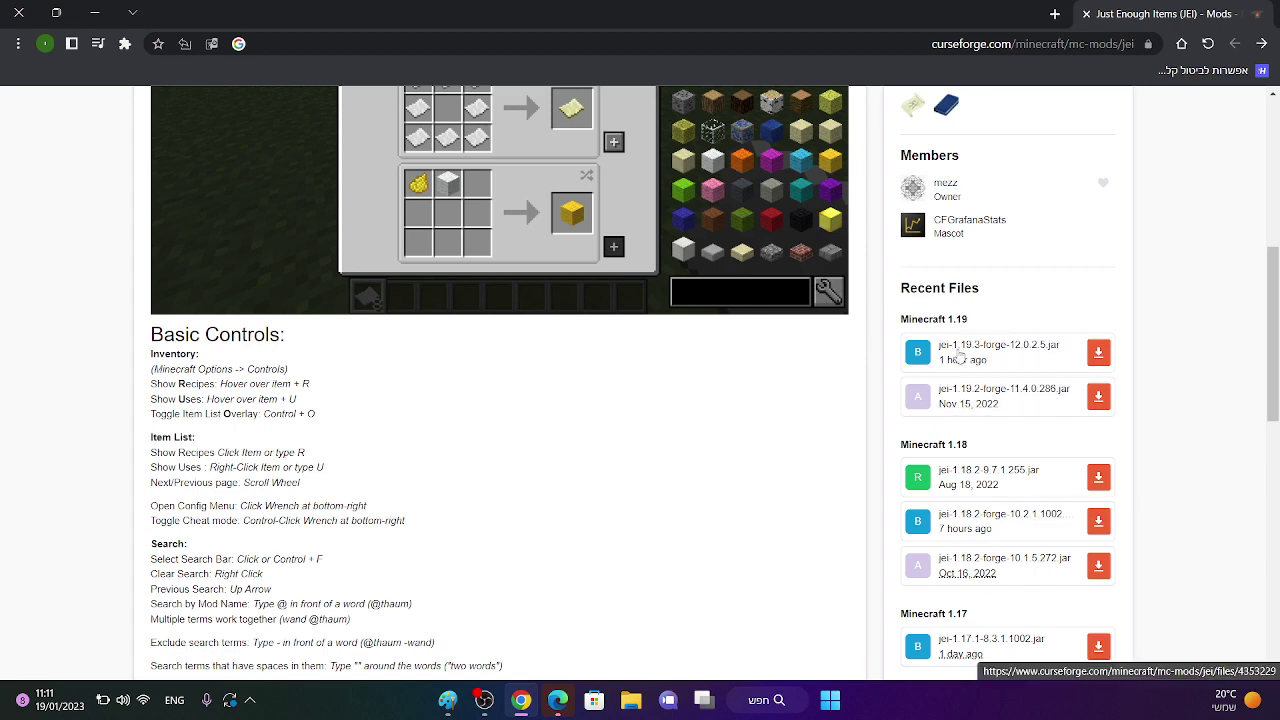
{"action": "scroll", "coordinate": [205, 412], "scroll_direction": "up", "scroll_amount": 5}
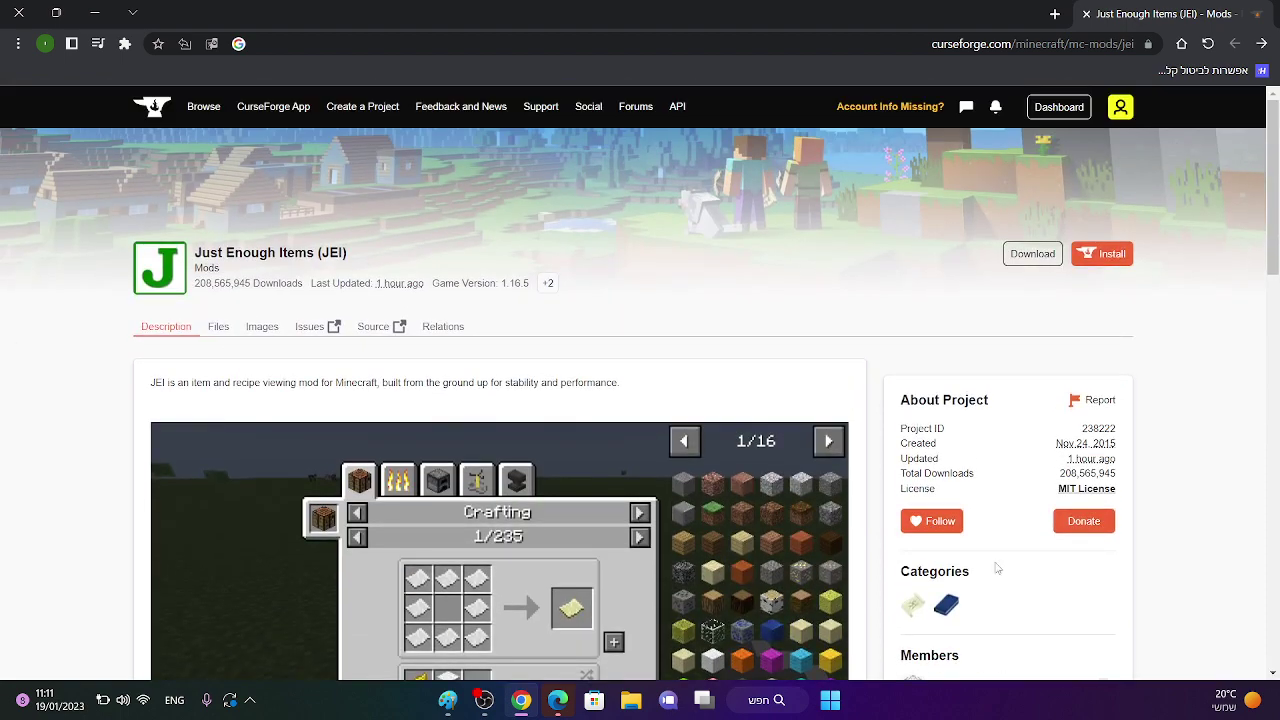
{"action": "scroll", "coordinate": [996, 568], "scroll_direction": "down", "scroll_amount": 5}
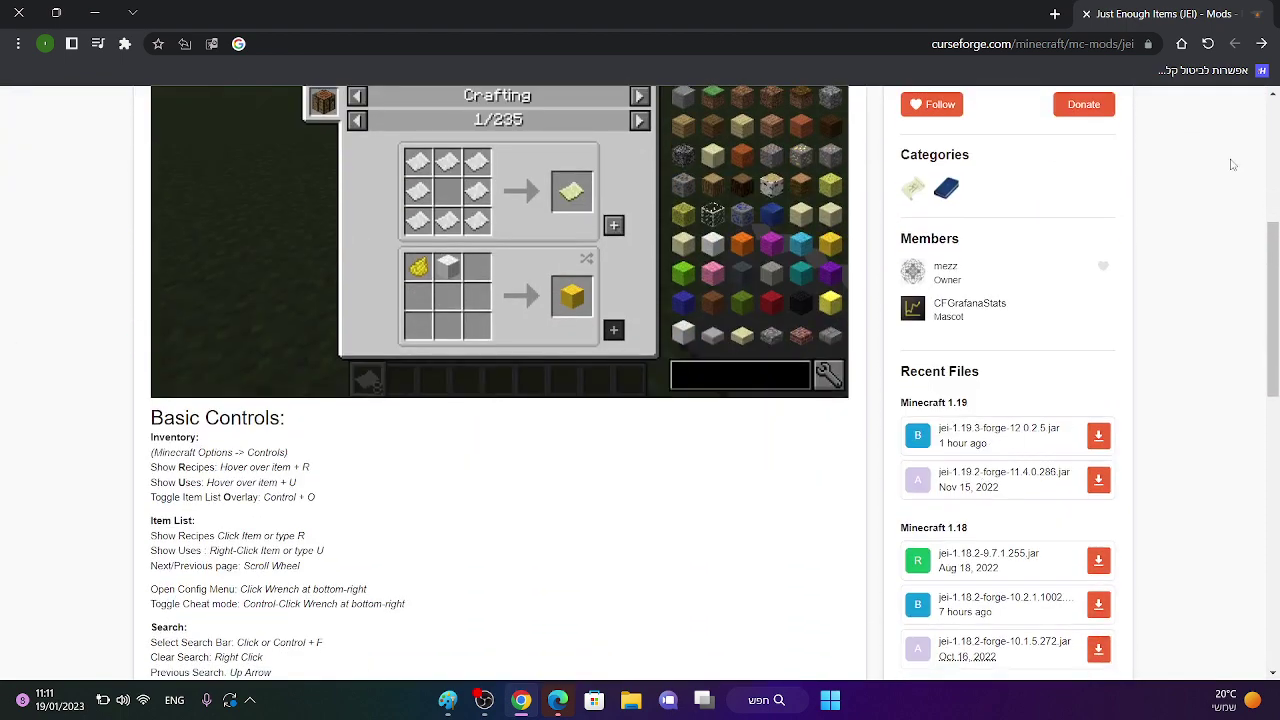
{"action": "scroll", "coordinate": [240, 463], "scroll_direction": "up", "scroll_amount": 5}
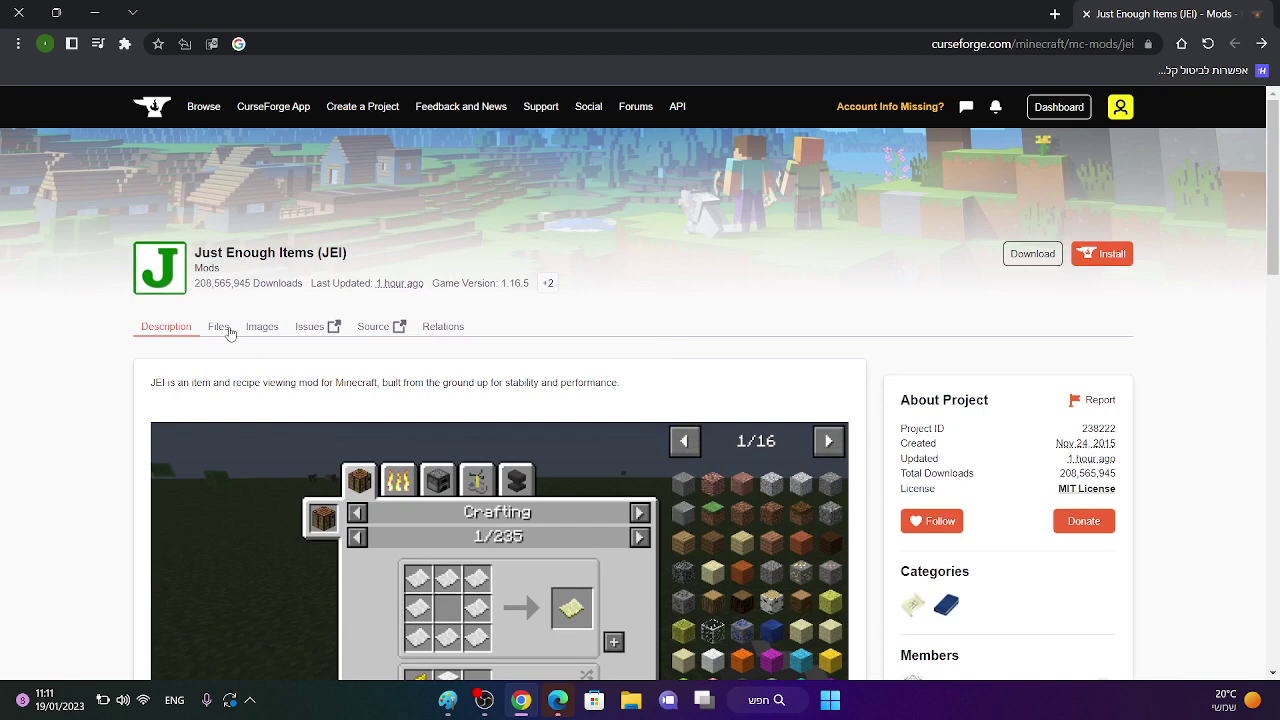
Open the Files page of Just Enough Items and look through its main file and recent files.
{"action": "left_click", "coordinate": [229, 333]}
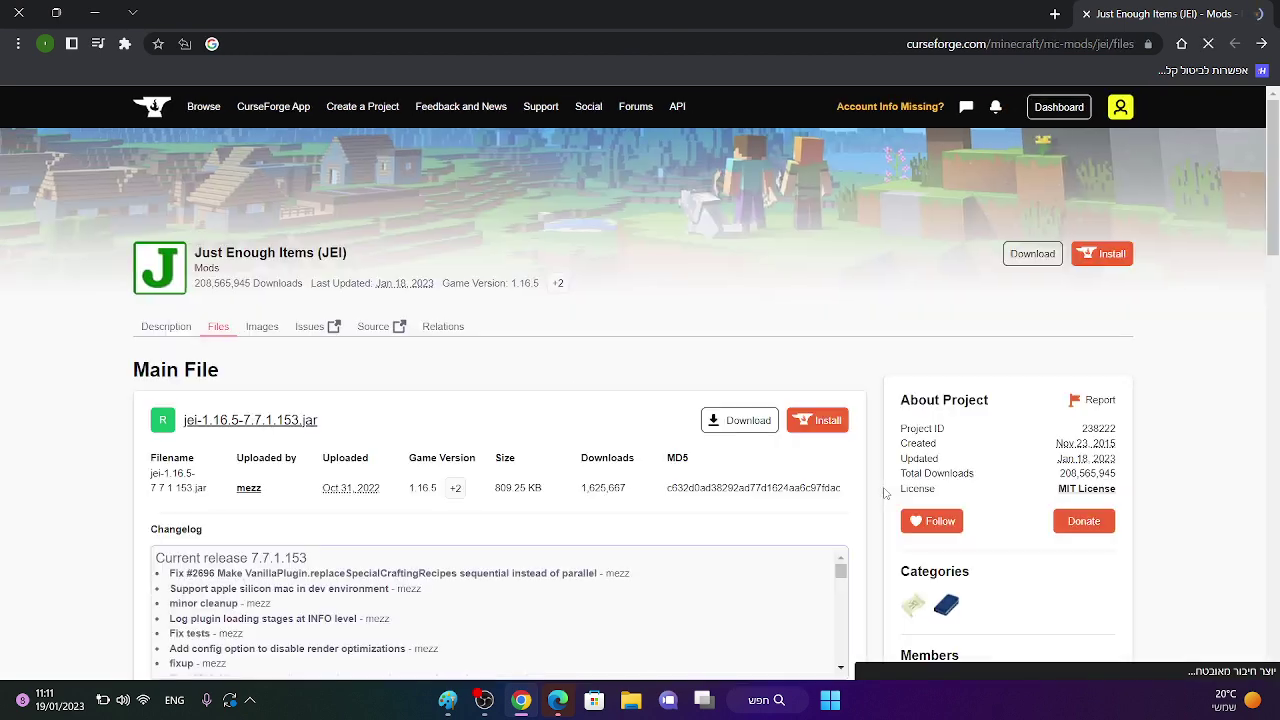
{"action": "scroll", "coordinate": [884, 493], "scroll_direction": "down", "scroll_amount": 2}
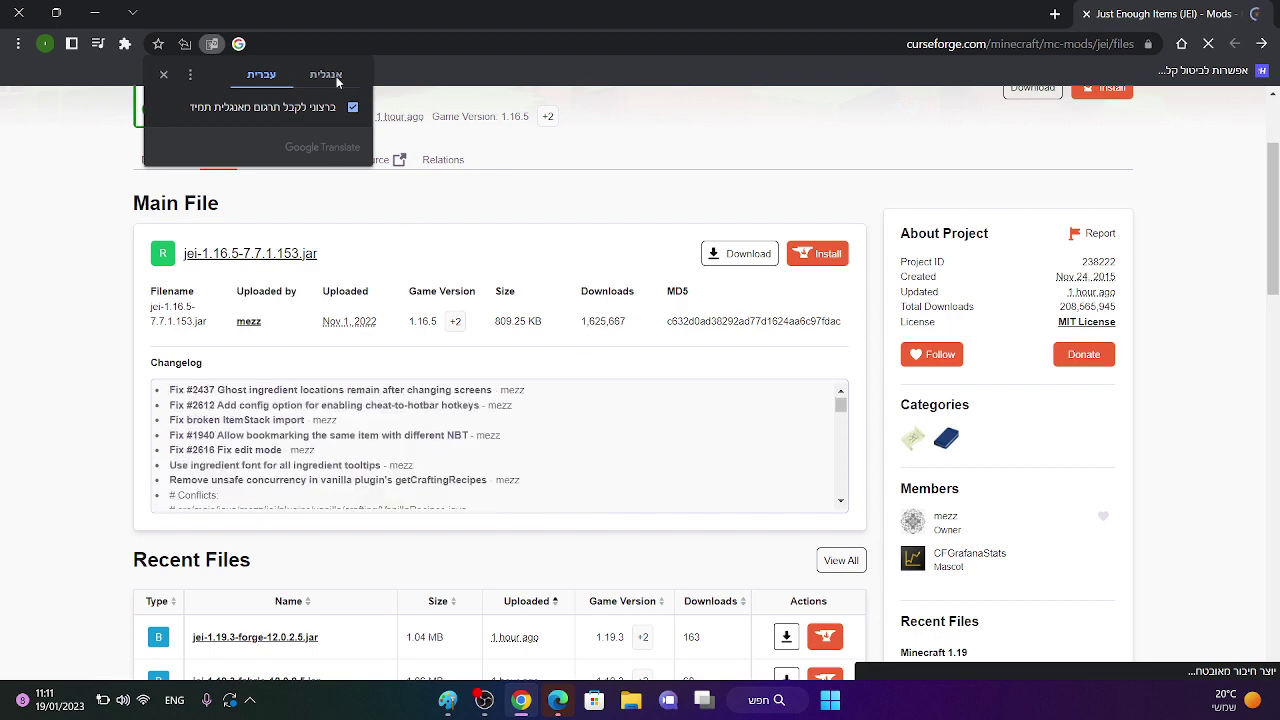
{"action": "left_click", "coordinate": [336, 78]}
{"action": "scroll", "coordinate": [637, 406], "scroll_direction": "down", "scroll_amount": 5}
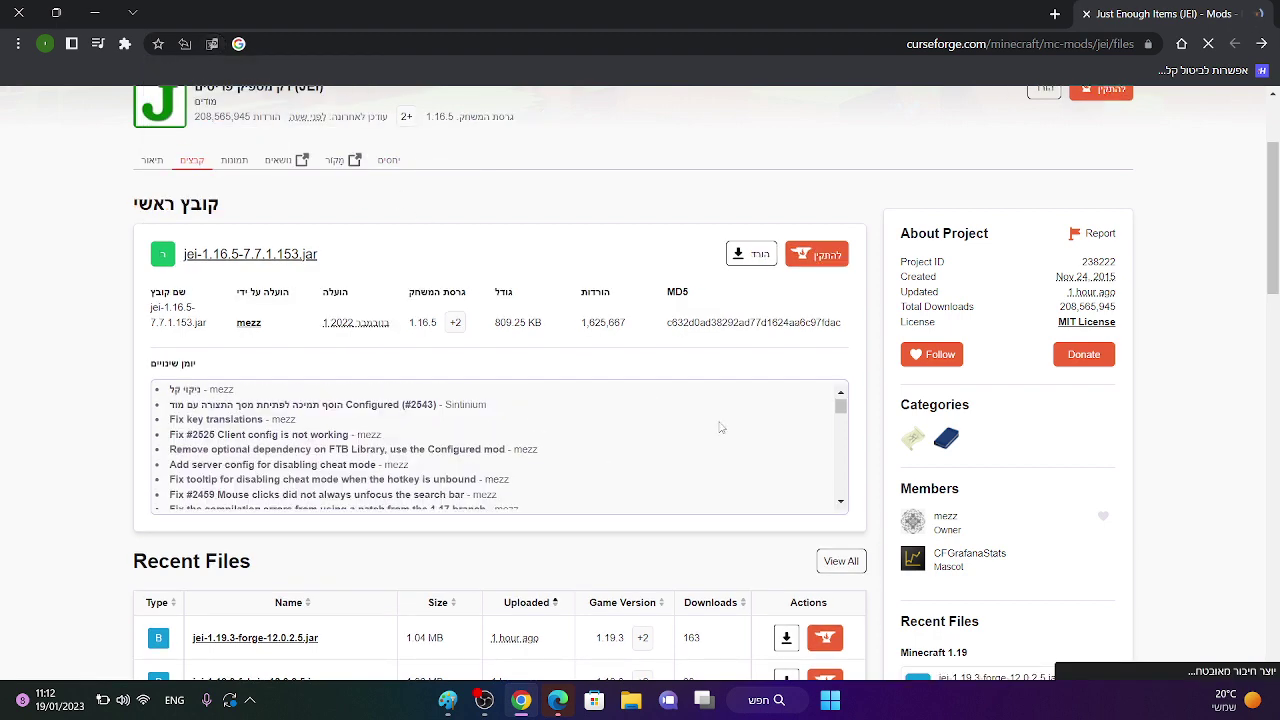
{"action": "scroll", "coordinate": [675, 530], "scroll_direction": "down", "scroll_amount": 2}
{"action": "scroll", "coordinate": [714, 380], "scroll_direction": "down", "scroll_amount": 2}
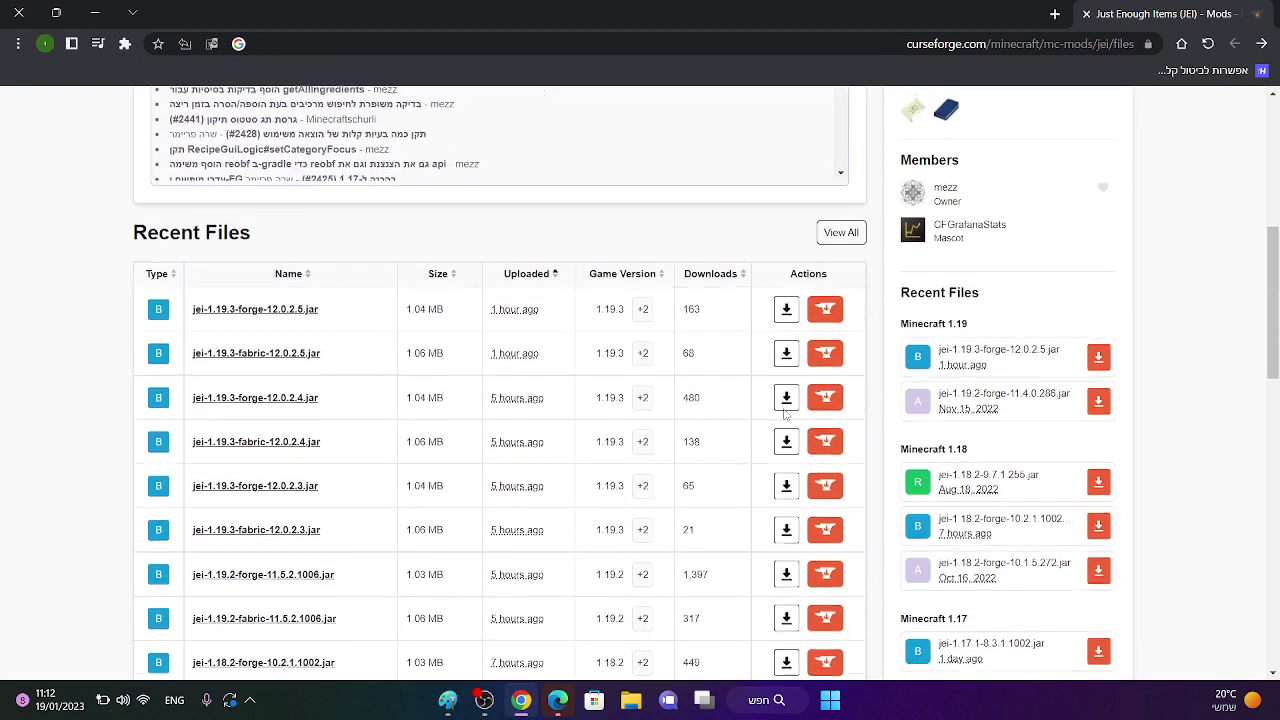
{"action": "scroll", "coordinate": [673, 386], "scroll_direction": "down", "scroll_amount": 2}
{"action": "scroll", "coordinate": [673, 386], "scroll_direction": "down", "scroll_amount": 9}
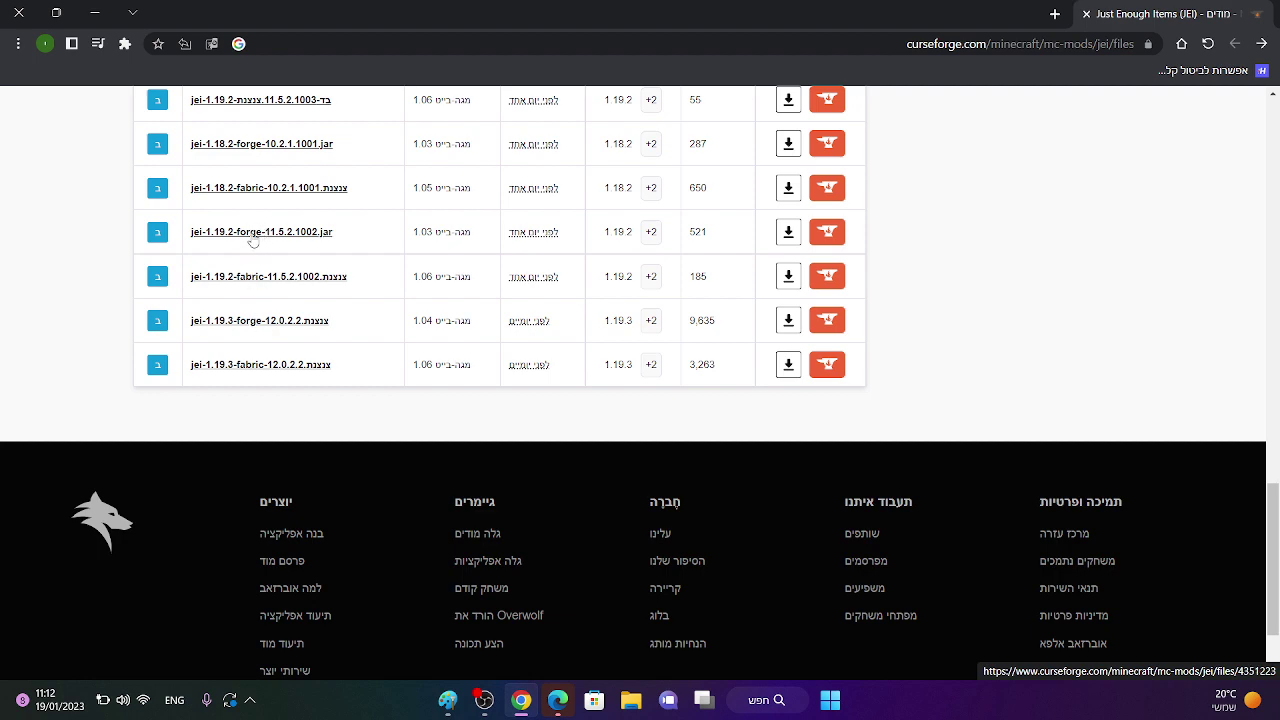
{"action": "scroll", "coordinate": [253, 242], "scroll_direction": "up", "scroll_amount": 2}
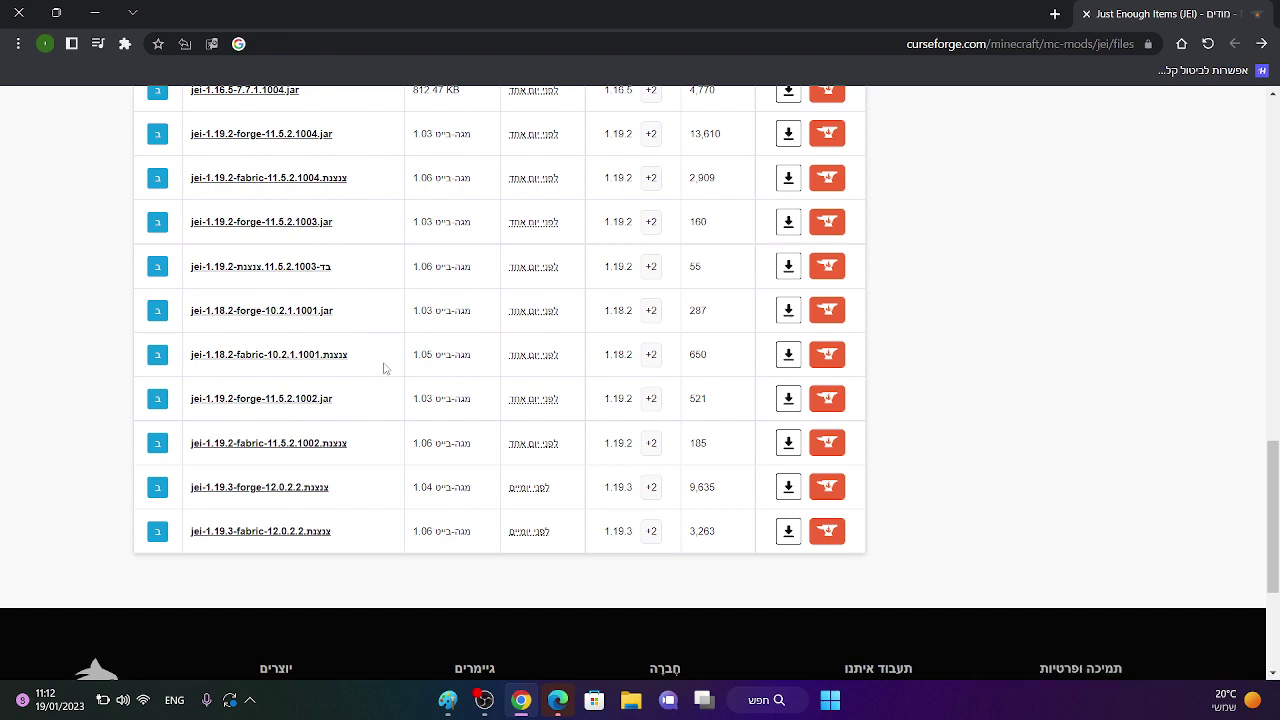
{"action": "scroll", "coordinate": [370, 430], "scroll_direction": "up", "scroll_amount": 2}
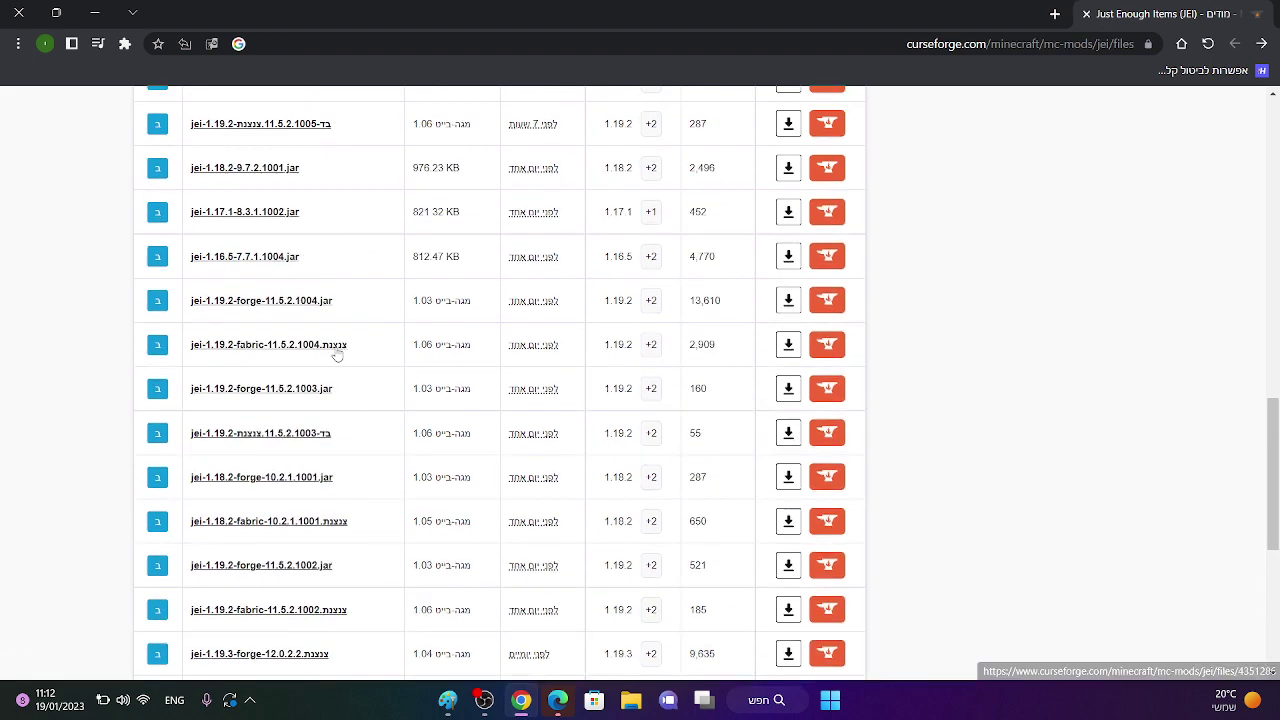
{"action": "scroll", "coordinate": [337, 320], "scroll_direction": "up", "scroll_amount": 1}
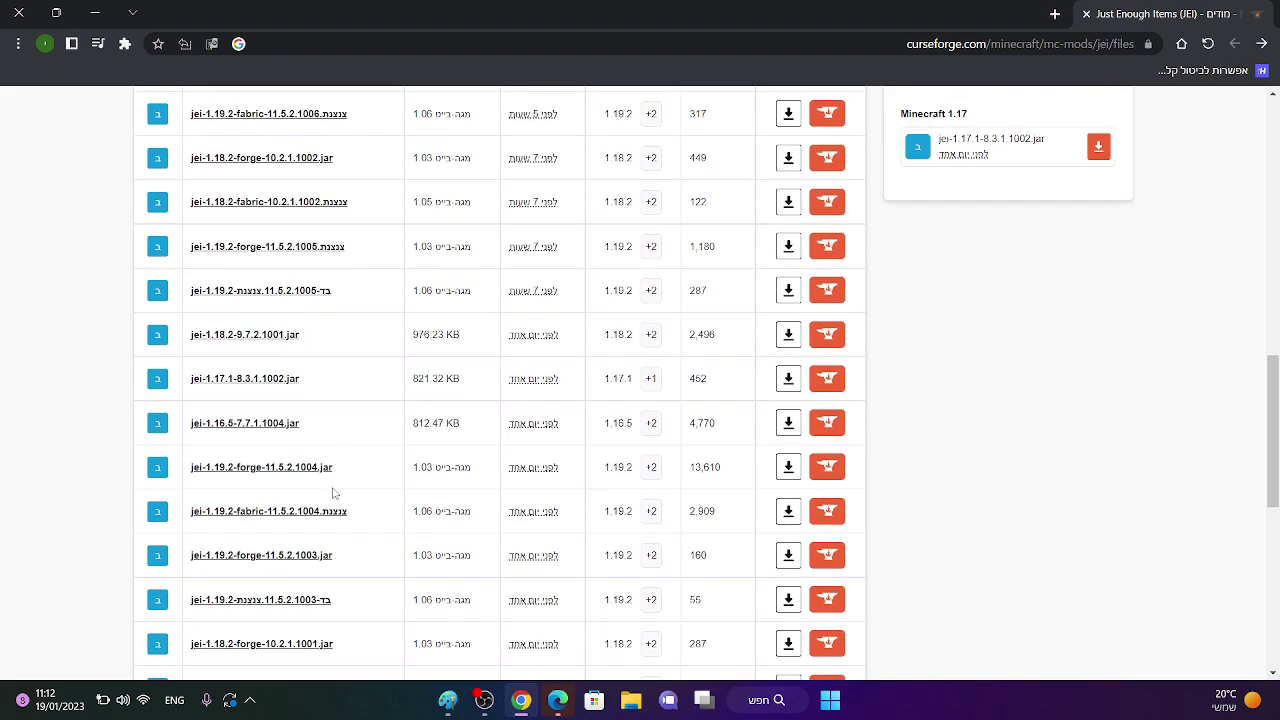
{"action": "scroll", "coordinate": [353, 468], "scroll_direction": "up", "scroll_amount": 6}
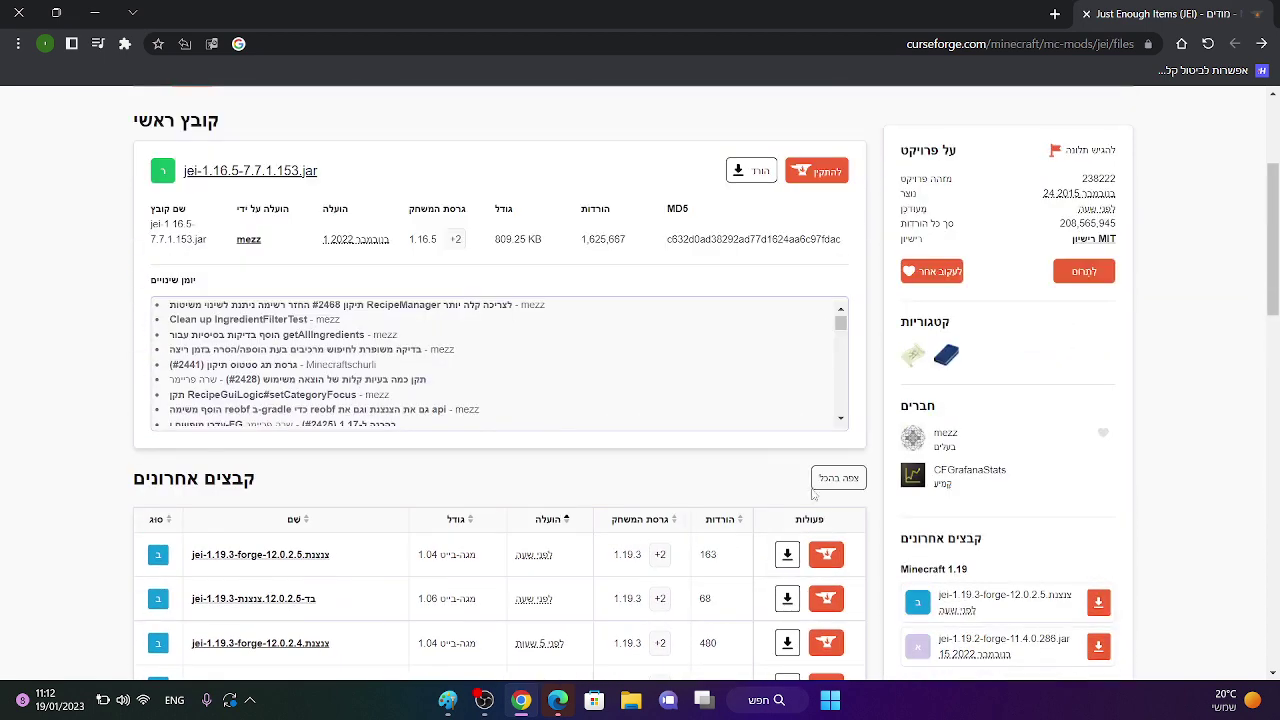
Show all Just Enough Items files, check the available game versions, and filter the list to Forge (חישול).
{"action": "left_click", "coordinate": [843, 480]}
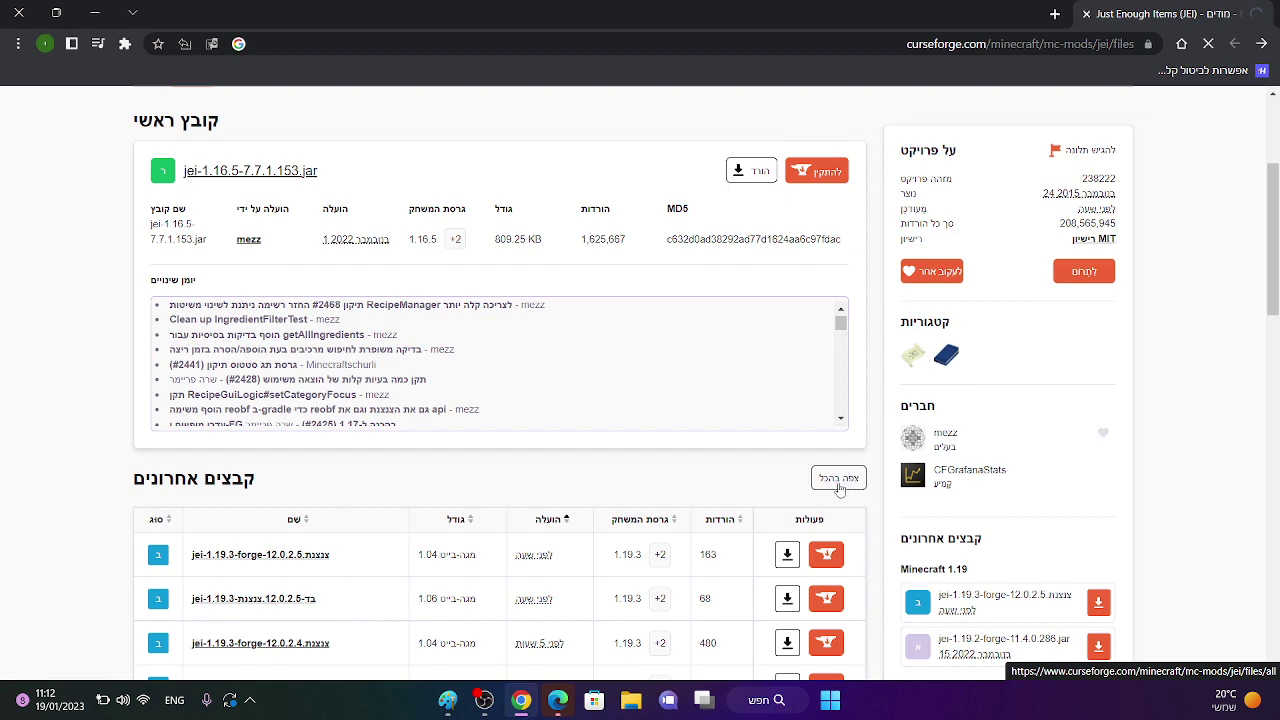
{"action": "scroll", "coordinate": [793, 432], "scroll_direction": "down", "scroll_amount": 1}
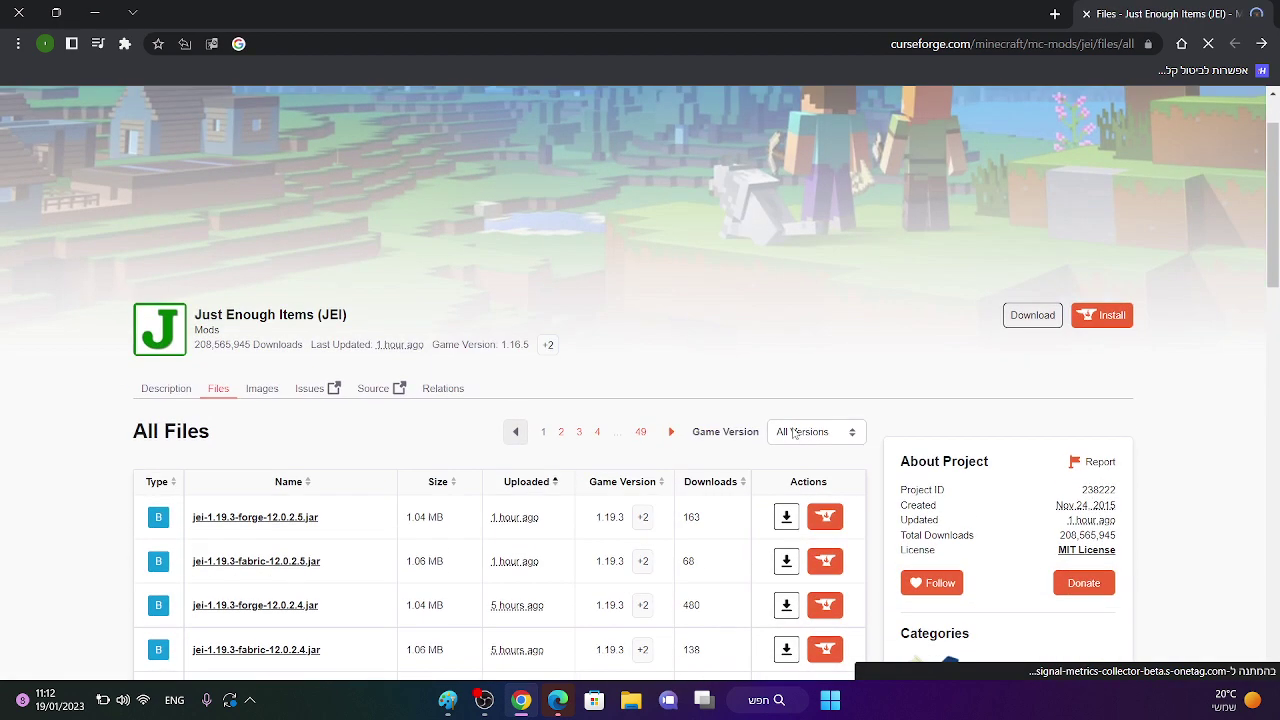
{"action": "left_click", "coordinate": [793, 432]}
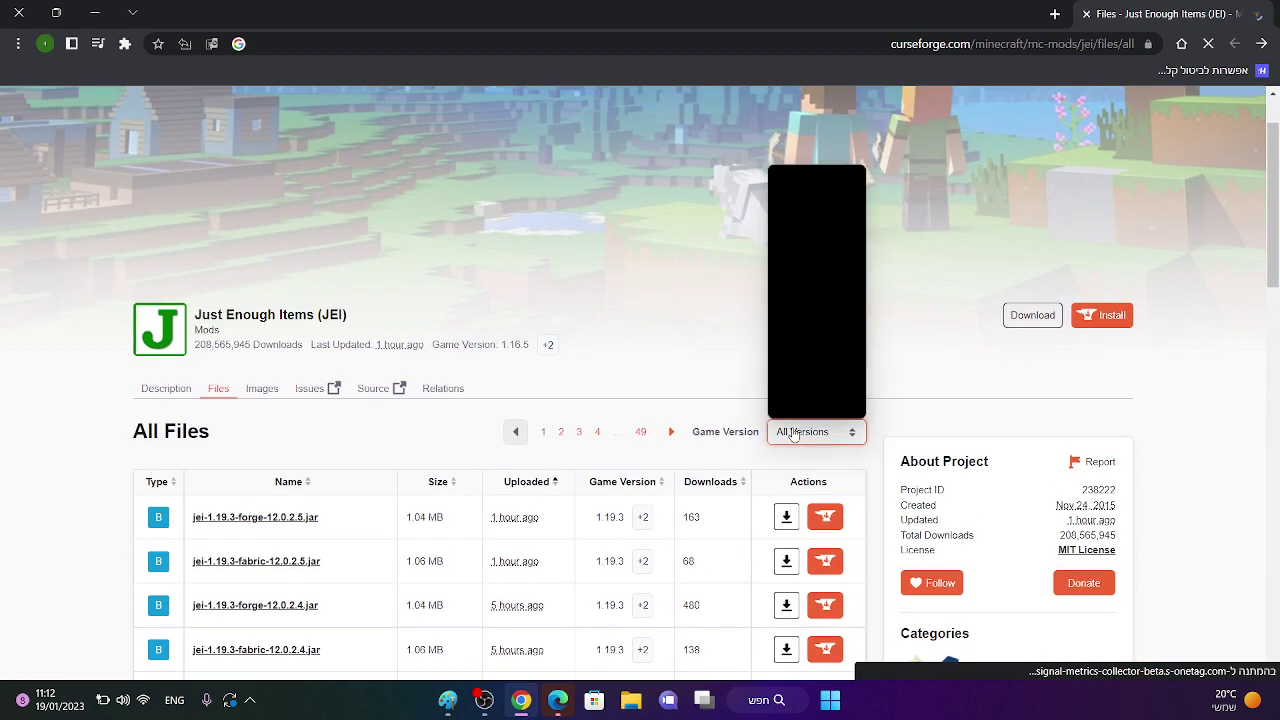
{"action": "scroll", "coordinate": [790, 285], "scroll_direction": "down", "scroll_amount": 5}
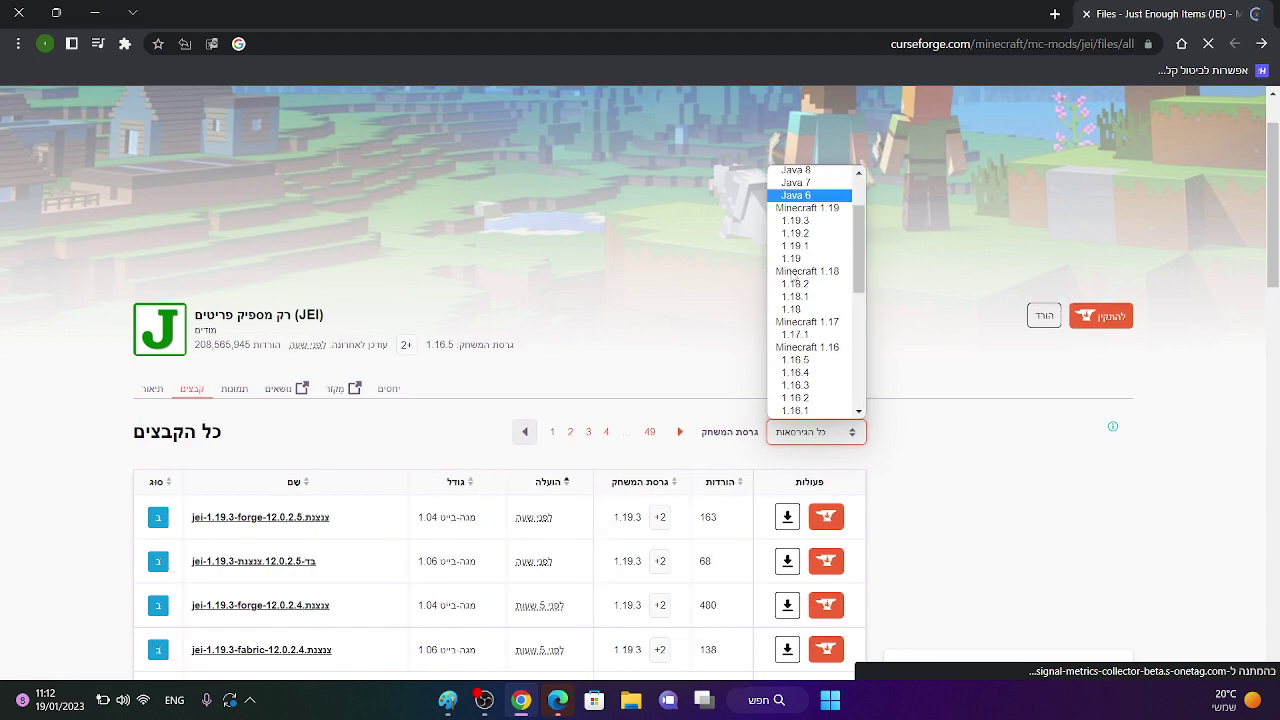
{"action": "scroll", "coordinate": [822, 307], "scroll_direction": "down", "scroll_amount": 2}
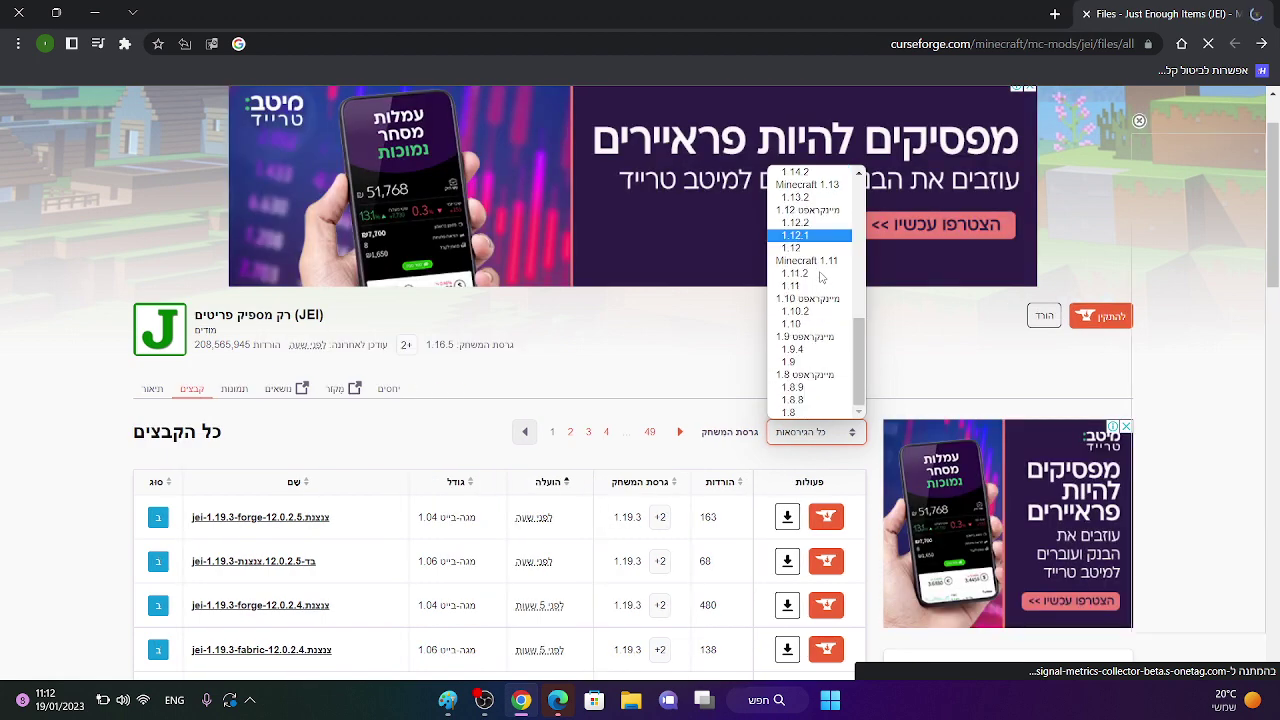
{"action": "scroll", "coordinate": [828, 210], "scroll_direction": "up", "scroll_amount": 5}
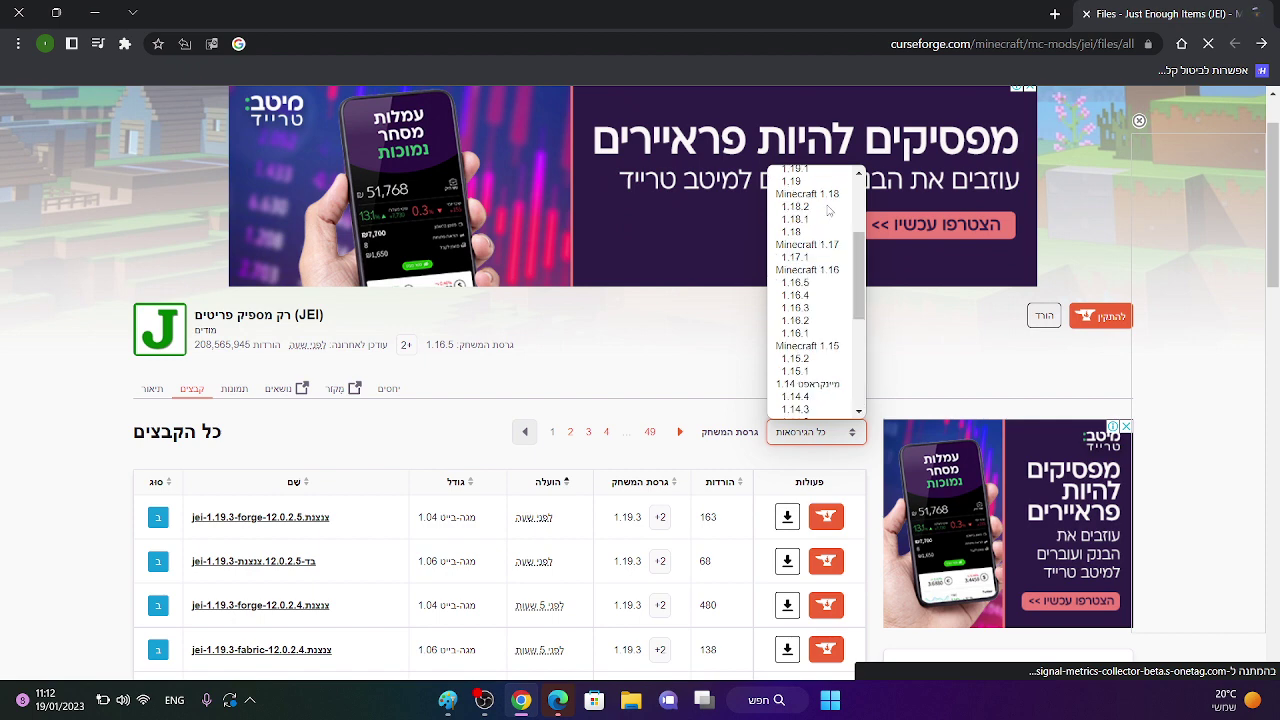
{"action": "scroll", "coordinate": [828, 210], "scroll_direction": "up", "scroll_amount": 3}
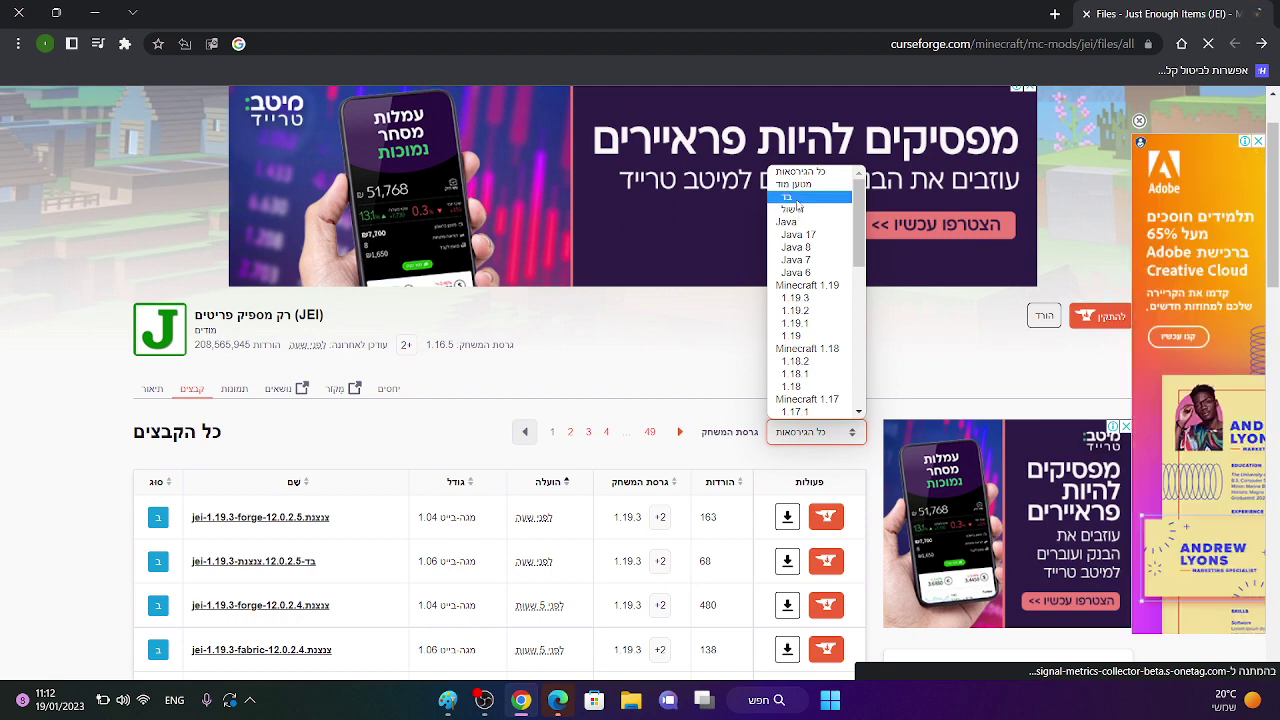
{"action": "left_click", "coordinate": [795, 208]}
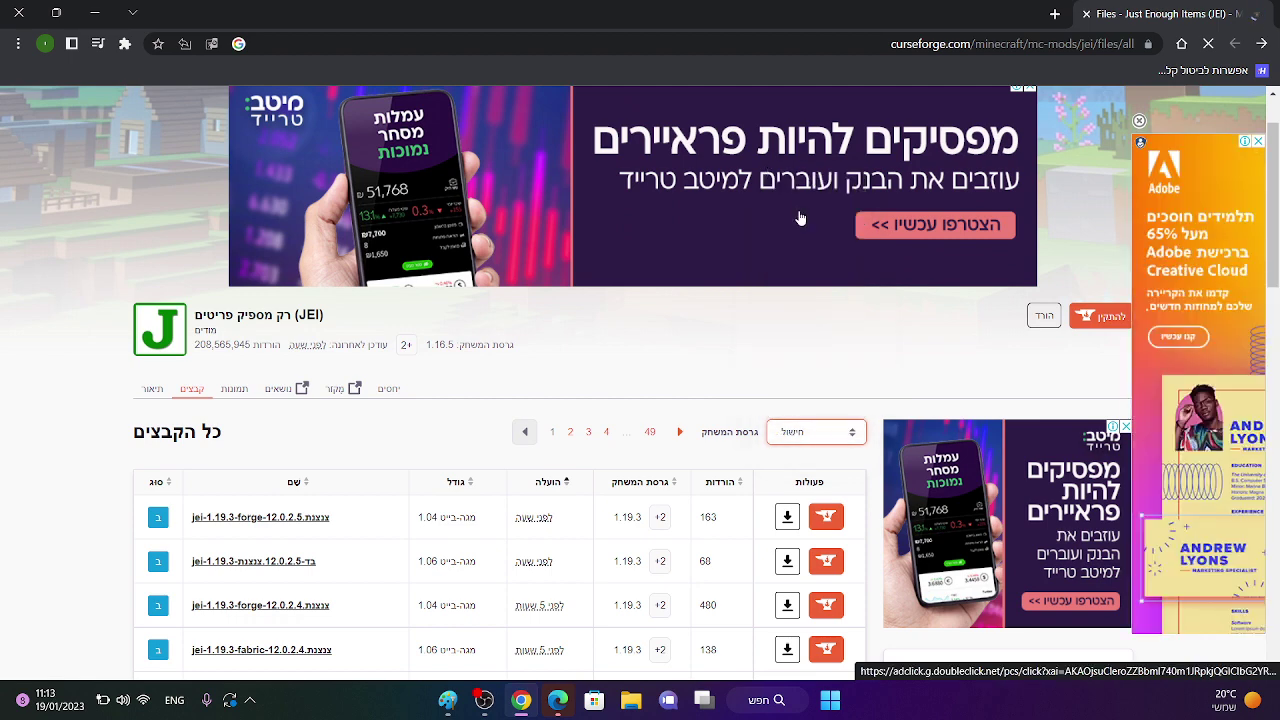
Look through the Forge-filtered file list with the page shown in Hebrew.
{"action": "scroll", "coordinate": [533, 224], "scroll_direction": "down", "scroll_amount": 3}
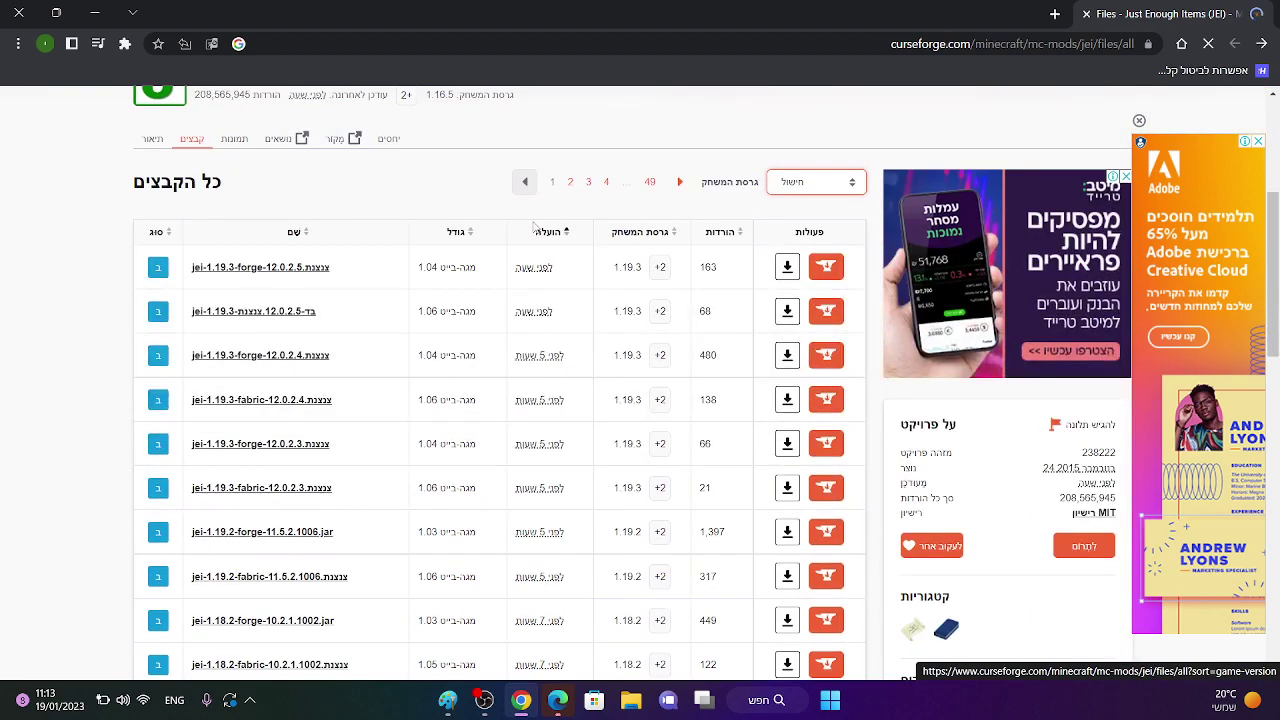
{"action": "scroll", "coordinate": [423, 304], "scroll_direction": "down", "scroll_amount": 2}
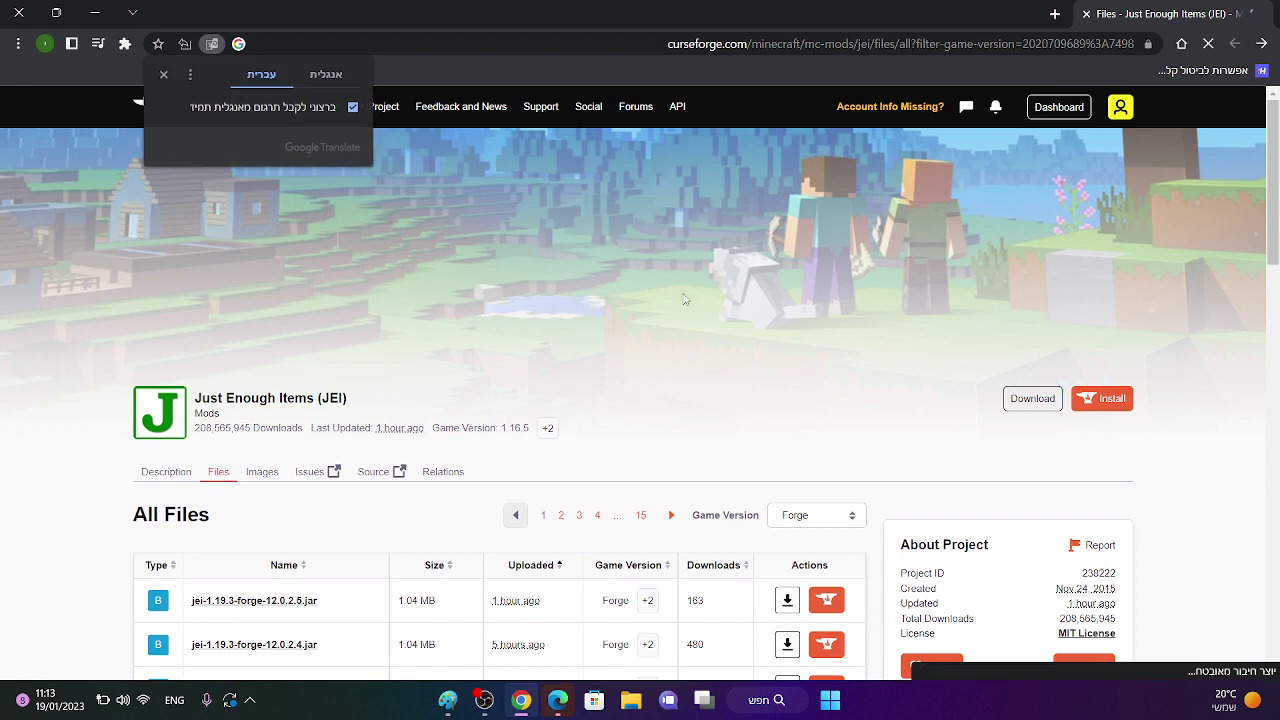
{"action": "left_click", "coordinate": [272, 65]}
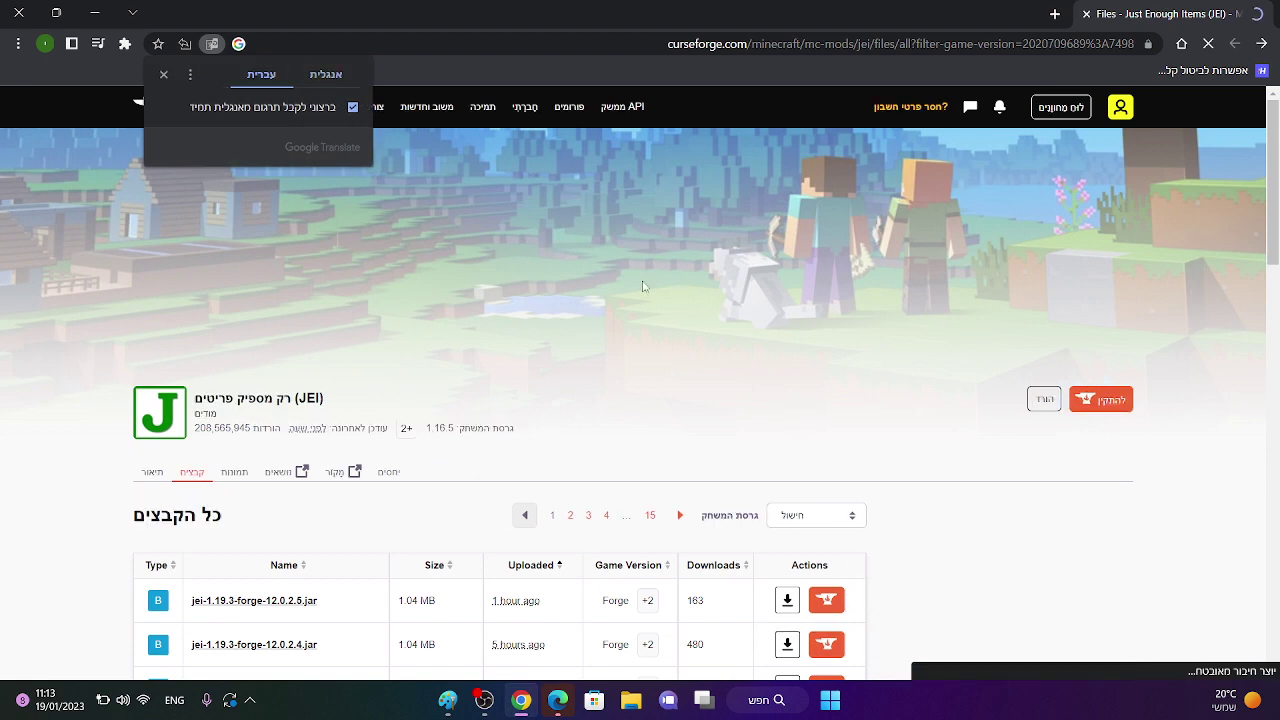
{"action": "scroll", "coordinate": [683, 405], "scroll_direction": "down", "scroll_amount": 2}
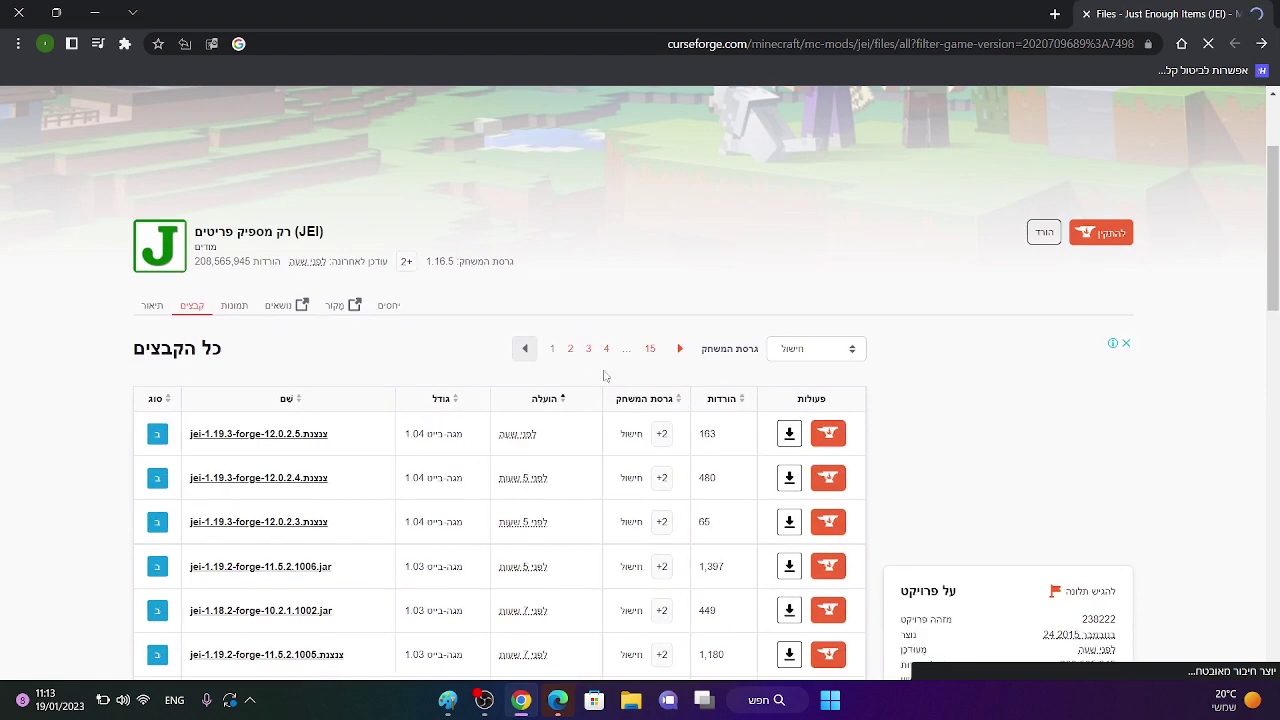
{"action": "scroll", "coordinate": [604, 375], "scroll_direction": "down", "scroll_amount": 1}
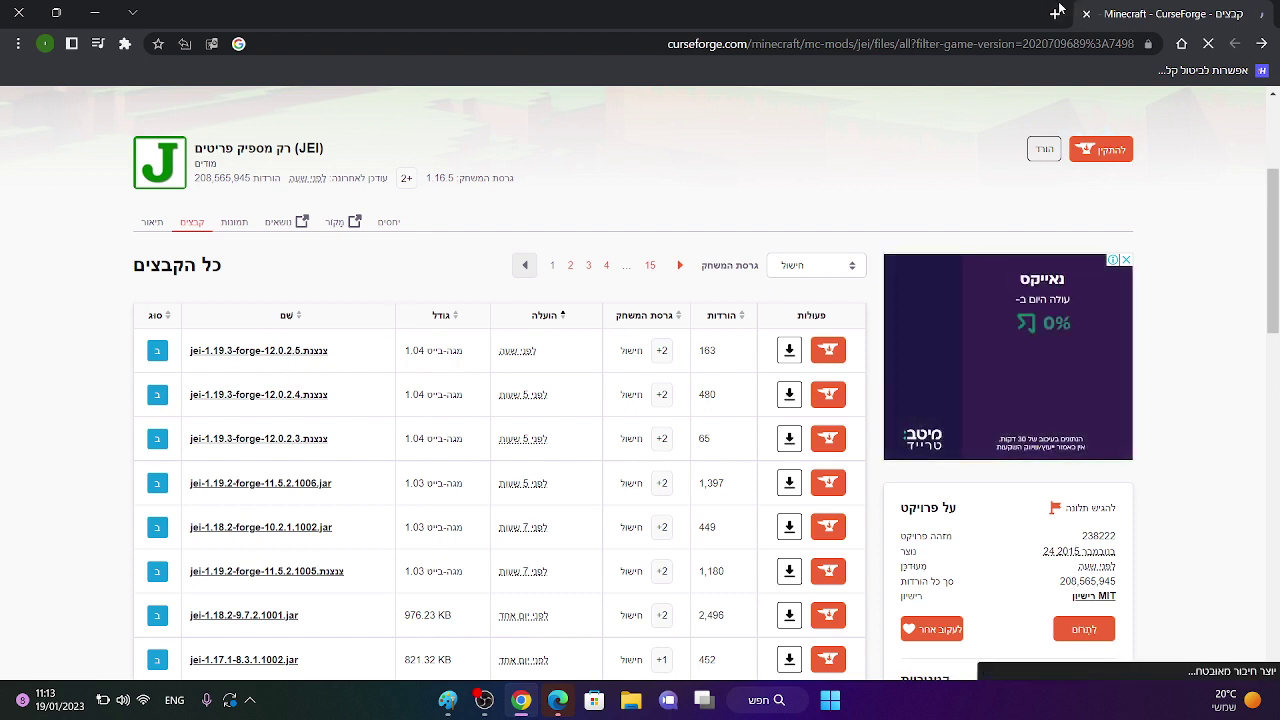
Search Google for "minecraft forge" in a new tab.
{"action": "left_click", "coordinate": [1055, 14]}
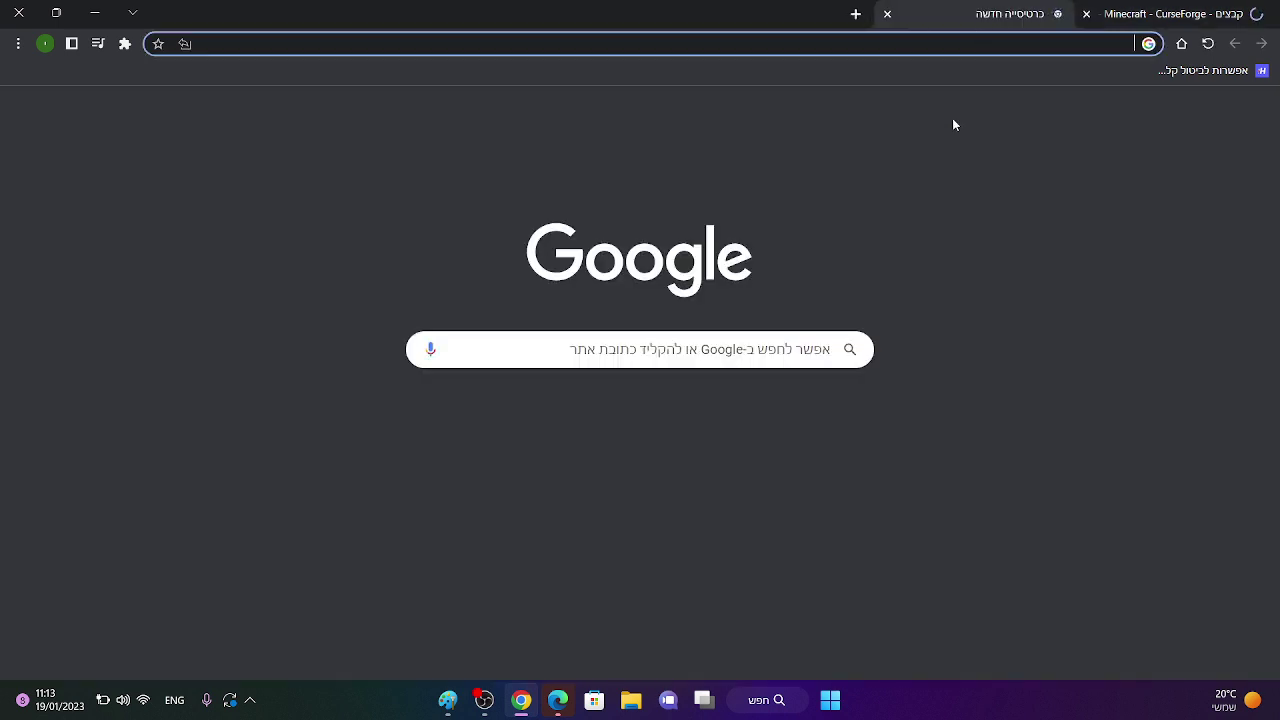
{"action": "left_click", "coordinate": [729, 349]}
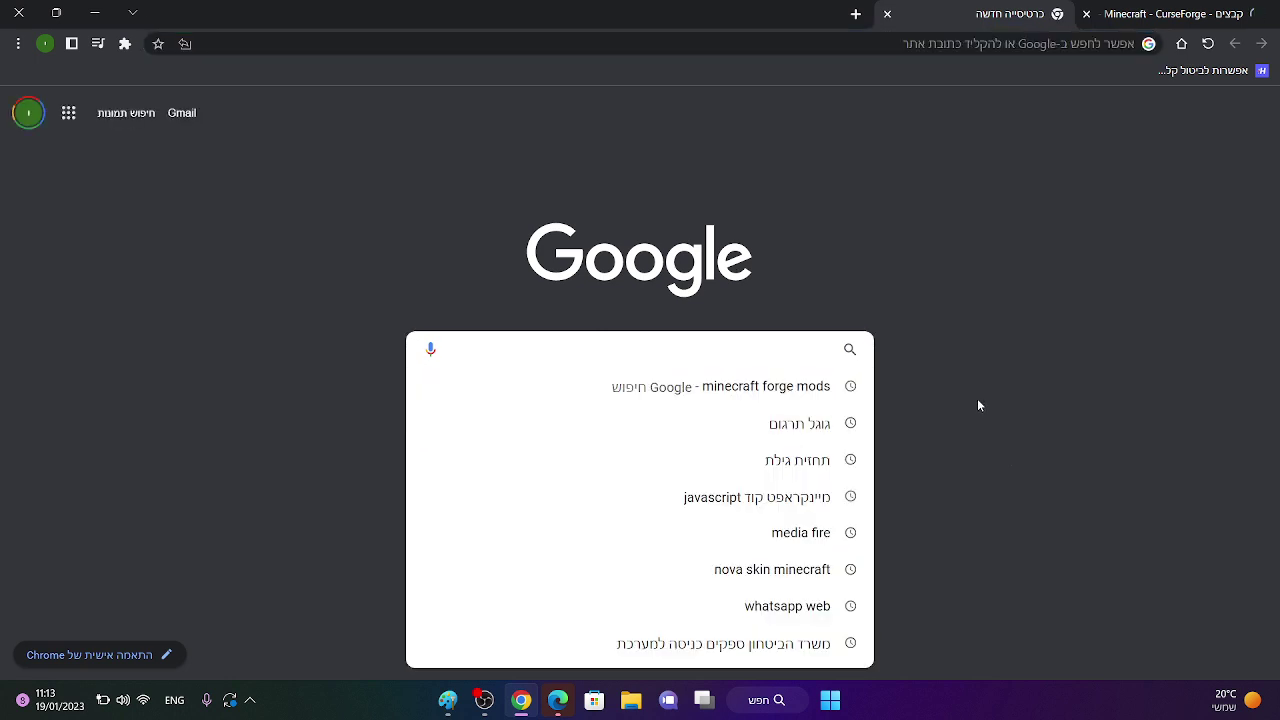
{"action": "left_click", "coordinate": [760, 387]}
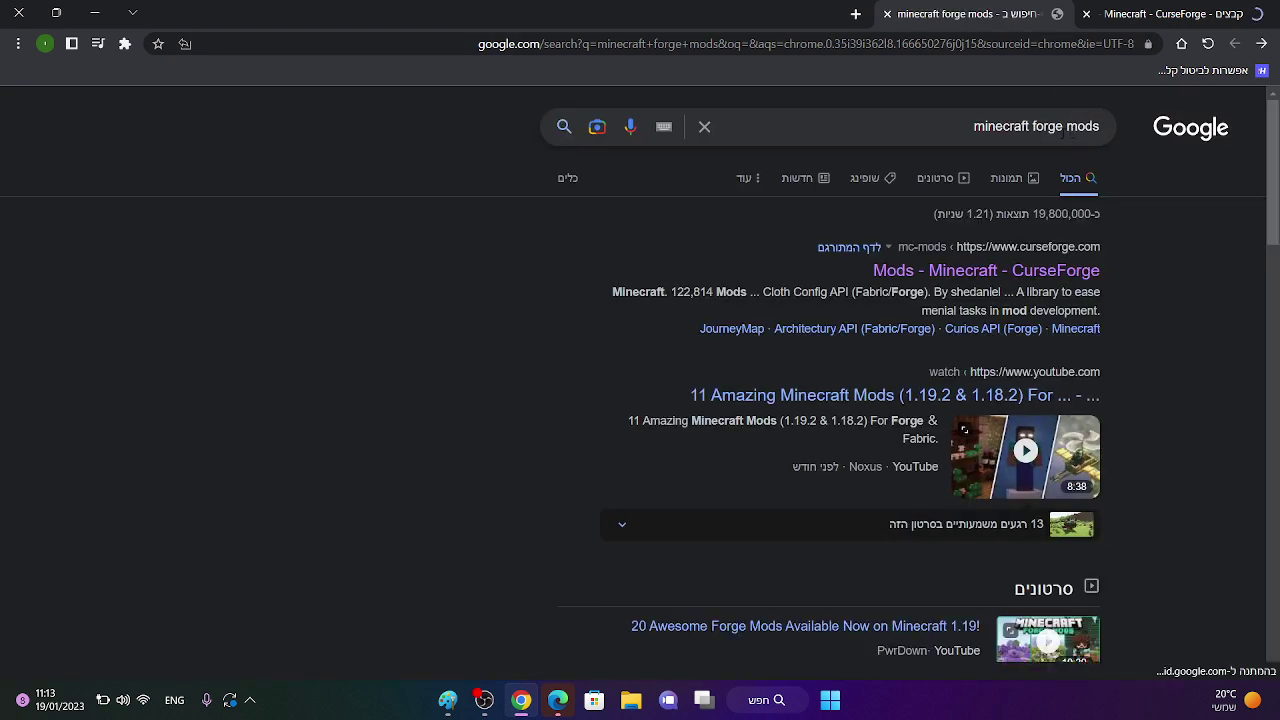
{"action": "double_click", "coordinate": [1095, 136]}
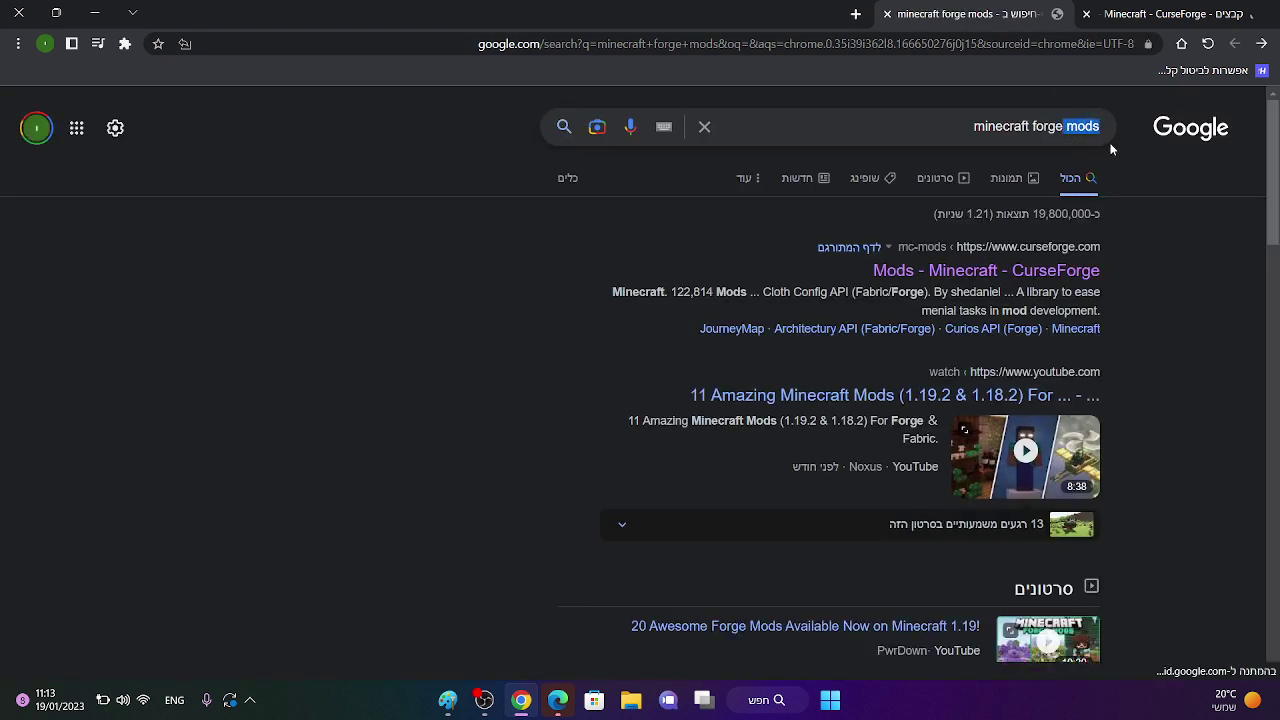
{"action": "key", "text": "BackSpace"}
{"action": "key", "text": "Return"}
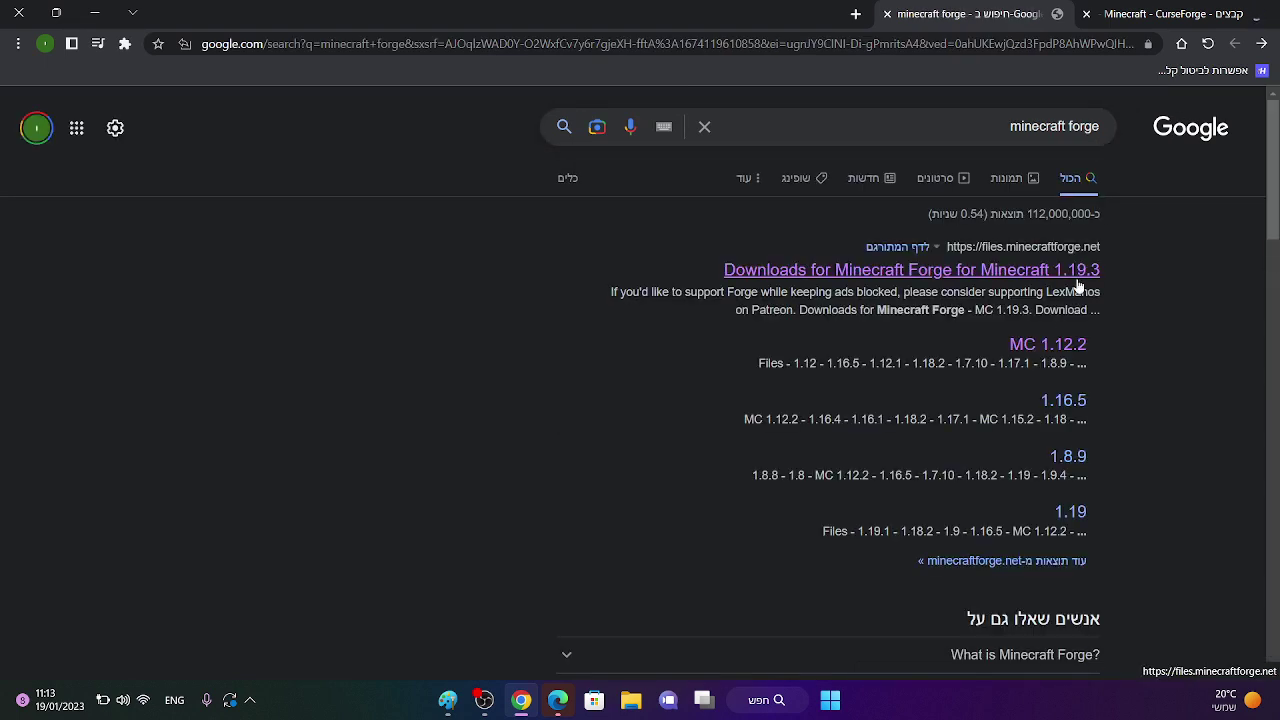
Open the official Minecraft Forge downloads site and show the downloads for Minecraft 1.19.2.
{"action": "left_click", "coordinate": [1078, 286]}
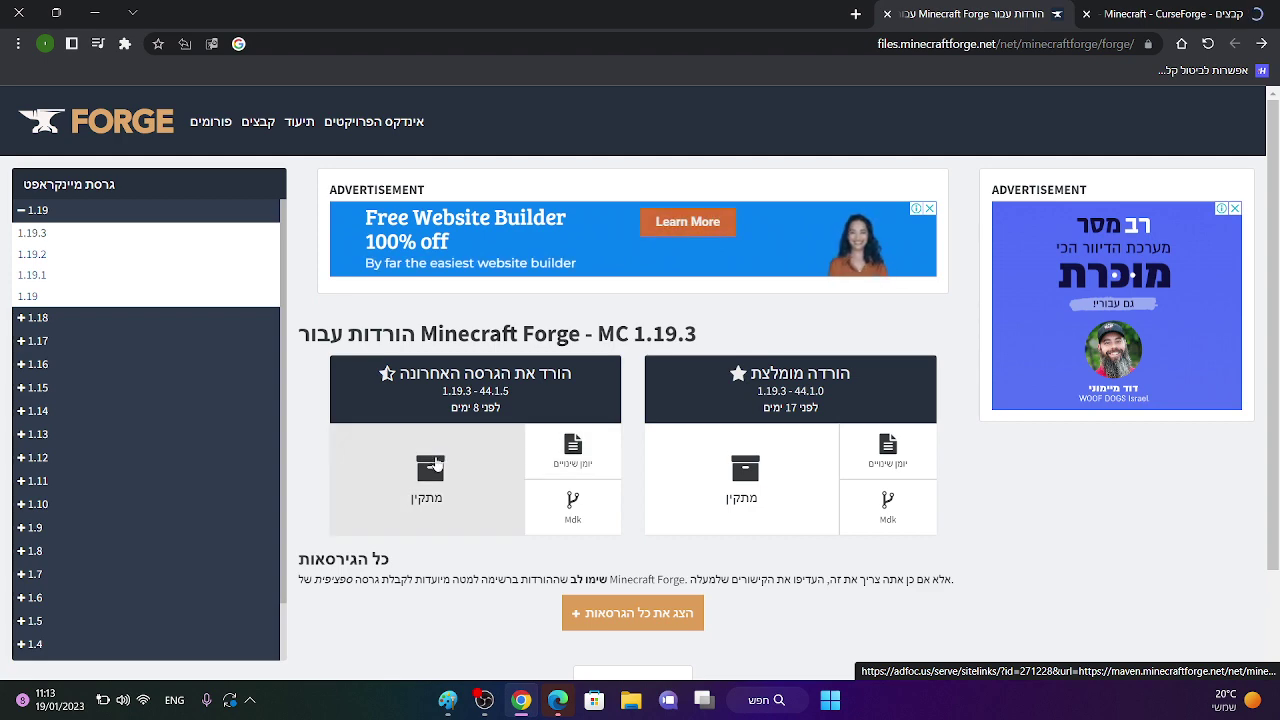
{"action": "scroll", "coordinate": [443, 461], "scroll_direction": "down", "scroll_amount": 1}
{"action": "scroll", "coordinate": [437, 423], "scroll_direction": "down", "scroll_amount": 1}
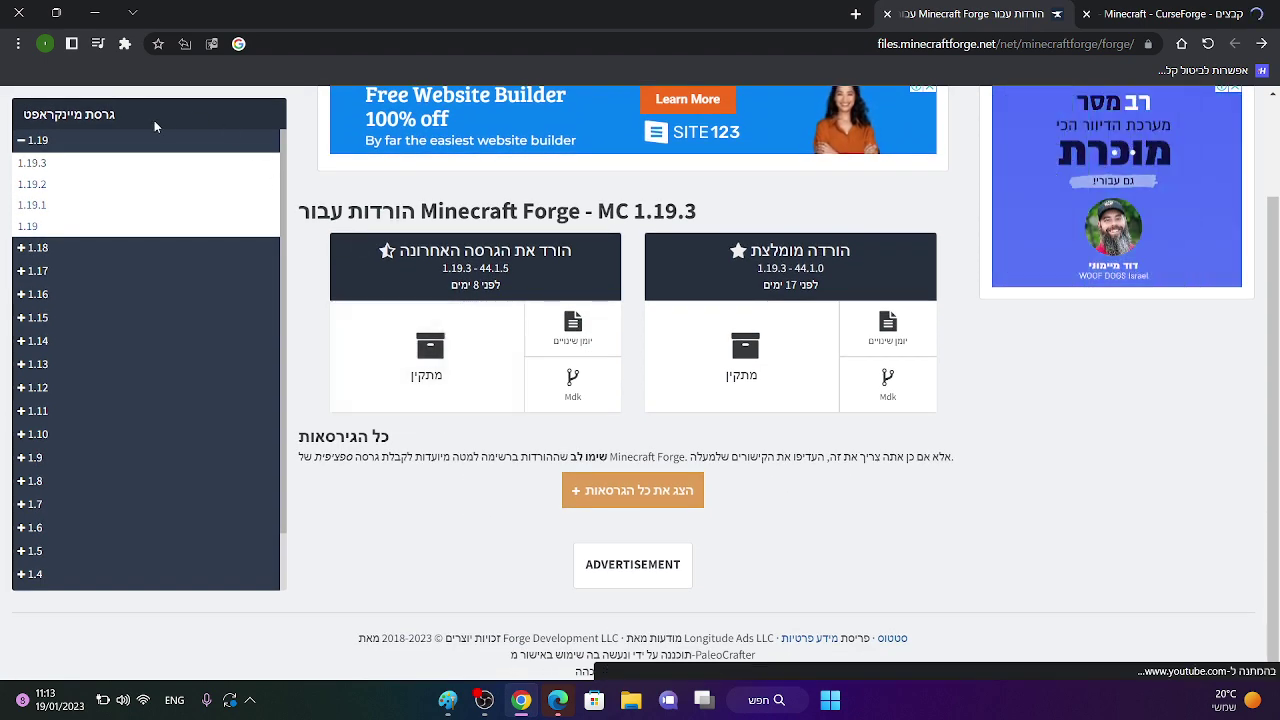
{"action": "left_click", "coordinate": [40, 190]}
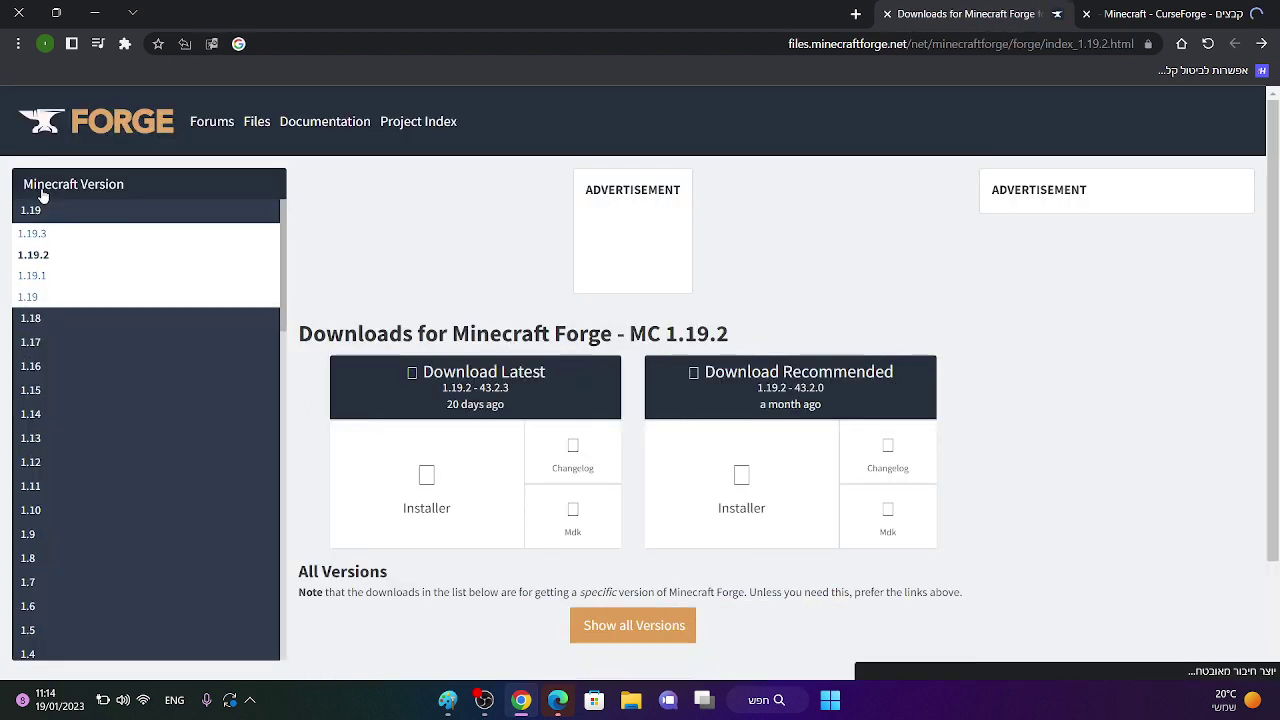
Expand the 1.18 version group, show all Forge versions for Minecraft 1.19.2, and look through the full list.
{"action": "left_click", "coordinate": [32, 318]}
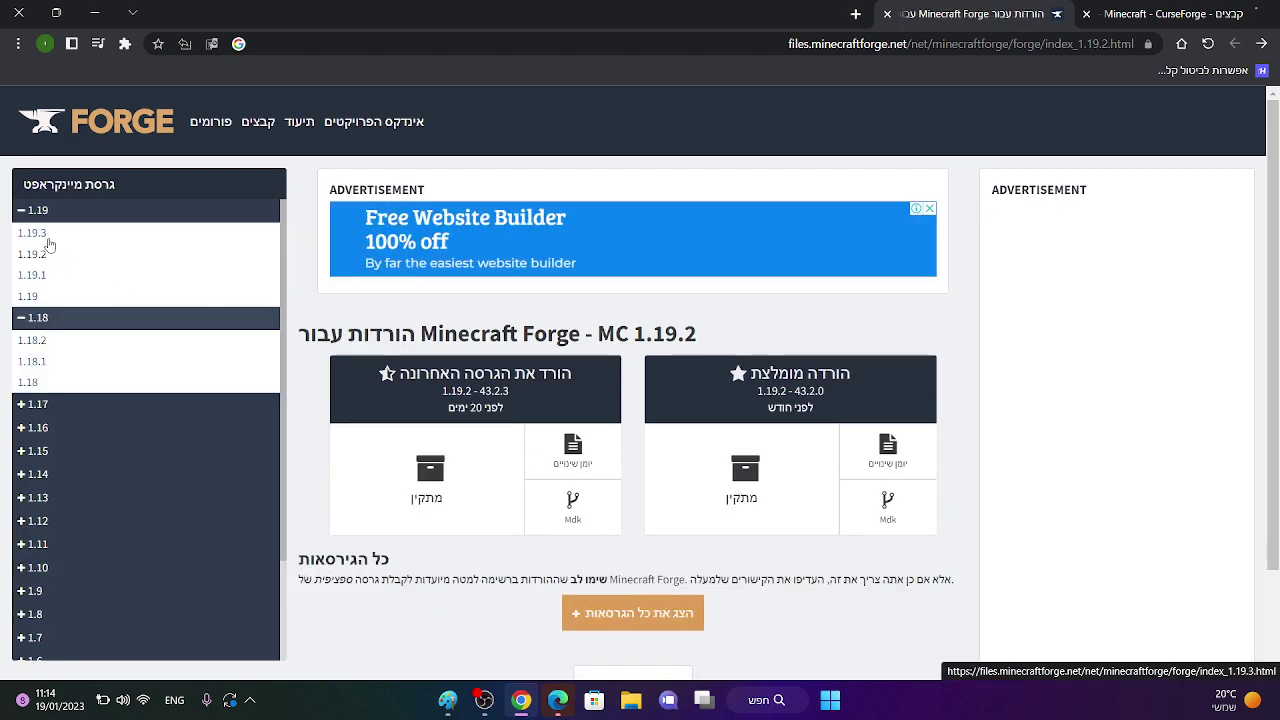
{"action": "scroll", "coordinate": [483, 332], "scroll_direction": "down", "scroll_amount": 2}
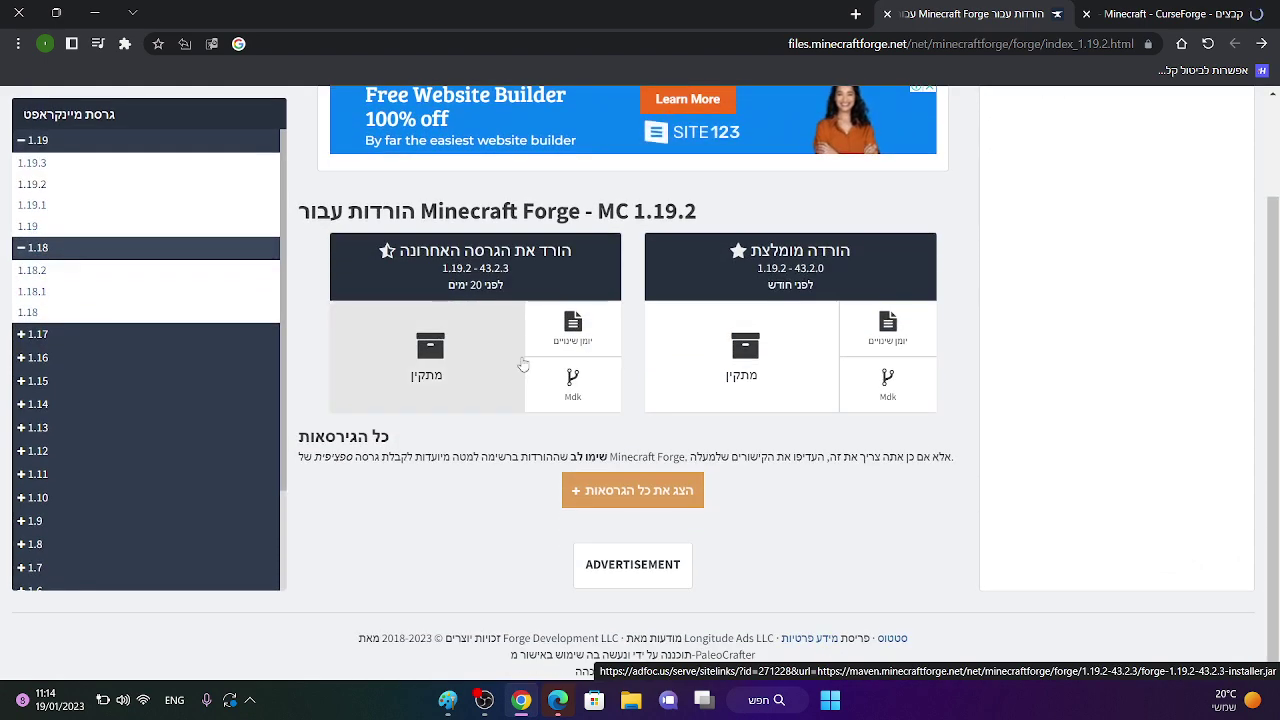
{"action": "left_click", "coordinate": [609, 486]}
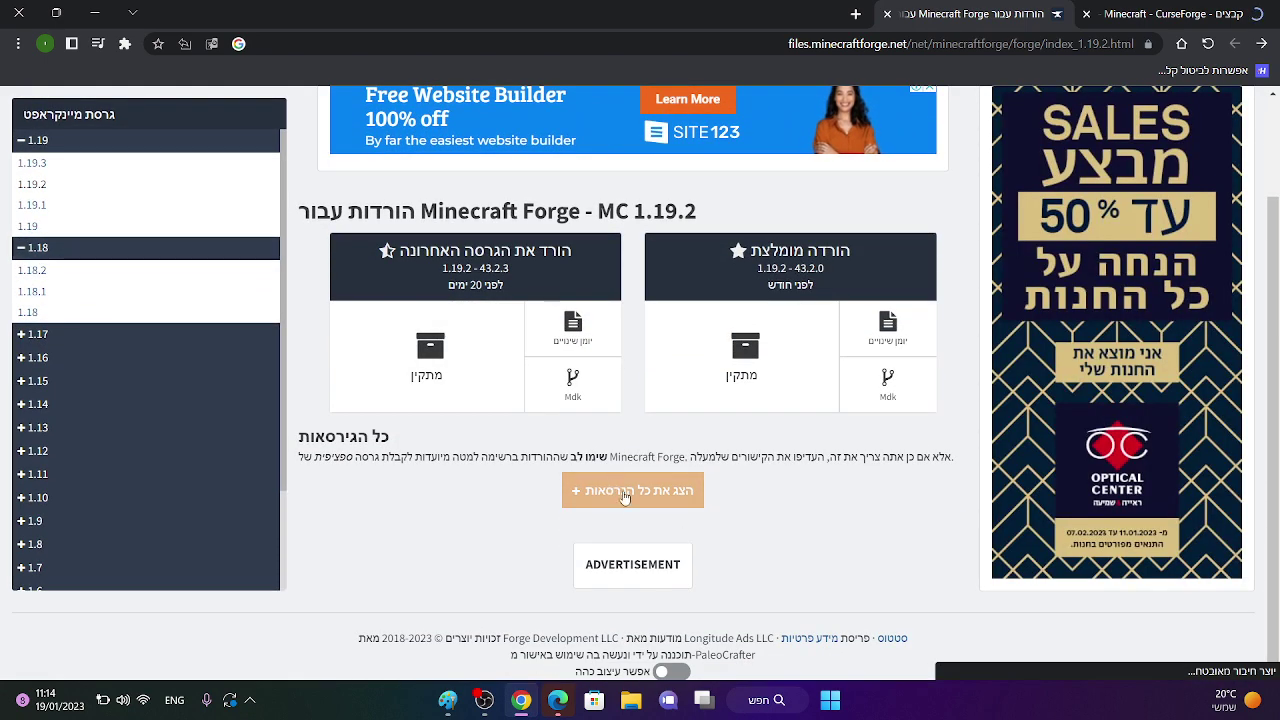
{"action": "scroll", "coordinate": [586, 484], "scroll_direction": "down", "scroll_amount": 1}
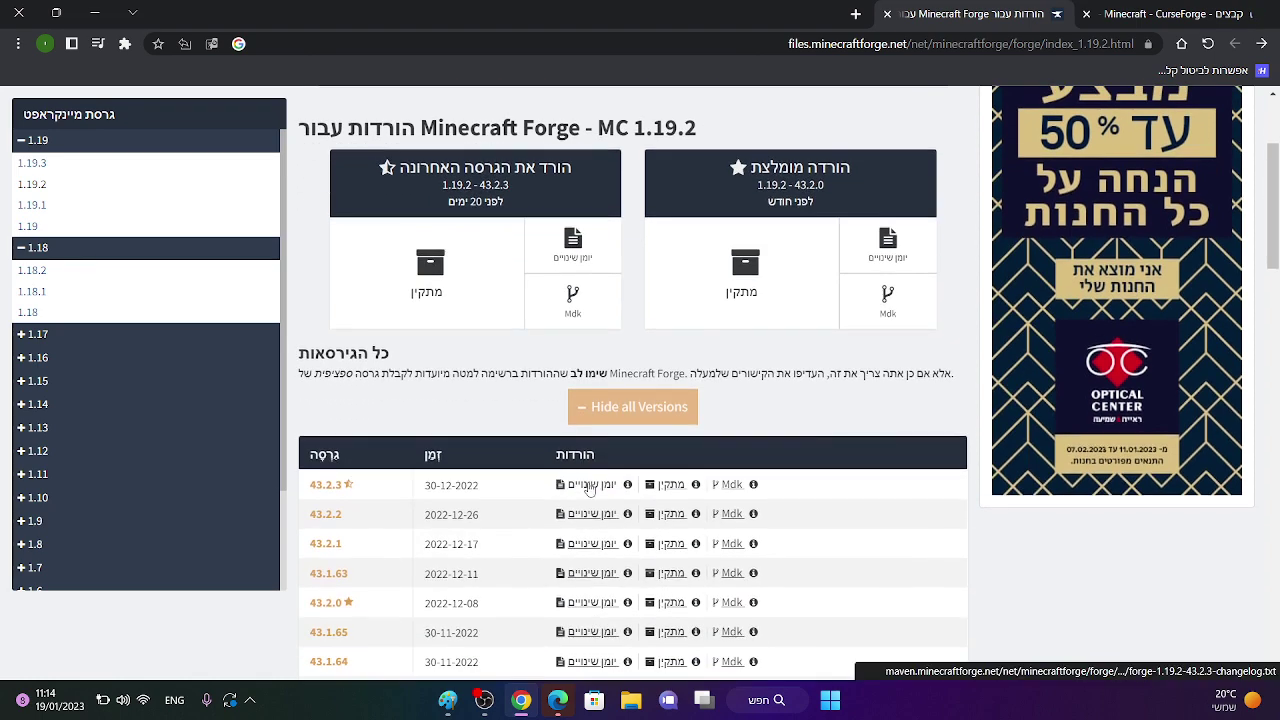
{"action": "scroll", "coordinate": [399, 479], "scroll_direction": "down", "scroll_amount": 1}
{"action": "scroll", "coordinate": [377, 438], "scroll_direction": "down", "scroll_amount": 2}
{"action": "scroll", "coordinate": [377, 438], "scroll_direction": "down", "scroll_amount": 3}
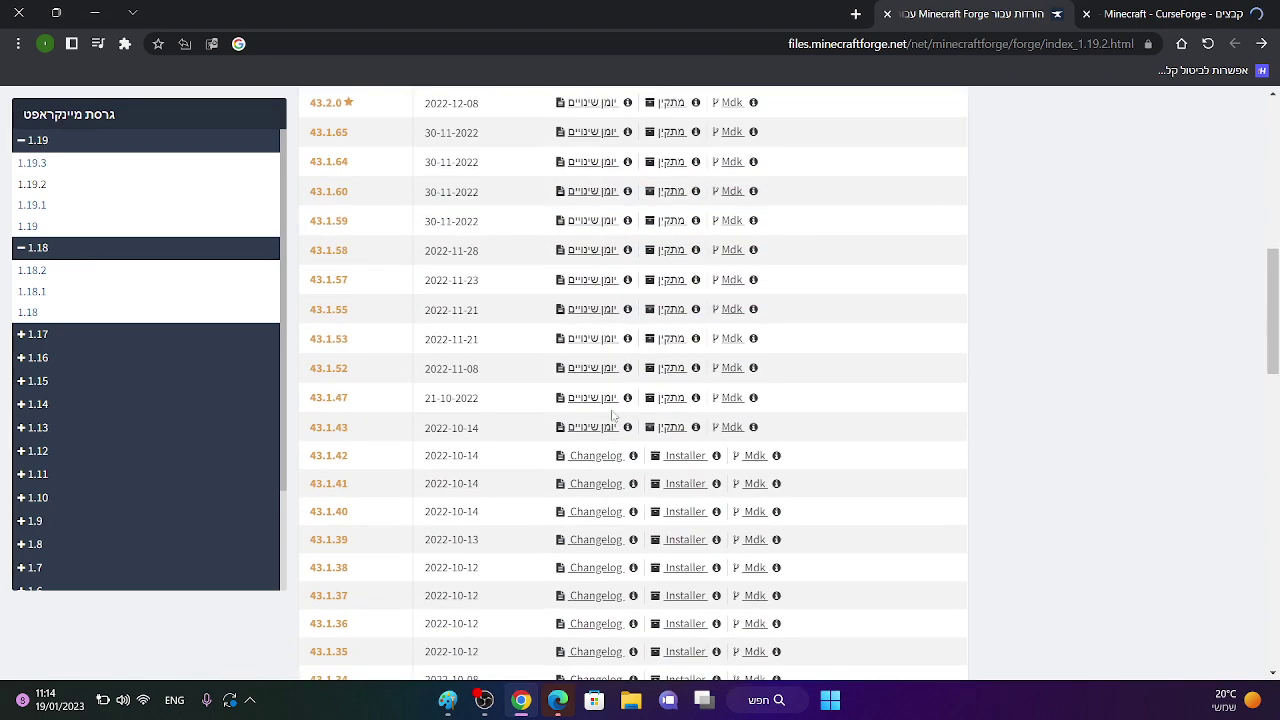
{"action": "scroll", "coordinate": [489, 457], "scroll_direction": "down", "scroll_amount": 3}
{"action": "scroll", "coordinate": [483, 430], "scroll_direction": "down", "scroll_amount": 7}
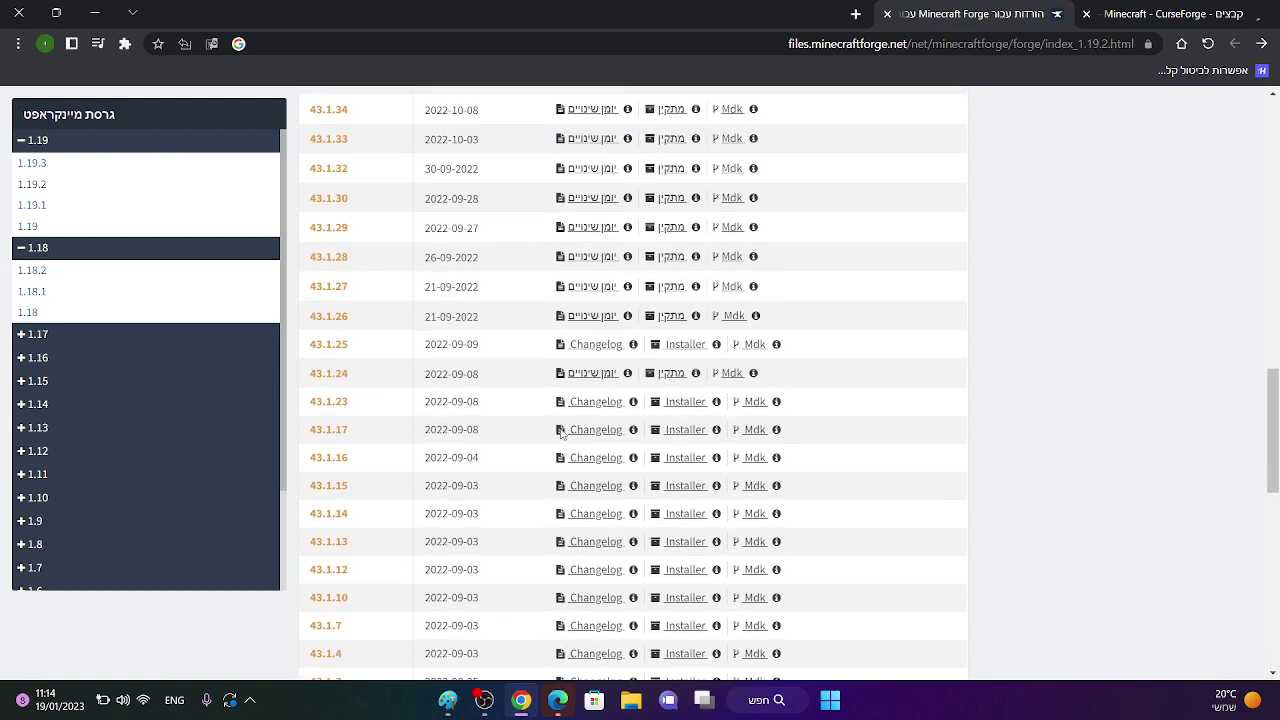
{"action": "scroll", "coordinate": [563, 290], "scroll_direction": "down", "scroll_amount": 5}
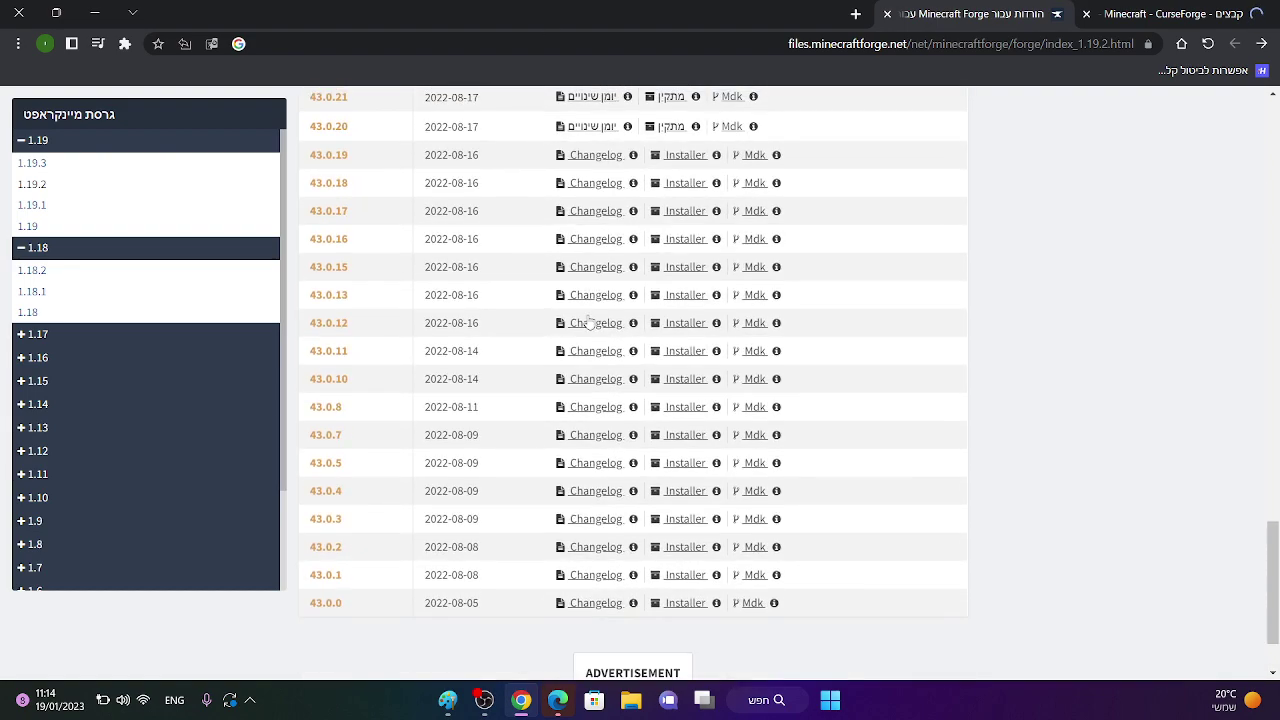
{"action": "scroll", "coordinate": [711, 432], "scroll_direction": "up", "scroll_amount": 7}
{"action": "scroll", "coordinate": [711, 432], "scroll_direction": "up", "scroll_amount": 12}
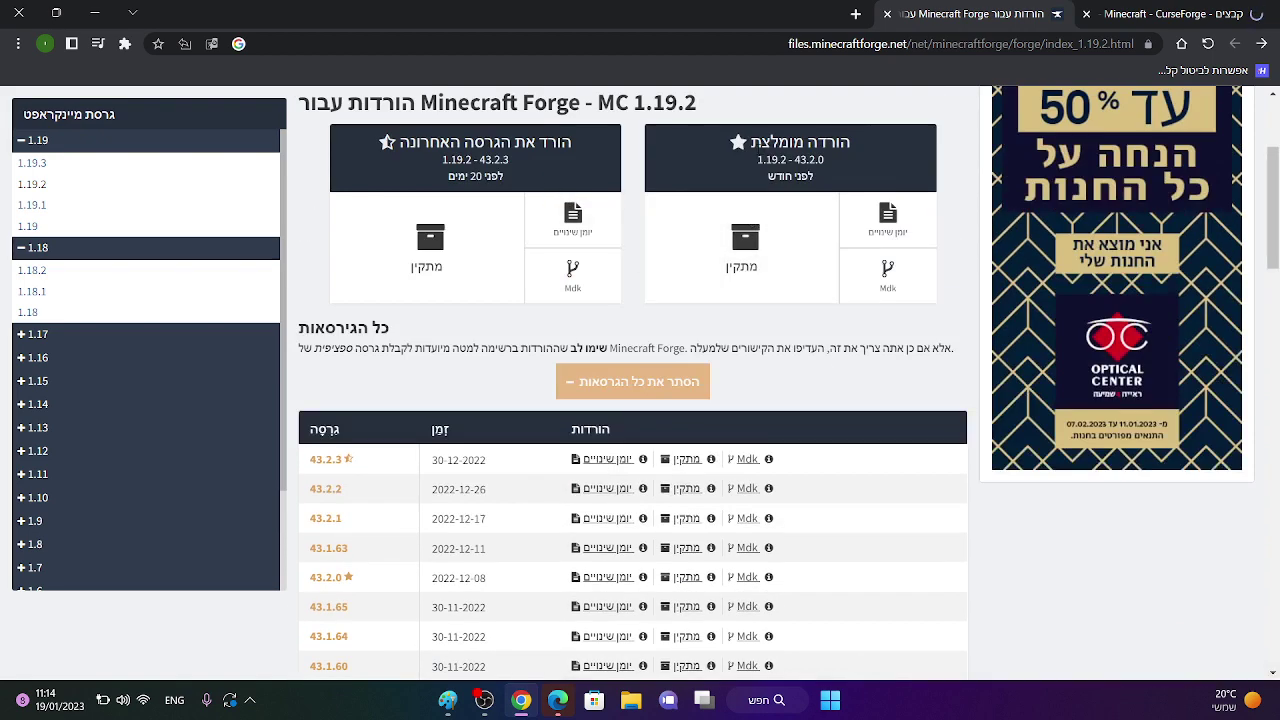
Download the recommended Forge installer for 1.19.2 - 43.2.0, skipping the AdFoc.us advertisement page.
{"action": "left_click_drag", "start_coordinate": [749, 150], "coordinate": [824, 174]}
{"action": "left_click", "coordinate": [834, 166]}
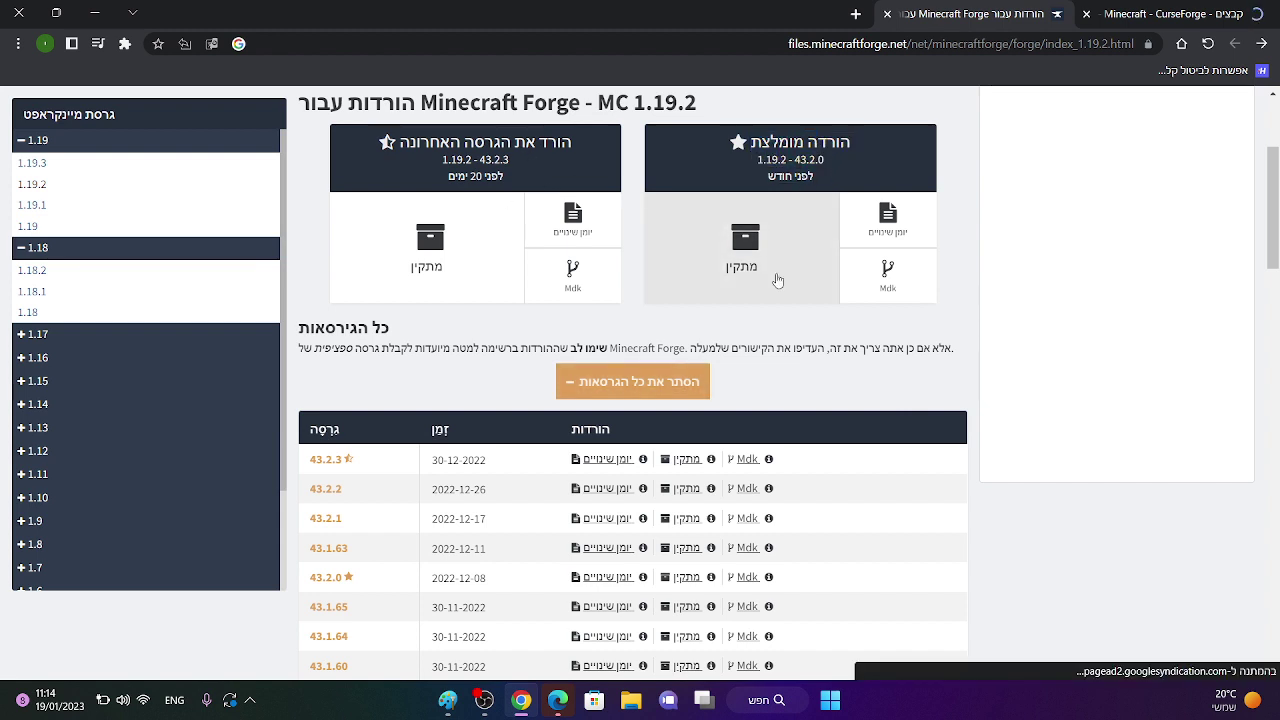
{"action": "left_click", "coordinate": [776, 278]}
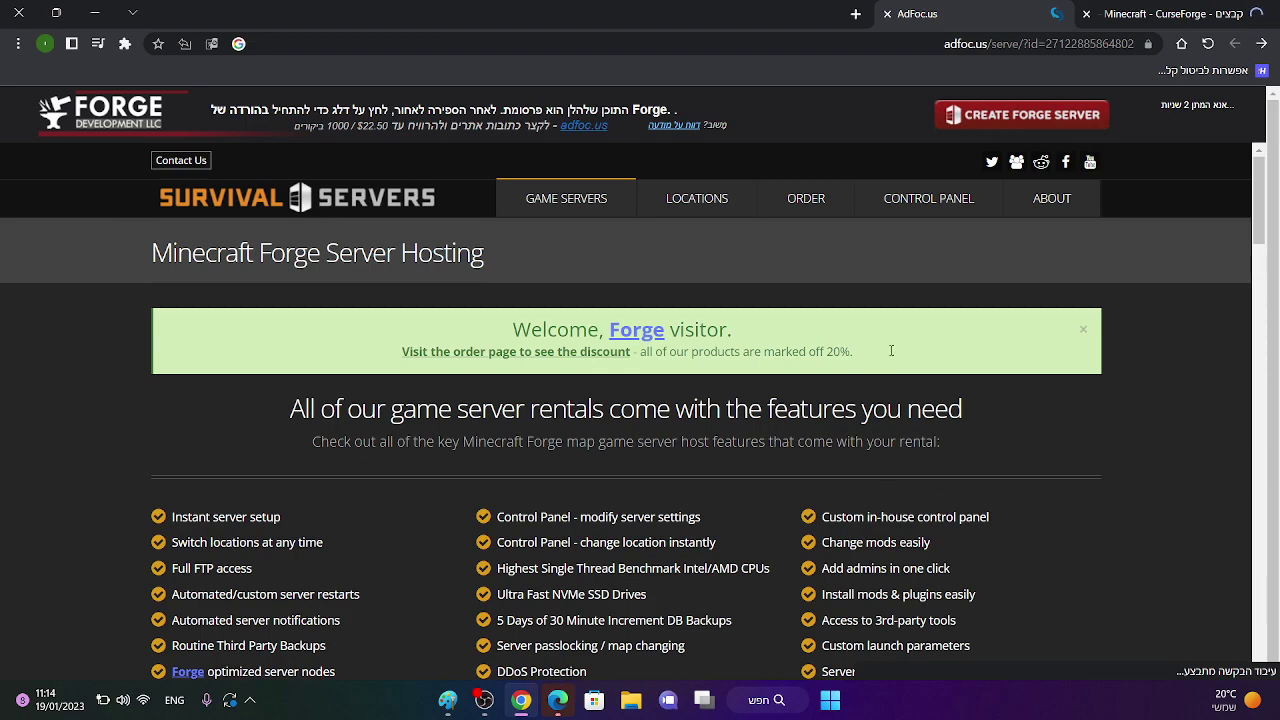
{"action": "scroll", "coordinate": [1028, 338], "scroll_direction": "down", "scroll_amount": 10}
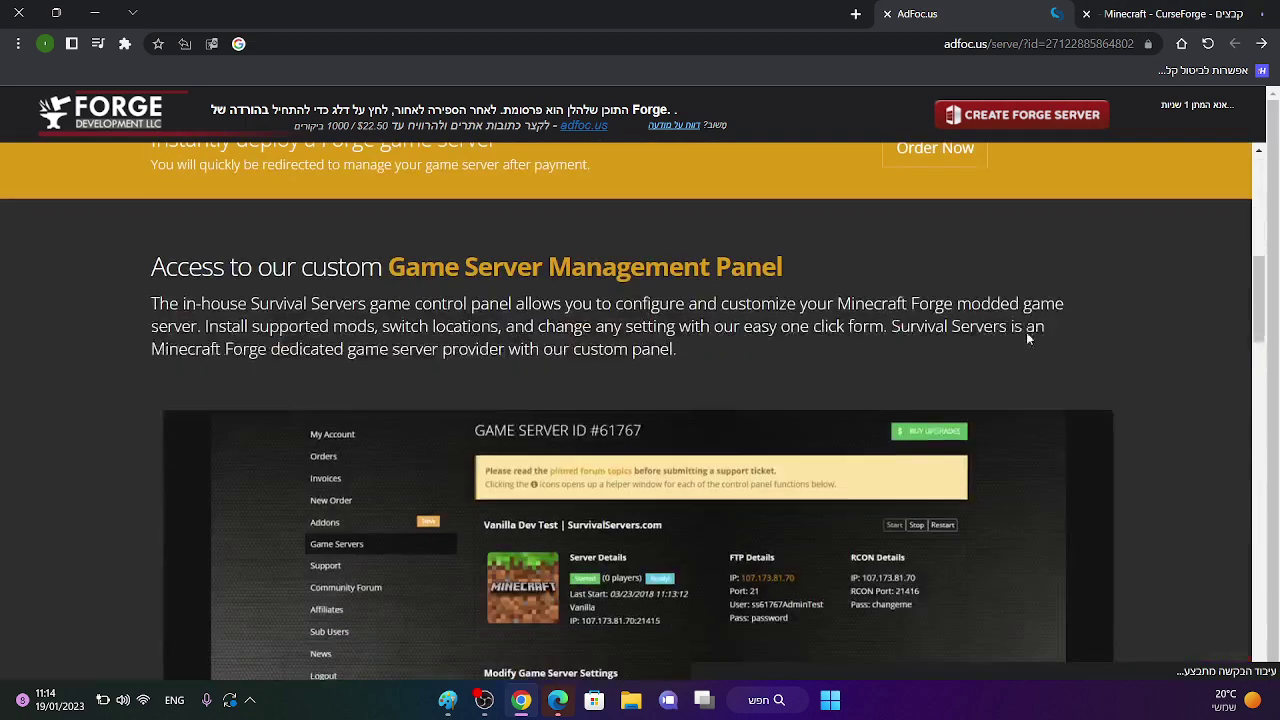
{"action": "scroll", "coordinate": [1054, 249], "scroll_direction": "up", "scroll_amount": 2}
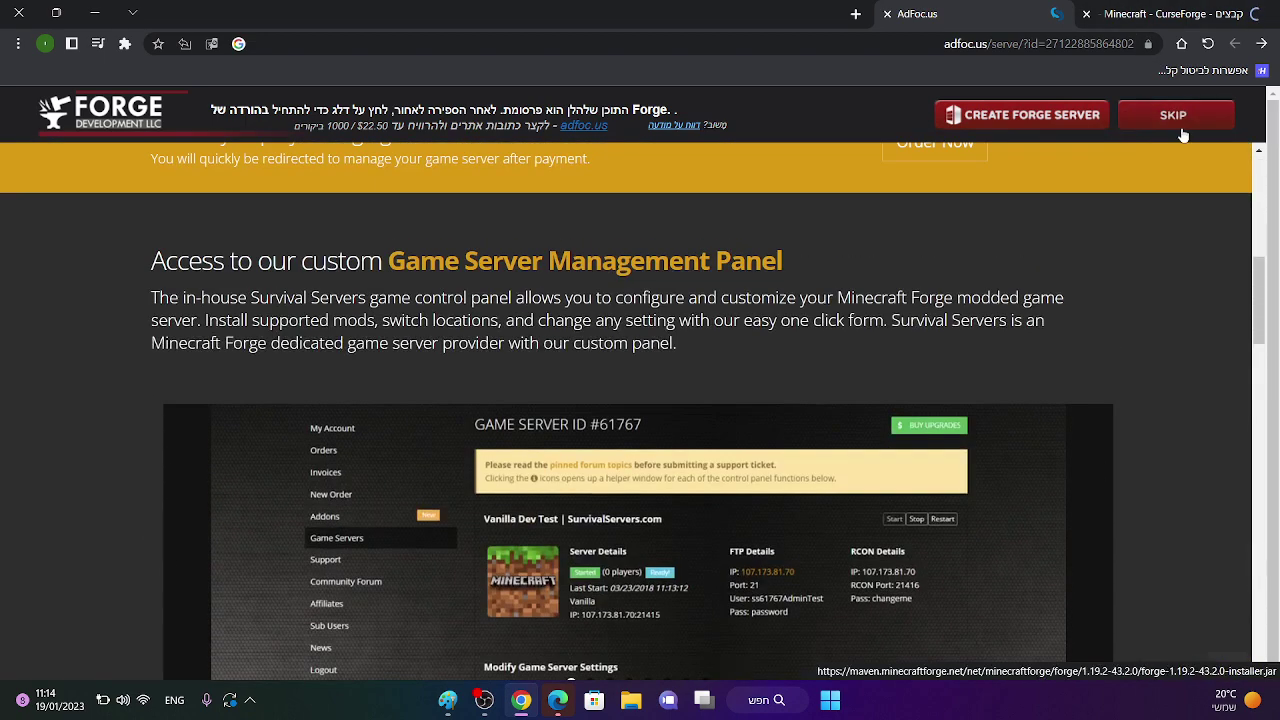
{"action": "left_click", "coordinate": [1183, 135]}
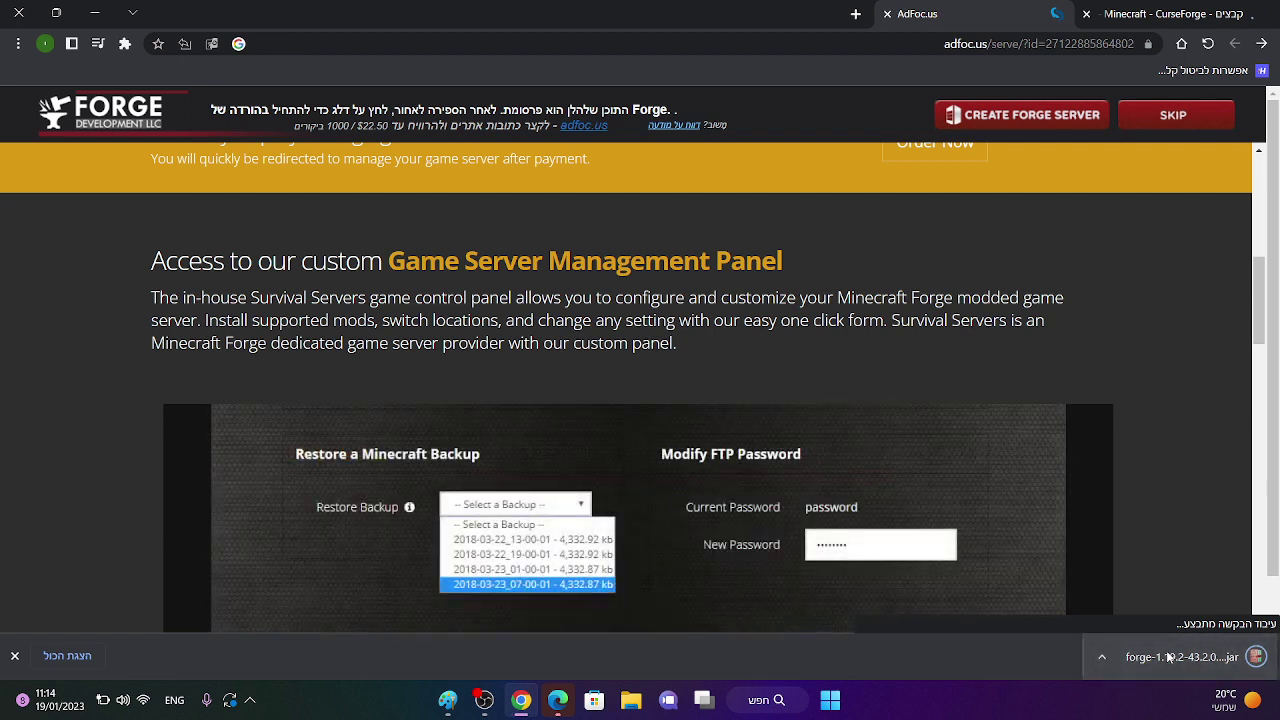
Open the downloaded forge-1.19.2-43.2.0 installer jar, look at its contents in WinRAR, and close the archive.
{"action": "left_click", "coordinate": [1168, 657]}
{"action": "scroll", "coordinate": [1152, 527], "scroll_direction": "down", "scroll_amount": 2}
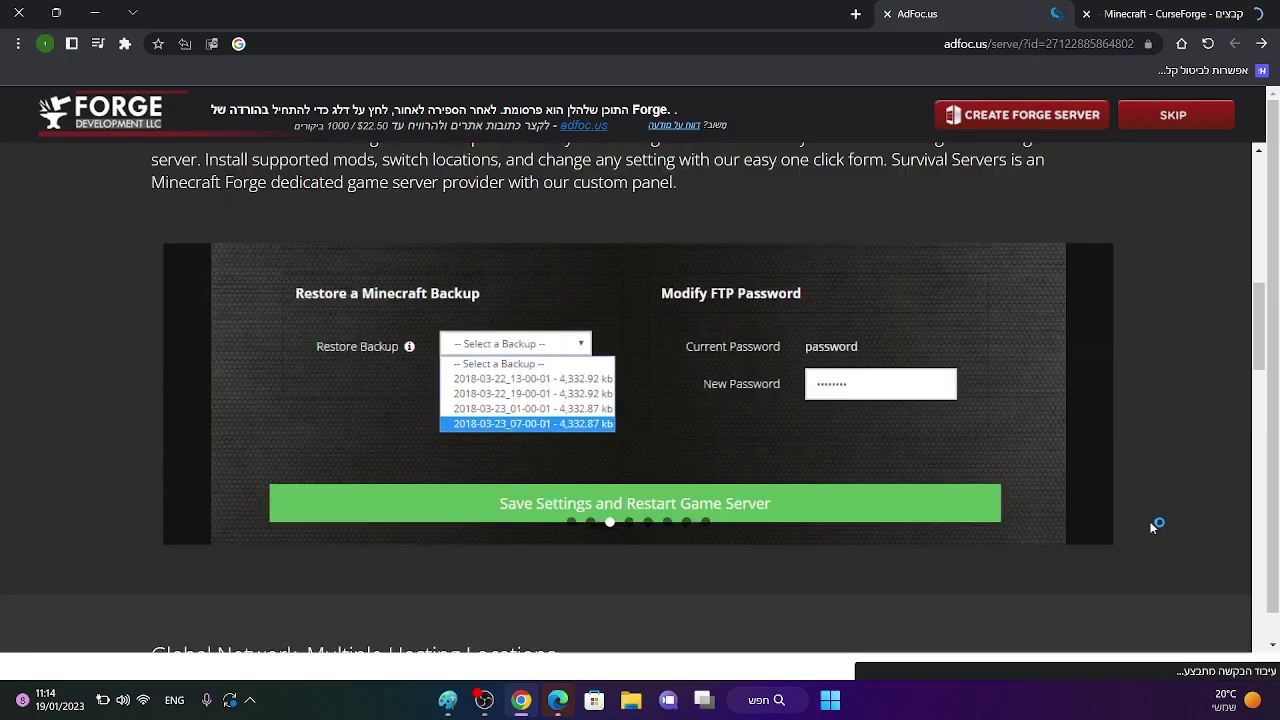
{"action": "scroll", "coordinate": [1152, 527], "scroll_direction": "down", "scroll_amount": 8}
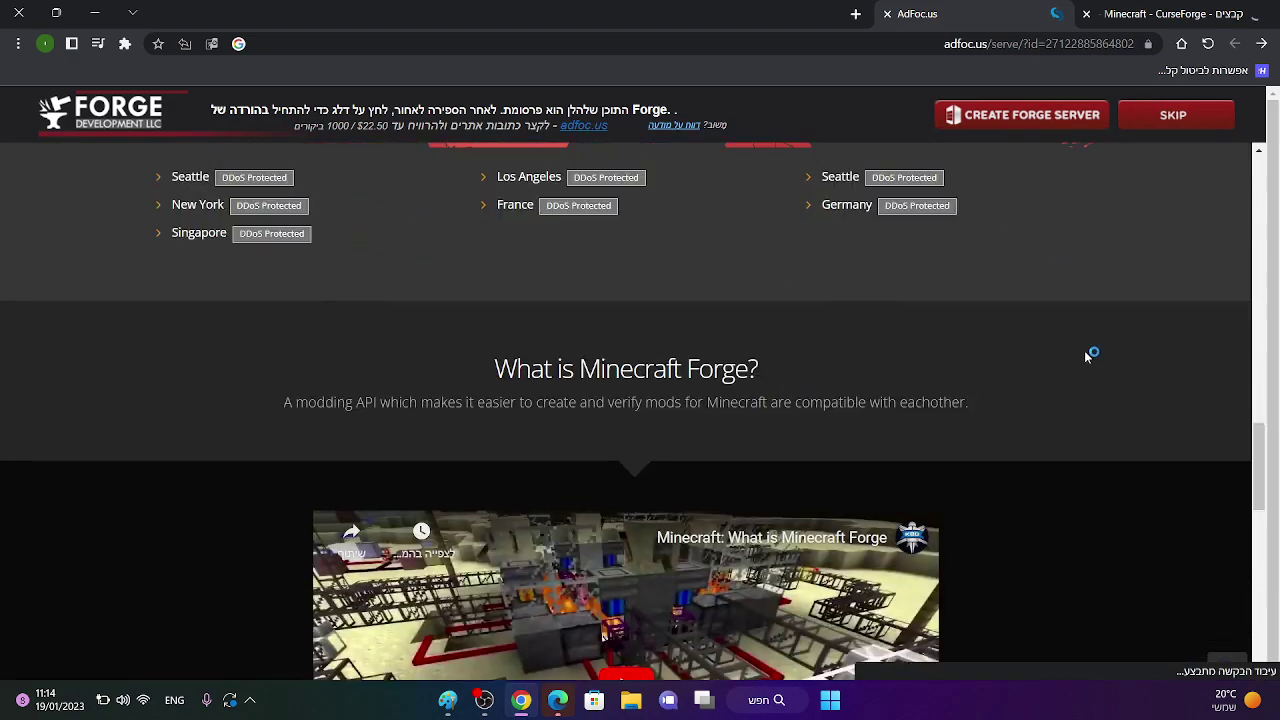
{"action": "scroll", "coordinate": [1086, 356], "scroll_direction": "up", "scroll_amount": 12}
{"action": "scroll", "coordinate": [1068, 375], "scroll_direction": "down", "scroll_amount": 10}
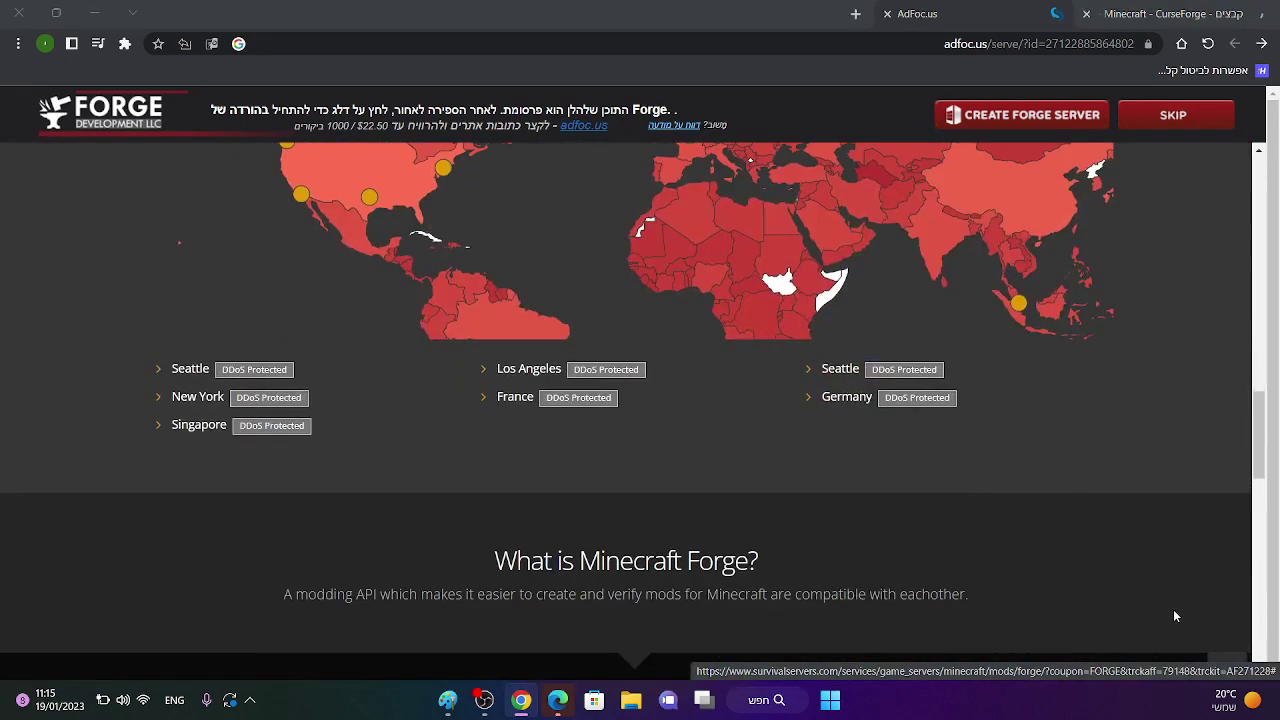
{"action": "scroll", "coordinate": [1175, 616], "scroll_direction": "down", "scroll_amount": 10}
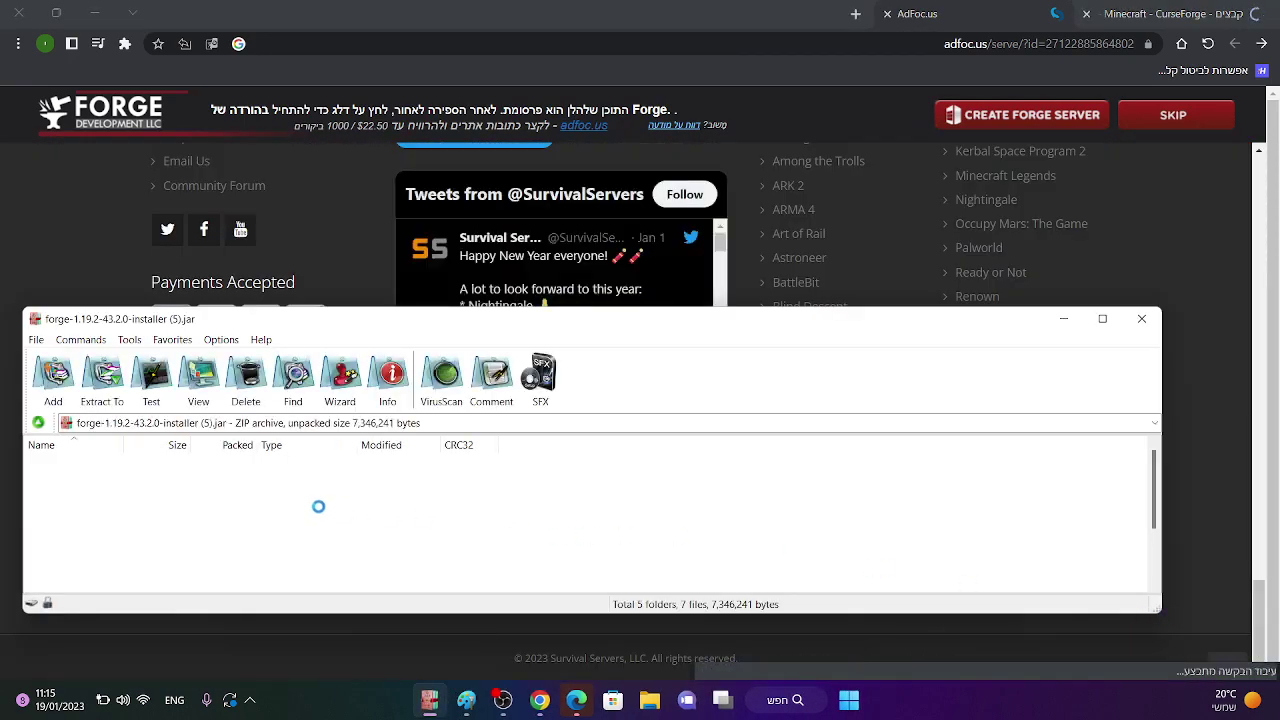
{"action": "scroll", "coordinate": [72, 487], "scroll_direction": "down", "scroll_amount": 1}
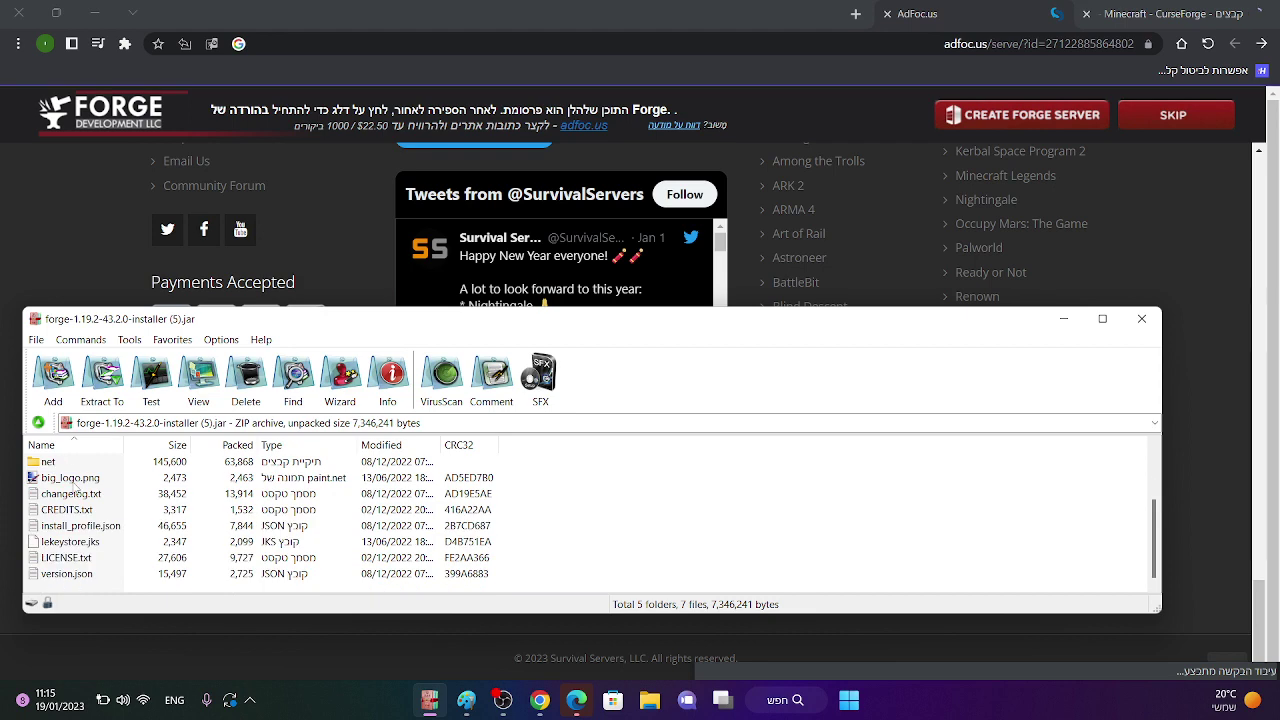
{"action": "mouse_move", "coordinate": [428, 708]}
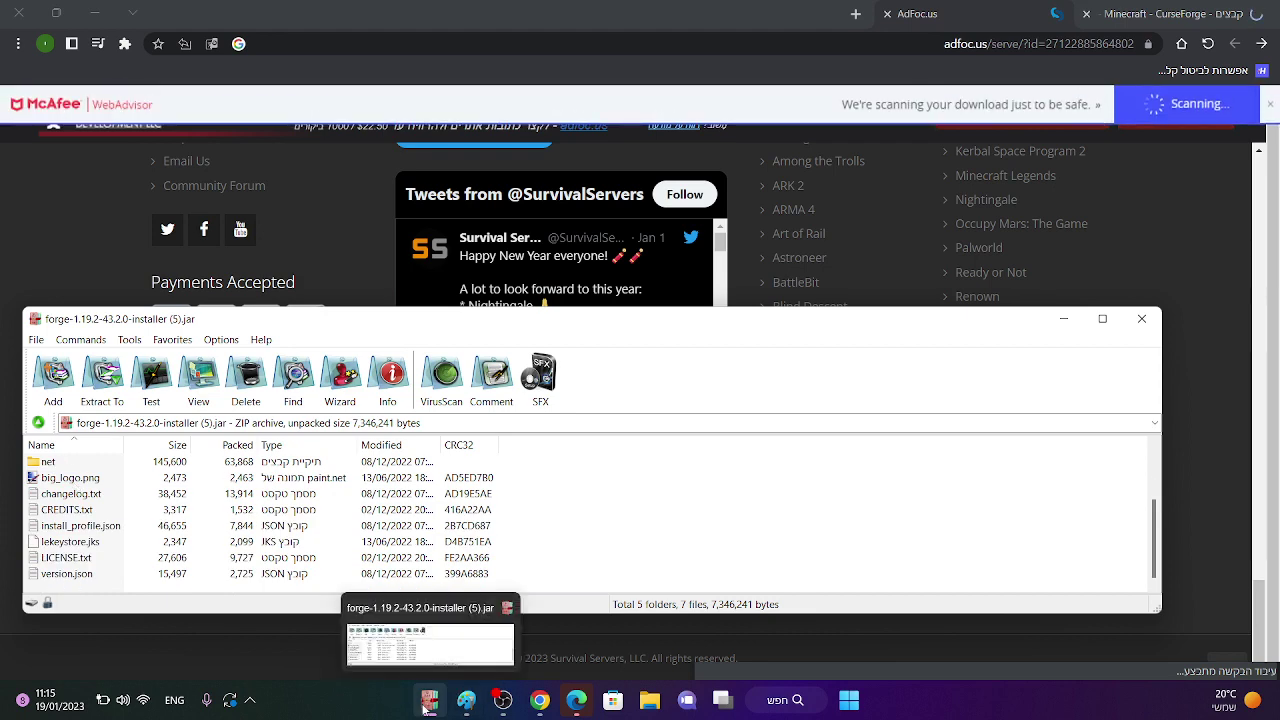
{"action": "left_click", "coordinate": [1141, 318]}
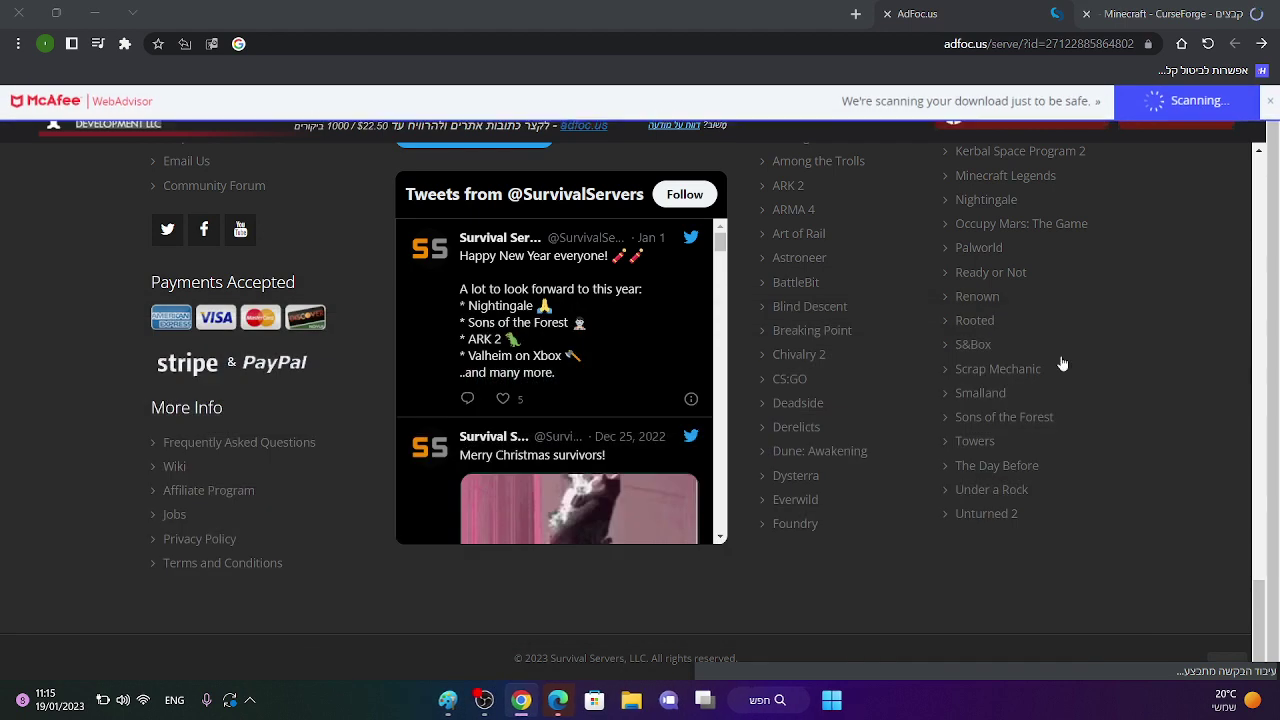
Switch to File Explorer and open the Downloads (הורדות) folder.
{"action": "left_click", "coordinate": [632, 700]}
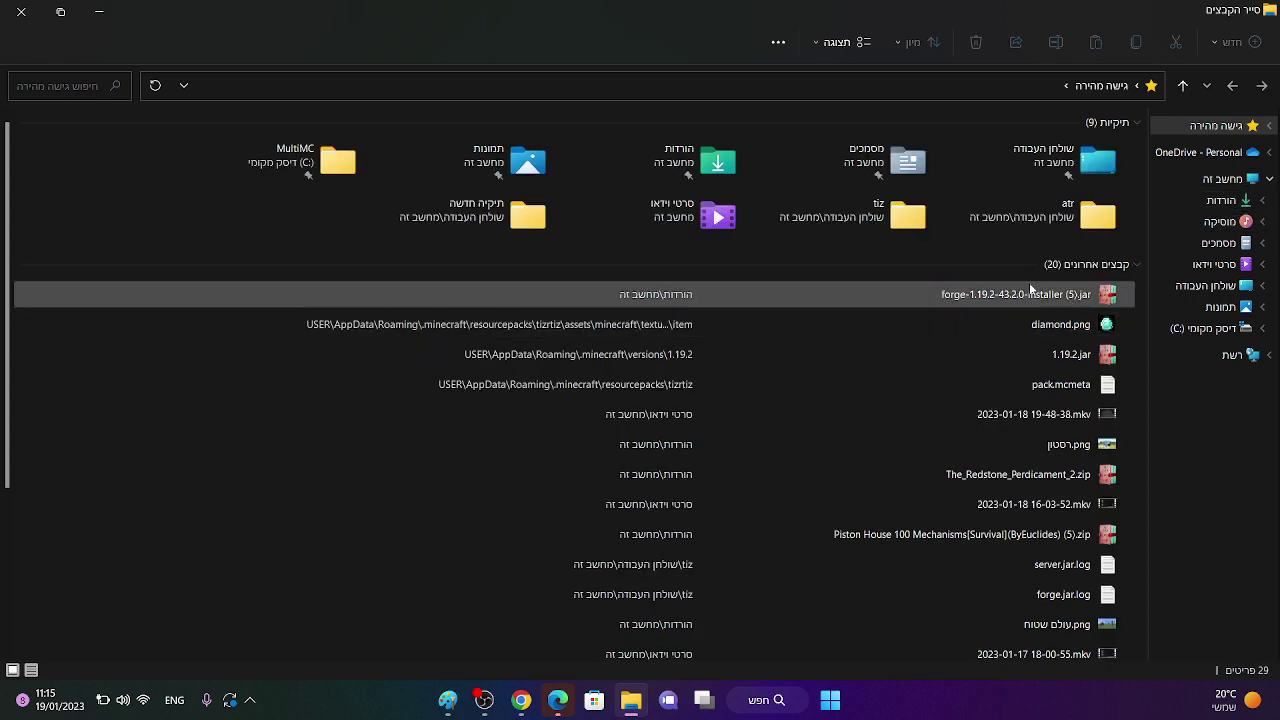
{"action": "left_click", "coordinate": [1030, 293]}
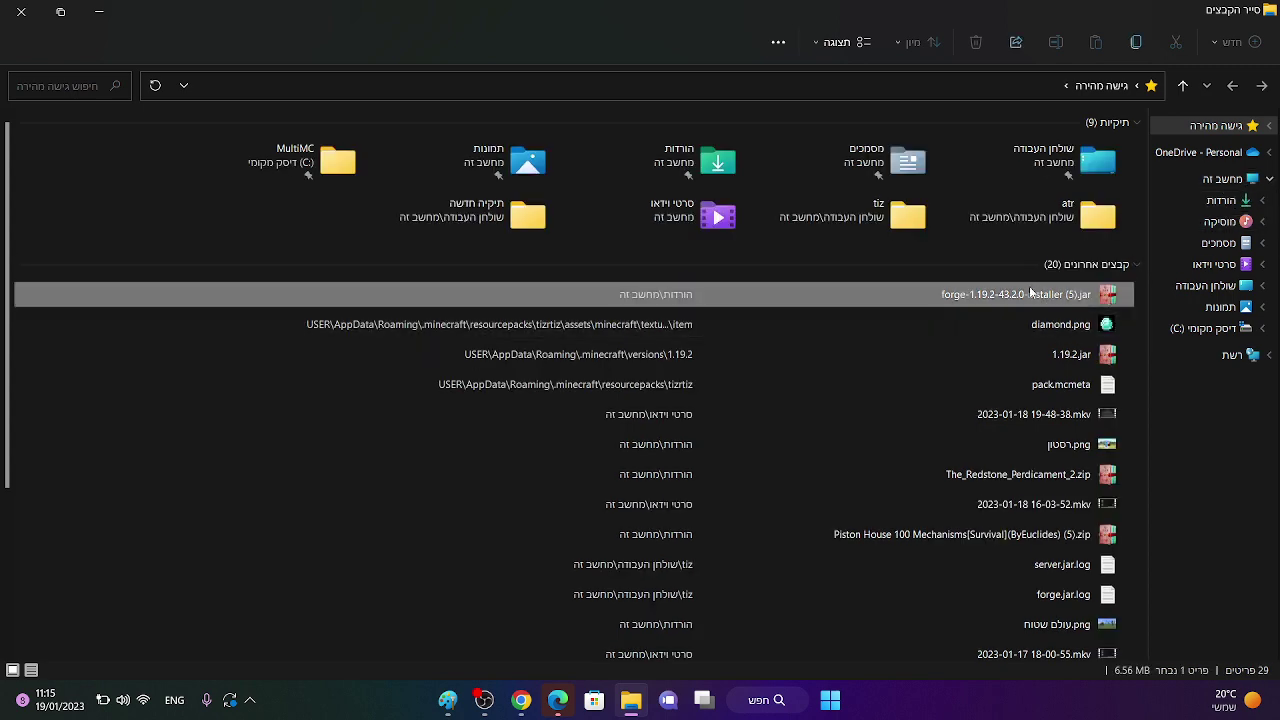
{"action": "left_click", "coordinate": [1236, 202]}
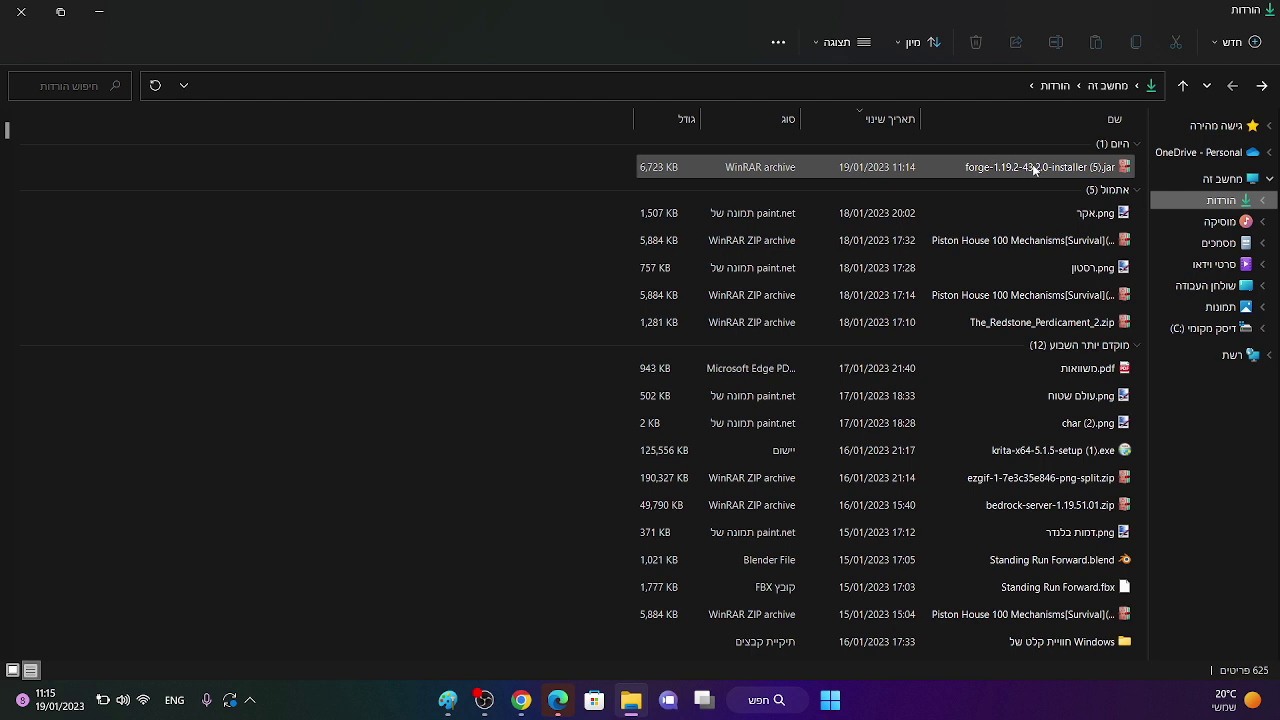
Run forge-1.19.2-43.2.0-installer (5).jar with Java(TM) Platform SE binary.
{"action": "left_click", "coordinate": [1035, 170]}
{"action": "right_click", "coordinate": [1039, 165]}
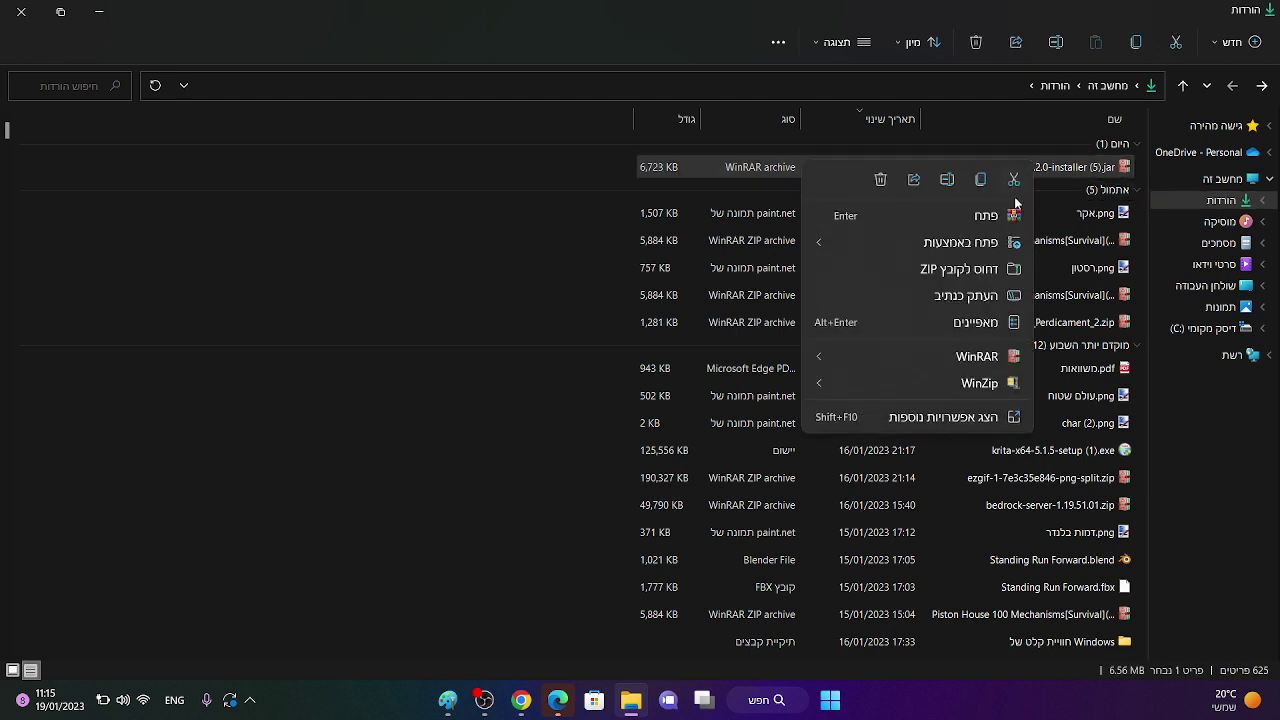
{"action": "mouse_move", "coordinate": [972, 248]}
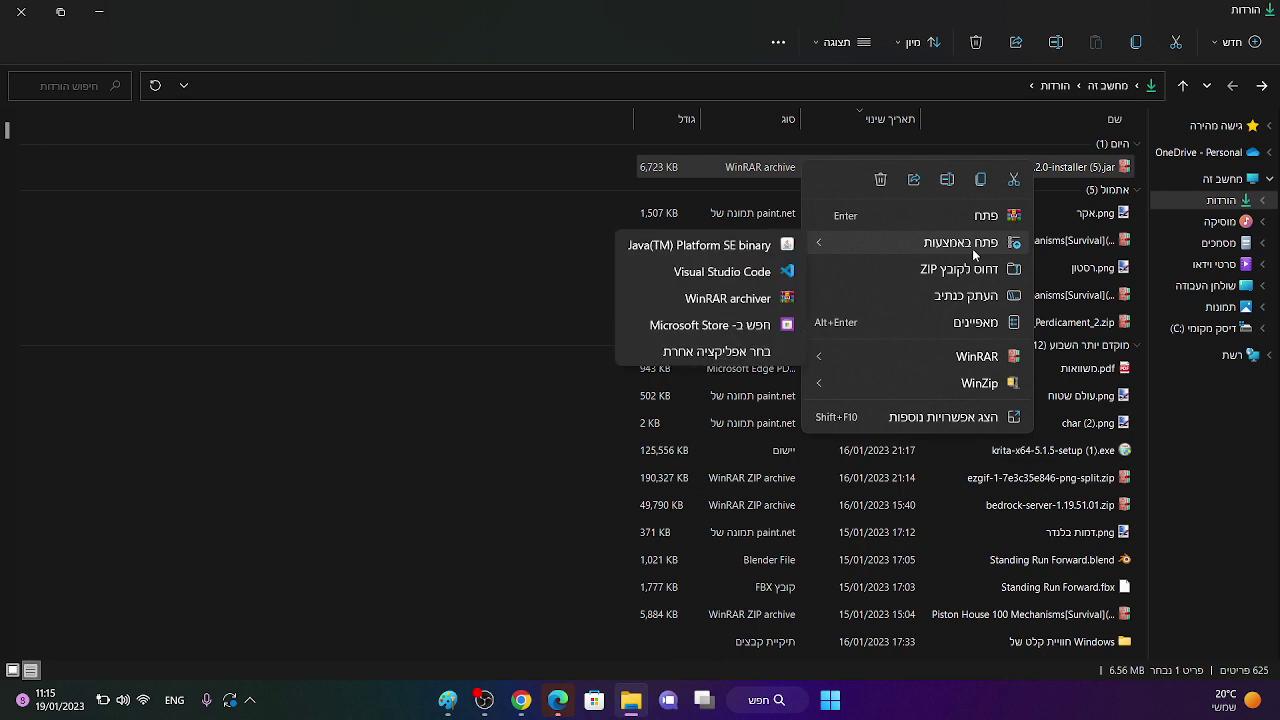
{"action": "mouse_move", "coordinate": [910, 248]}
{"action": "left_click", "coordinate": [733, 243]}
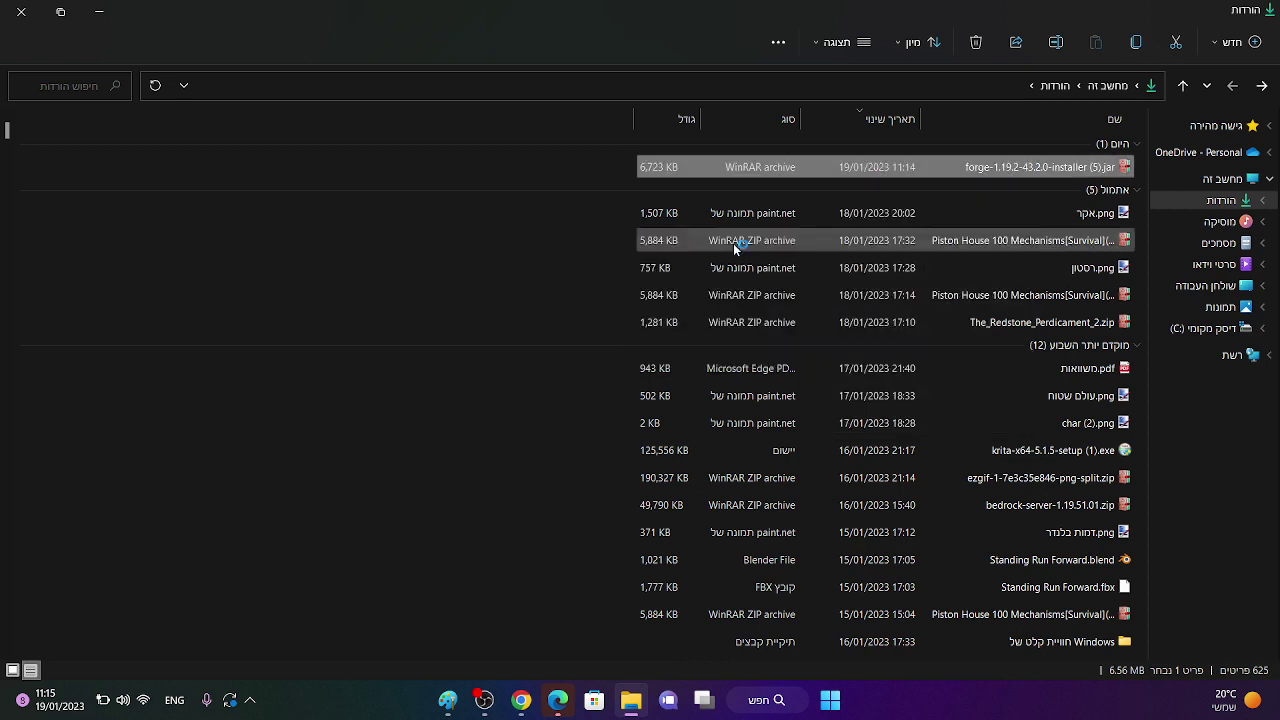
{"action": "scroll", "coordinate": [1065, 231], "scroll_direction": "down", "scroll_amount": 3}
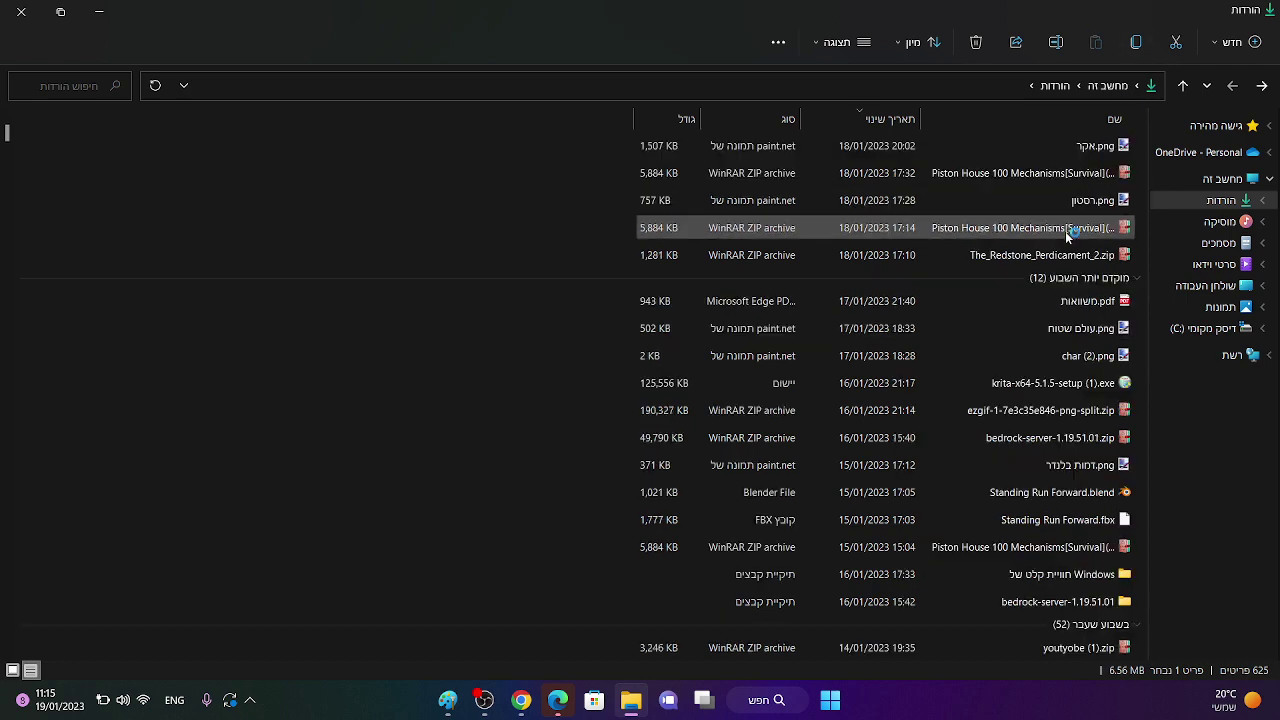
{"action": "scroll", "coordinate": [1063, 250], "scroll_direction": "down", "scroll_amount": 3}
{"action": "scroll", "coordinate": [1063, 290], "scroll_direction": "up", "scroll_amount": 6}
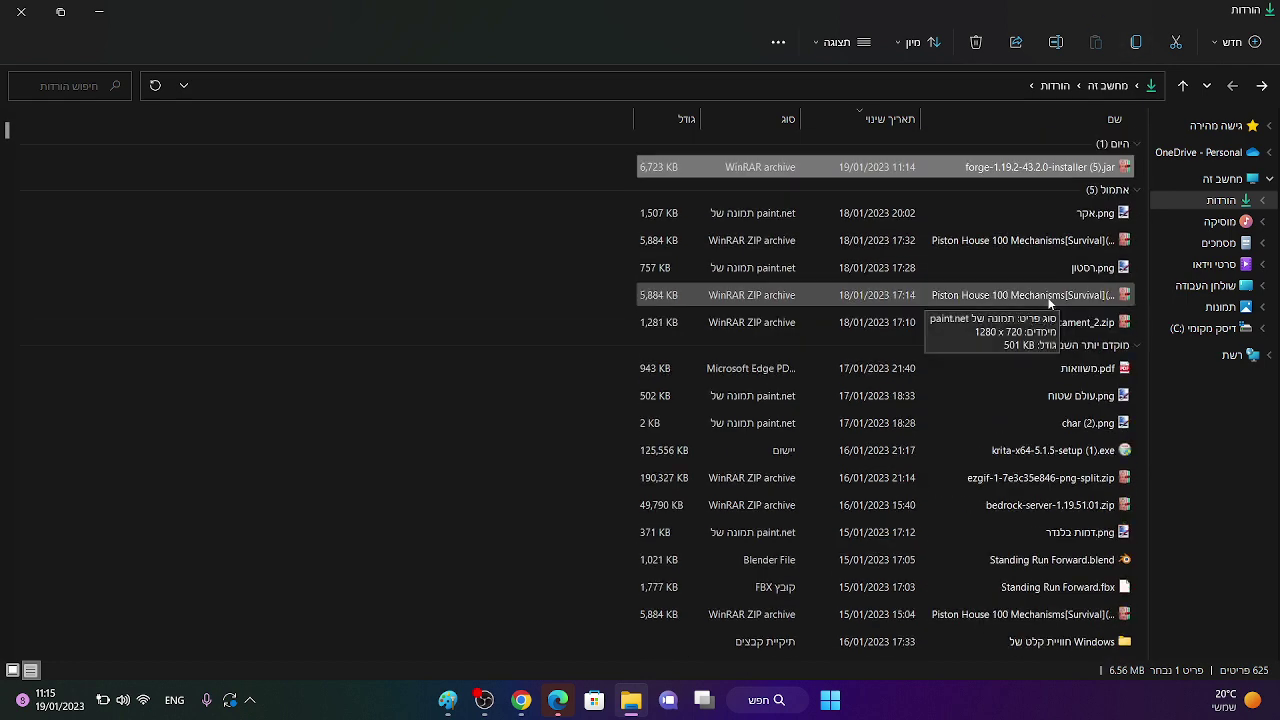
{"action": "right_click", "coordinate": [1057, 178]}
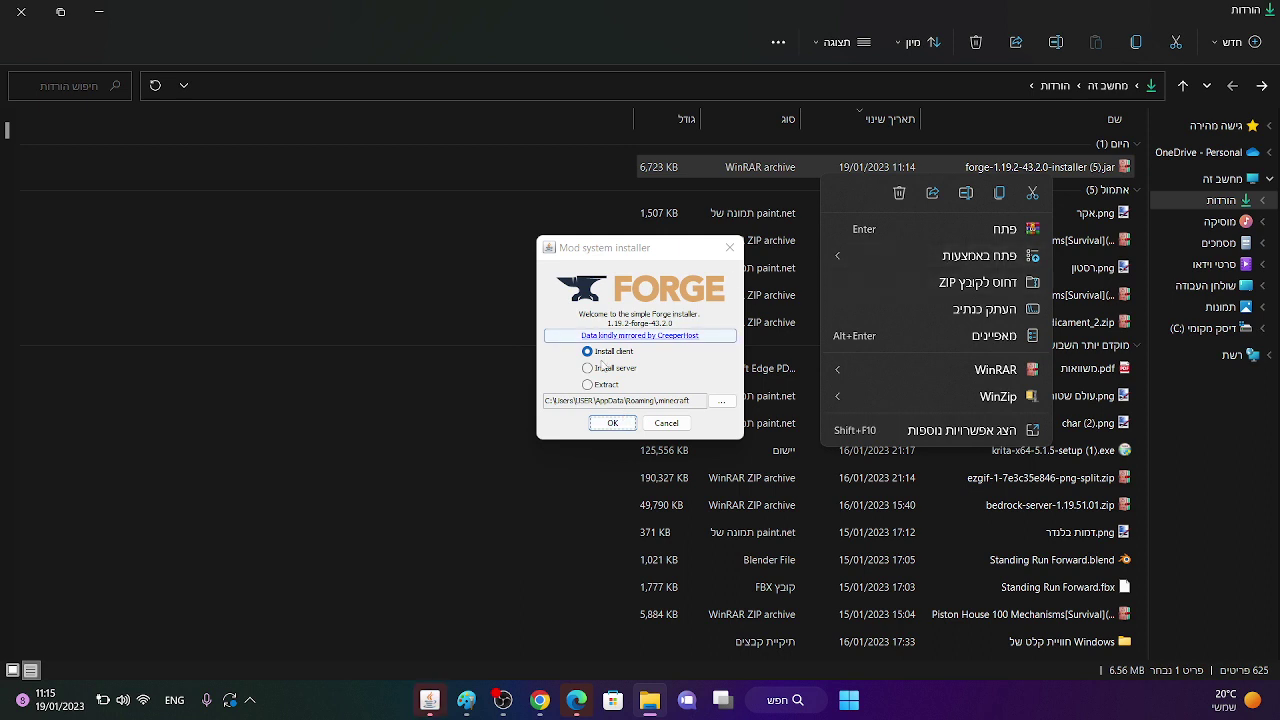
Browse the Roaming folder for the installer's .minecraft target directory, and leave the folder browser without changing the path.
{"action": "left_click", "coordinate": [612, 422]}
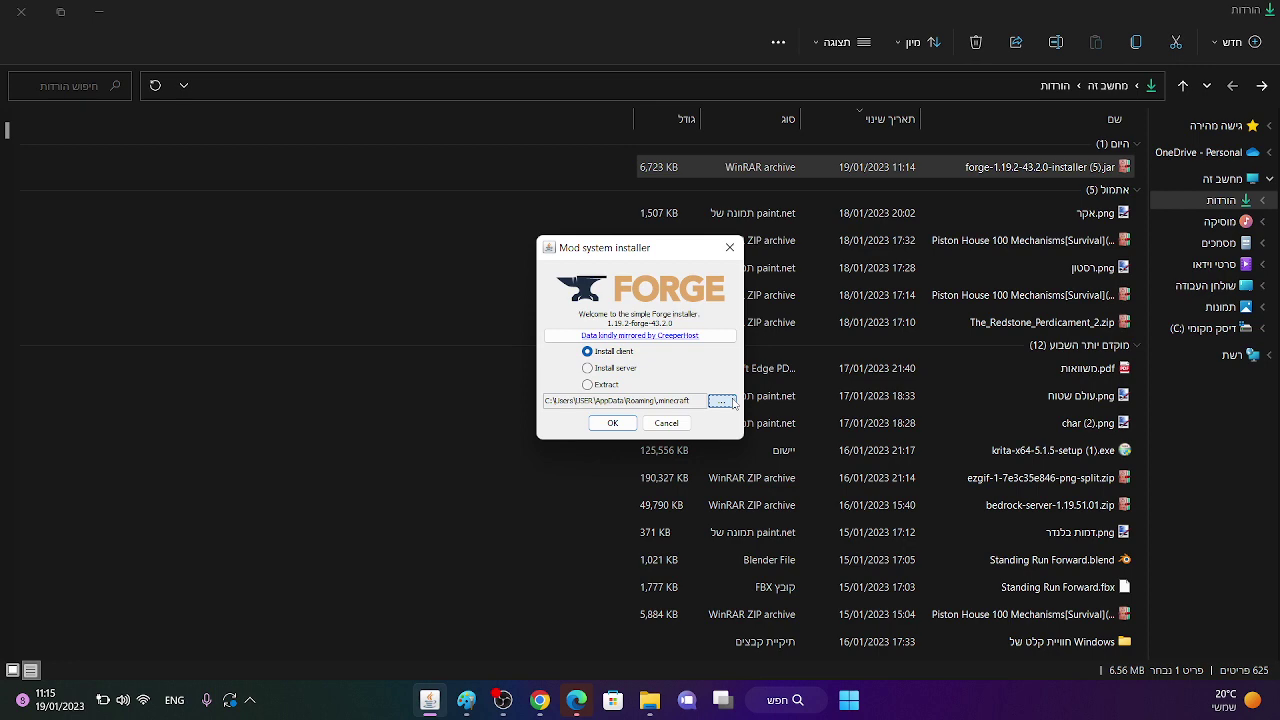
{"action": "left_click", "coordinate": [722, 401]}
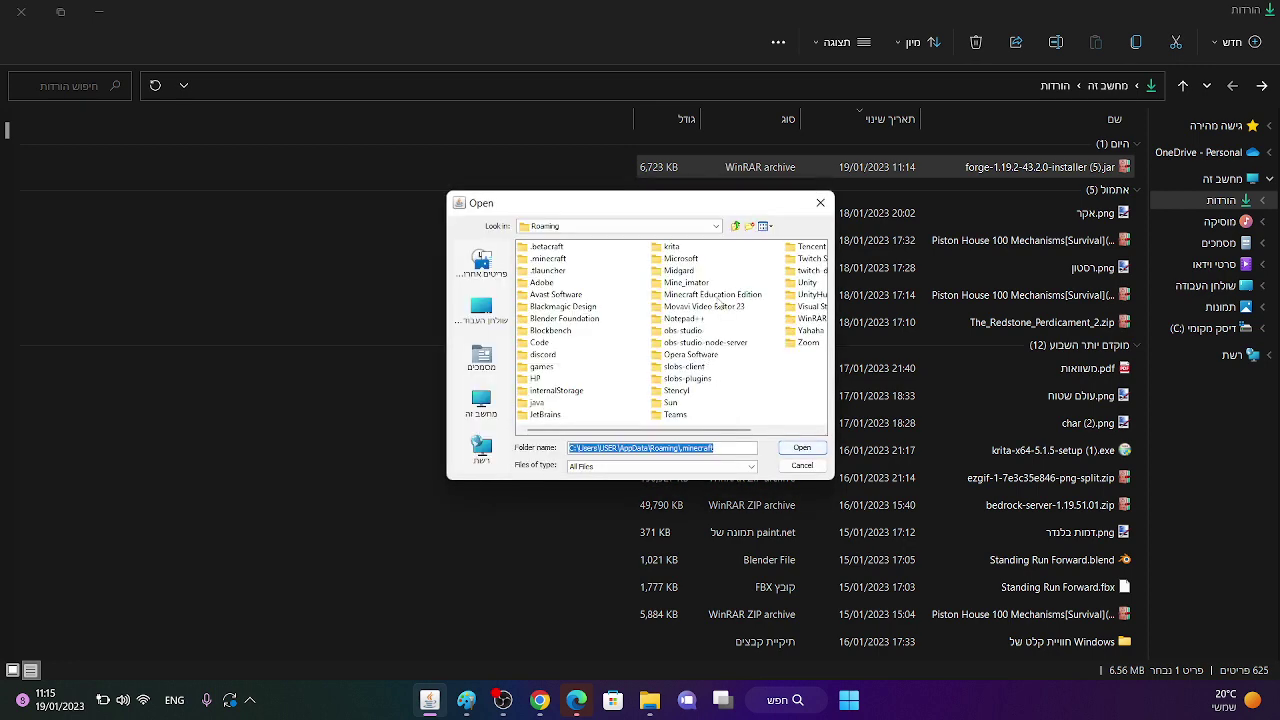
{"action": "left_click", "coordinate": [820, 203]}
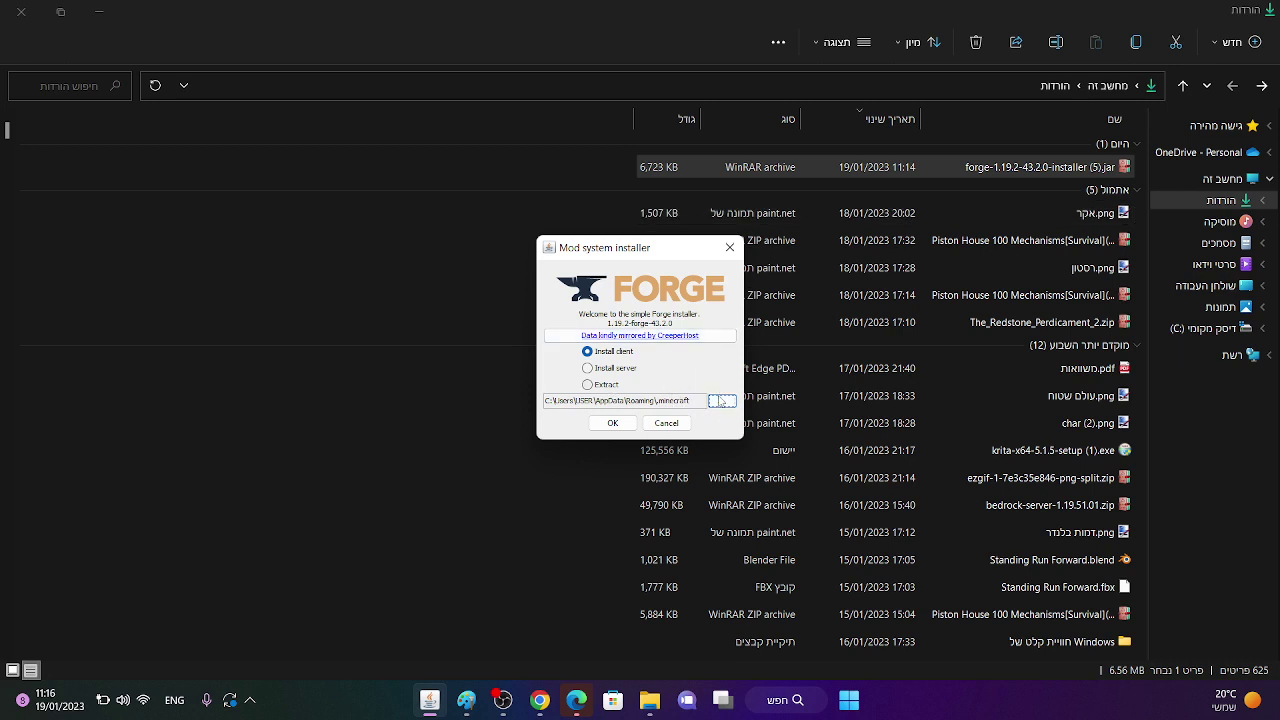
{"action": "left_click", "coordinate": [721, 401]}
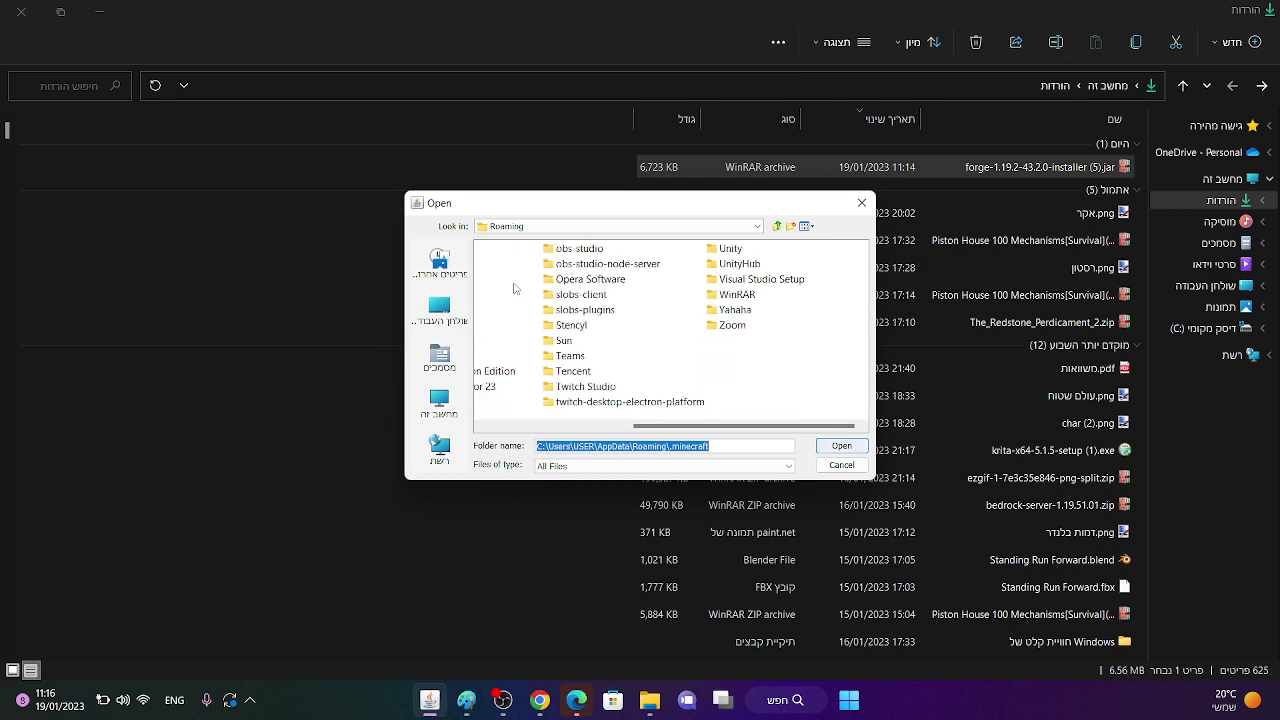
{"action": "left_click", "coordinate": [511, 264]}
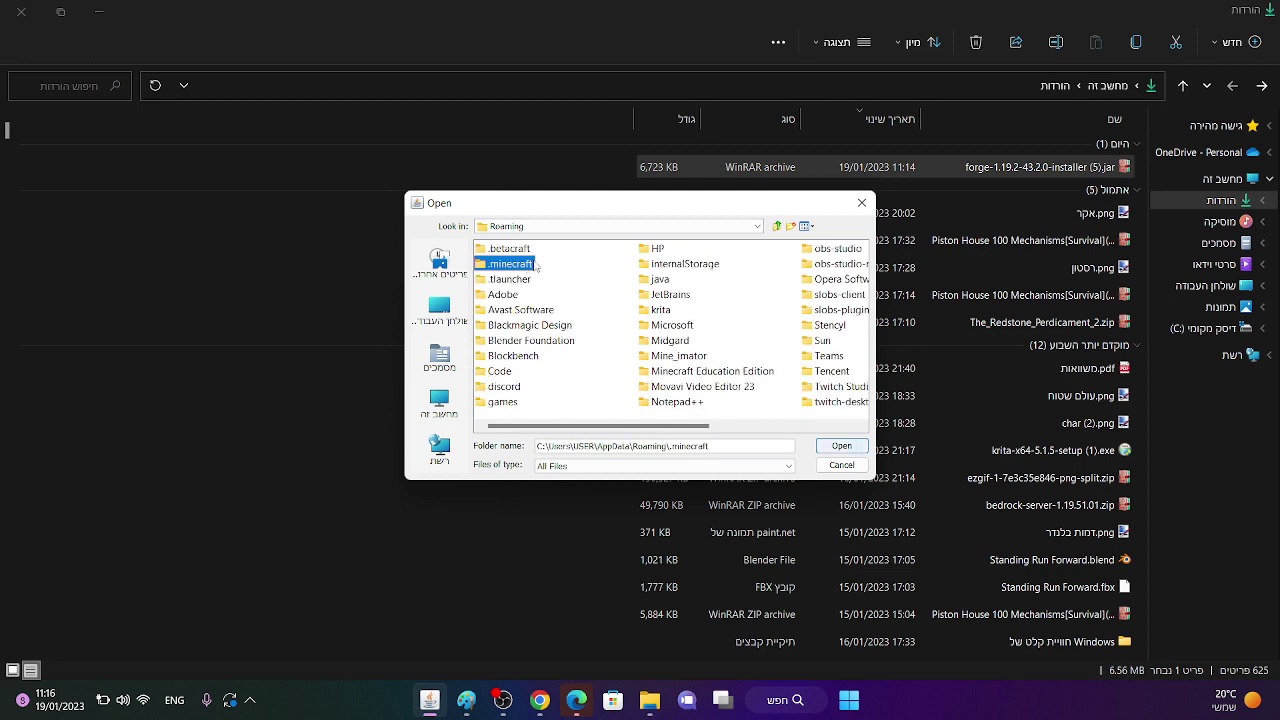
{"action": "left_click", "coordinate": [858, 201]}
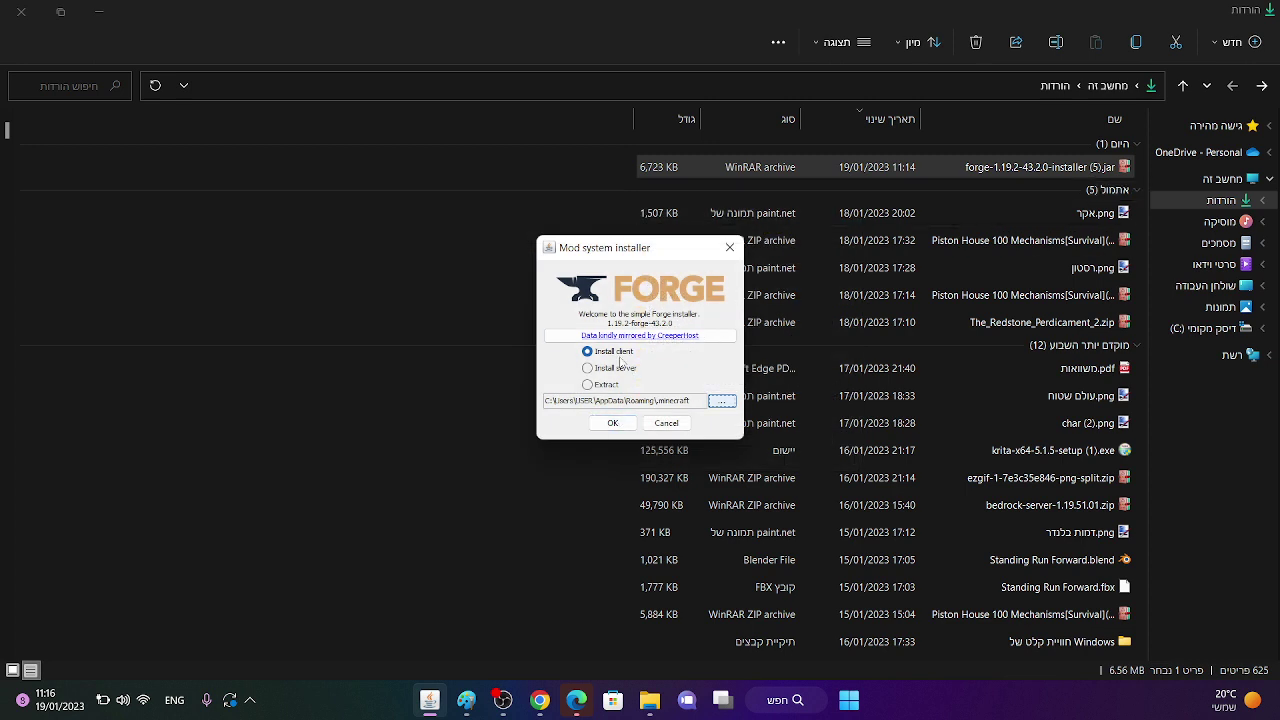
Install the Forge client into the .minecraft folder and close the installer once it finishes.
{"action": "left_click", "coordinate": [613, 423]}
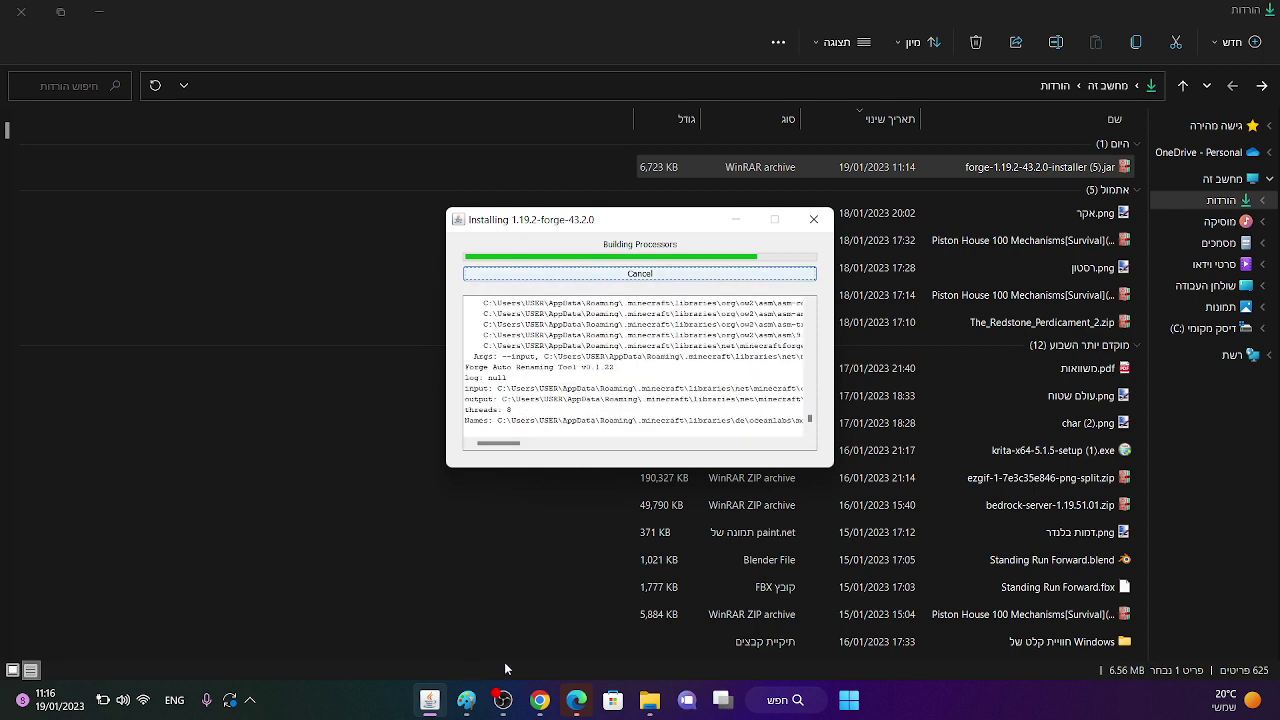
{"action": "mouse_move", "coordinate": [503, 700]}
{"action": "left_click", "coordinate": [537, 647]}
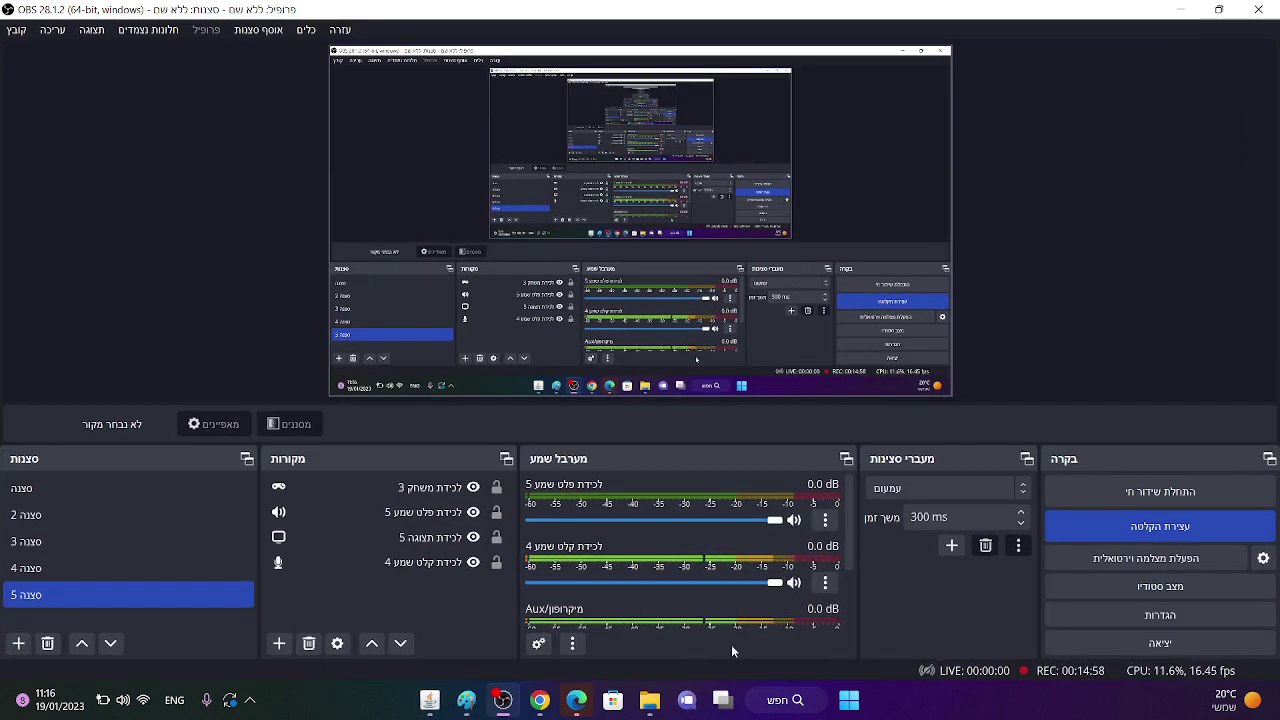
{"action": "mouse_move", "coordinate": [550, 695]}
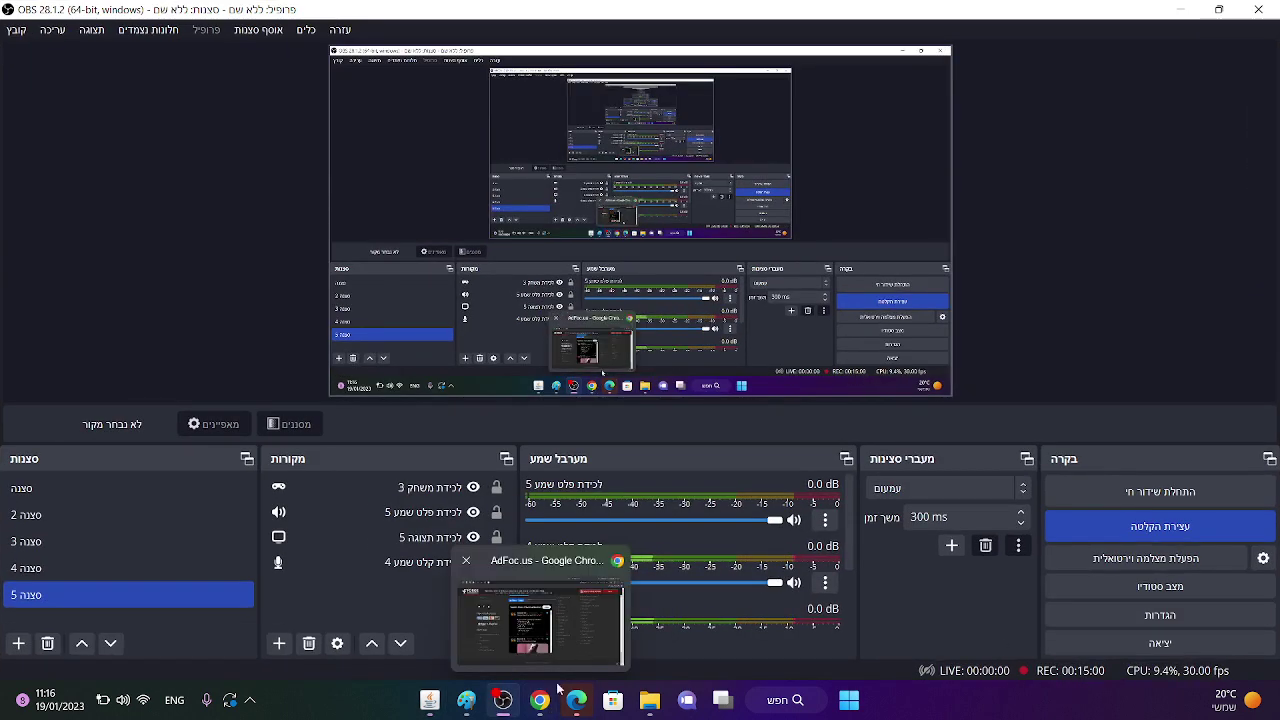
{"action": "mouse_move", "coordinate": [650, 700]}
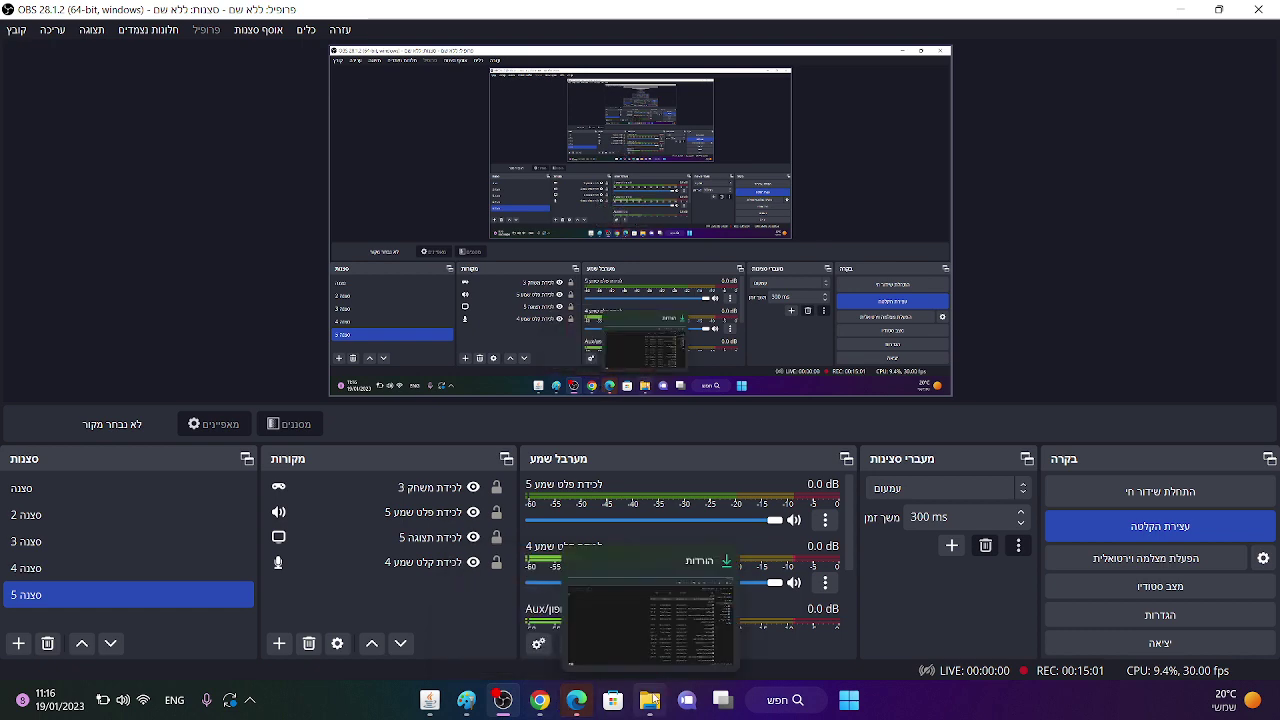
{"action": "left_click", "coordinate": [422, 703]}
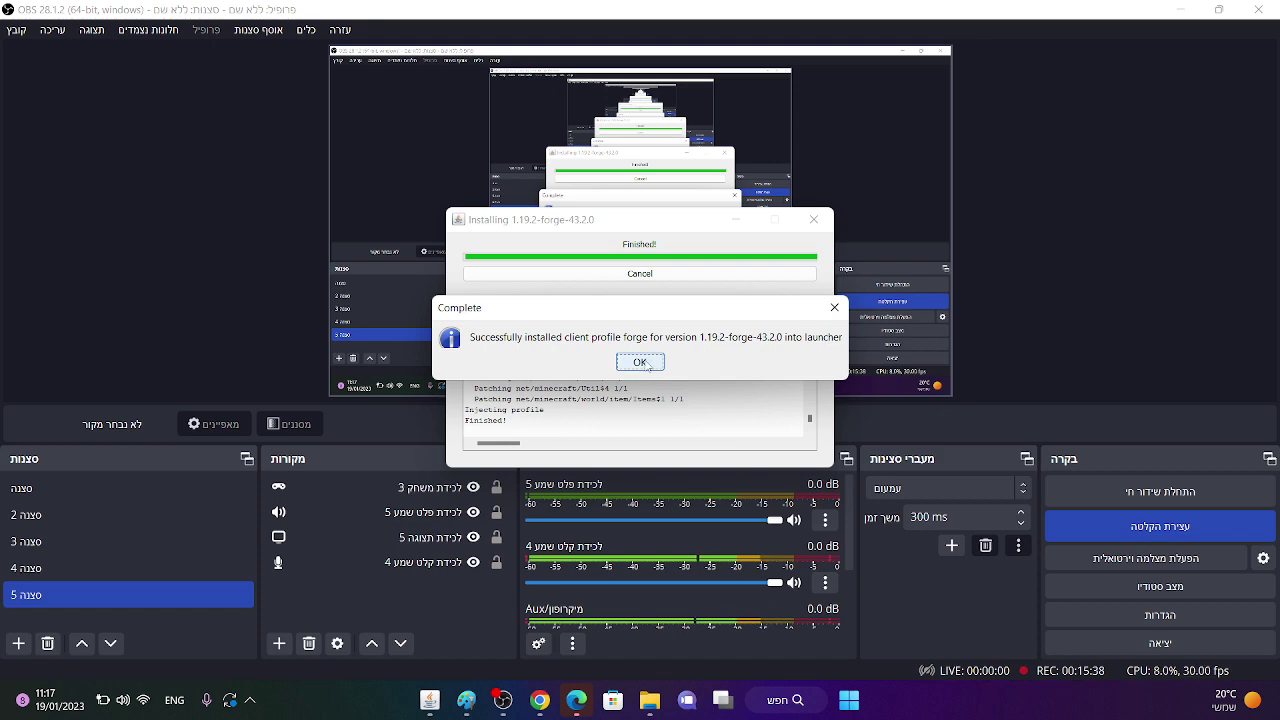
{"action": "left_click", "coordinate": [643, 362]}
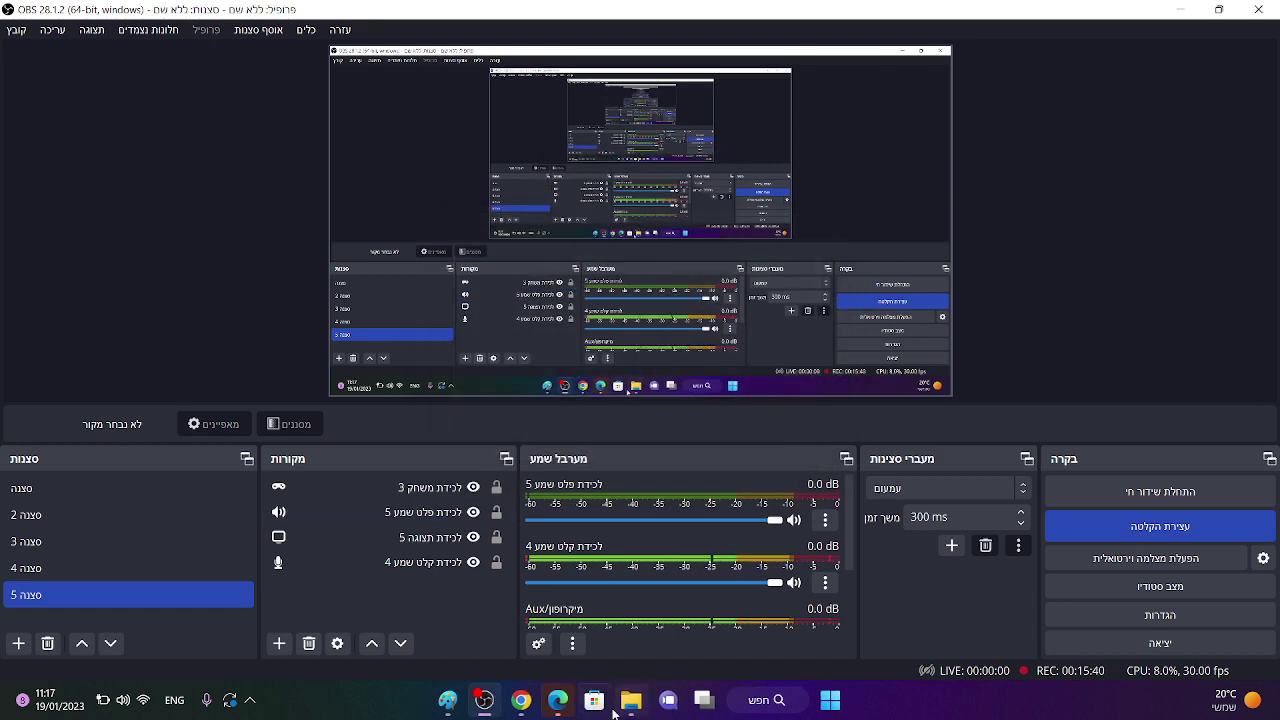
Switch to Chrome and replace the AdFoc.us tab with a new blank tab.
{"action": "mouse_move", "coordinate": [539, 709]}
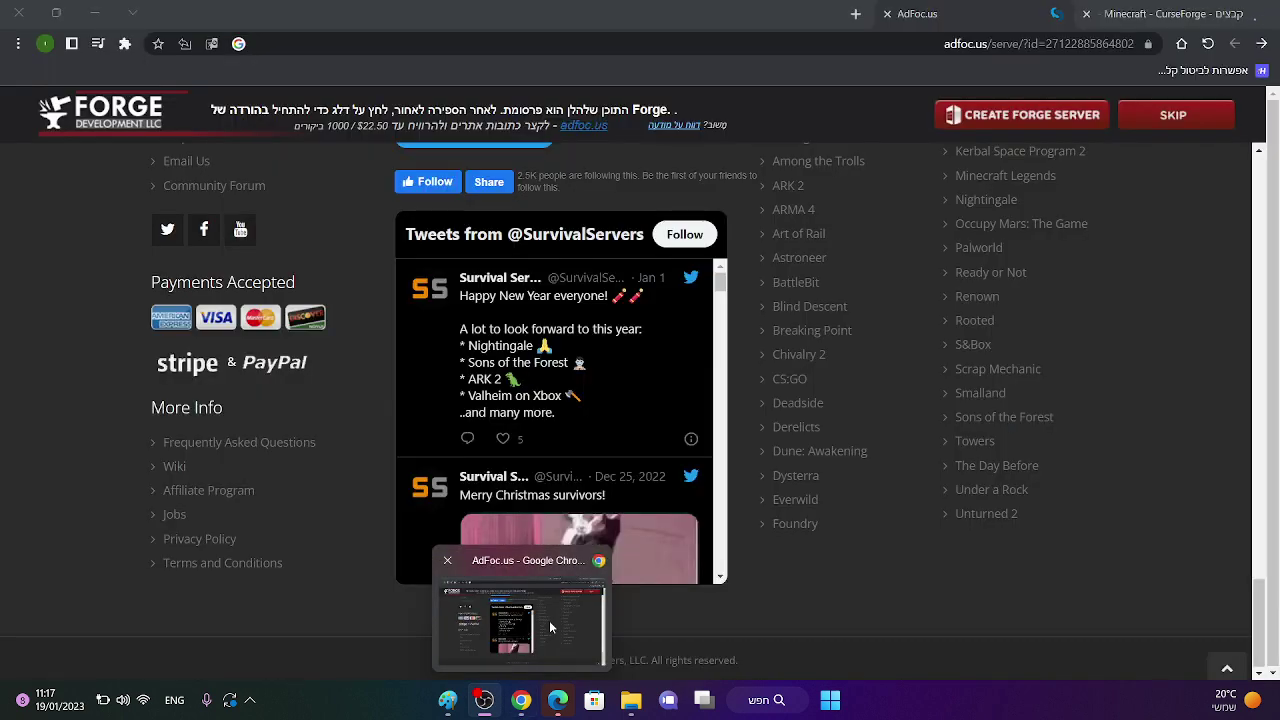
{"action": "left_click", "coordinate": [549, 620]}
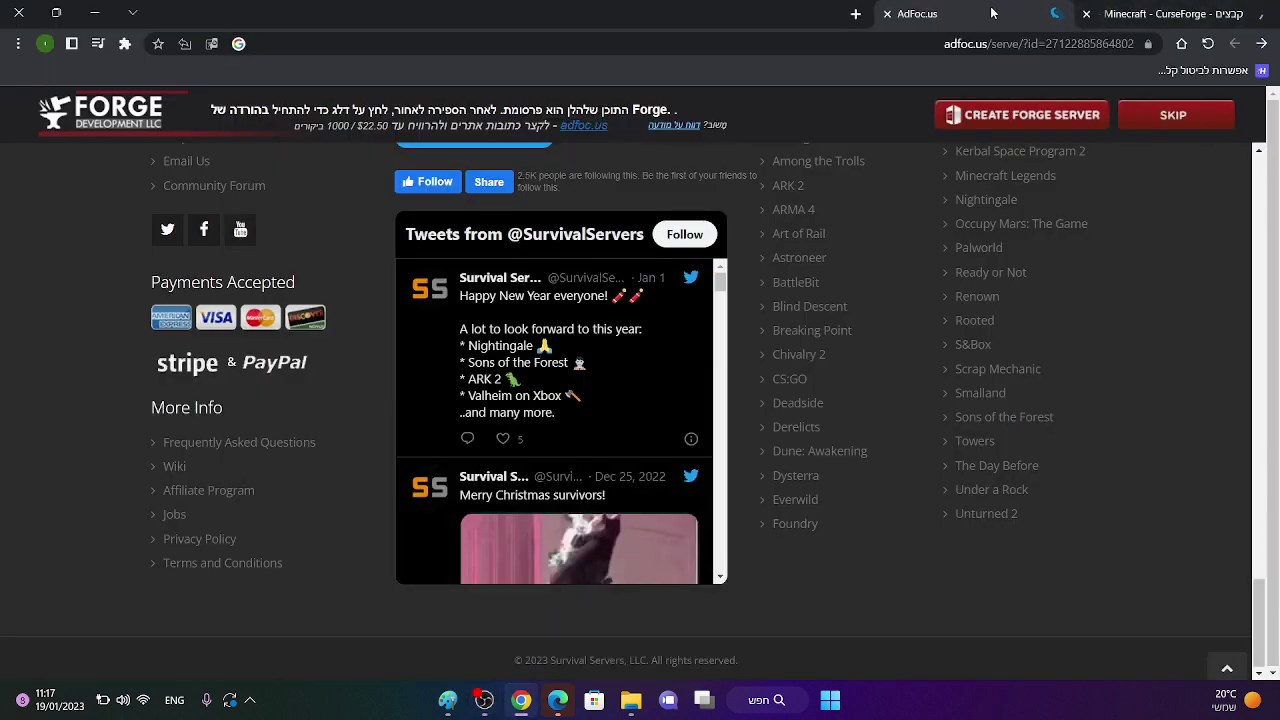
{"action": "left_click", "coordinate": [886, 14]}
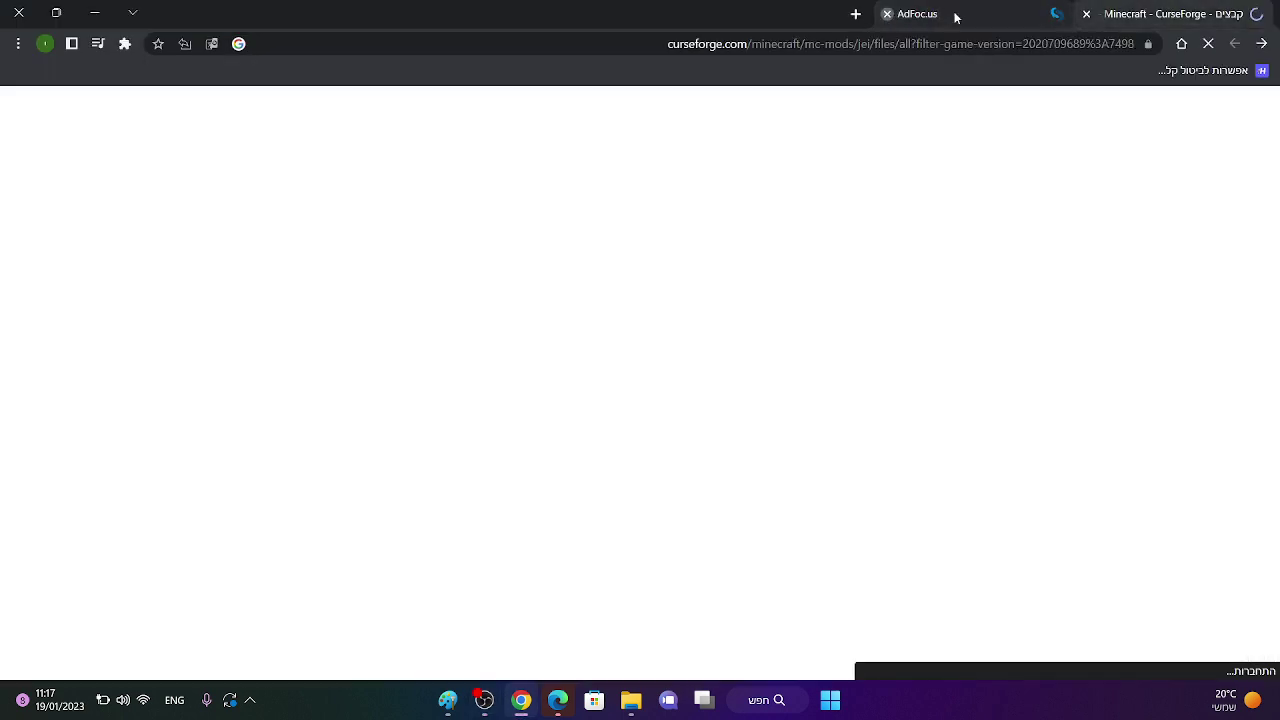
{"action": "left_click", "coordinate": [1055, 15]}
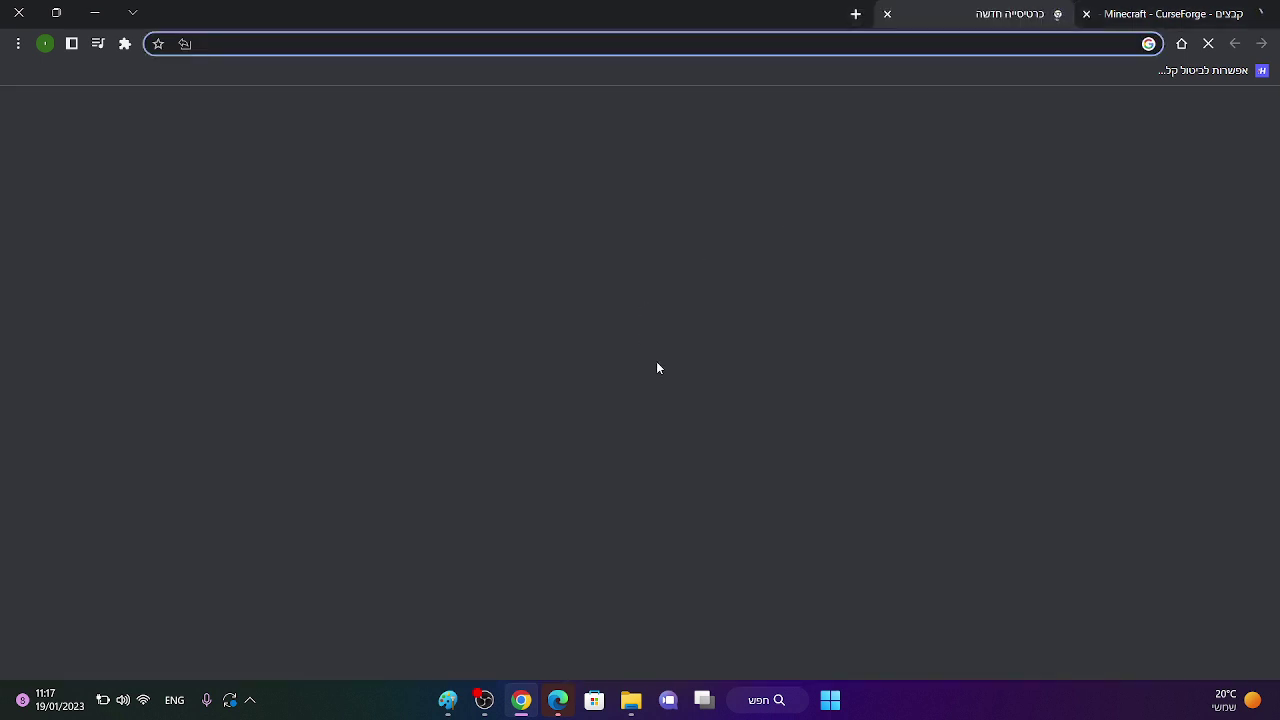
Search Google for minecraft forge and change the query to minecraft fabric.
{"action": "left_click", "coordinate": [682, 349]}
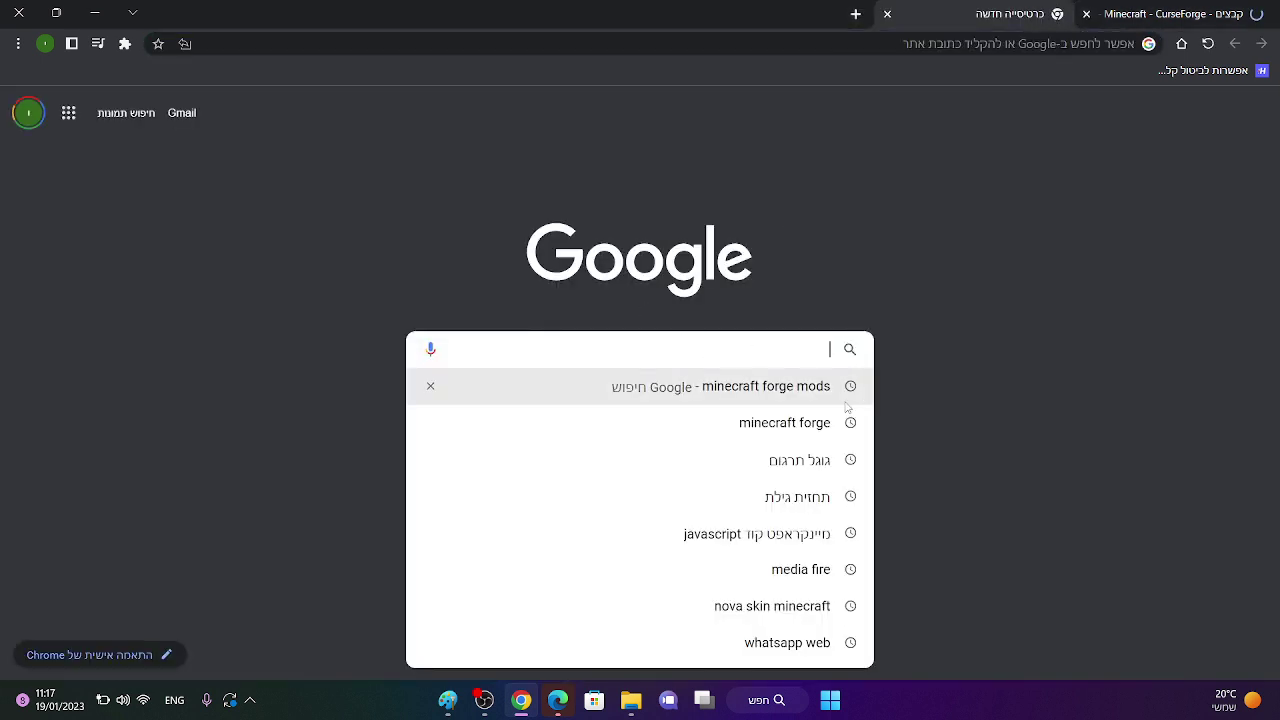
{"action": "left_click", "coordinate": [812, 286]}
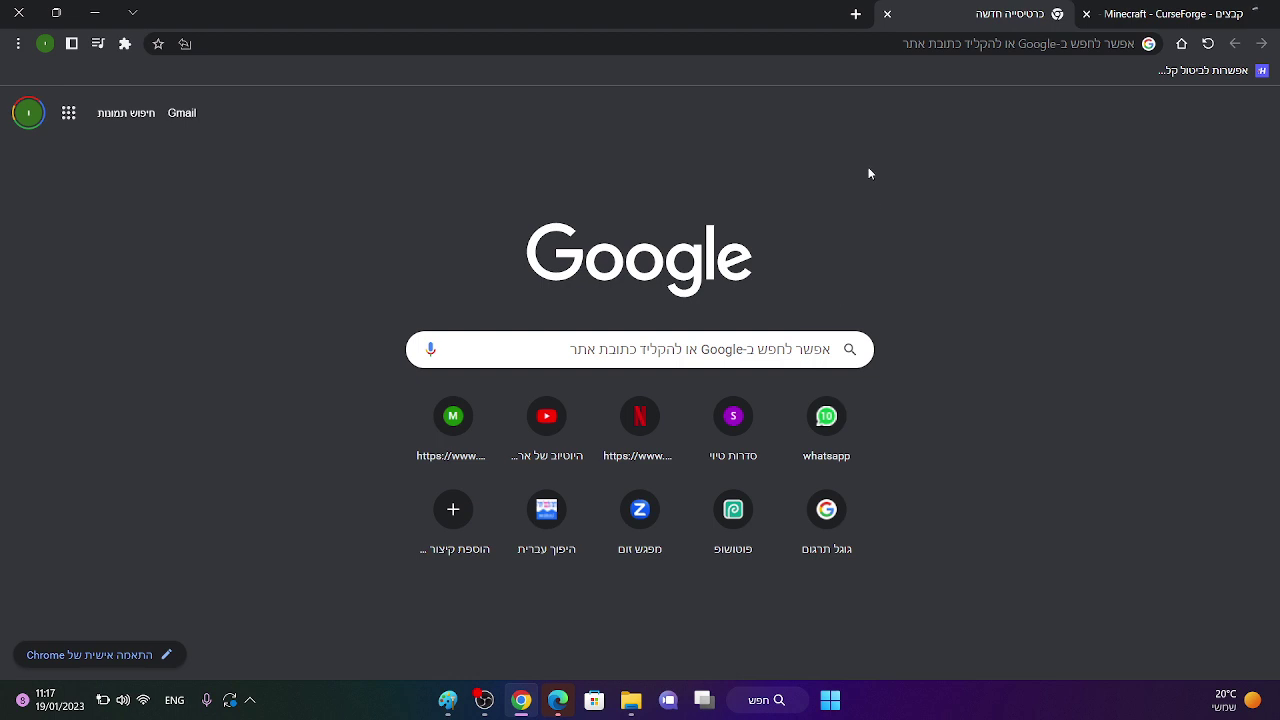
{"action": "left_click", "coordinate": [806, 349]}
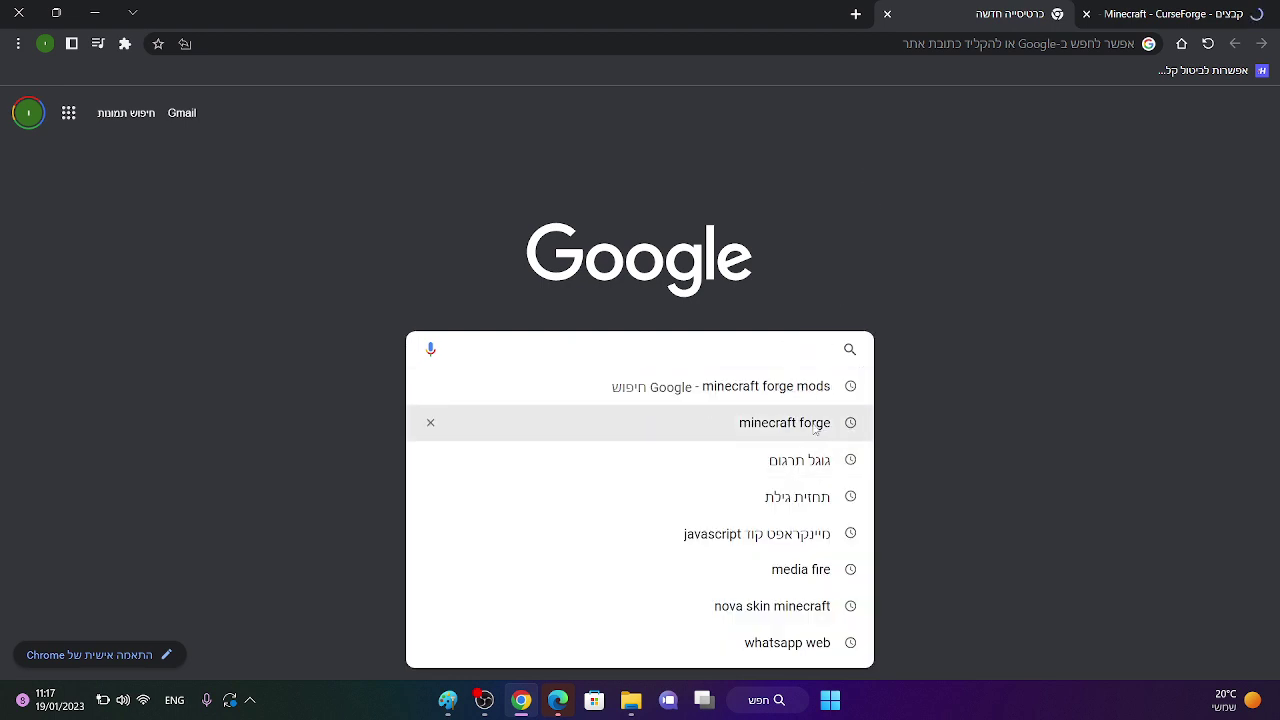
{"action": "left_click", "coordinate": [816, 428]}
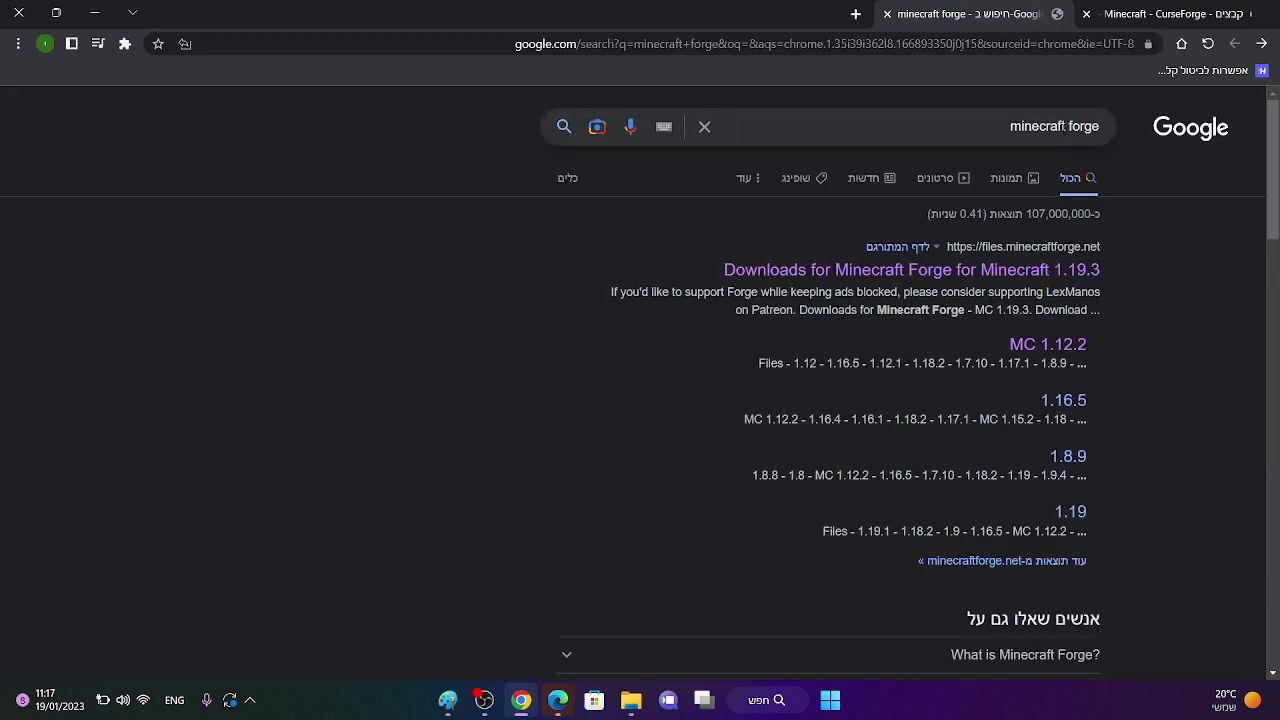
{"action": "key", "text": "BackSpace"}
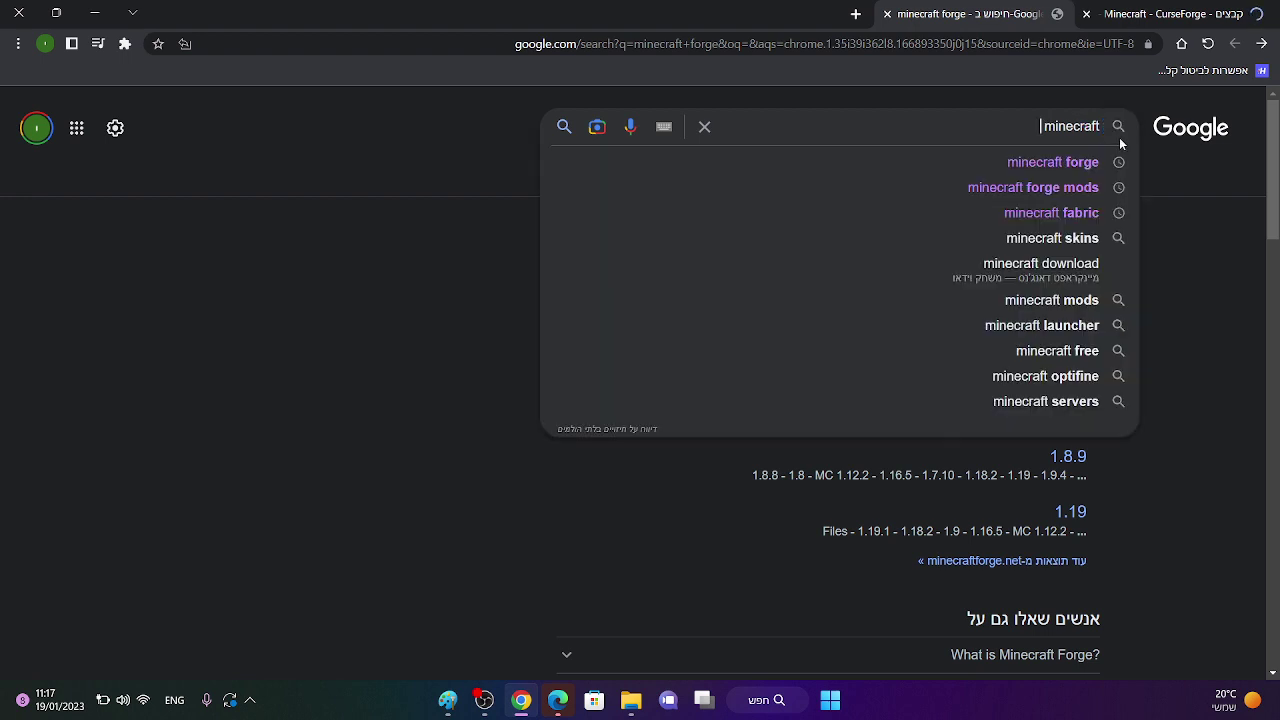
{"action": "left_click", "coordinate": [1109, 212]}
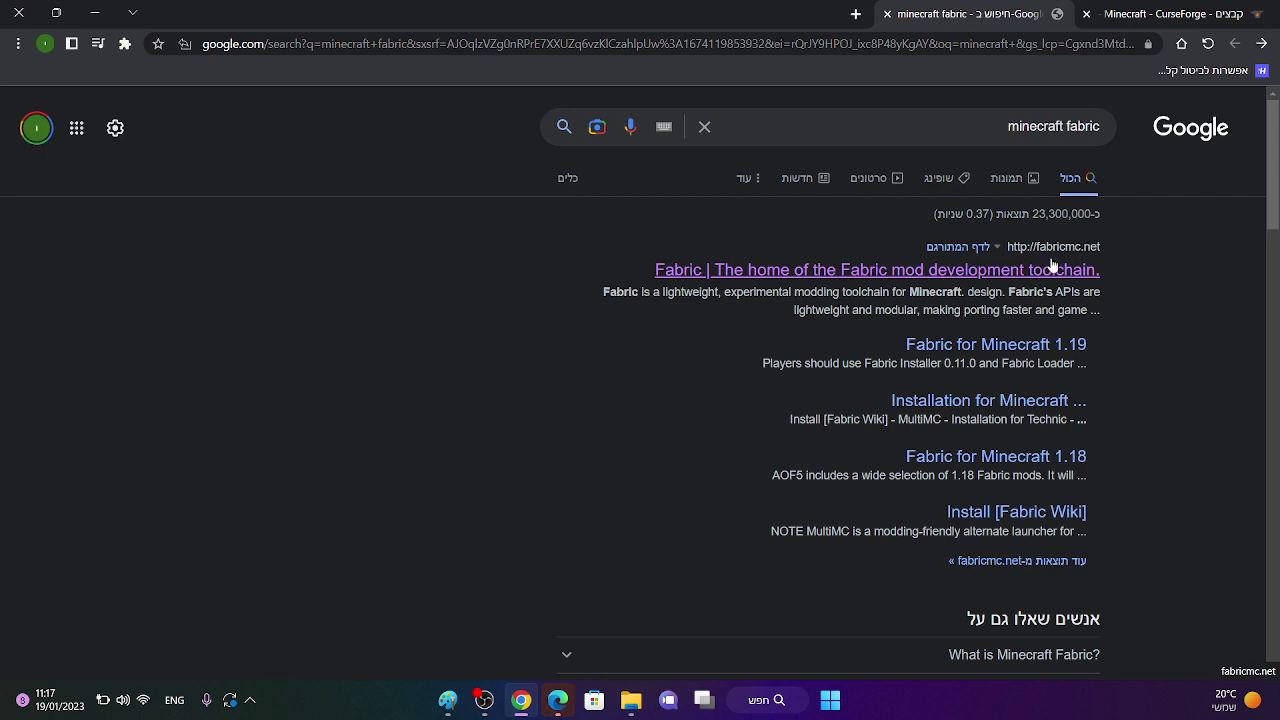
Open the fabricmc.net home page from the results and show it in its original English instead of Hebrew.
{"action": "left_click", "coordinate": [1052, 265]}
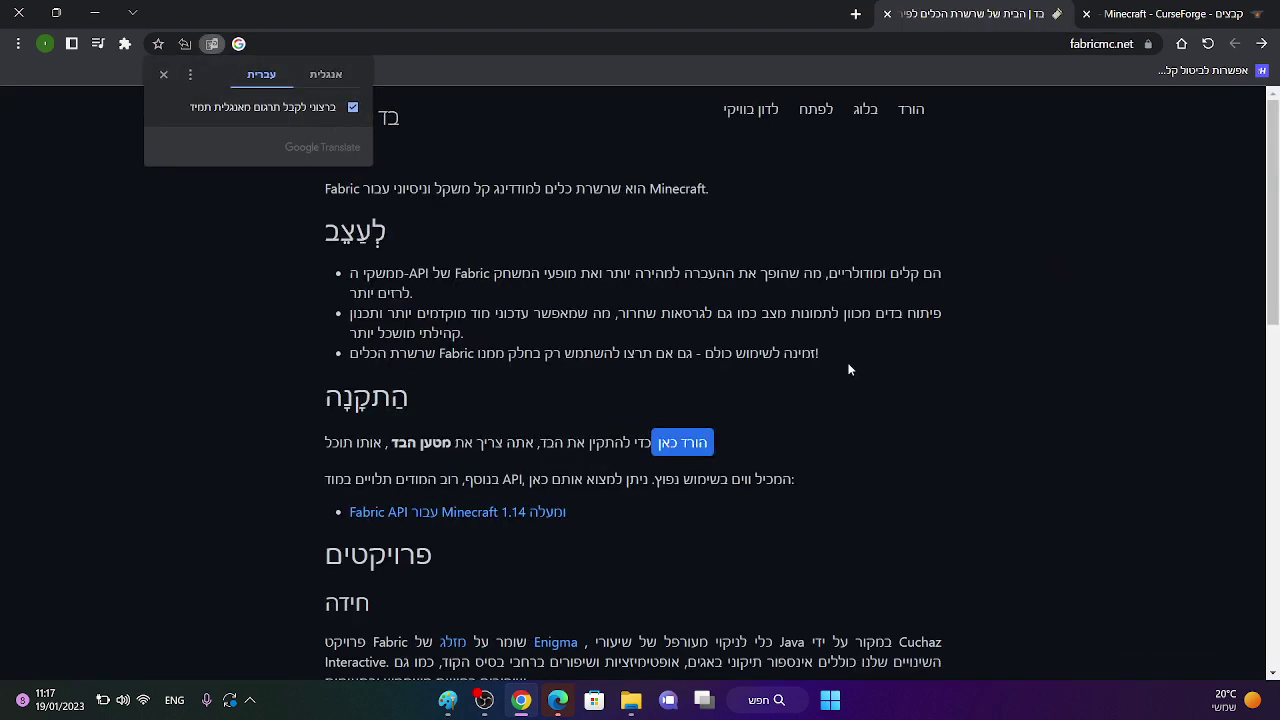
{"action": "key", "text": "ctrl+l"}
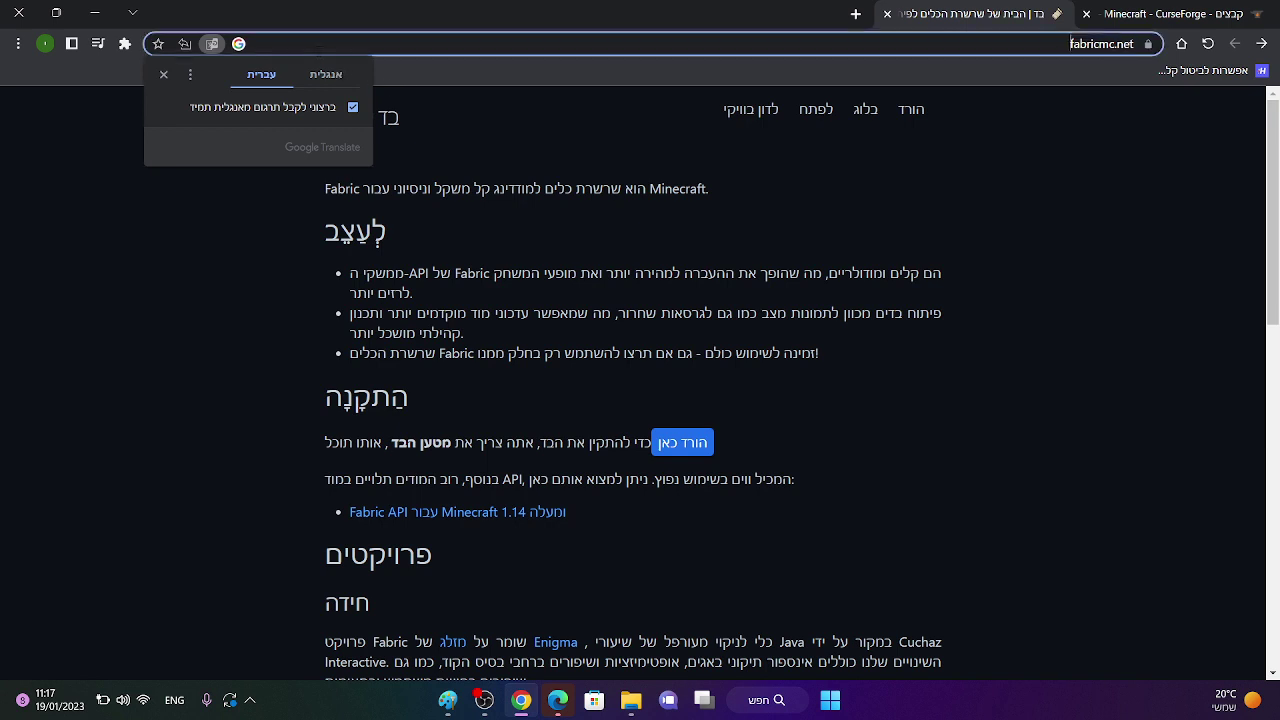
{"action": "right_click", "coordinate": [789, 412]}
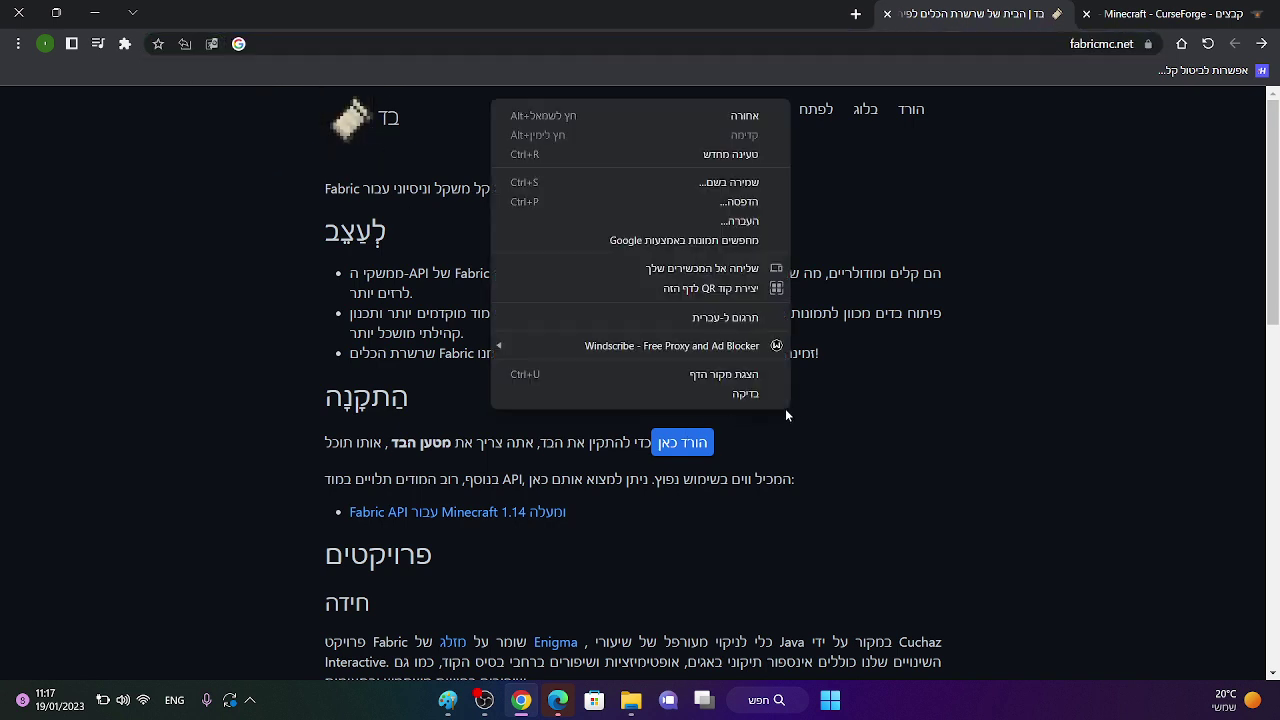
{"action": "left_click", "coordinate": [746, 322]}
{"action": "left_click", "coordinate": [327, 74]}
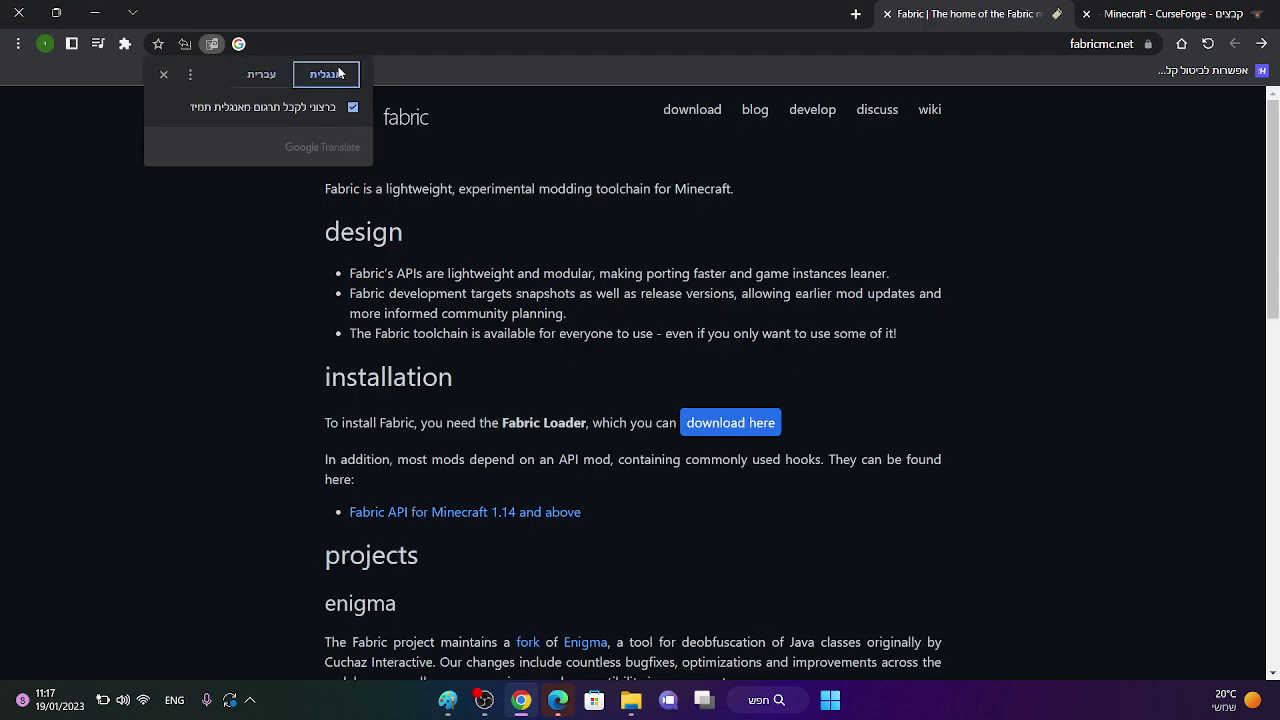
Download the Fabric installer 0.11.1 for Windows from the installer page and run it.
{"action": "left_click", "coordinate": [759, 423]}
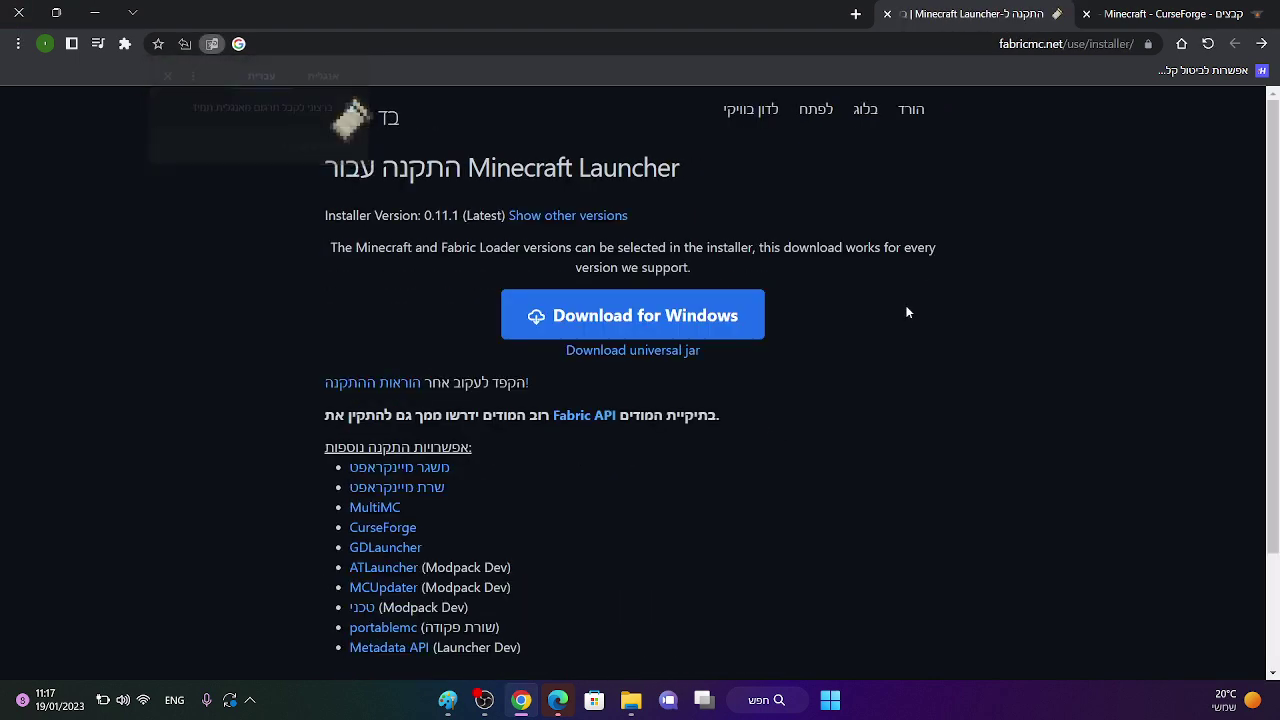
{"action": "left_click", "coordinate": [730, 325]}
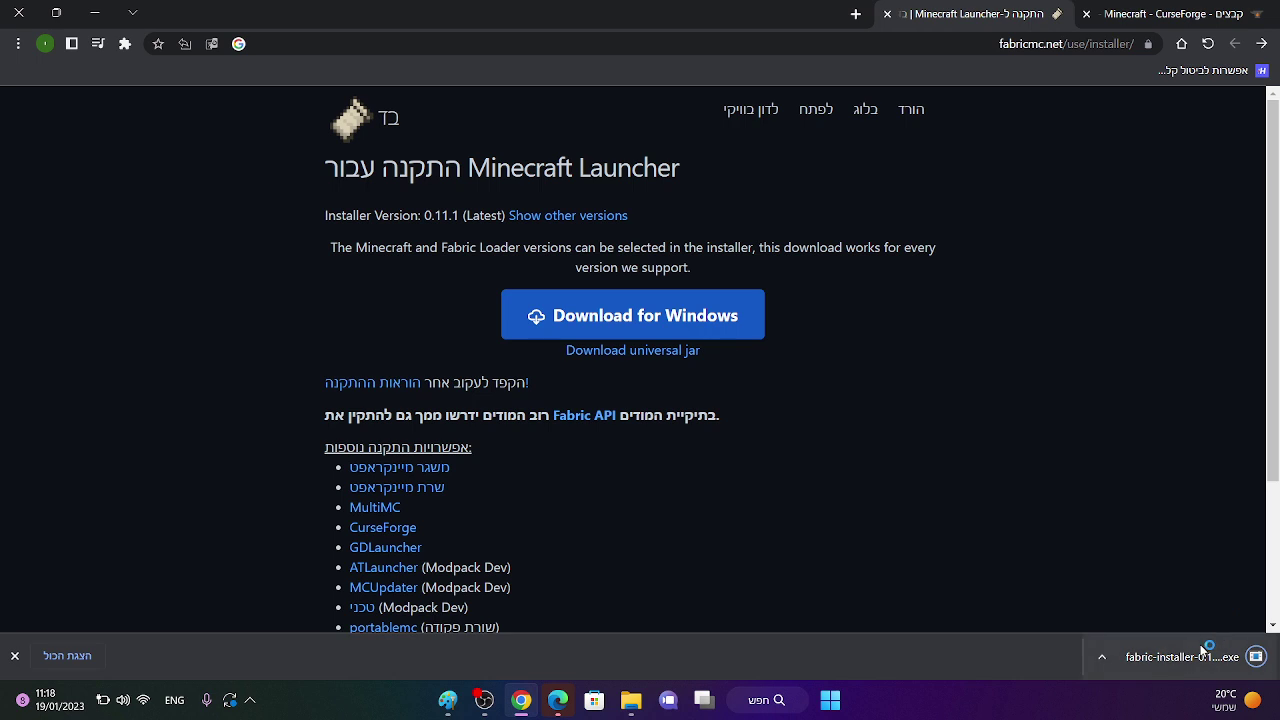
{"action": "left_click", "coordinate": [1200, 652]}
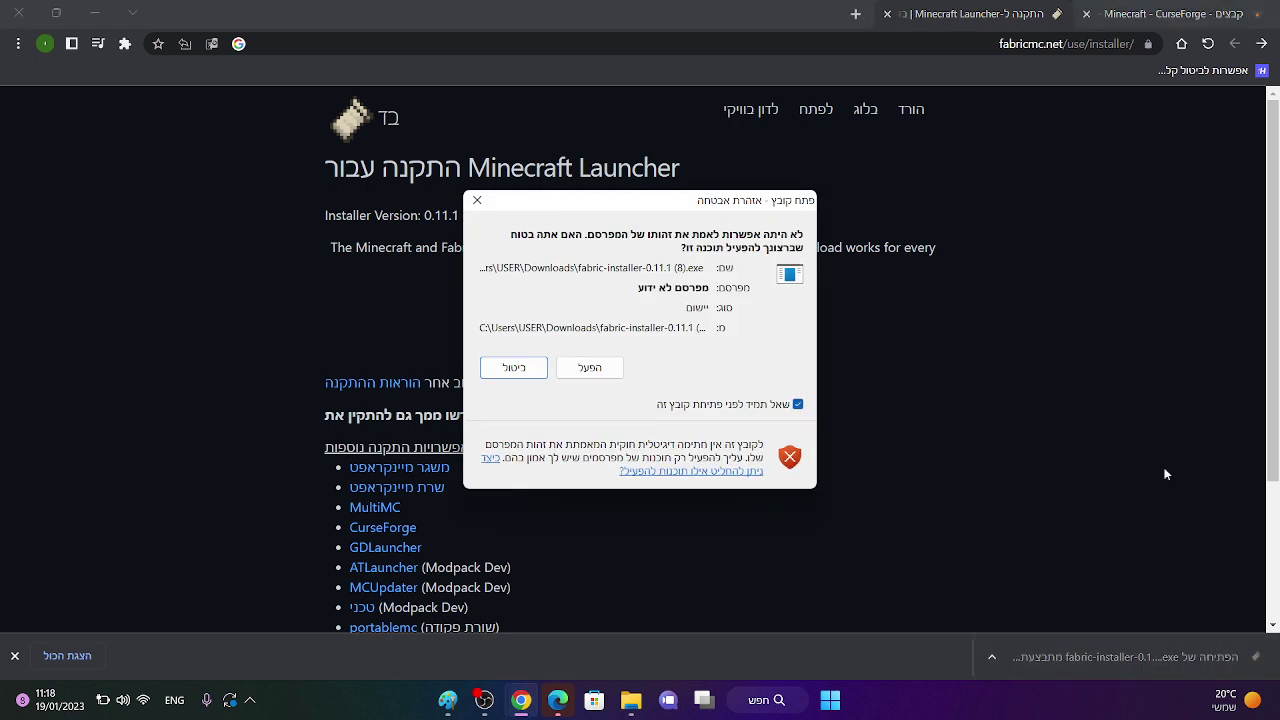
{"action": "left_click", "coordinate": [607, 375]}
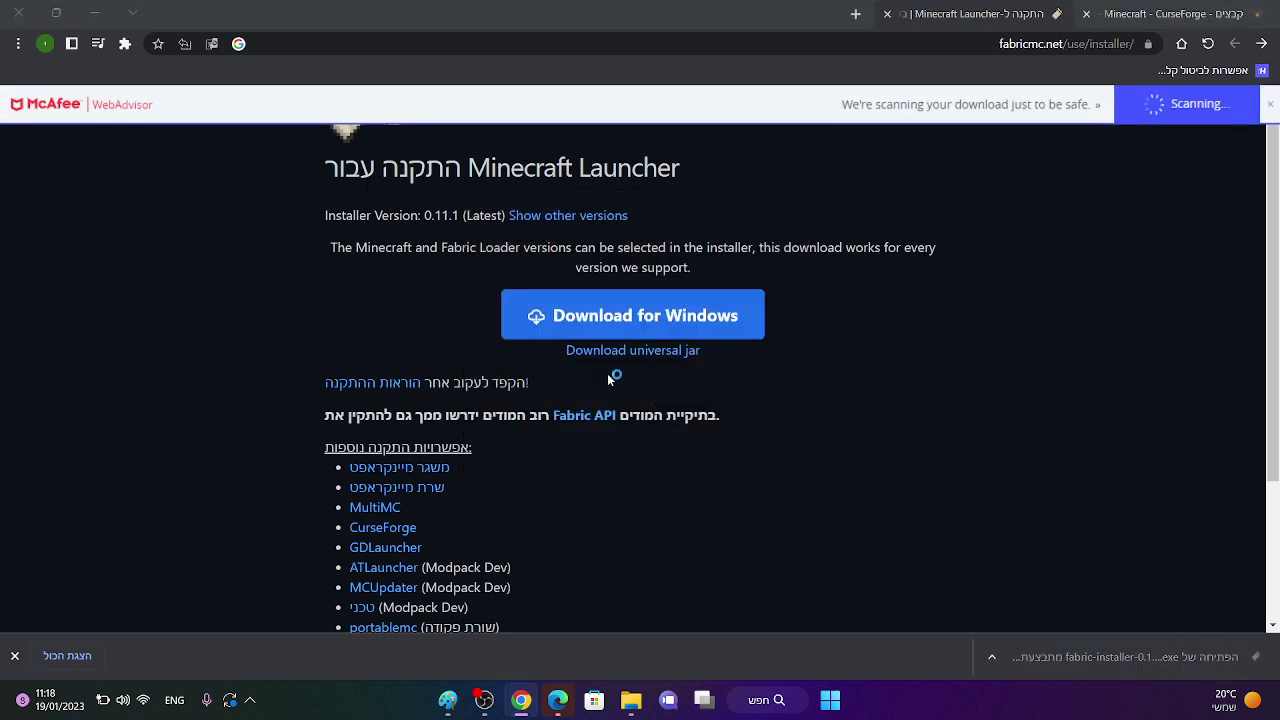
{"action": "scroll", "coordinate": [667, 480], "scroll_direction": "down", "scroll_amount": 2}
{"action": "scroll", "coordinate": [703, 394], "scroll_direction": "up", "scroll_amount": 1}
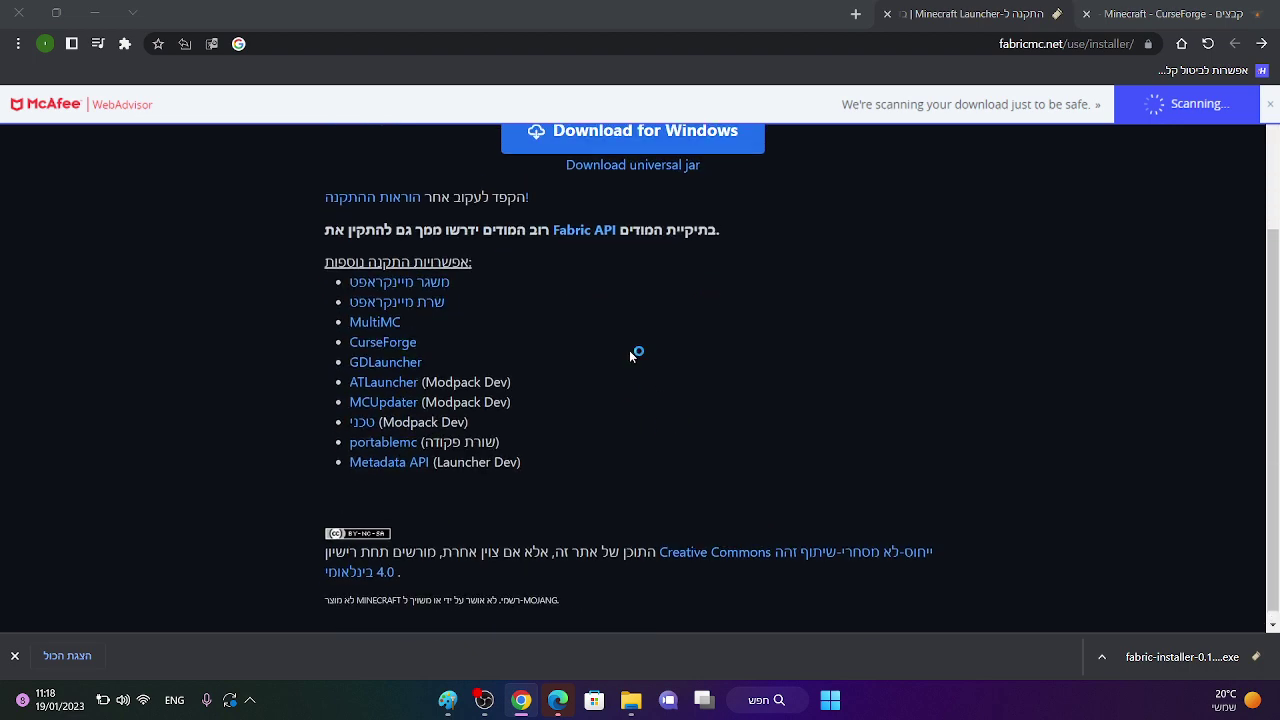
{"action": "scroll", "coordinate": [917, 521], "scroll_direction": "down", "scroll_amount": 1}
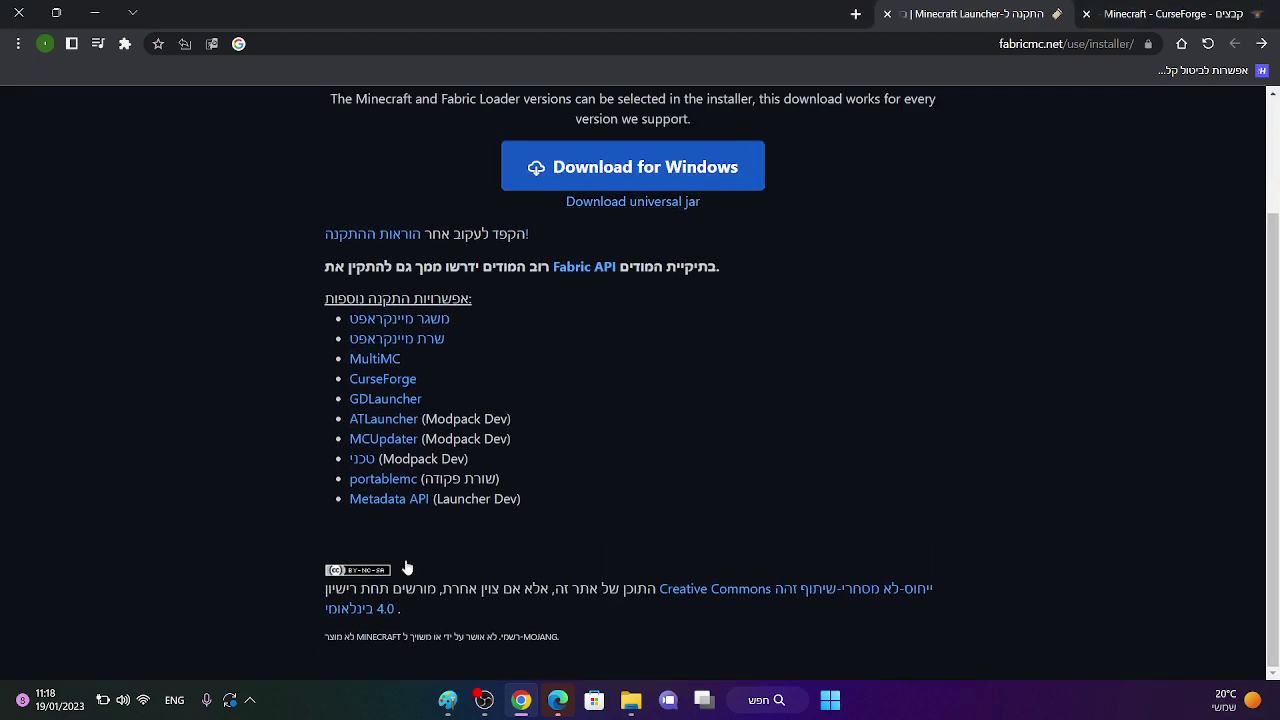
{"action": "scroll", "coordinate": [658, 435], "scroll_direction": "up", "scroll_amount": 2}
{"action": "scroll", "coordinate": [688, 327], "scroll_direction": "down", "scroll_amount": 2}
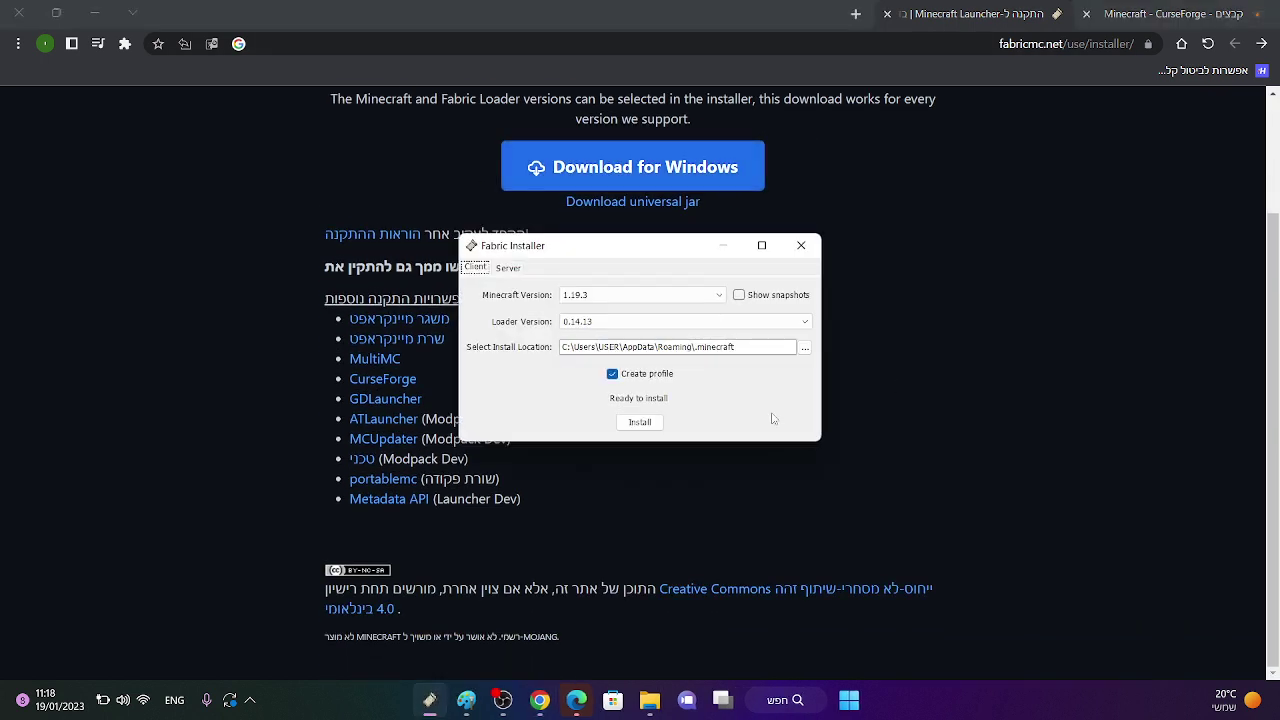
Set the Fabric installer's Minecraft version to 1.19.2 and look through the loader versions without changing the selected one.
{"action": "left_click", "coordinate": [685, 298]}
{"action": "scroll", "coordinate": [677, 318], "scroll_direction": "down", "scroll_amount": 3}
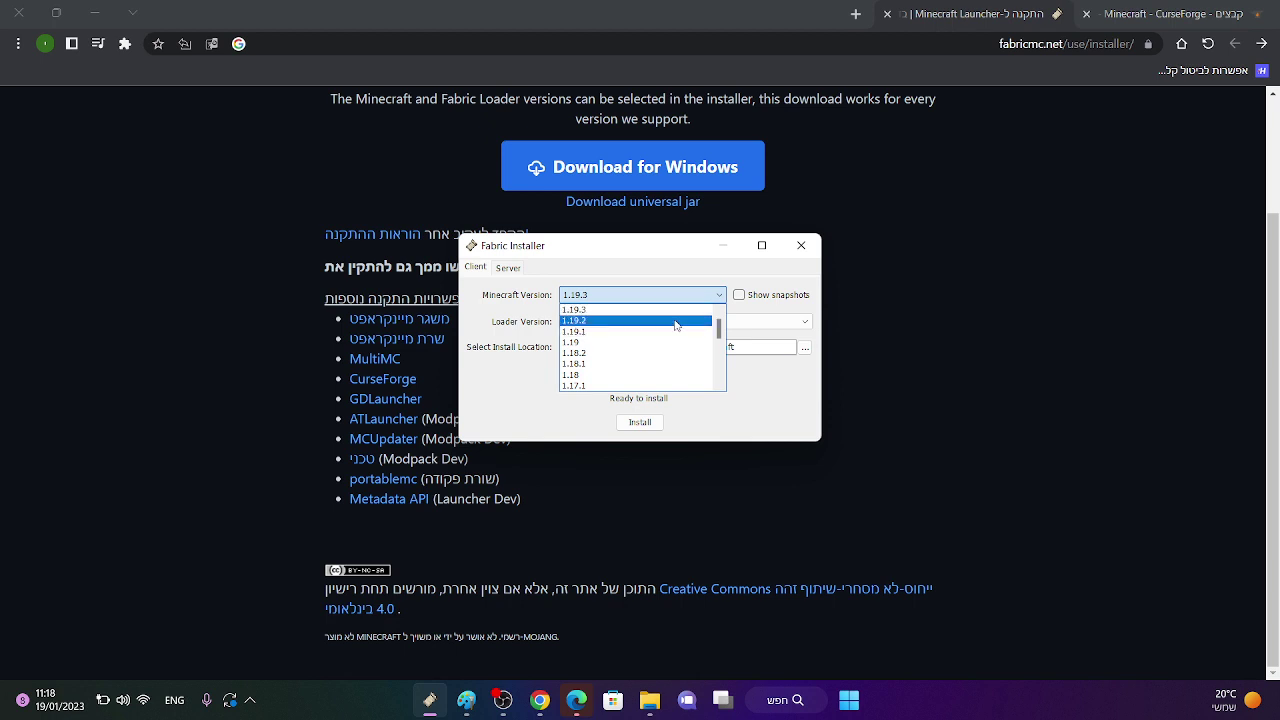
{"action": "scroll", "coordinate": [663, 365], "scroll_direction": "up", "scroll_amount": 3}
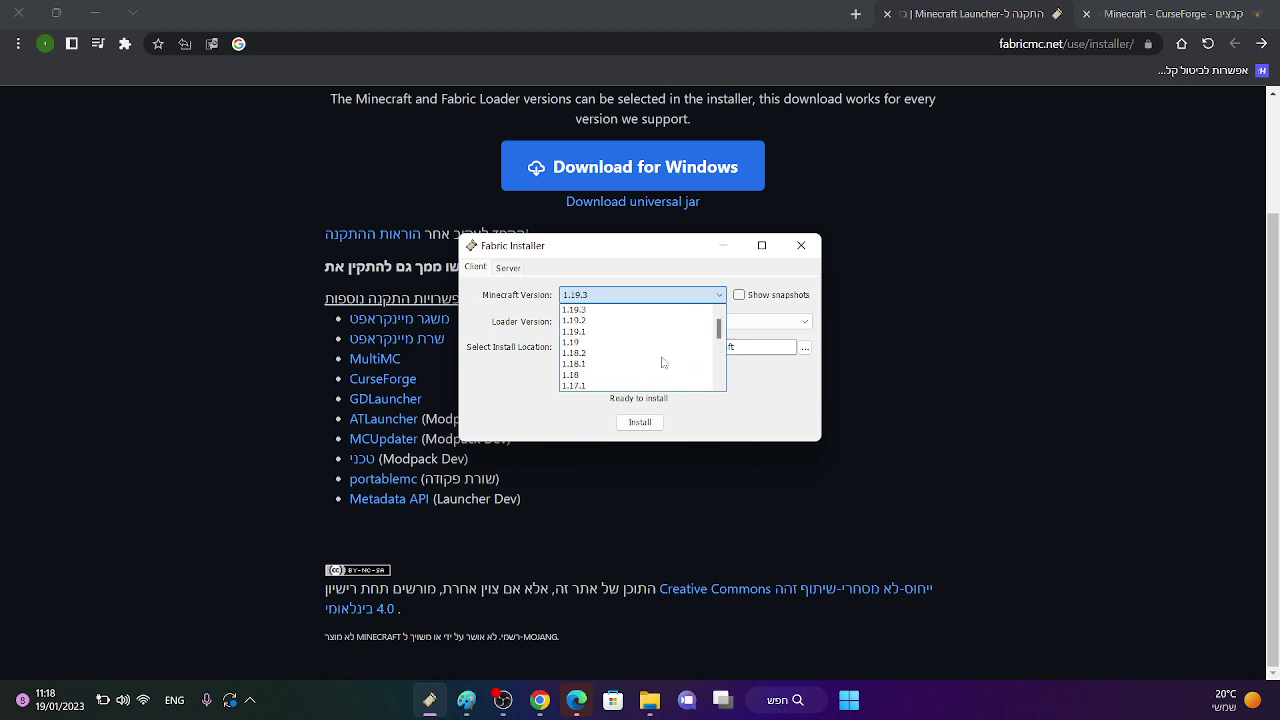
{"action": "left_click", "coordinate": [622, 321]}
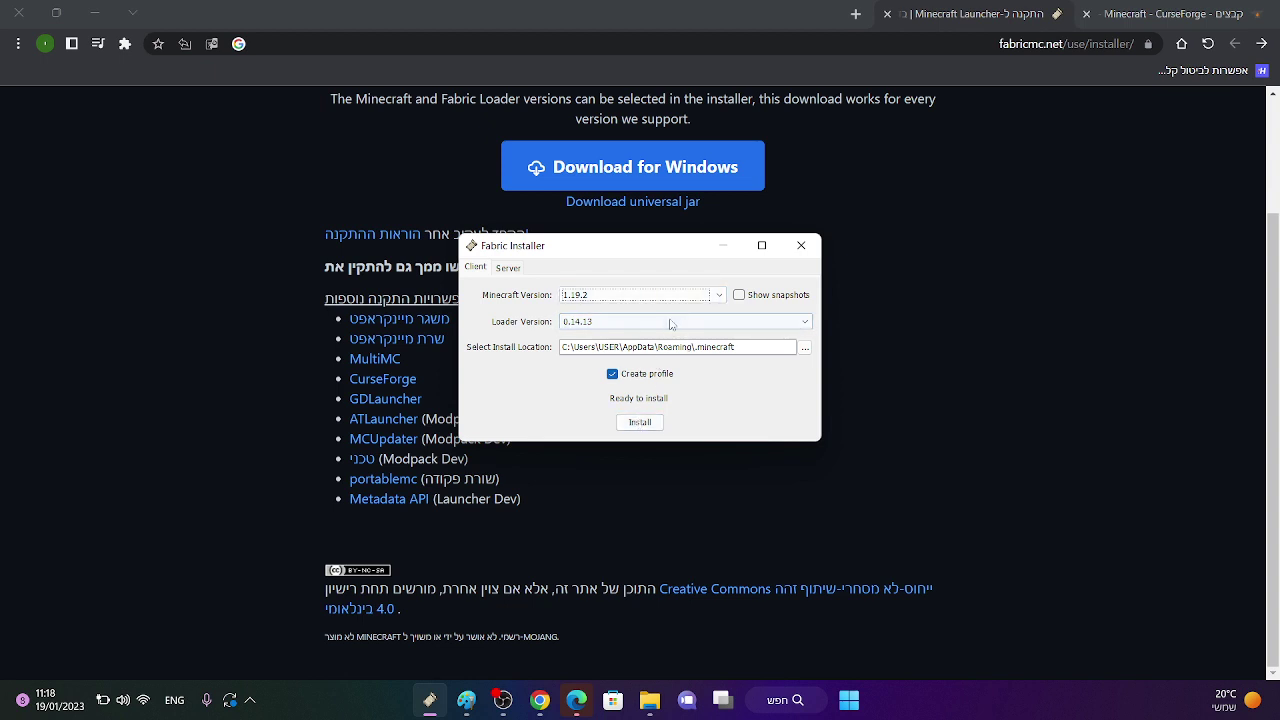
{"action": "left_click", "coordinate": [670, 322]}
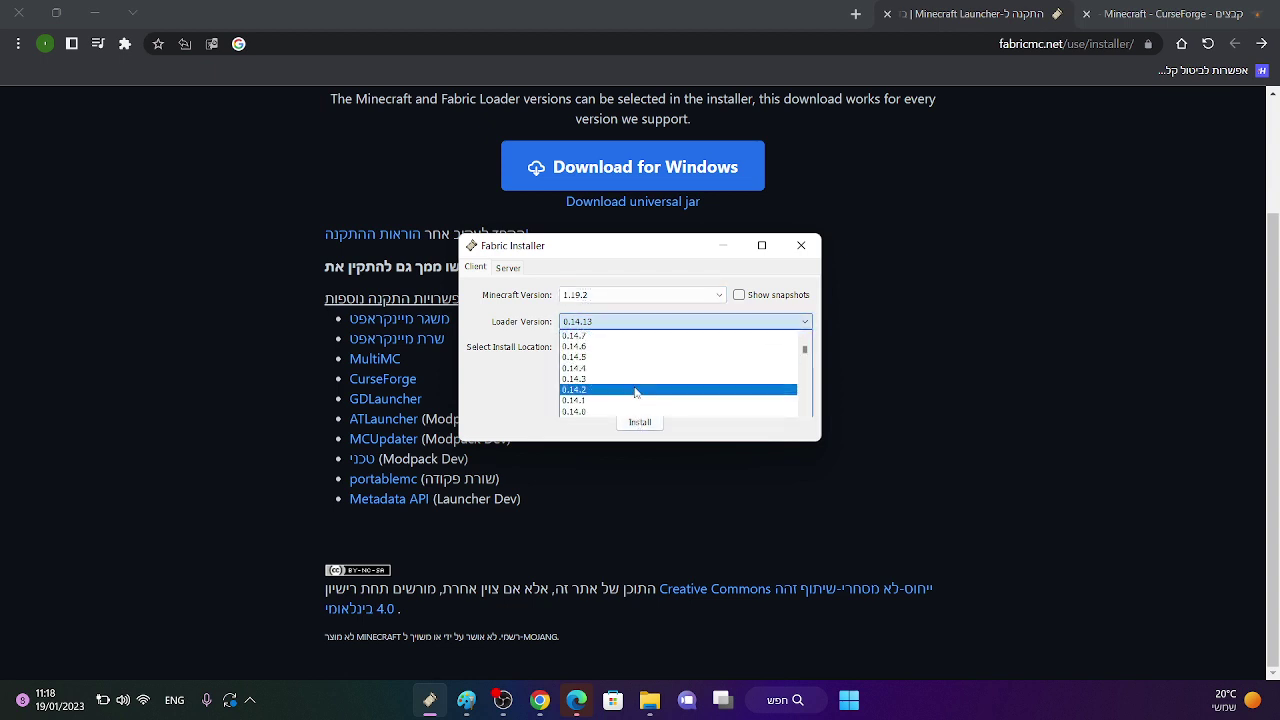
{"action": "left_click", "coordinate": [784, 267]}
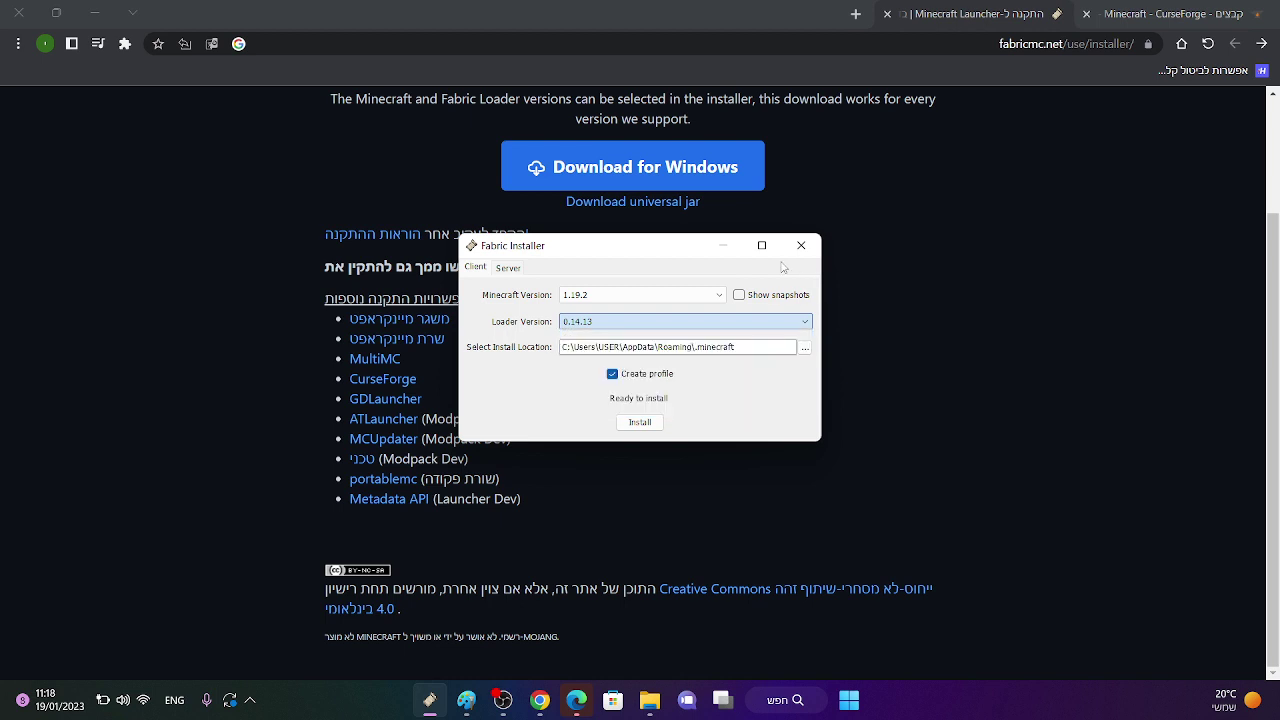
Toggle Show snapshots for the Fabric installer's Minecraft versions and leave it enabled.
{"action": "left_click", "coordinate": [740, 295]}
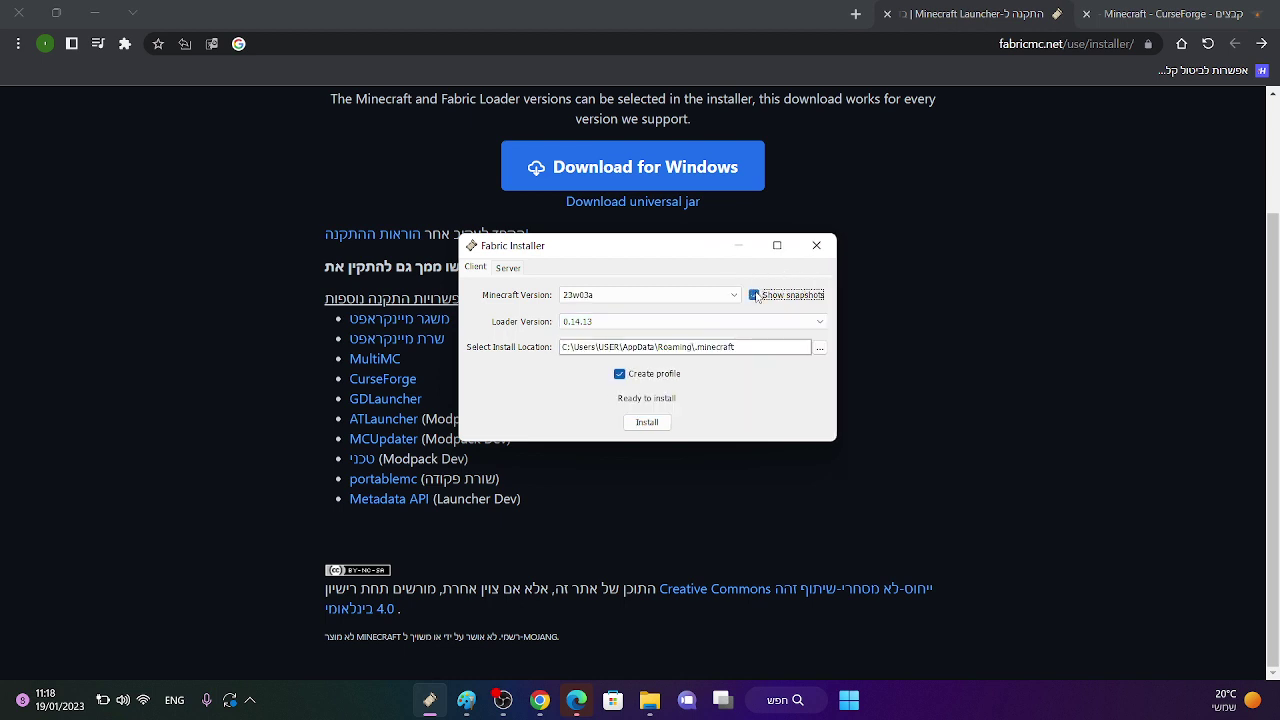
{"action": "left_click", "coordinate": [755, 295]}
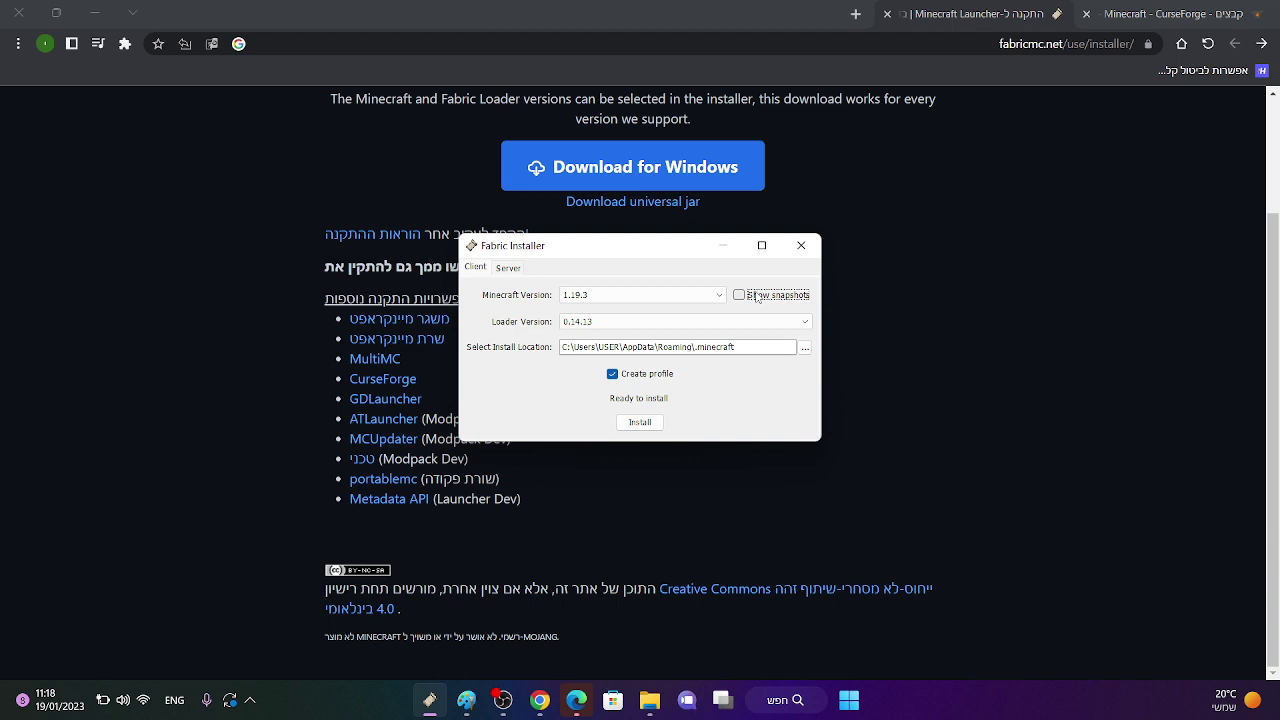
{"action": "left_click", "coordinate": [757, 296]}
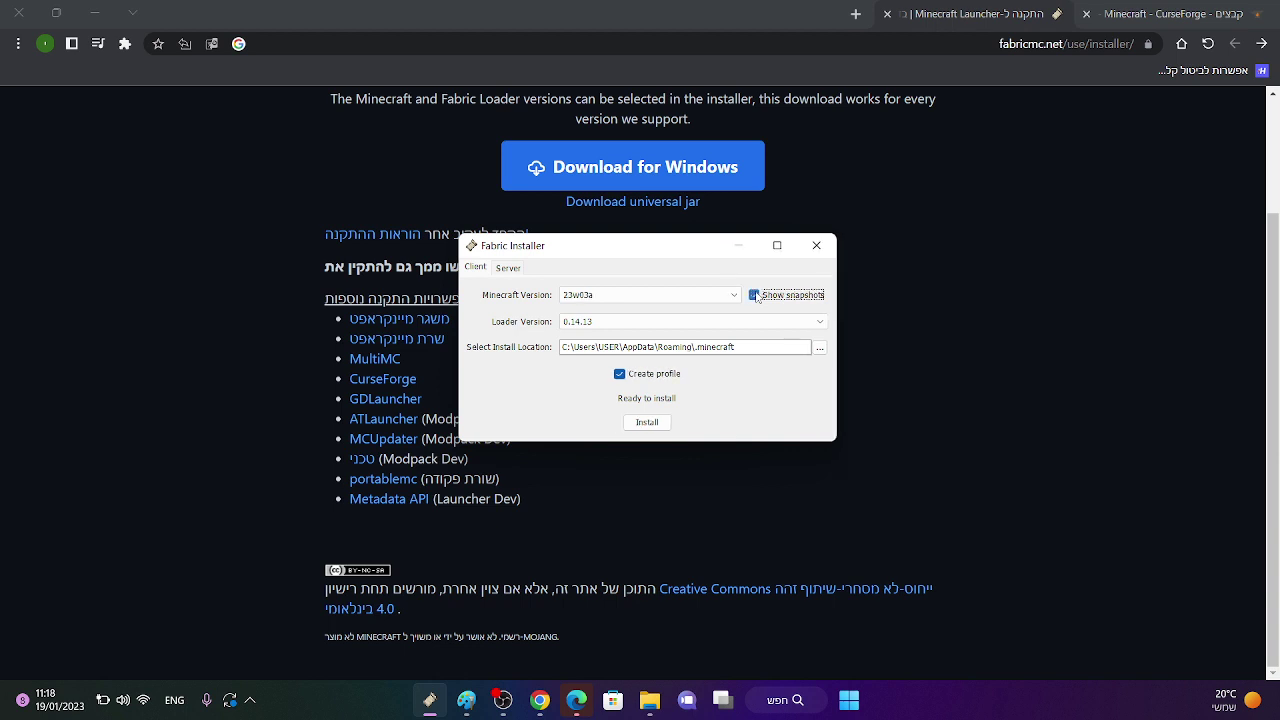
Look through the snapshot versions in the Fabric installer's Minecraft version list and turn Show snapshots off.
{"action": "left_click", "coordinate": [660, 297]}
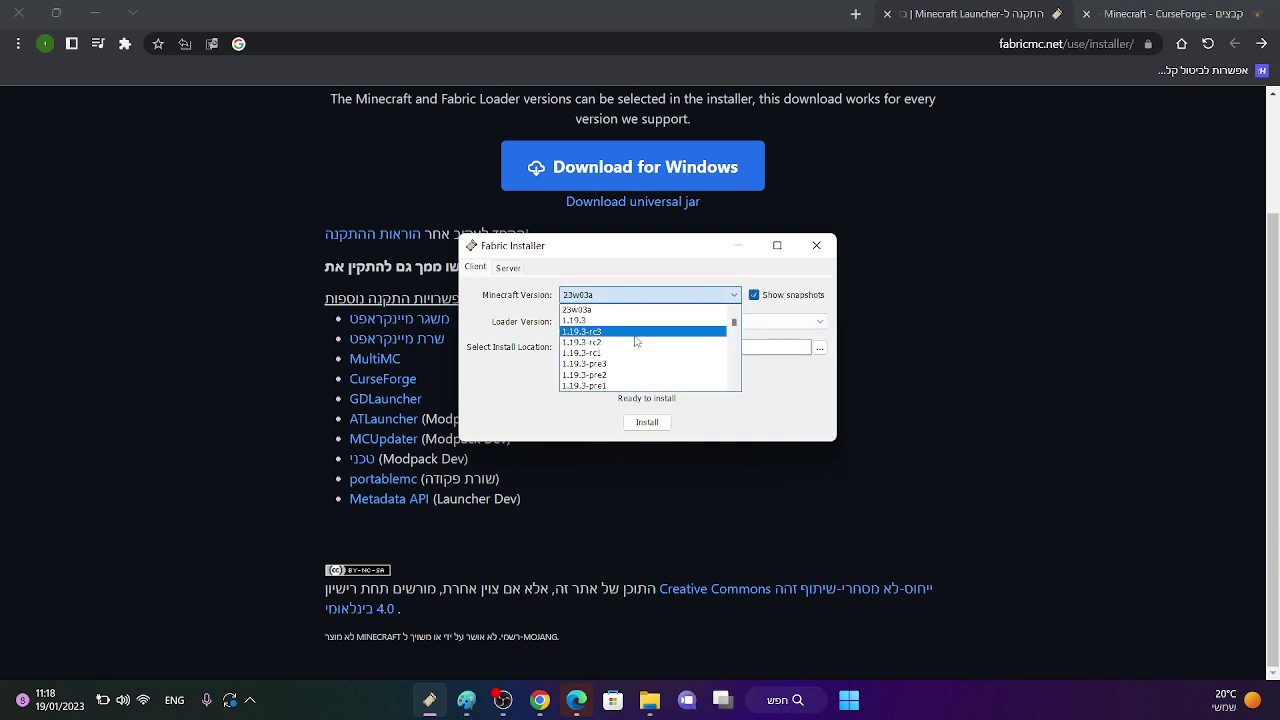
{"action": "left_click", "coordinate": [755, 281]}
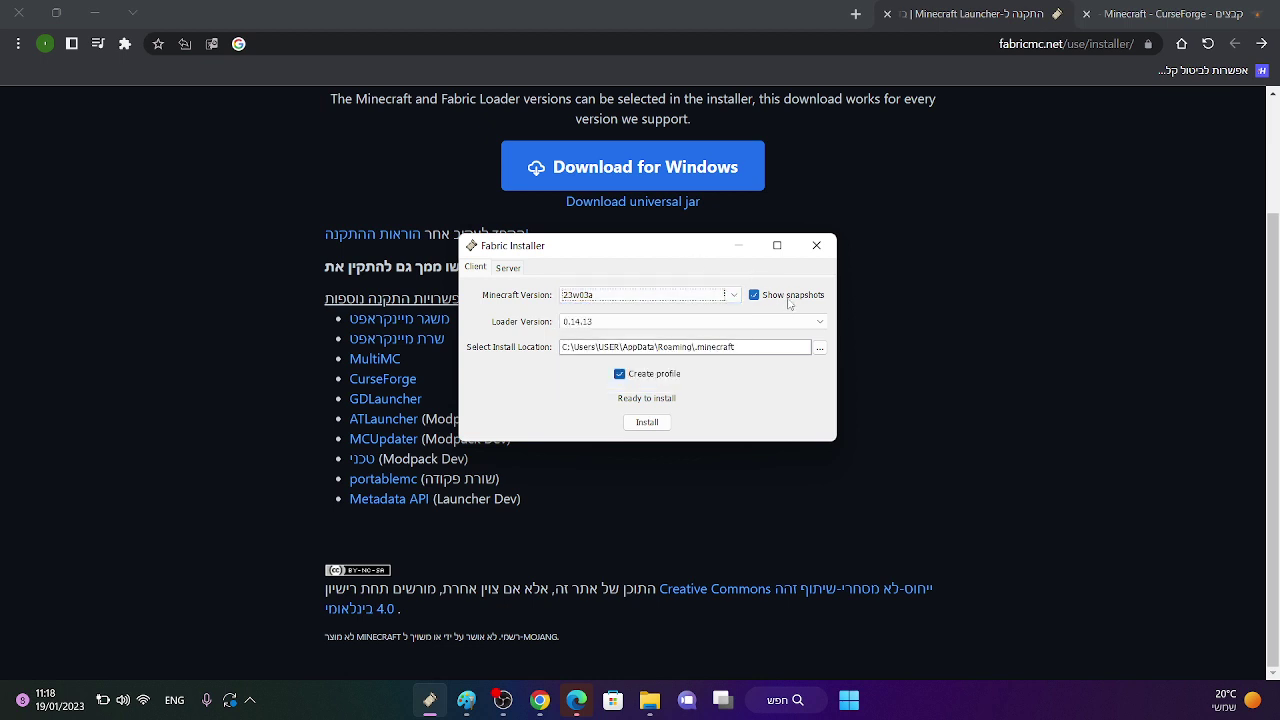
{"action": "left_click", "coordinate": [790, 302]}
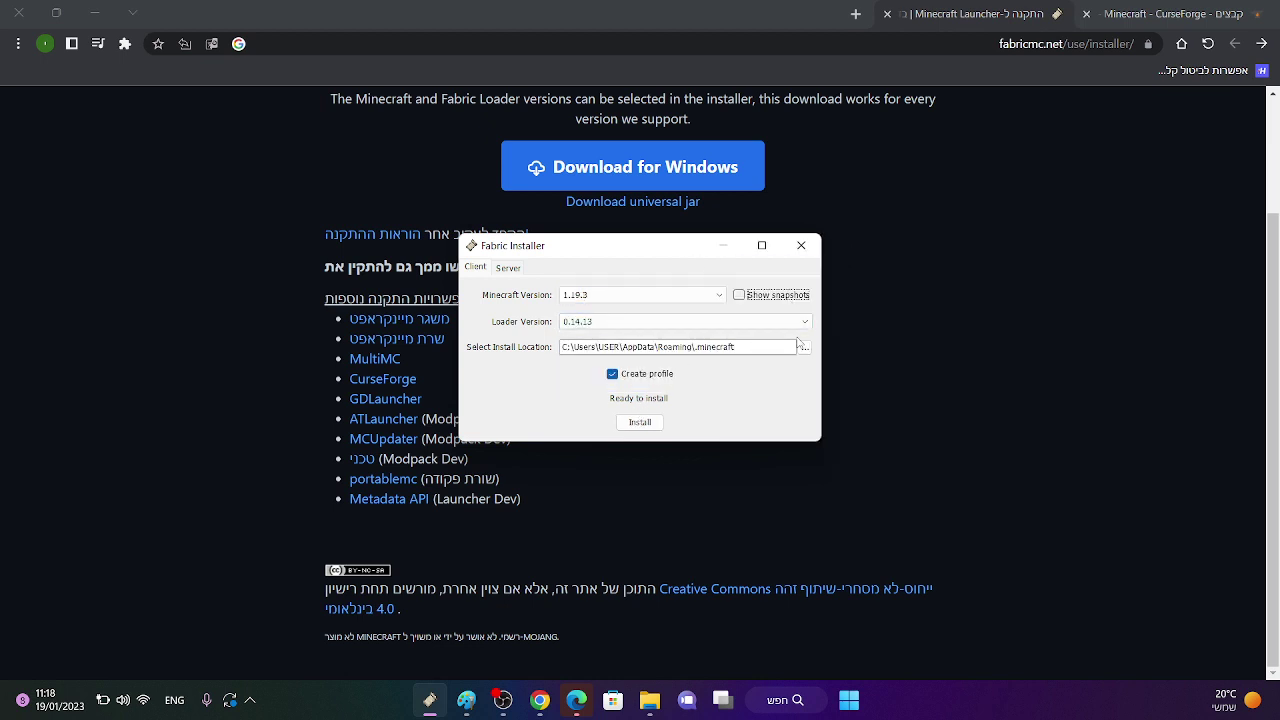
Browse for the Fabric install location and confirm the .minecraft folder under AppData\Roaming.
{"action": "left_click", "coordinate": [804, 347]}
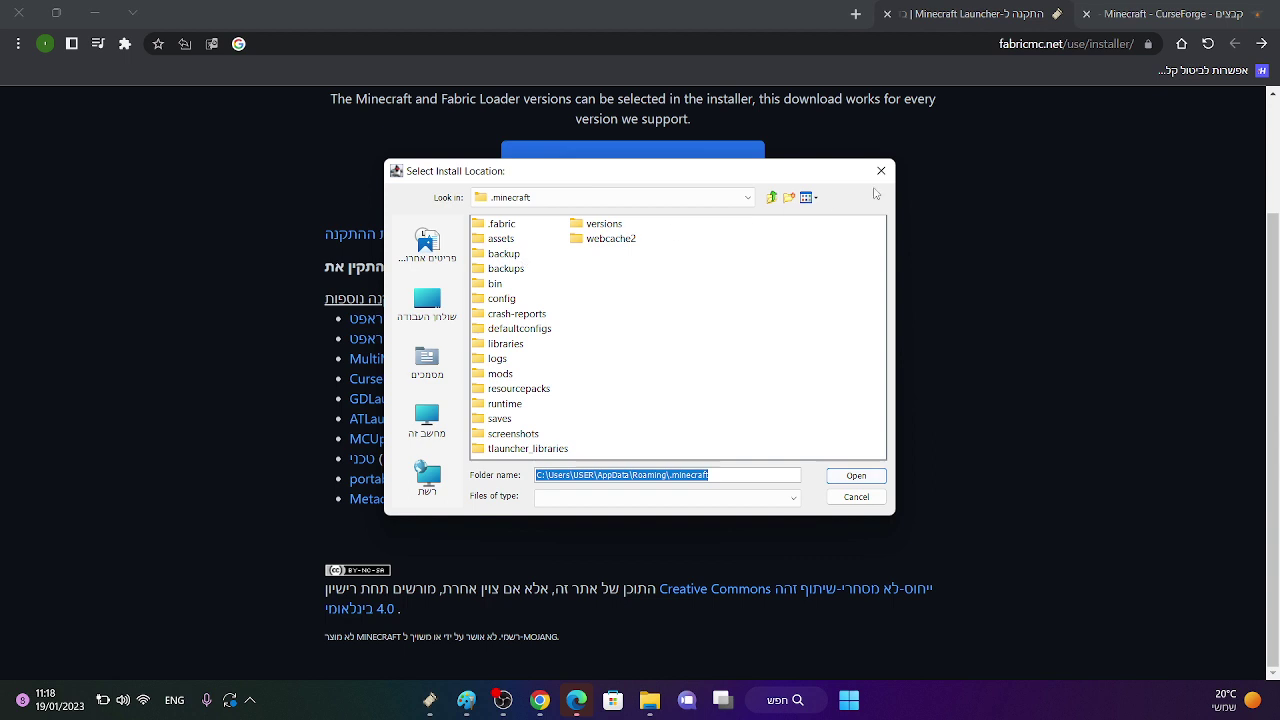
{"action": "left_click", "coordinate": [777, 470]}
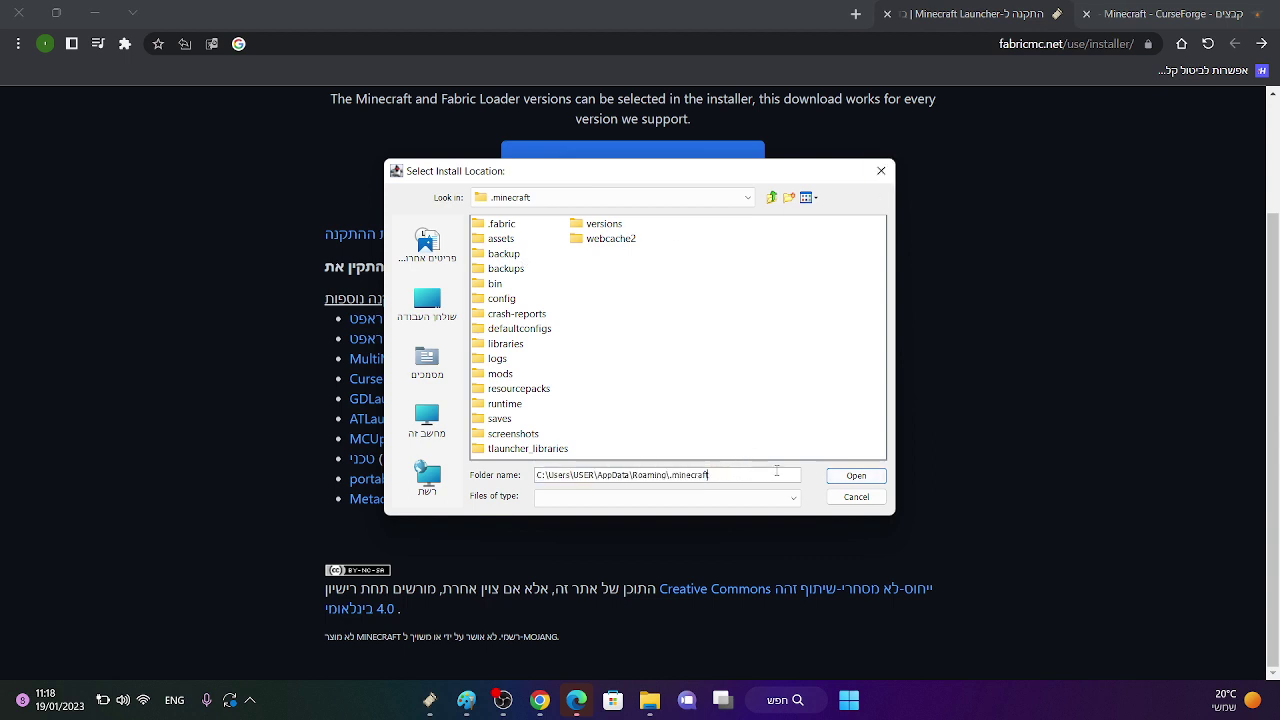
{"action": "left_click", "coordinate": [847, 475]}
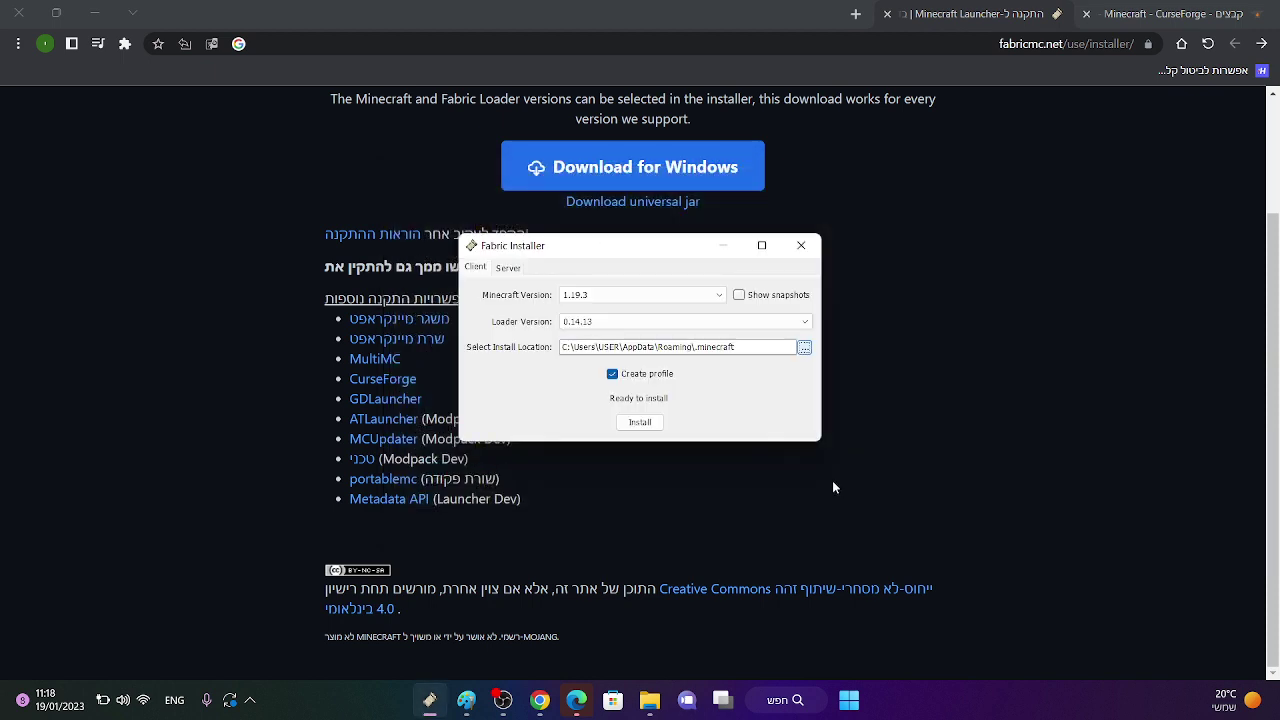
Install Fabric Loader 0.14.13 for Minecraft 1.19.3, continuing despite the open launcher, and close the installer.
{"action": "left_click", "coordinate": [637, 424]}
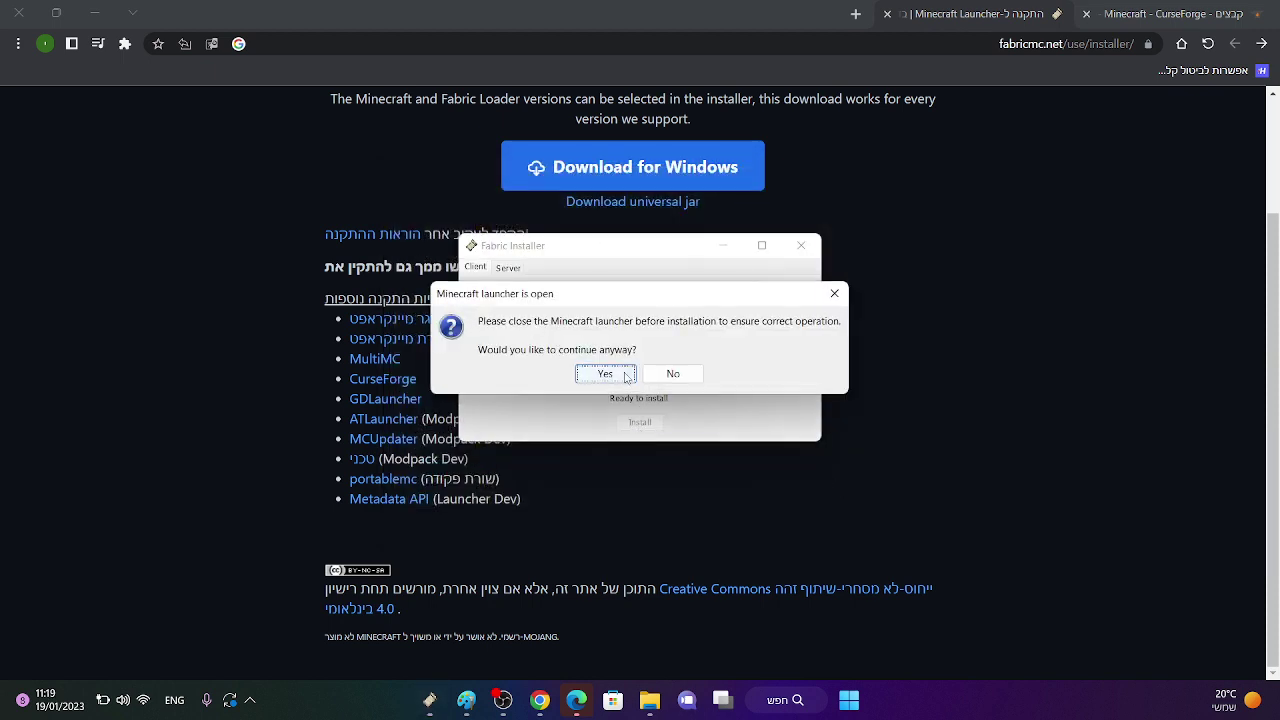
{"action": "left_click", "coordinate": [625, 375]}
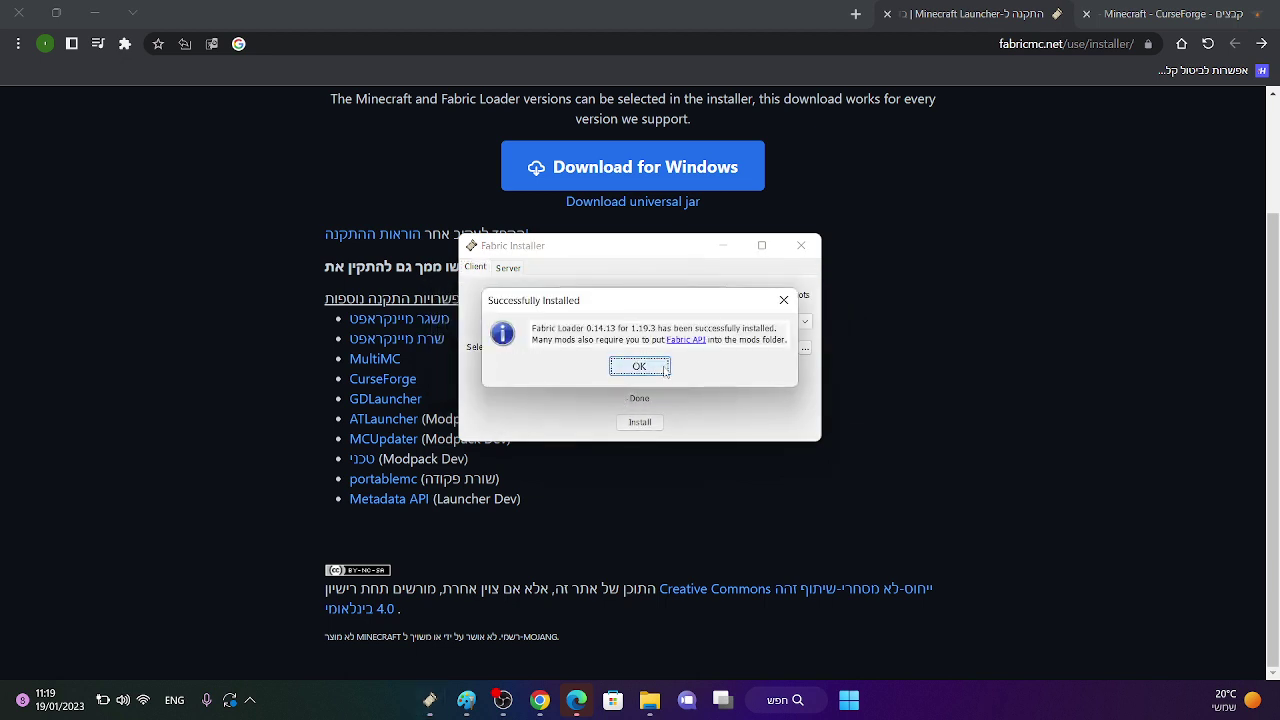
{"action": "left_click", "coordinate": [660, 367]}
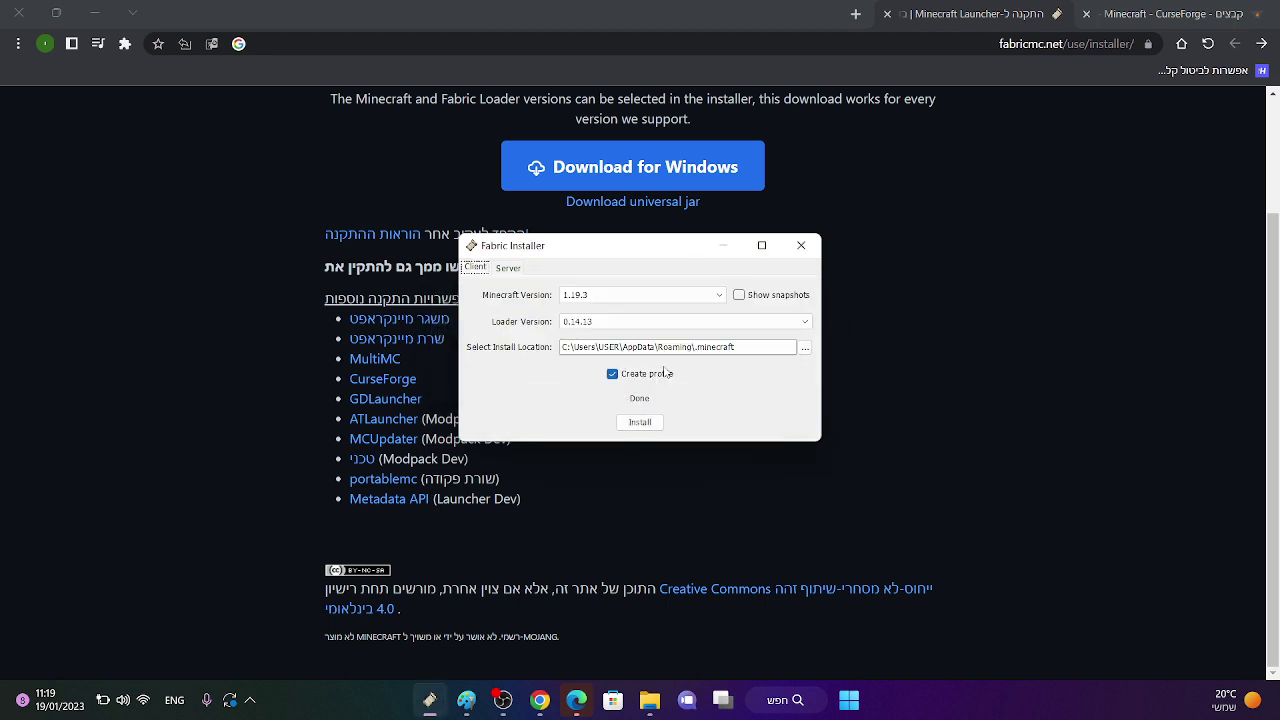
{"action": "left_click", "coordinate": [808, 250]}
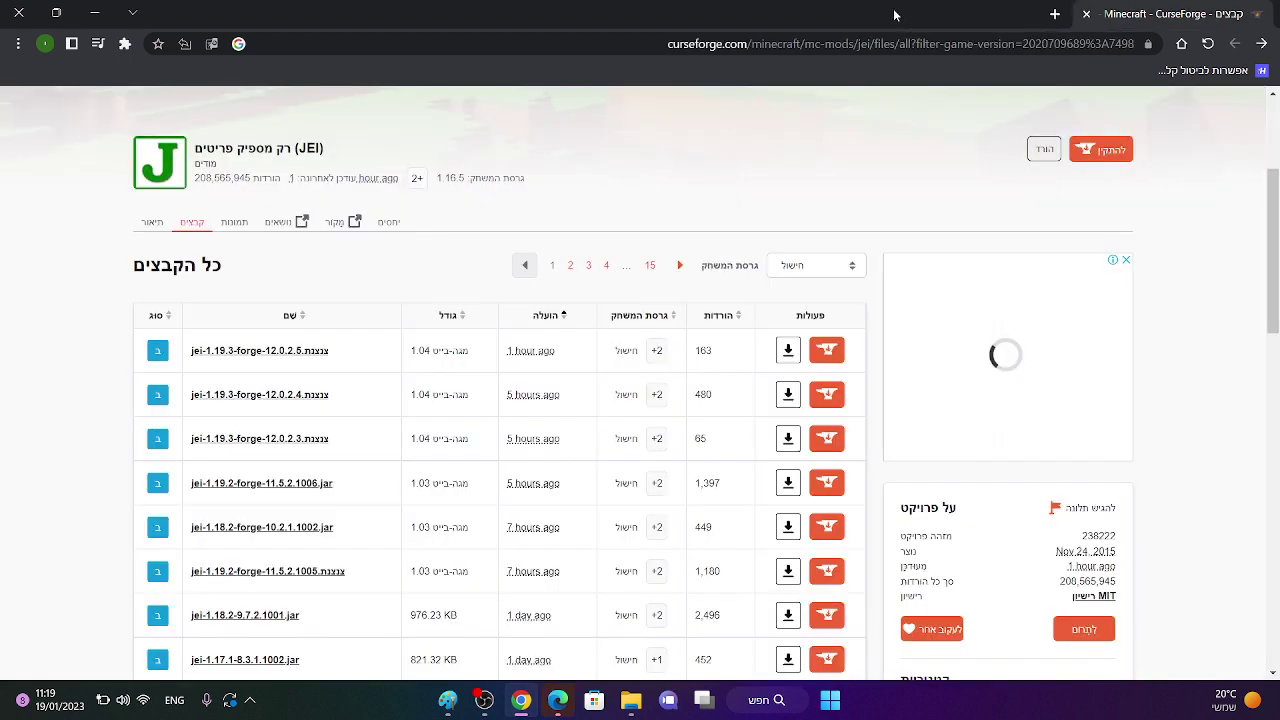
Close the Fabric installer page and search Google for "minecraft fabric api" in a new tab.
{"action": "left_click", "coordinate": [888, 14]}
{"action": "left_click", "coordinate": [1055, 14]}
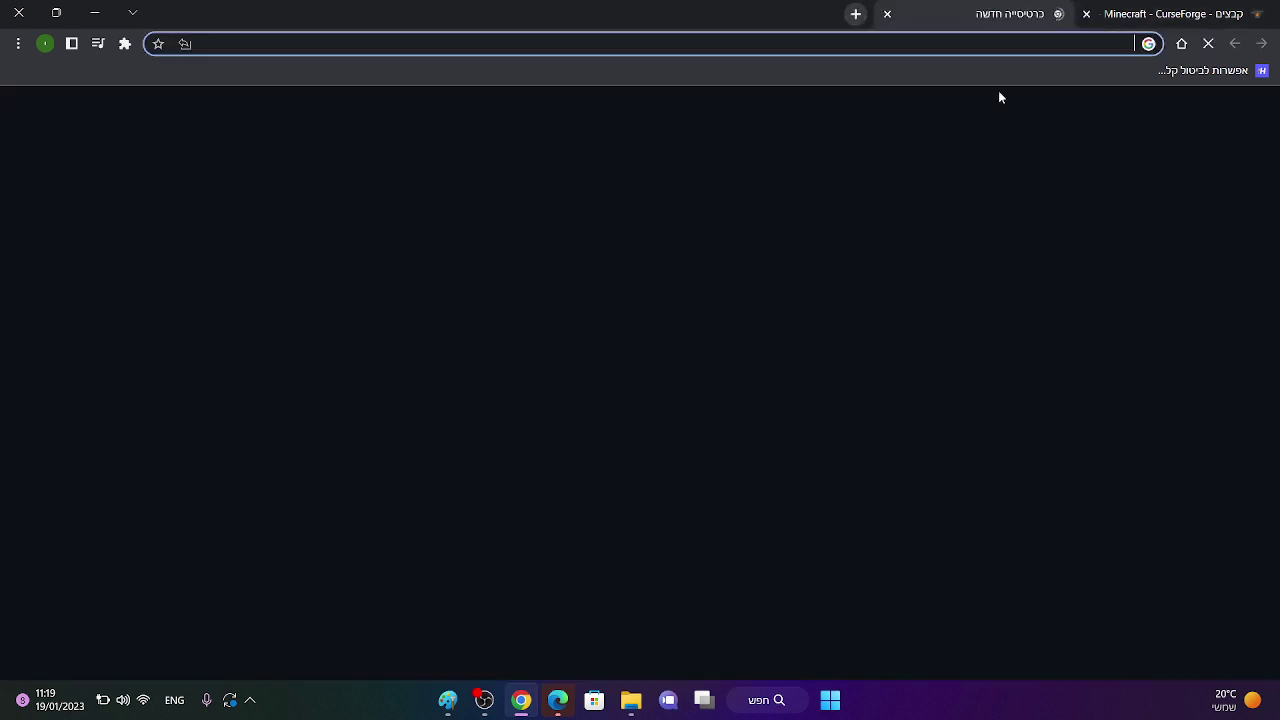
{"action": "left_click", "coordinate": [720, 350]}
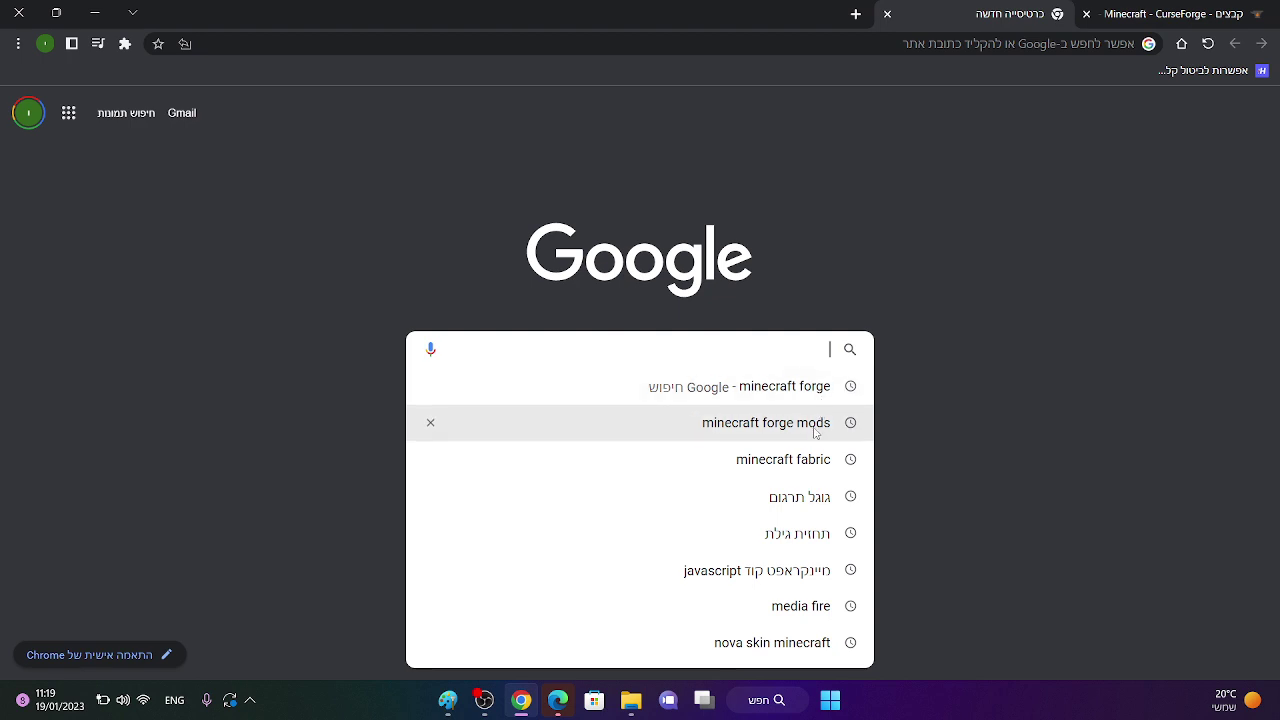
{"action": "left_click", "coordinate": [813, 459]}
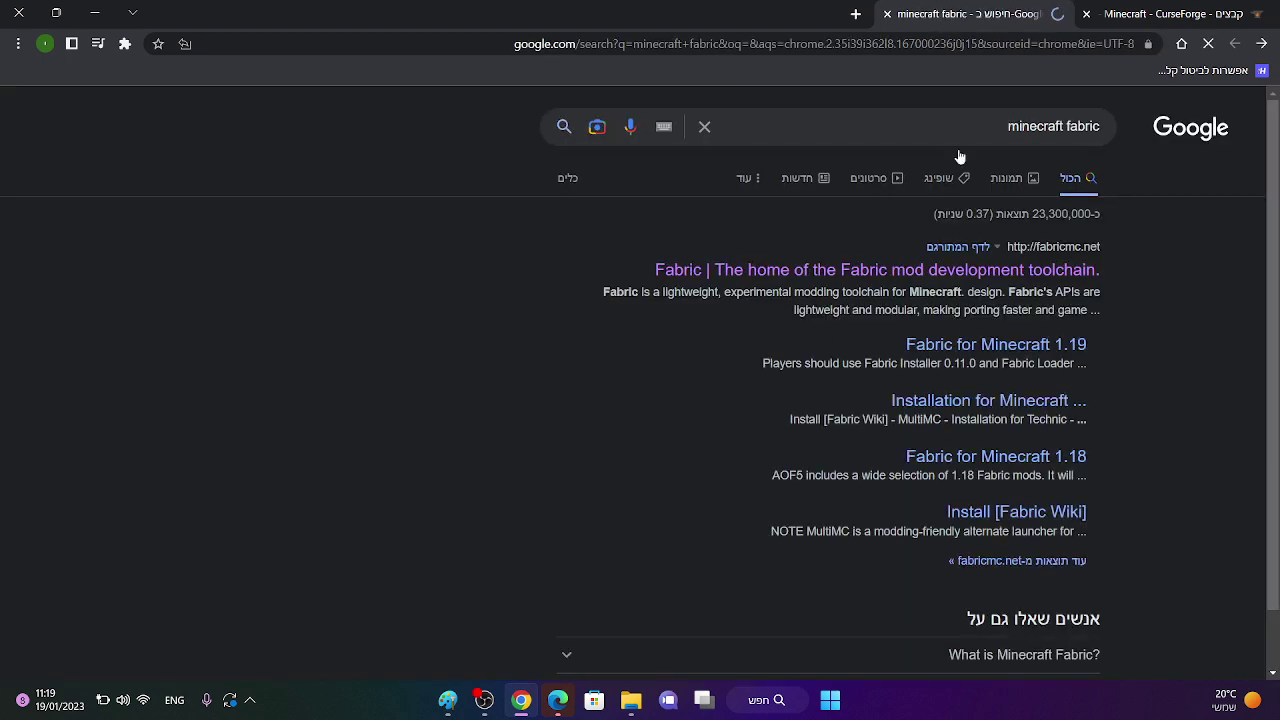
{"action": "left_click", "coordinate": [964, 122]}
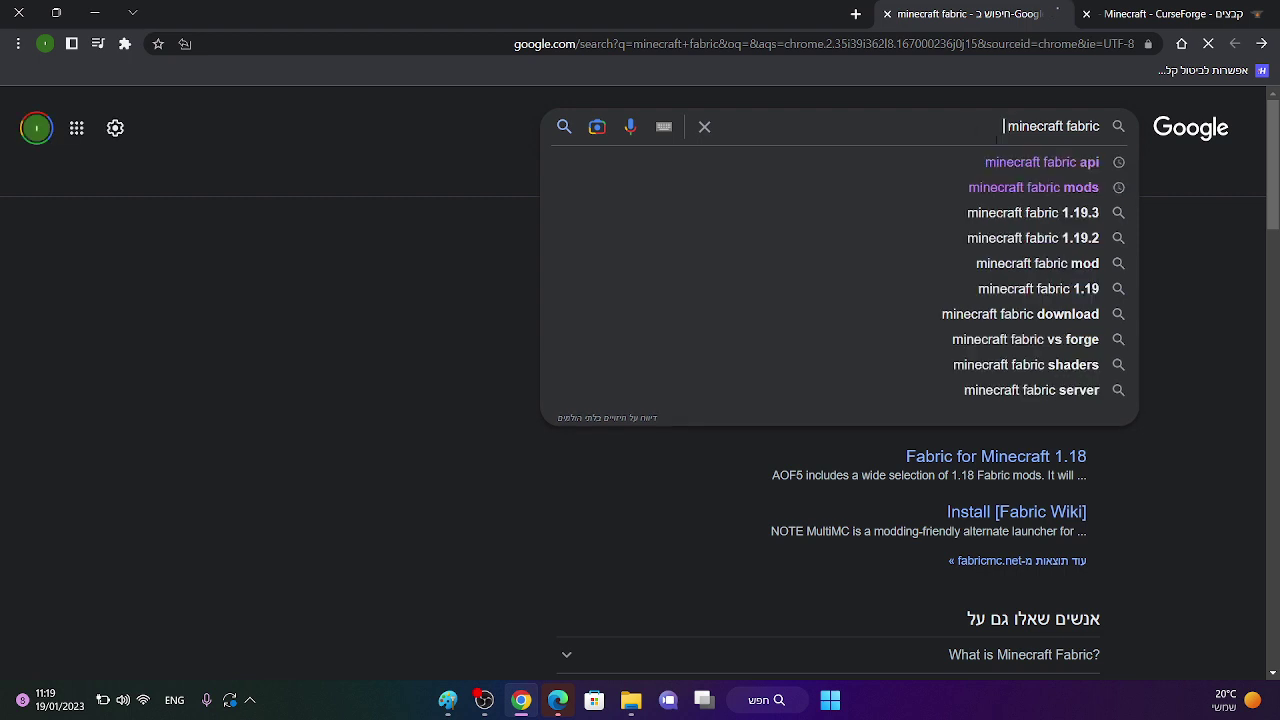
{"action": "left_click", "coordinate": [1076, 161]}
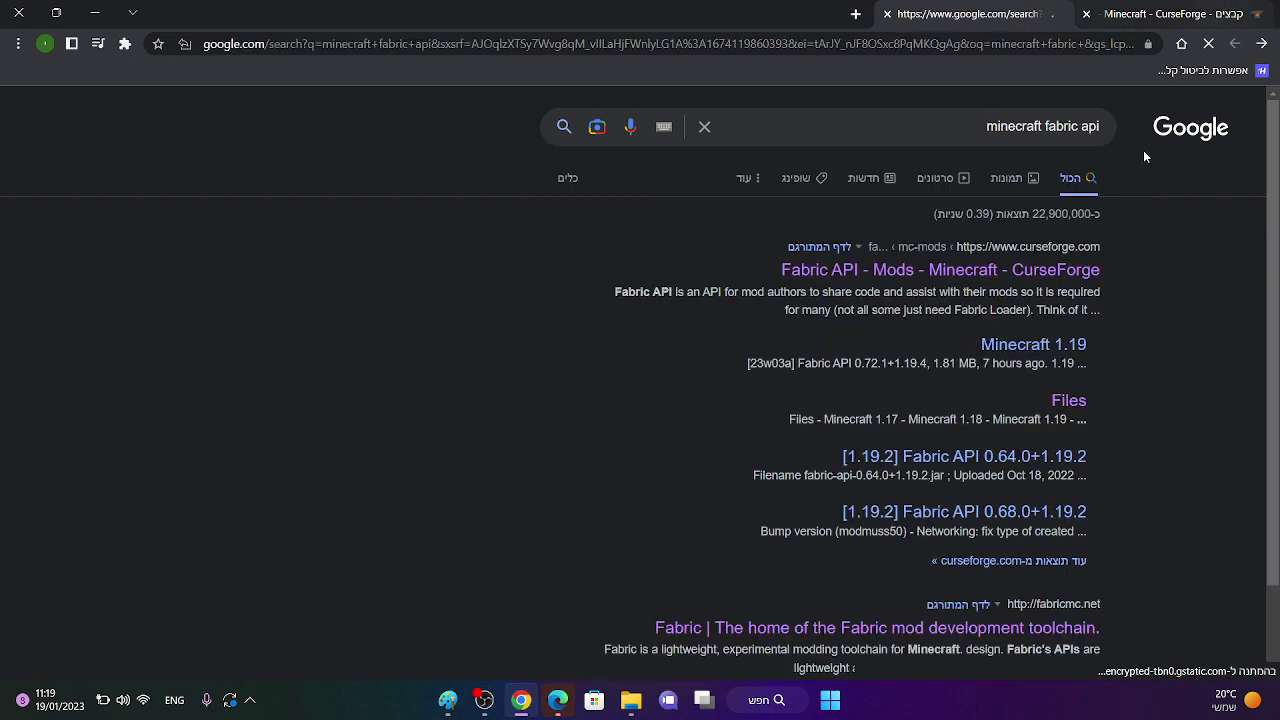
Open the Fabric API project's files on CurseForge and download [1.19.2] Fabric API 0.72.0+1.19.2.
{"action": "left_click", "coordinate": [1041, 268]}
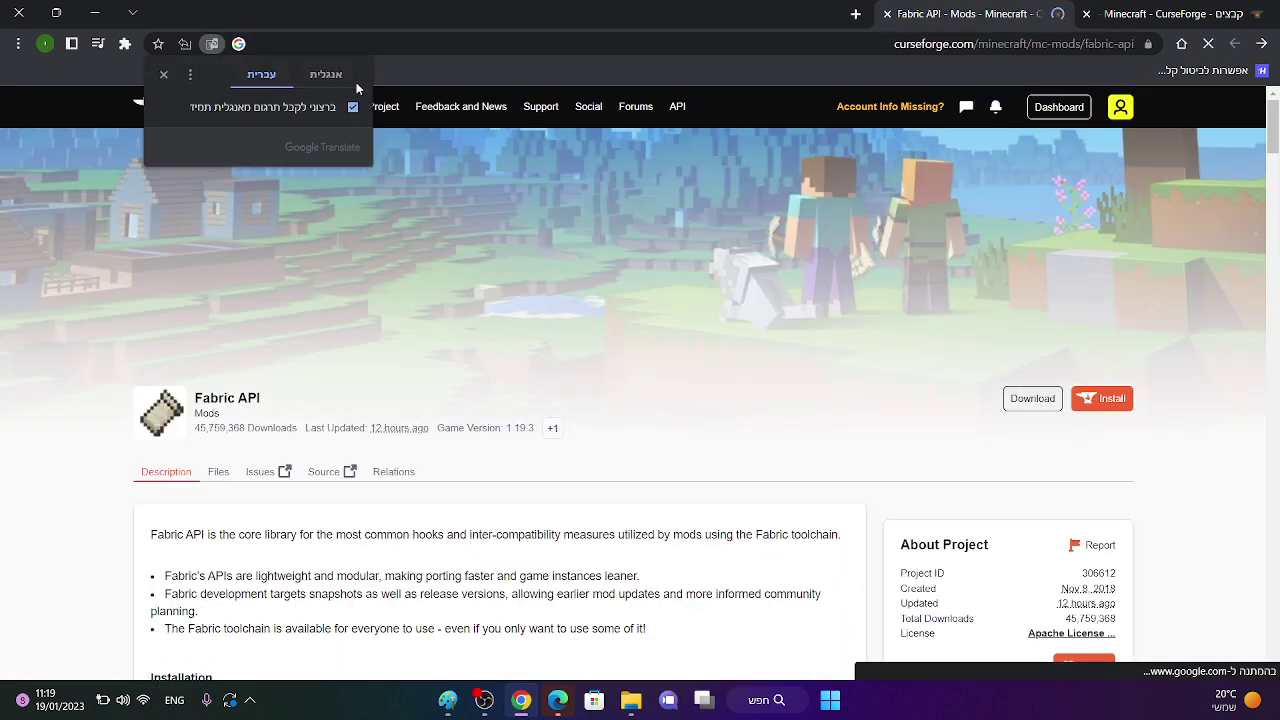
{"action": "left_click", "coordinate": [329, 80]}
{"action": "scroll", "coordinate": [609, 422], "scroll_direction": "down", "scroll_amount": 5}
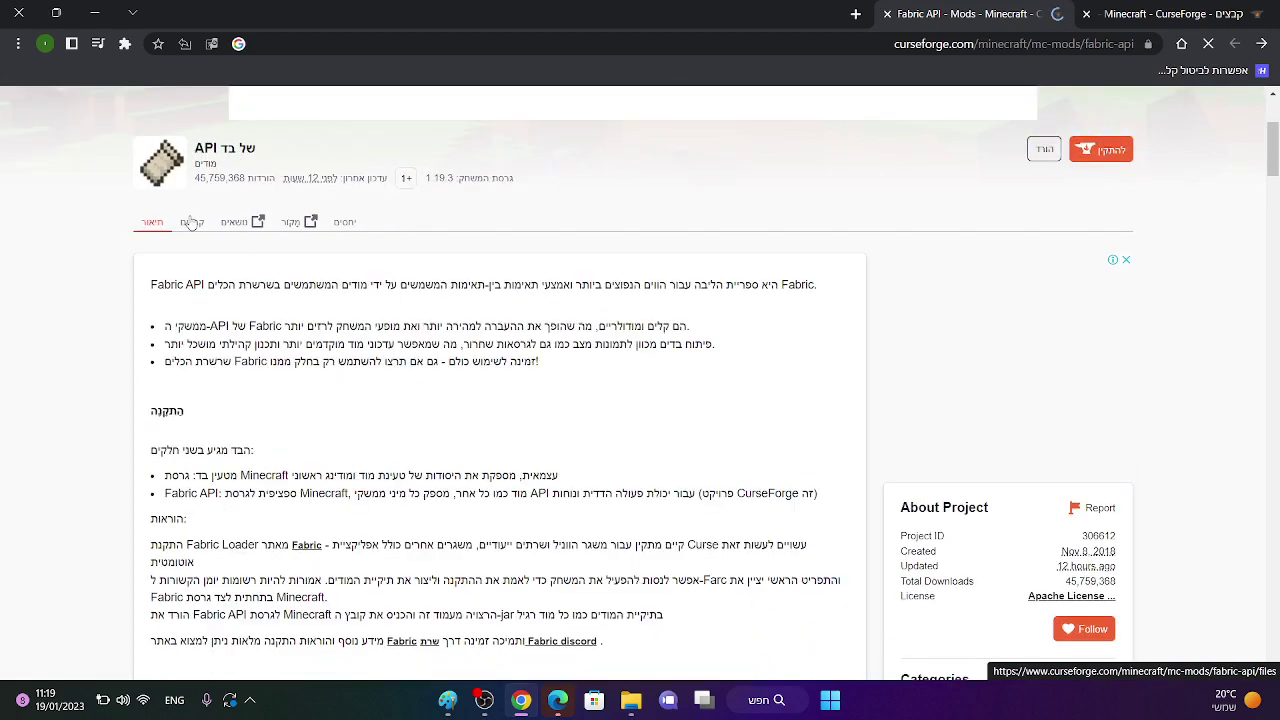
{"action": "left_click", "coordinate": [190, 222]}
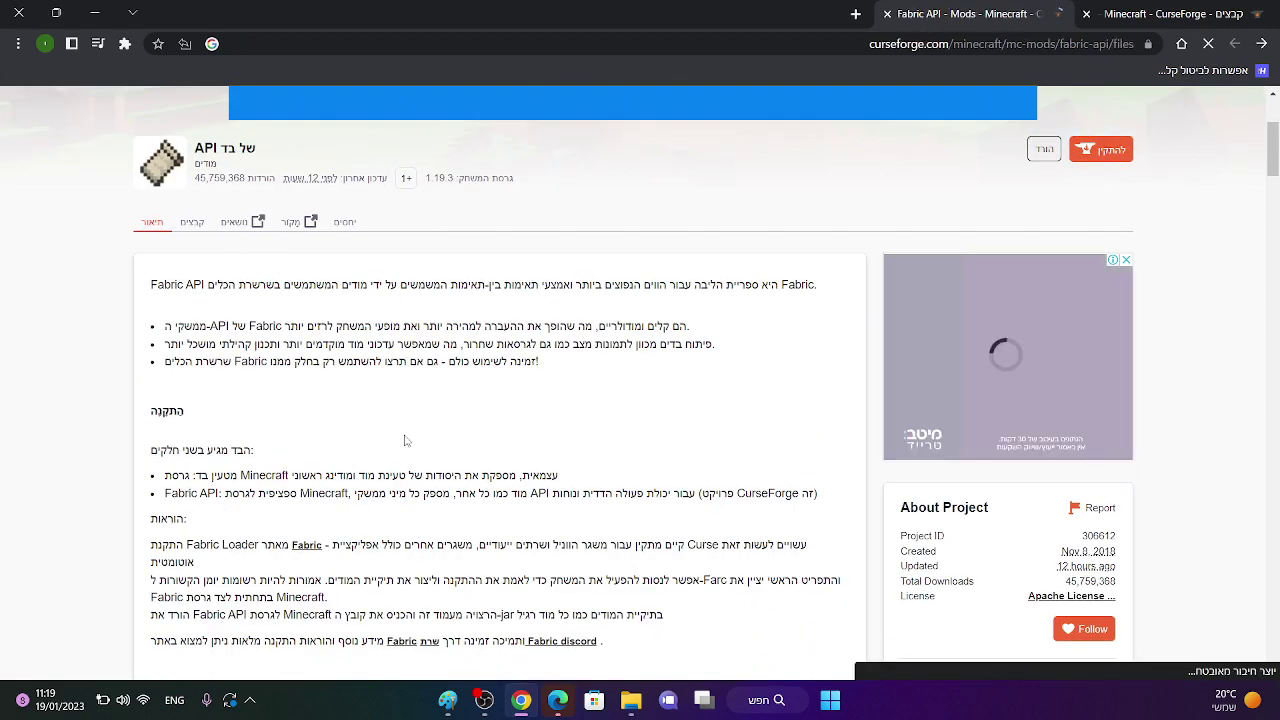
{"action": "scroll", "coordinate": [431, 330], "scroll_direction": "down", "scroll_amount": 7}
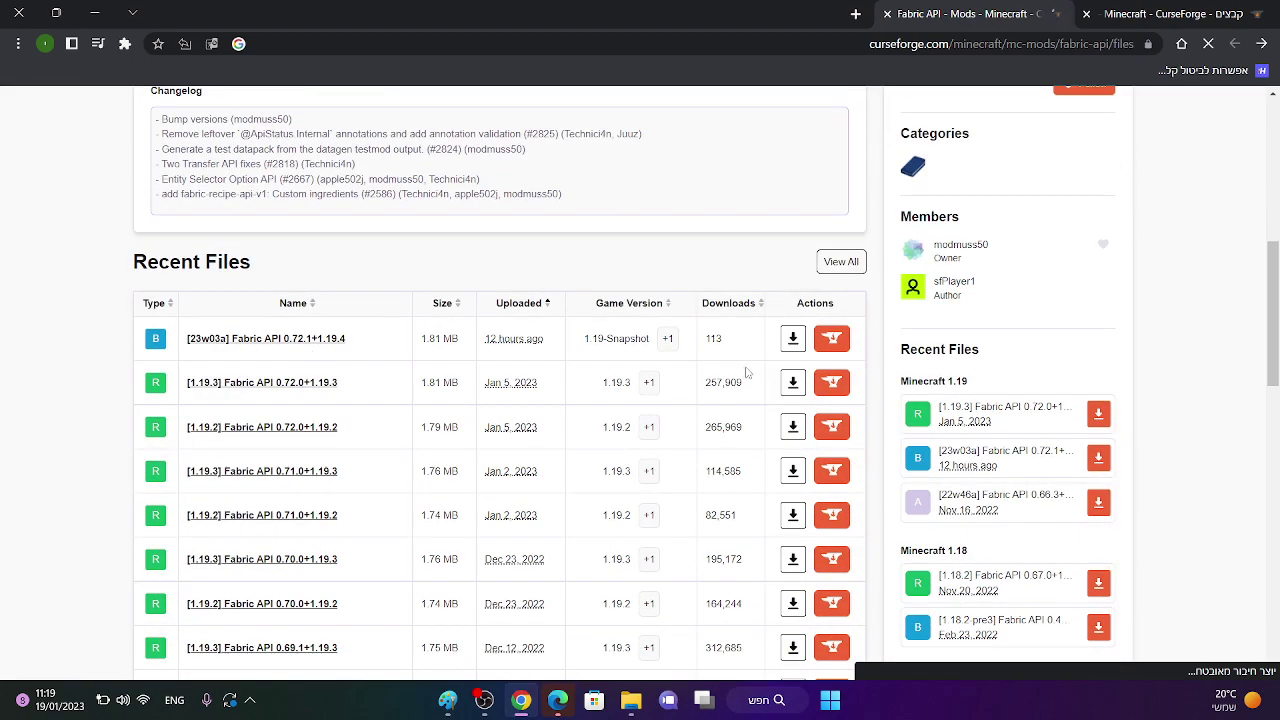
{"action": "left_click", "coordinate": [793, 427]}
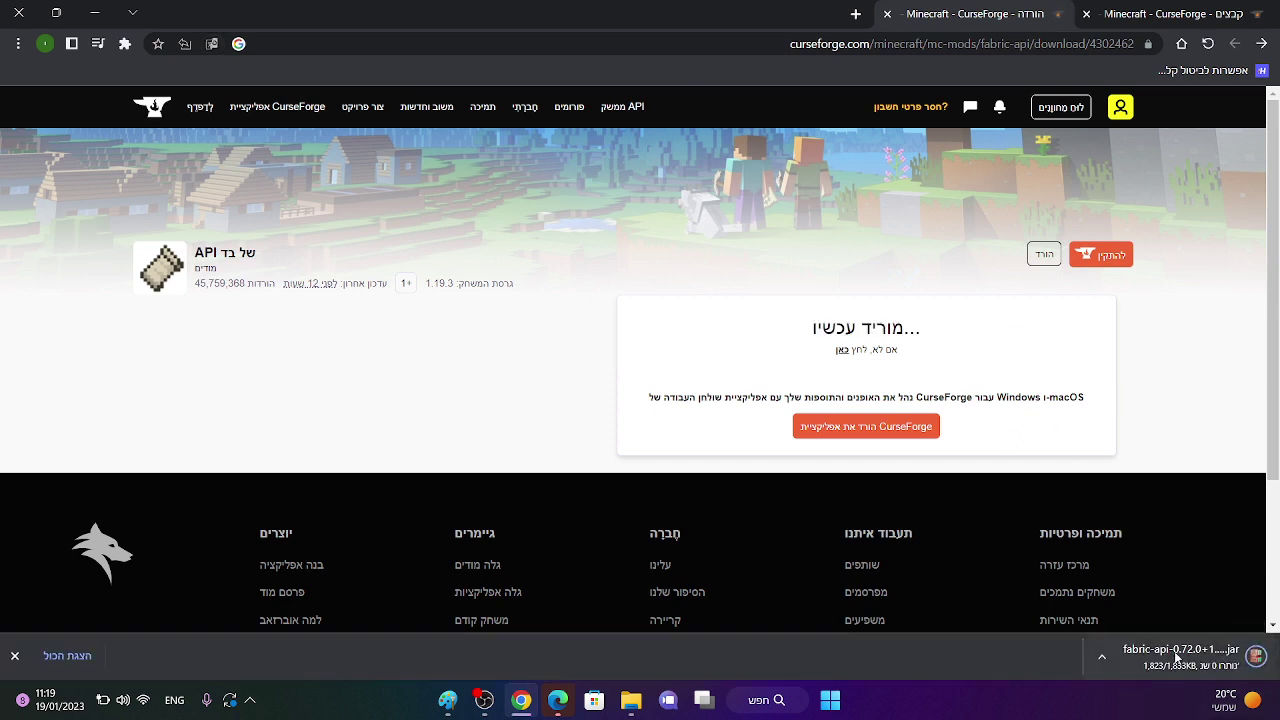
Show the downloaded fabric-api-0.72.0+1.19.2.jar in the downloads folder and copy the file.
{"action": "left_click", "coordinate": [1104, 657]}
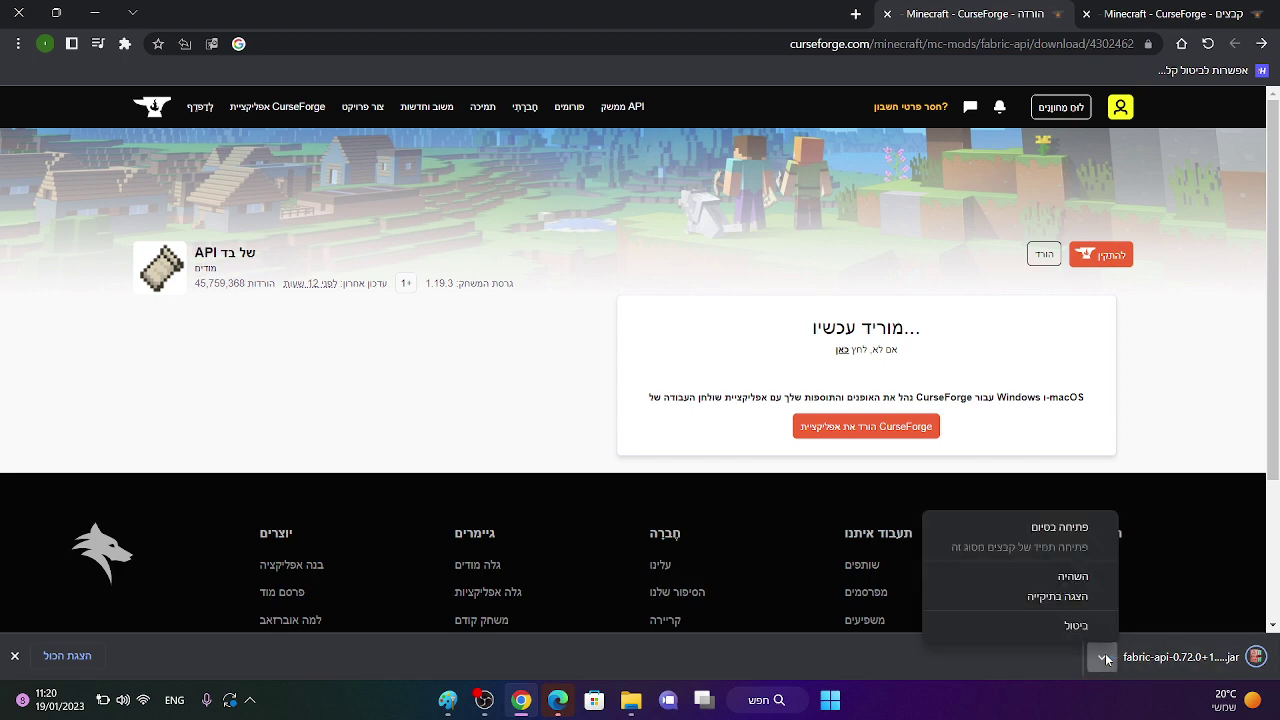
{"action": "left_click", "coordinate": [1093, 597]}
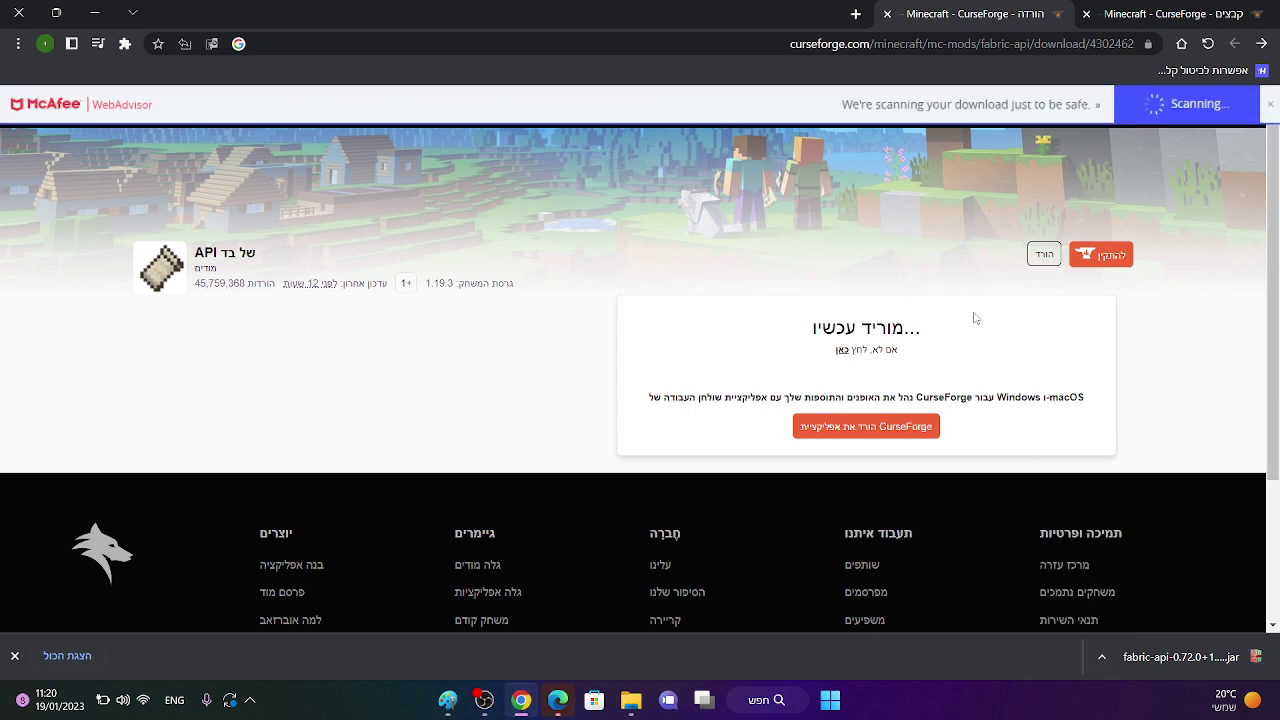
{"action": "left_click", "coordinate": [1102, 656]}
{"action": "left_click", "coordinate": [1100, 597]}
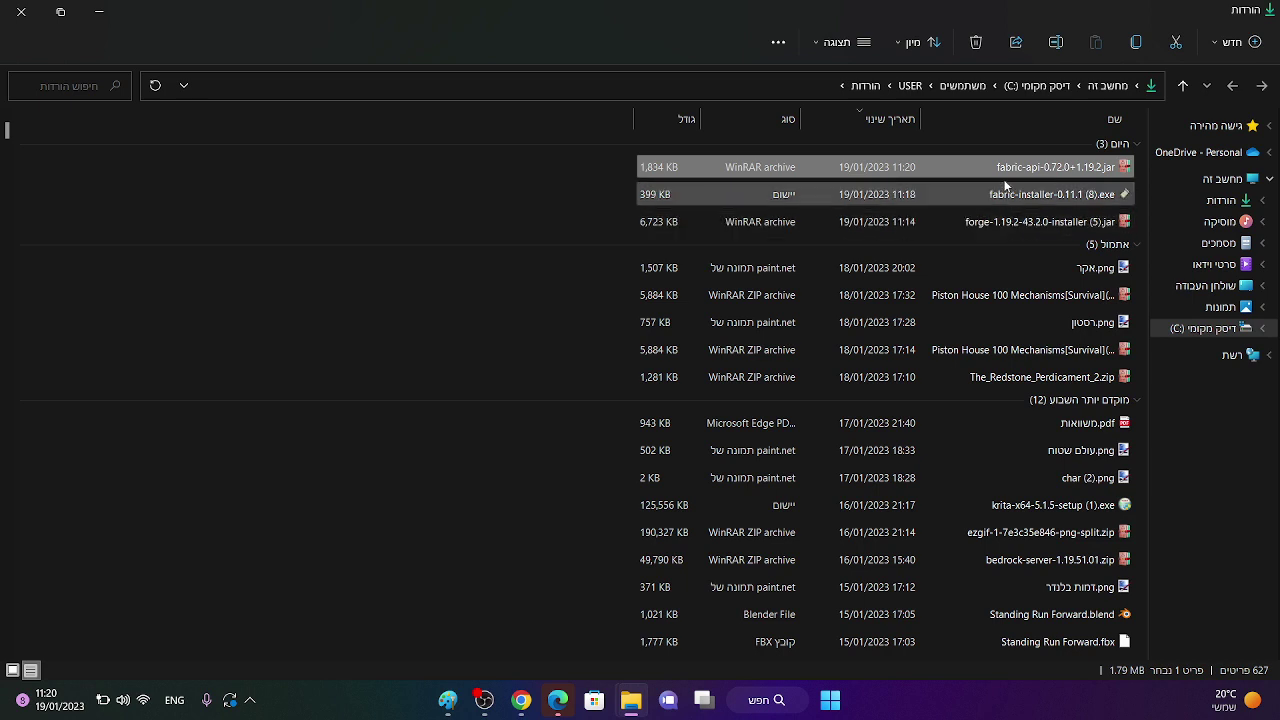
{"action": "left_click_drag", "start_coordinate": [1029, 167], "coordinate": [1079, 174]}
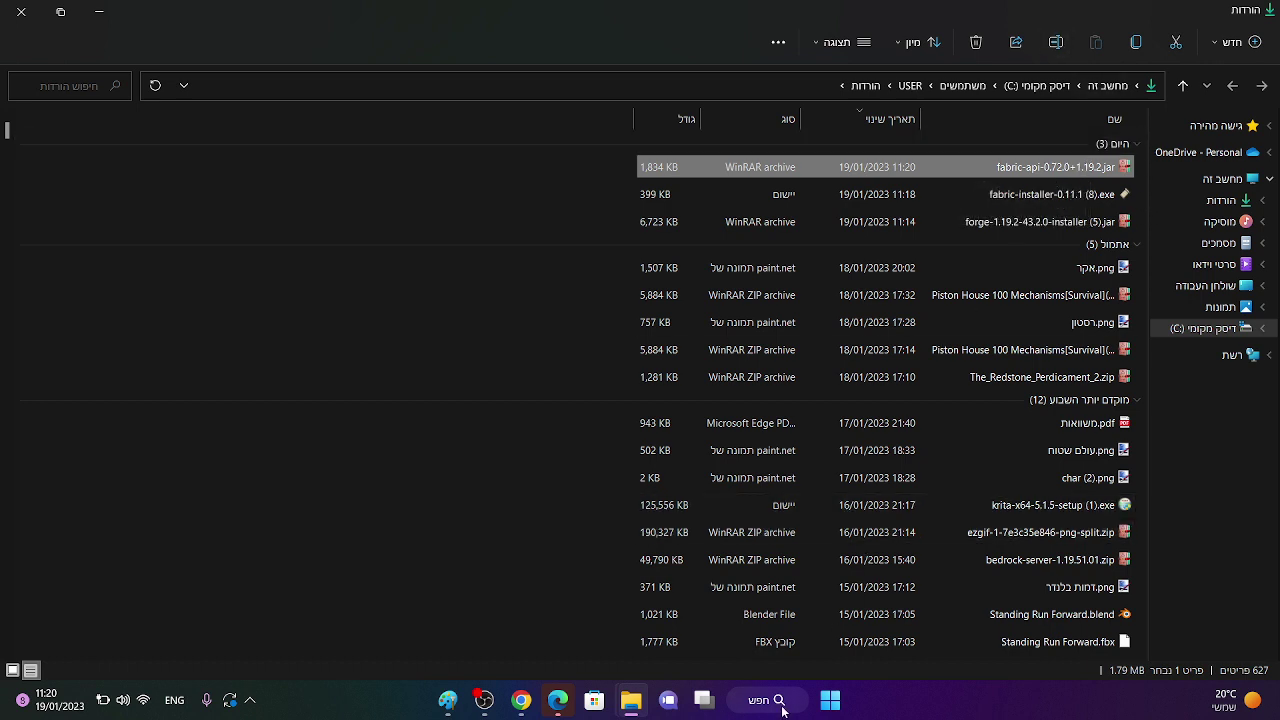
{"action": "left_click", "coordinate": [1138, 43]}
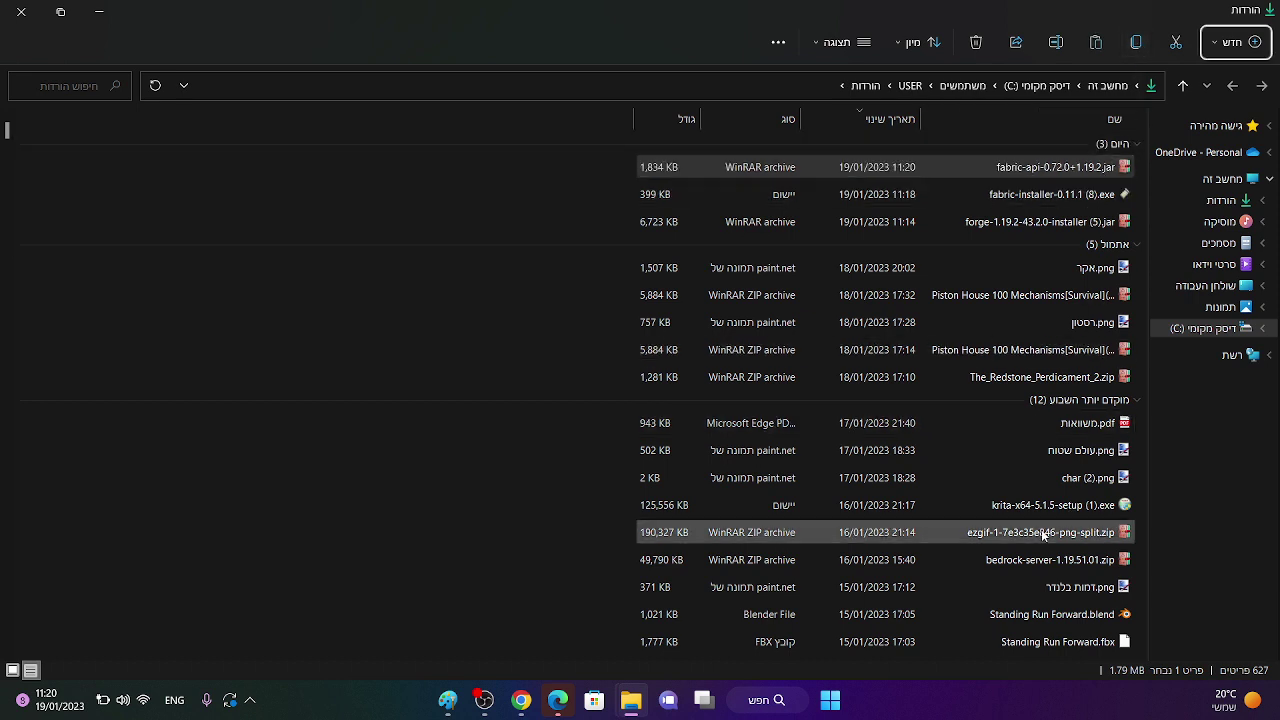
Go to the %appdata% folder through the Run dialog and open the .minecraft folder inside it.
{"action": "mouse_move", "coordinate": [1043, 534]}
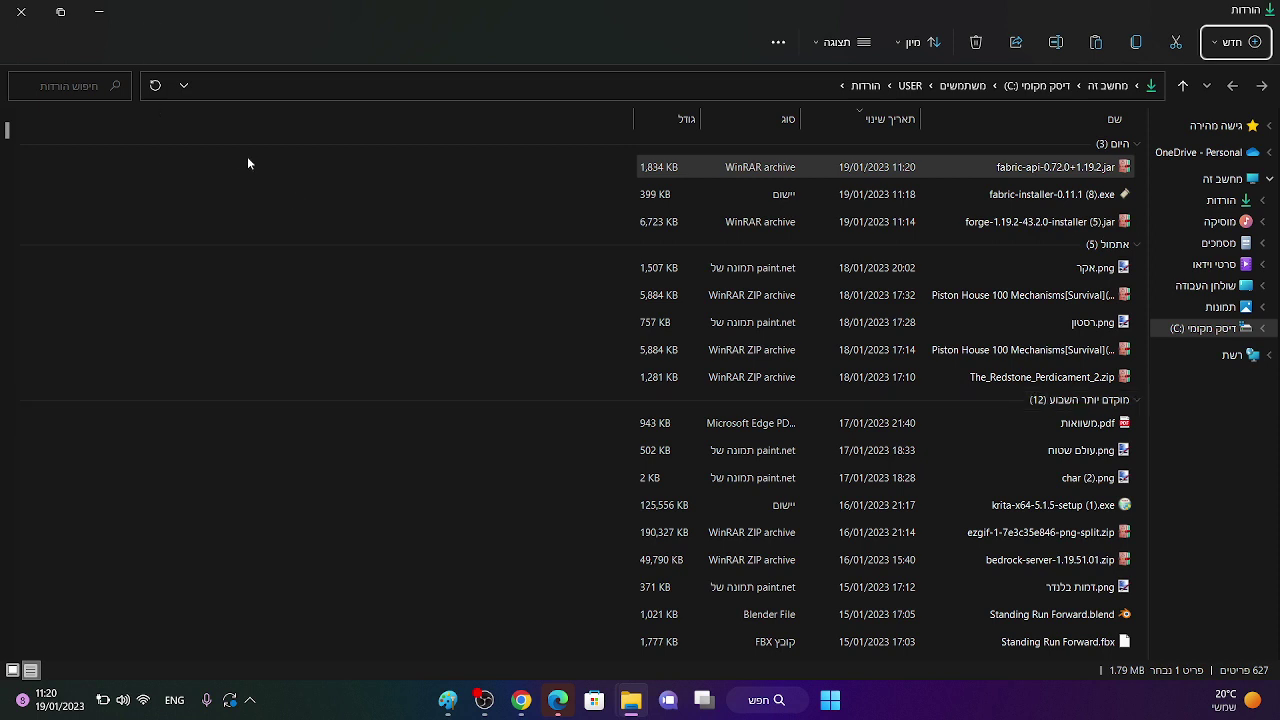
{"action": "key", "text": "super+r"}
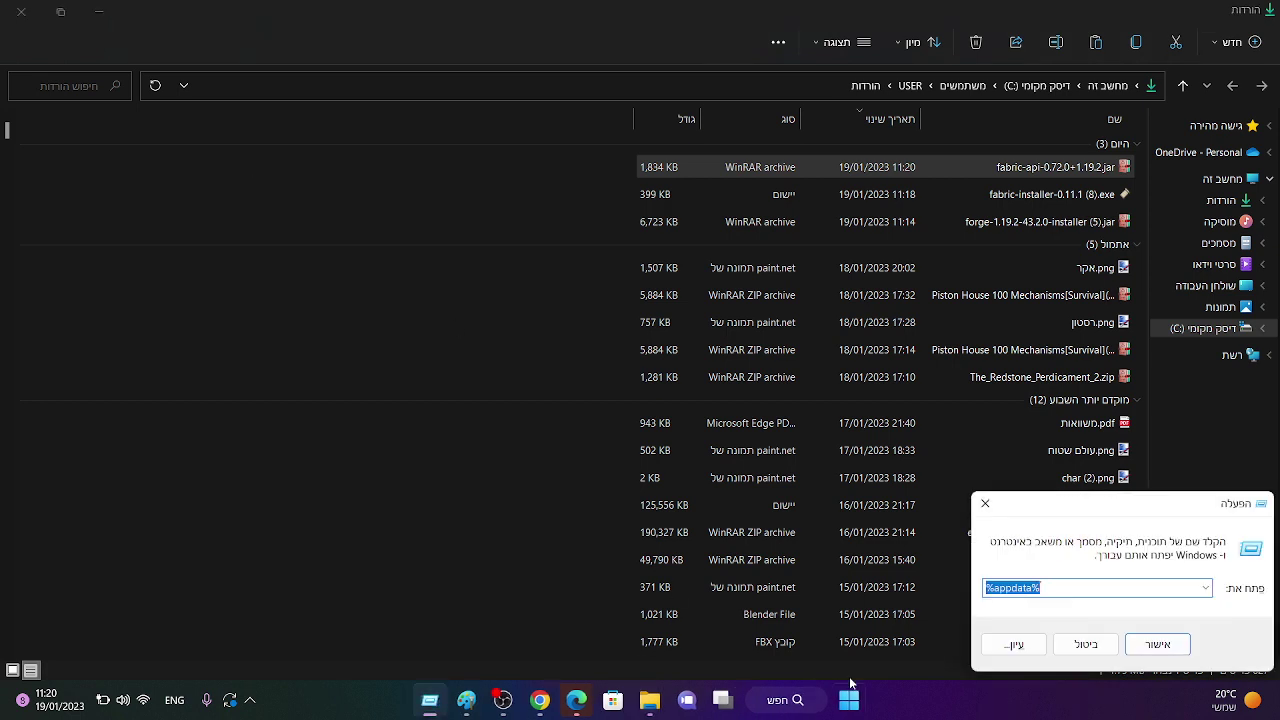
{"action": "left_click", "coordinate": [1062, 586]}
{"action": "left_click", "coordinate": [1142, 642]}
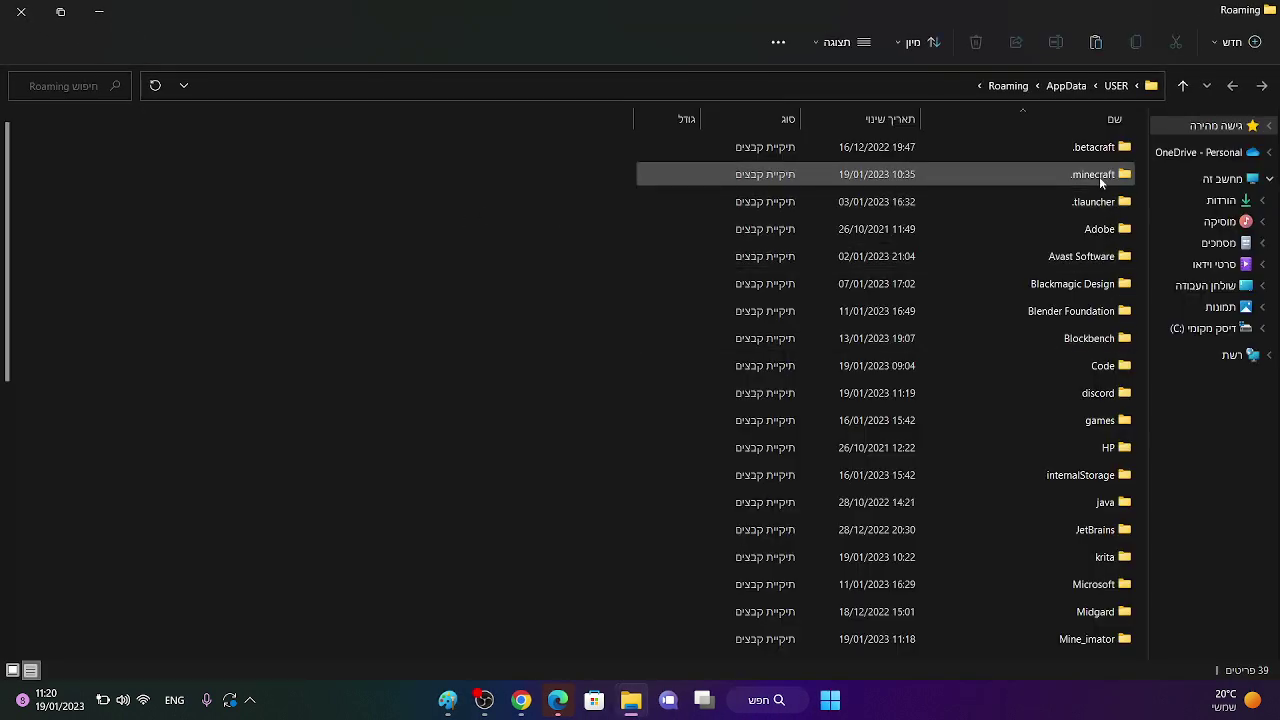
{"action": "double_click", "coordinate": [1100, 176]}
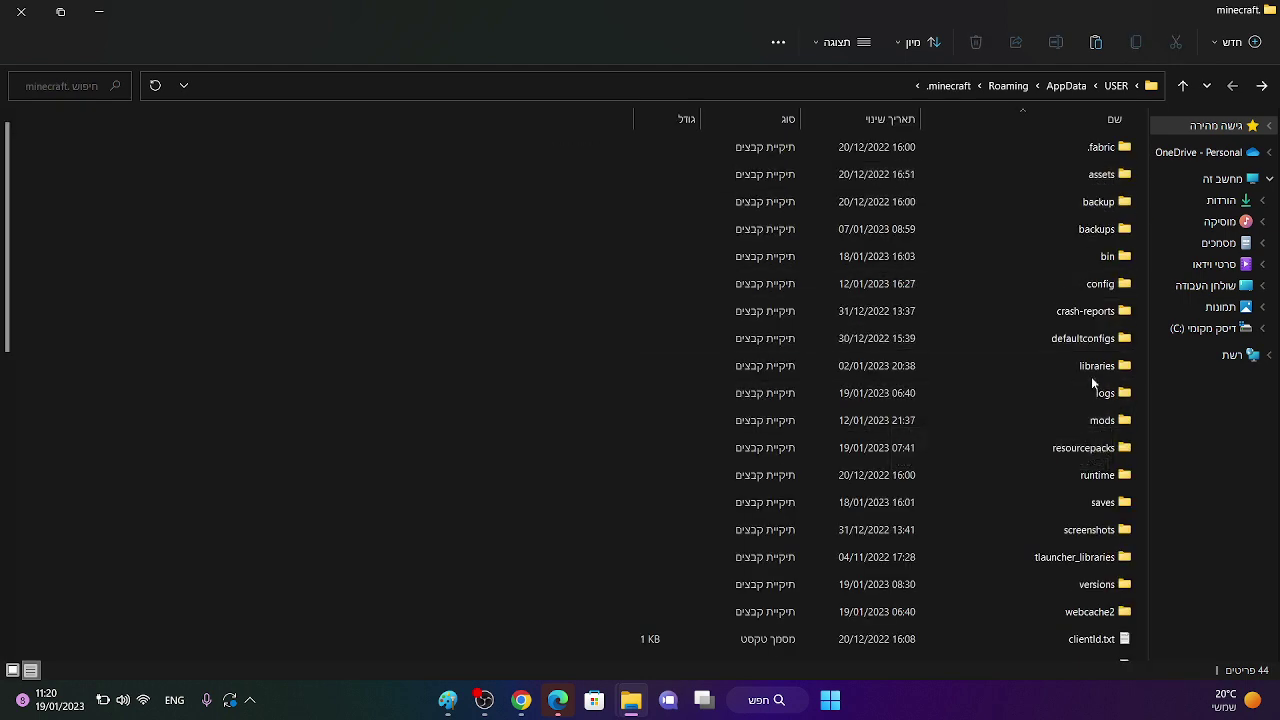
{"action": "scroll", "coordinate": [1095, 400], "scroll_direction": "down", "scroll_amount": 3}
{"action": "scroll", "coordinate": [1091, 376], "scroll_direction": "up", "scroll_amount": 3}
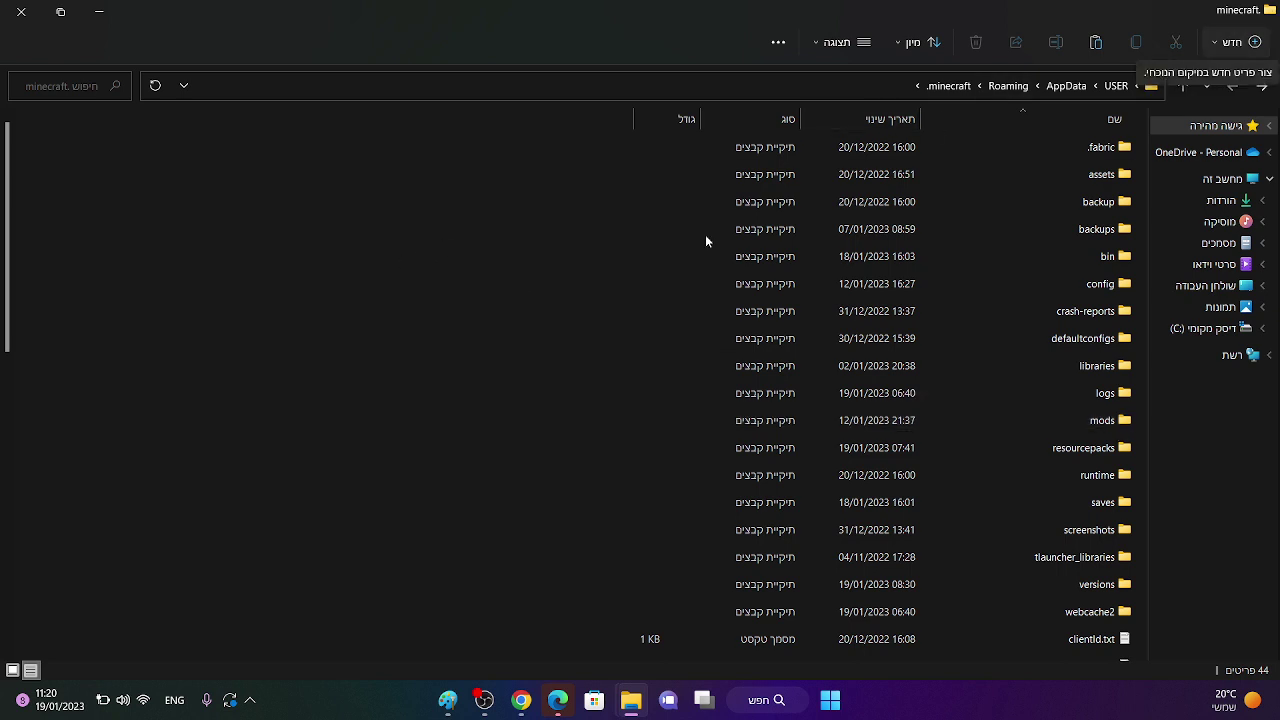
Create a new folder inside the .minecraft folder as a demonstration and delete it again.
{"action": "right_click", "coordinate": [503, 411]}
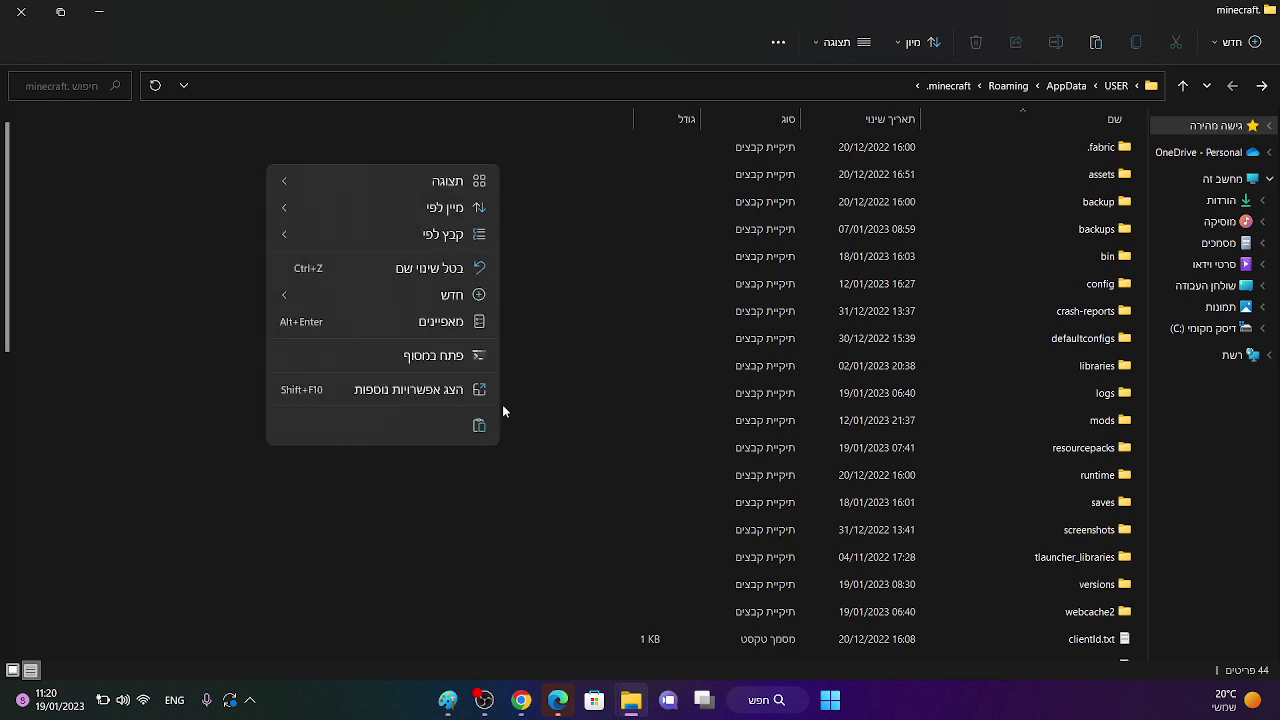
{"action": "left_click", "coordinate": [500, 442]}
{"action": "right_click", "coordinate": [500, 443]}
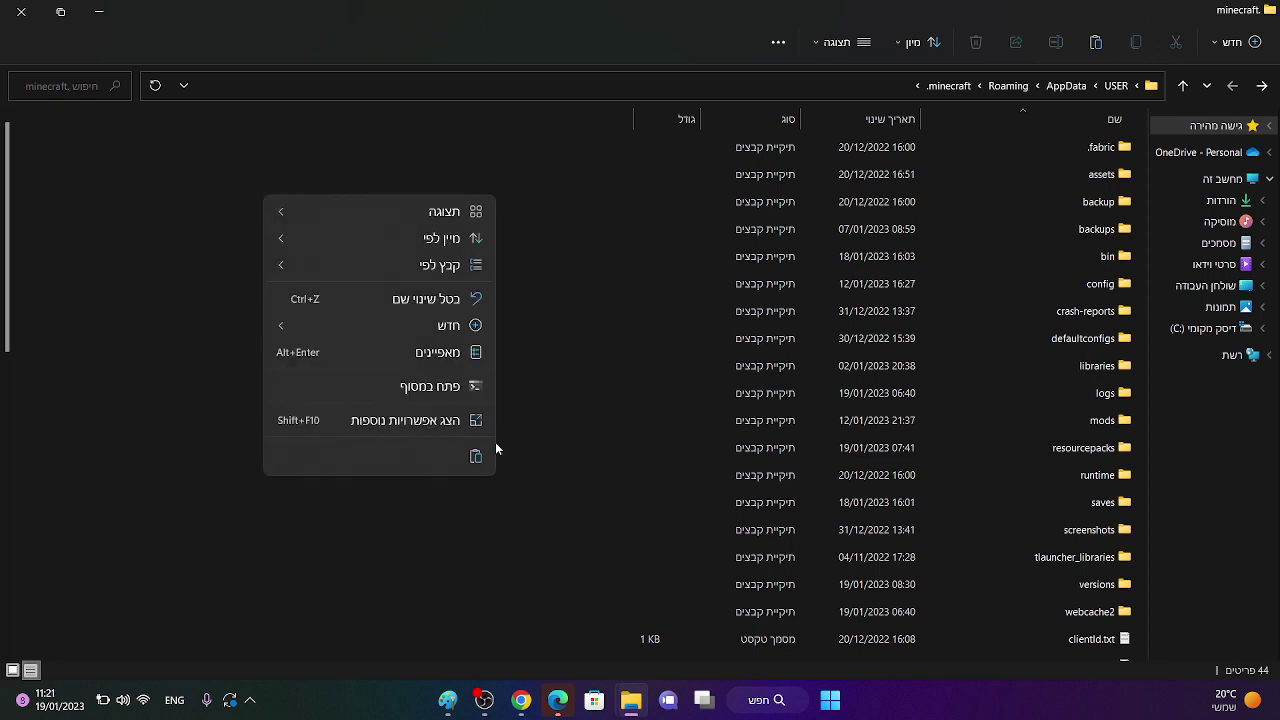
{"action": "mouse_move", "coordinate": [467, 322]}
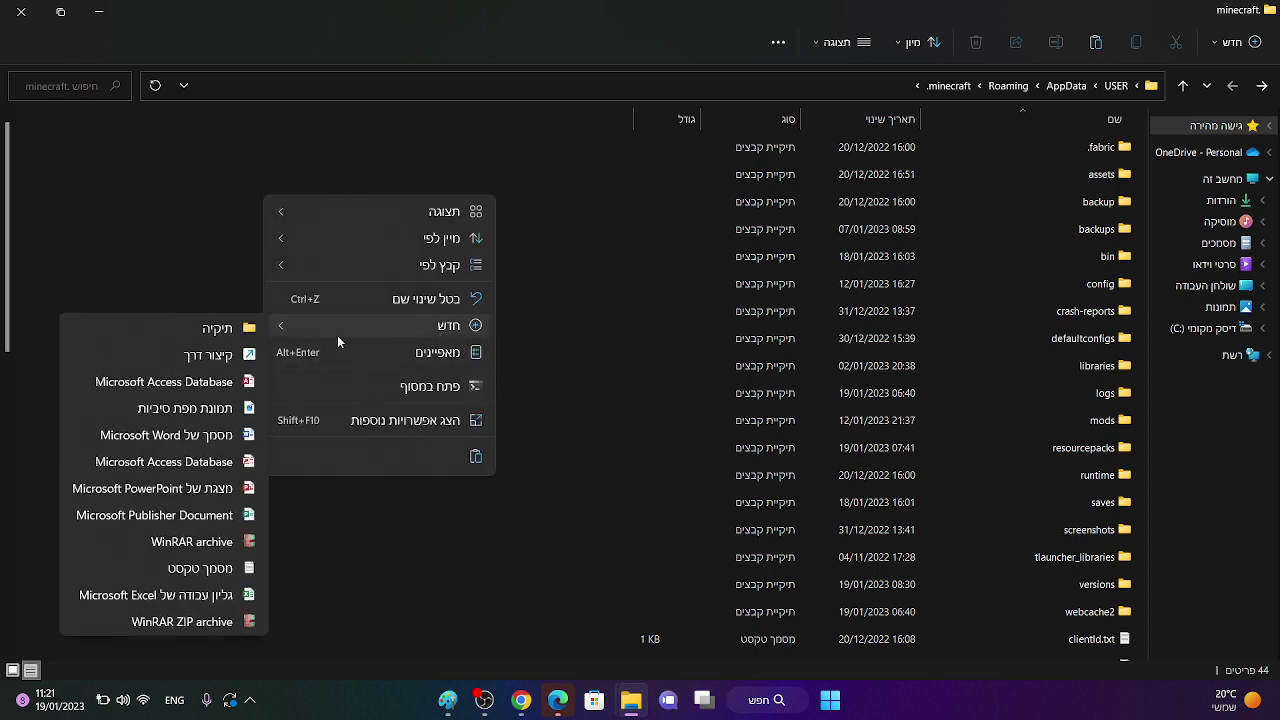
{"action": "left_click", "coordinate": [253, 339]}
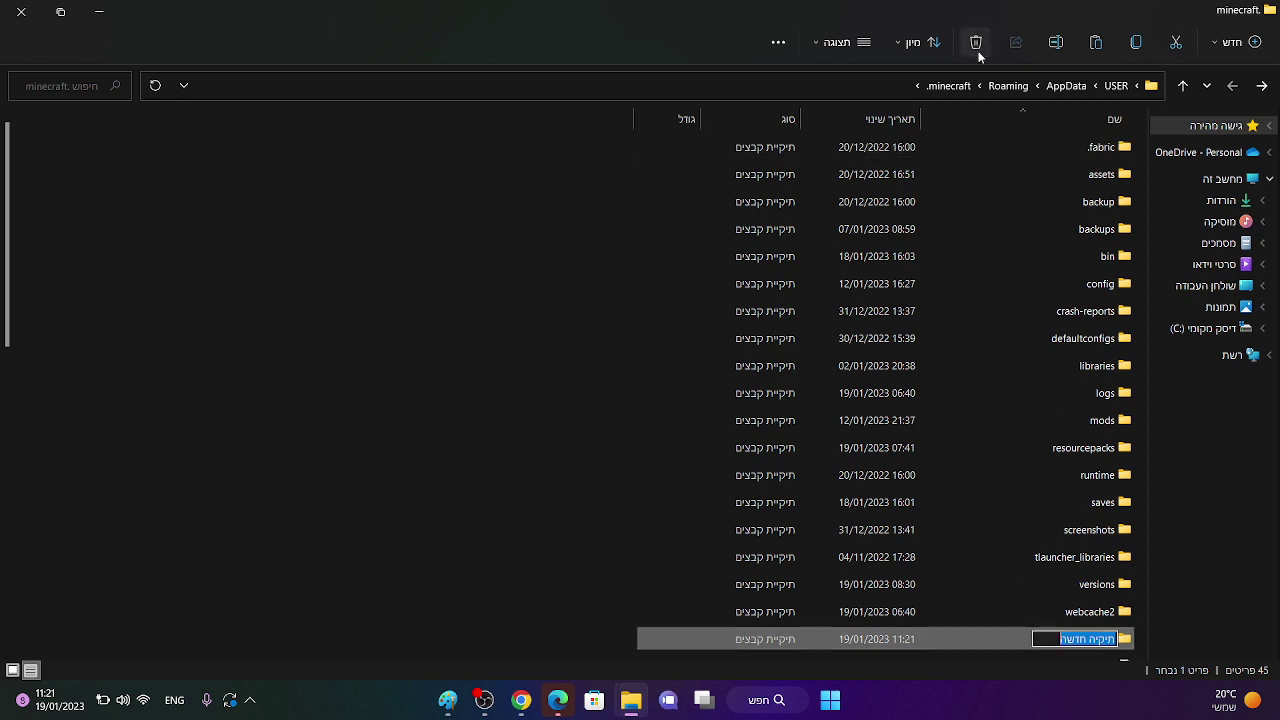
{"action": "key", "text": "Return"}
{"action": "key", "text": "Delete"}
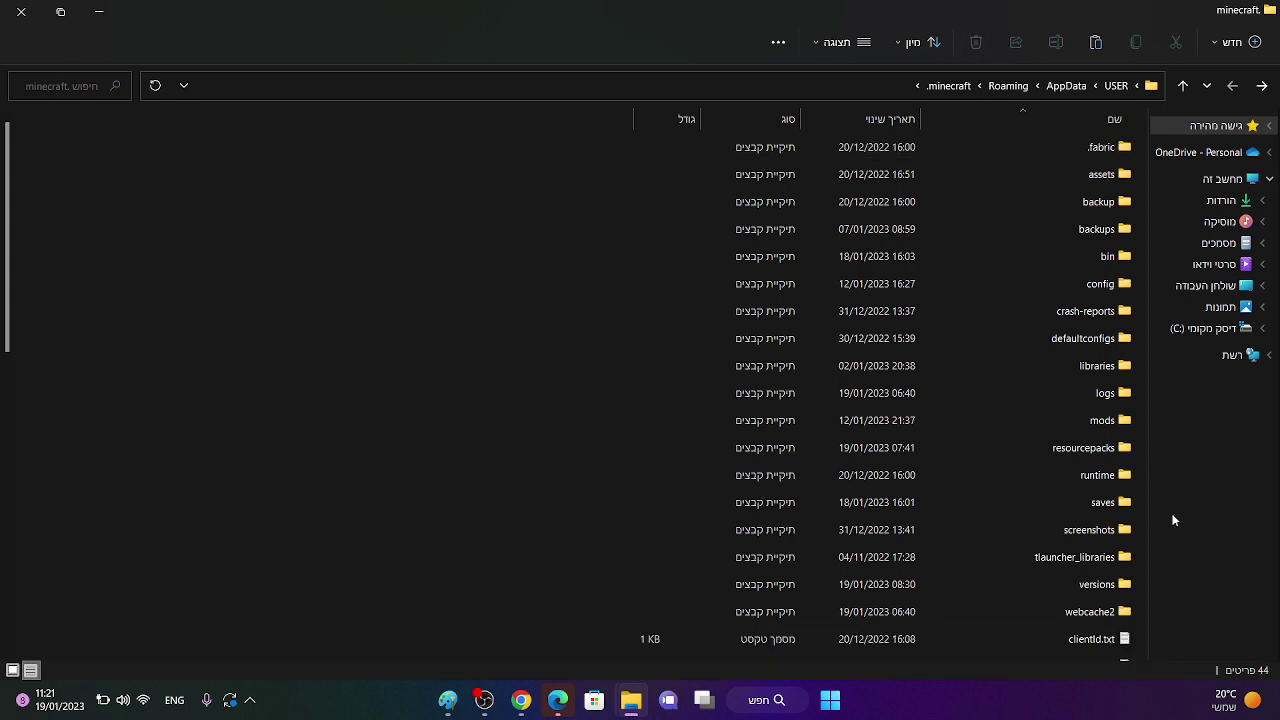
In the .minecraft mods folder, delete the old fabric_api.jar and paste the copied fabric-api-0.72.0+1.19.2.jar.
{"action": "left_click", "coordinate": [1103, 425]}
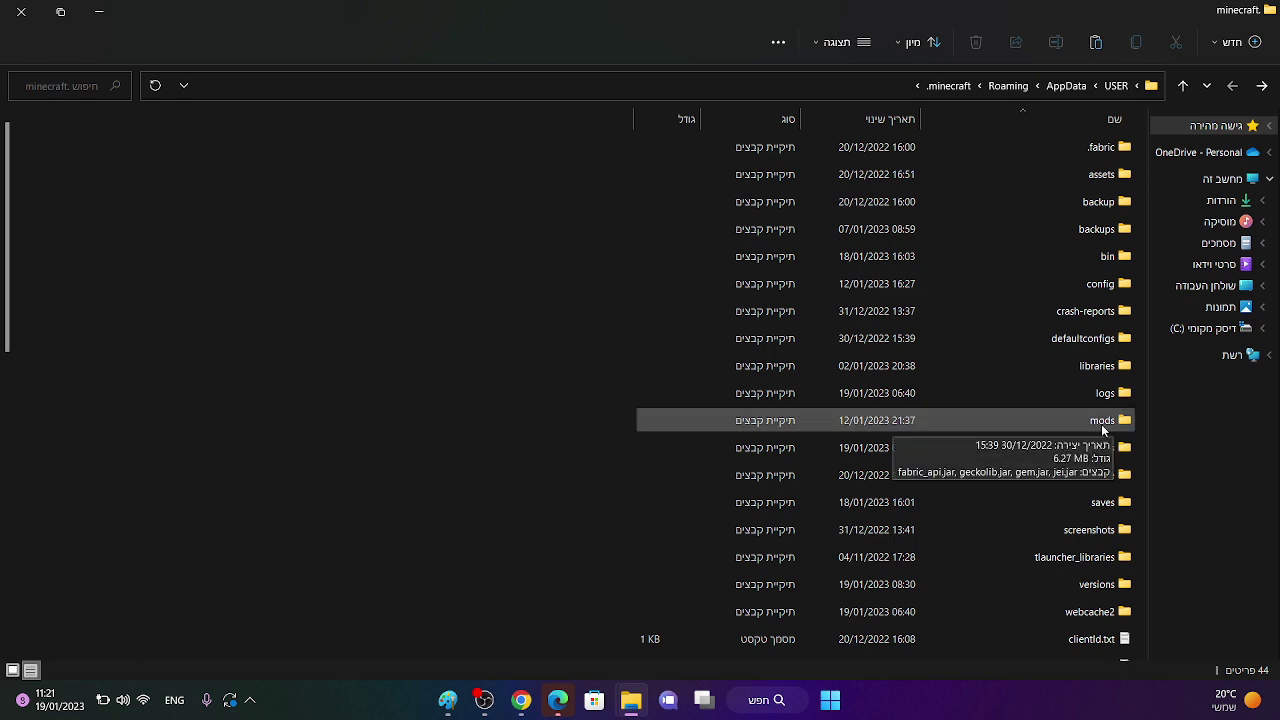
{"action": "double_click", "coordinate": [1103, 426]}
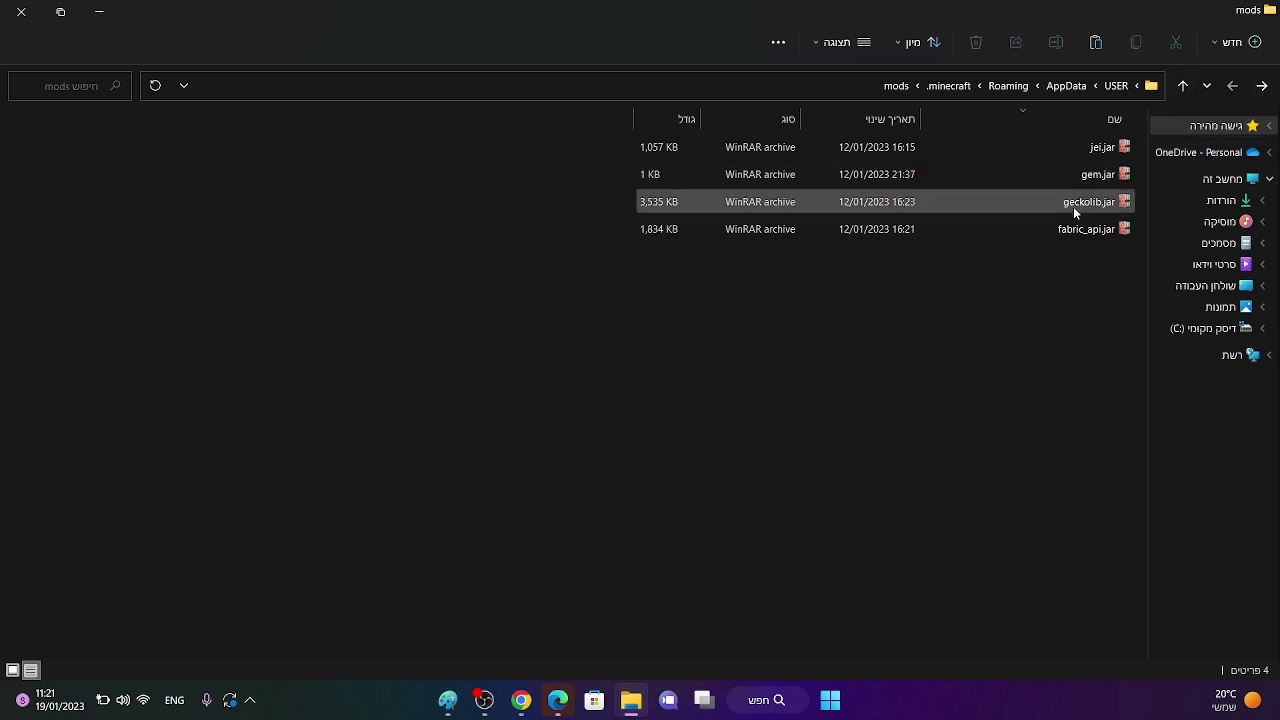
{"action": "key", "text": "ctrl+a"}
{"action": "left_click", "coordinate": [1107, 360]}
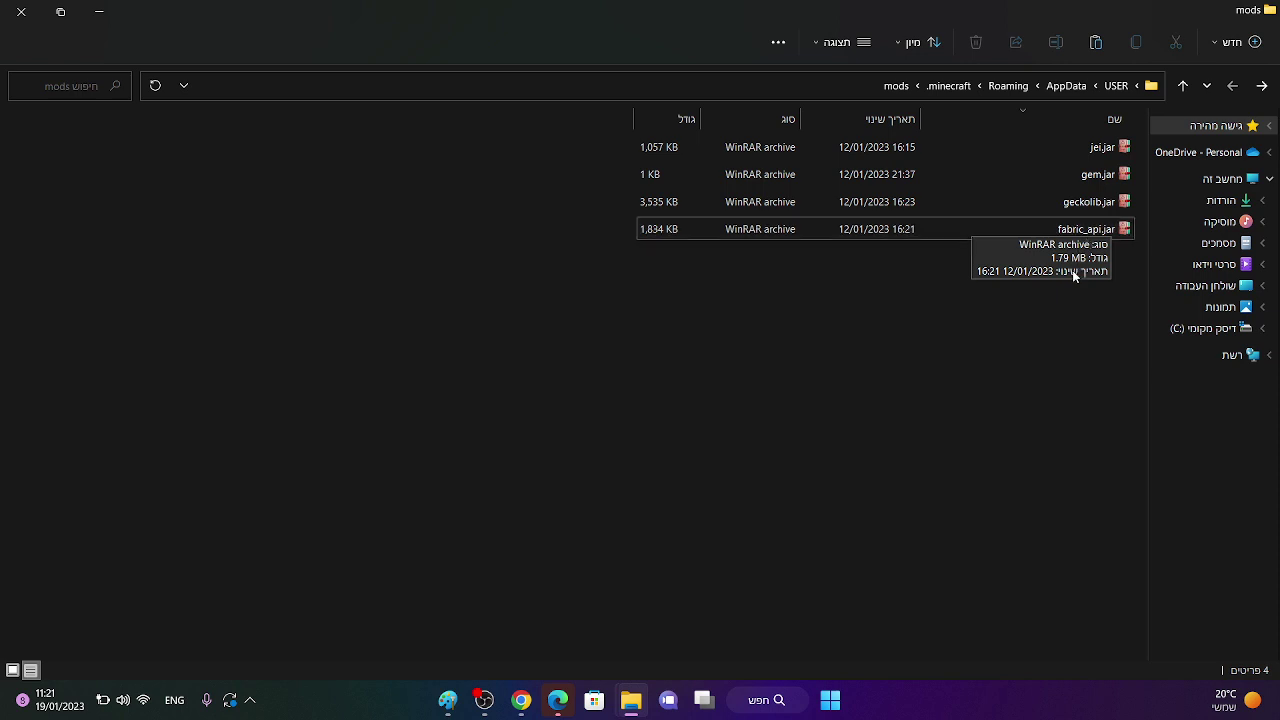
{"action": "left_click", "coordinate": [1093, 233]}
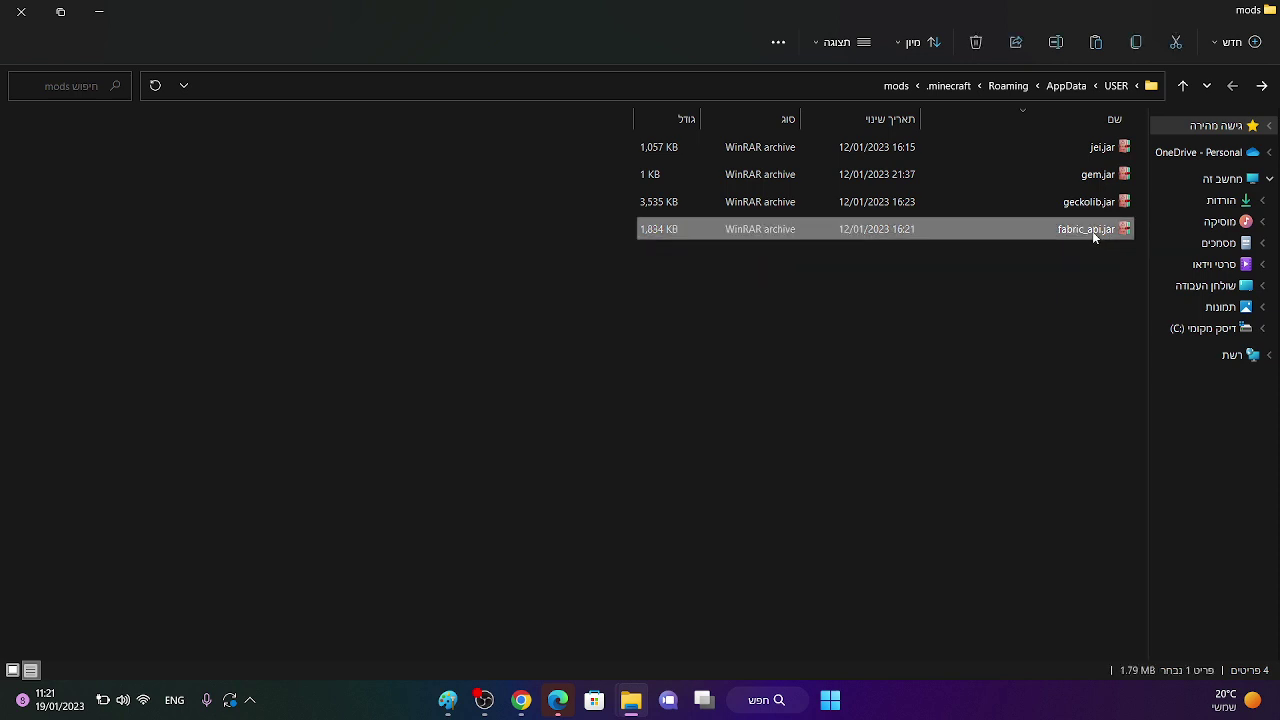
{"action": "left_click", "coordinate": [978, 40]}
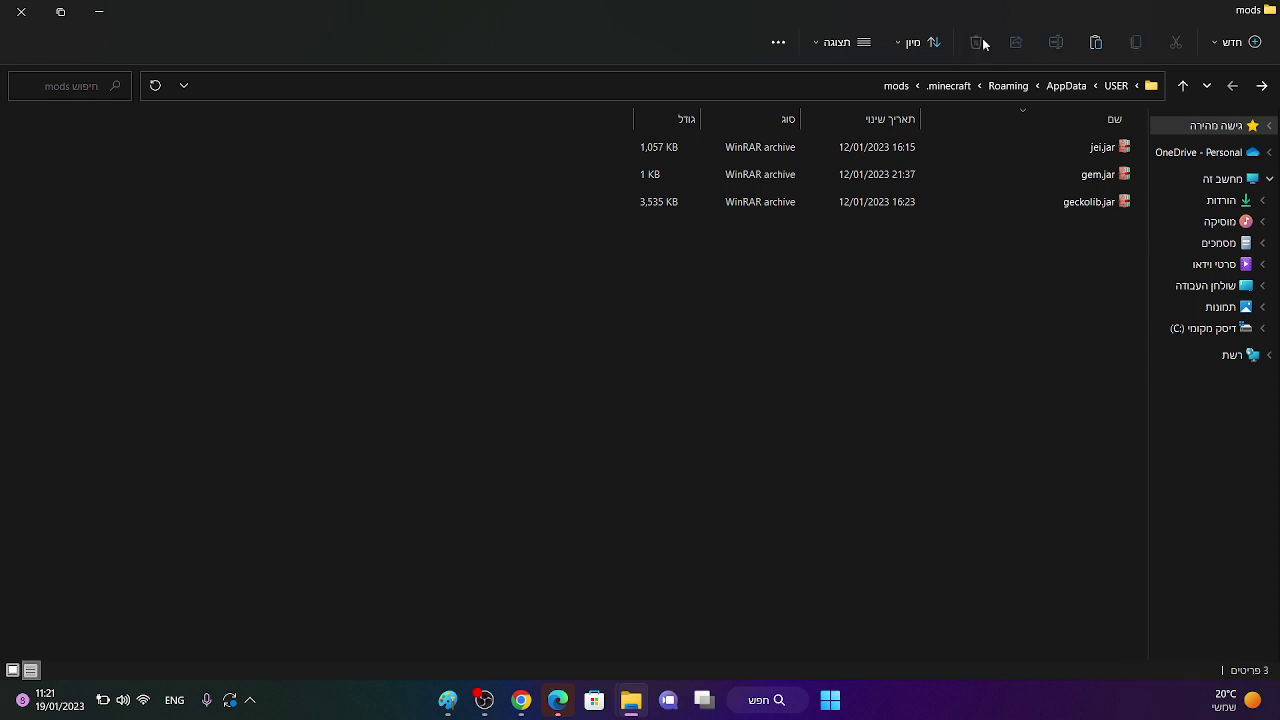
{"action": "left_click", "coordinate": [1095, 43]}
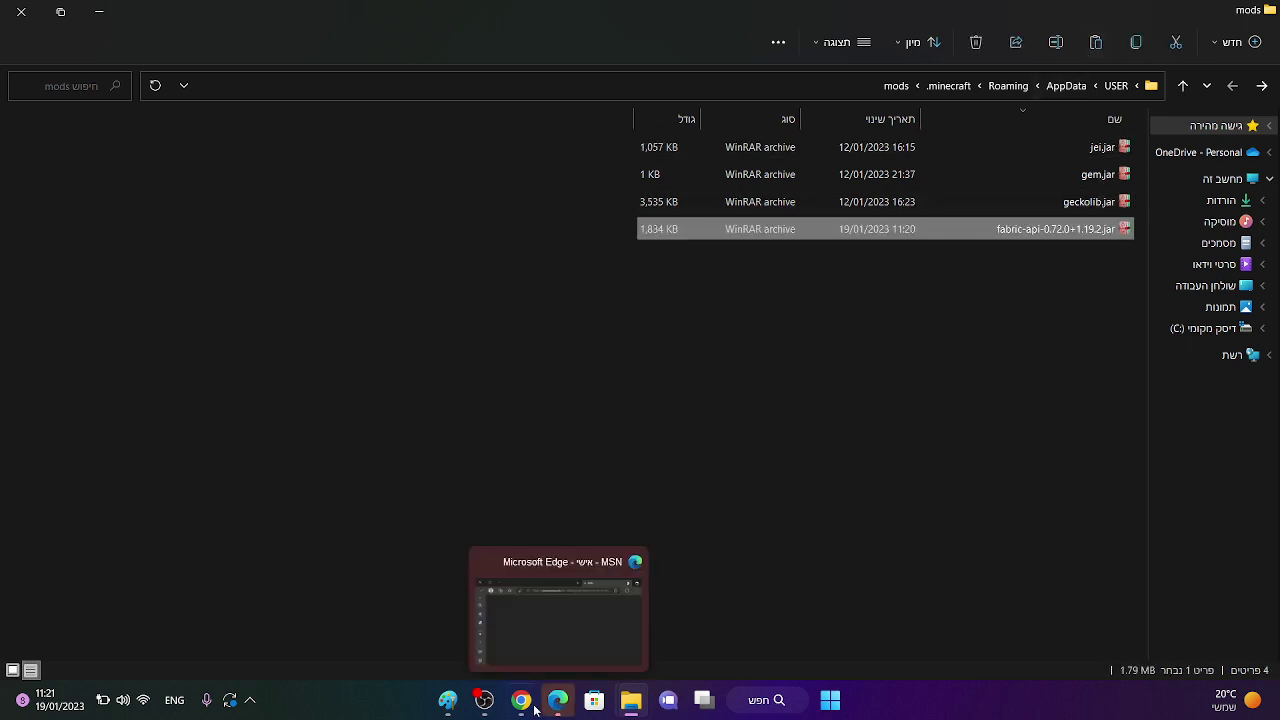
Switch to Chrome and download jei-1.19.3-forge-12.0.2.5 from the Just Enough Items files page on CurseForge.
{"action": "left_click", "coordinate": [534, 622]}
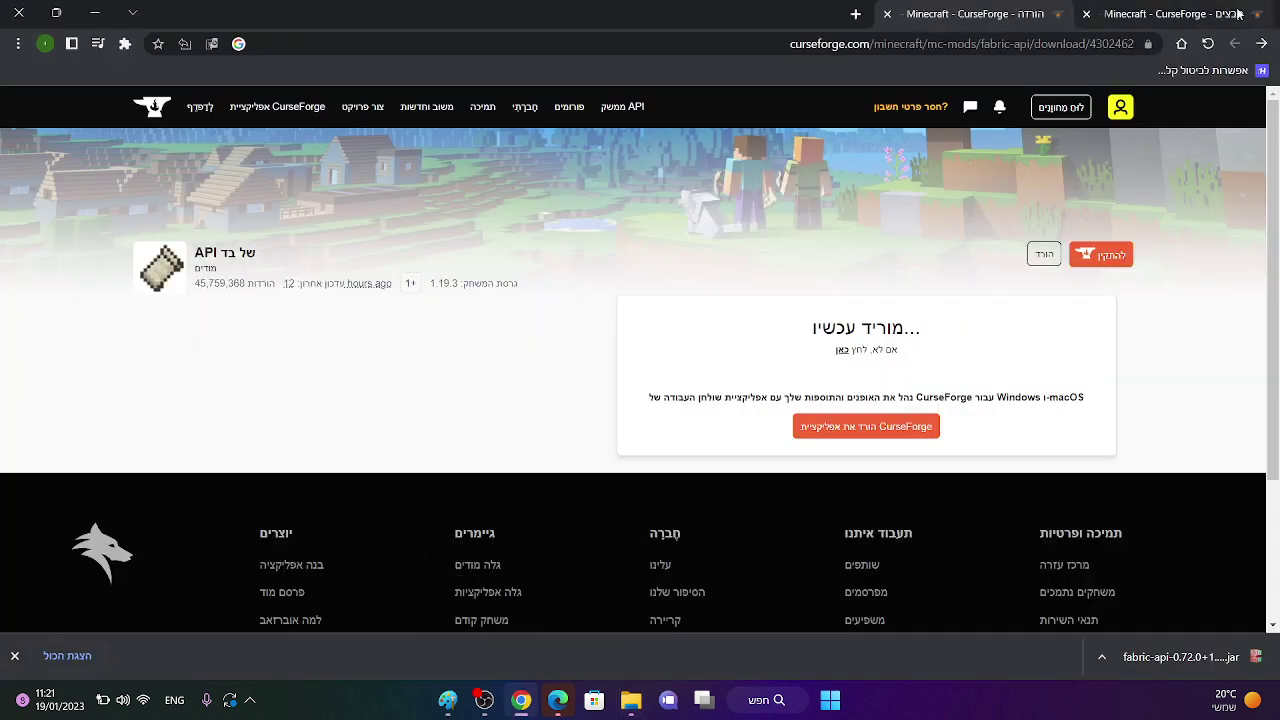
{"action": "key", "text": "ctrl+Tab"}
{"action": "mouse_move", "coordinate": [557, 700]}
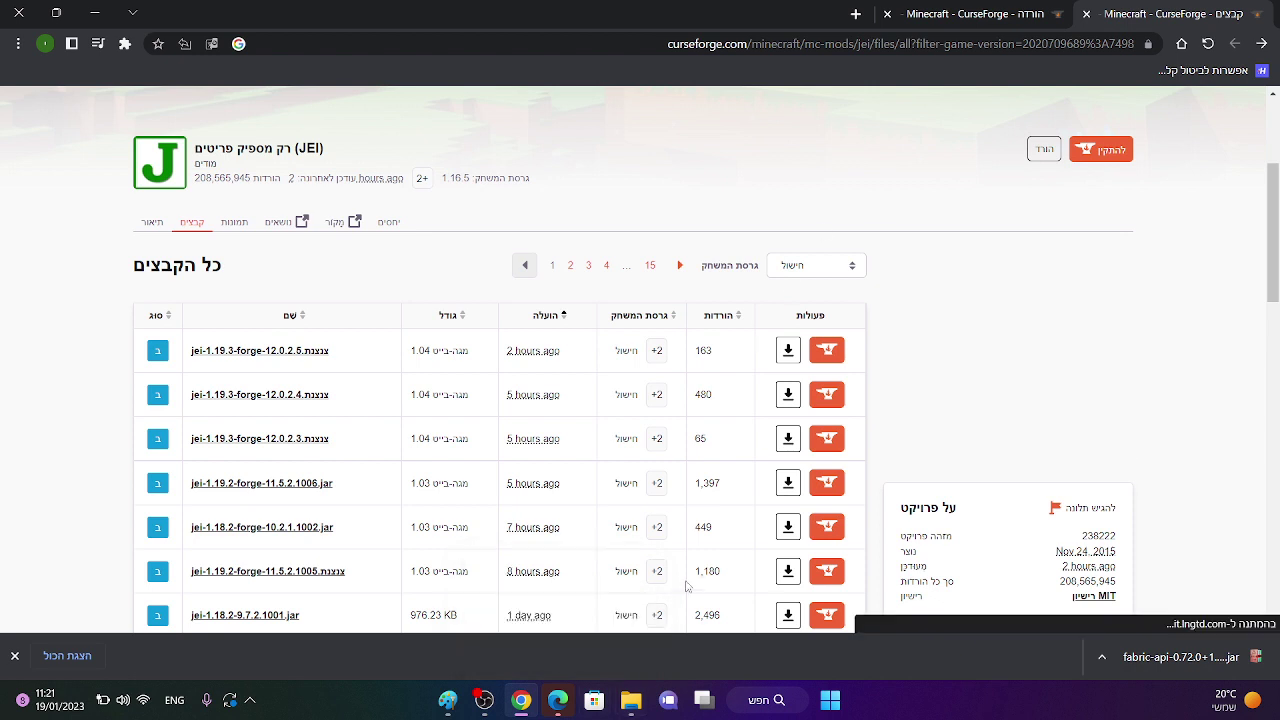
{"action": "left_click", "coordinate": [788, 352]}
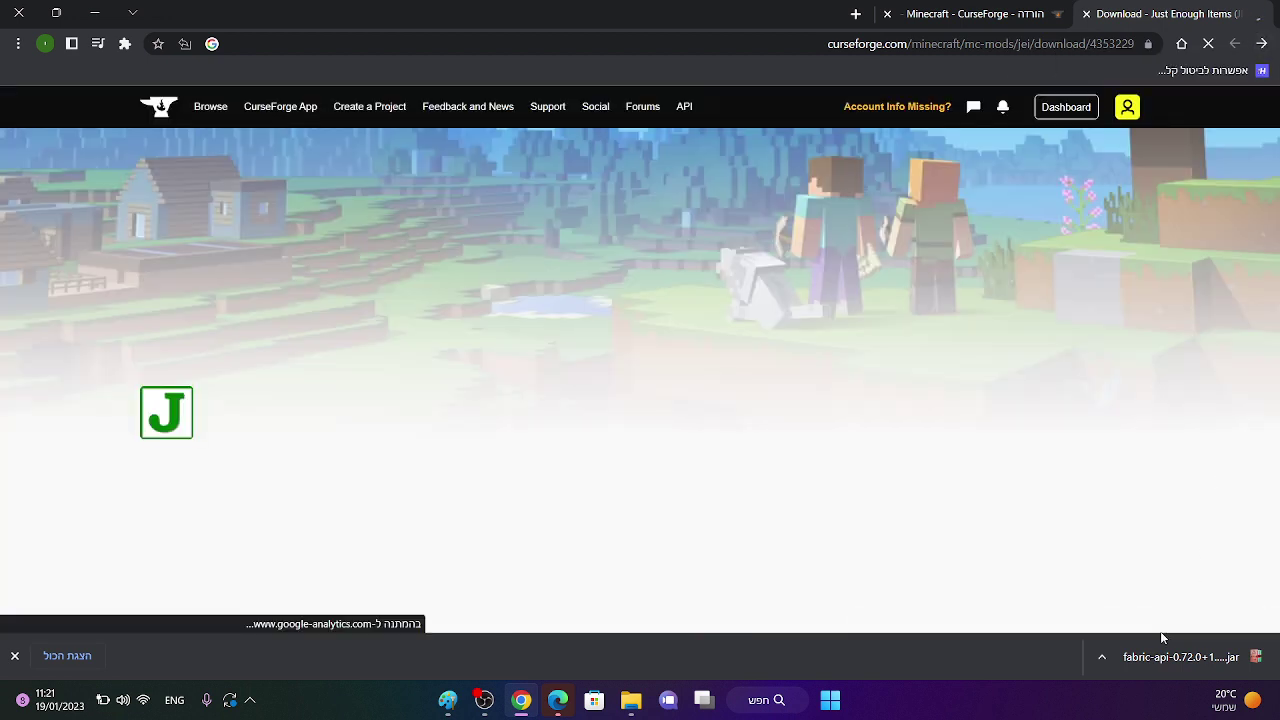
{"action": "mouse_move", "coordinate": [521, 700]}
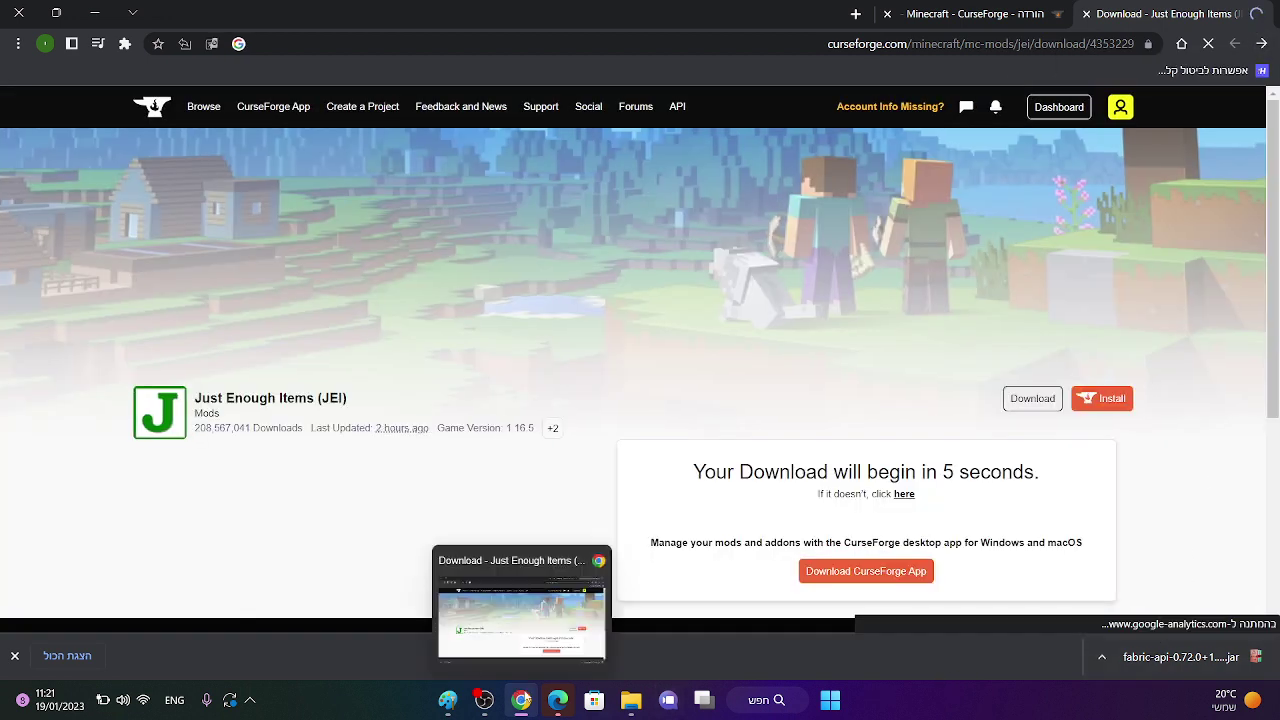
Minimize the open windows to reveal the desktop and open the Minecraft Launcher.
{"action": "left_click", "coordinate": [95, 11]}
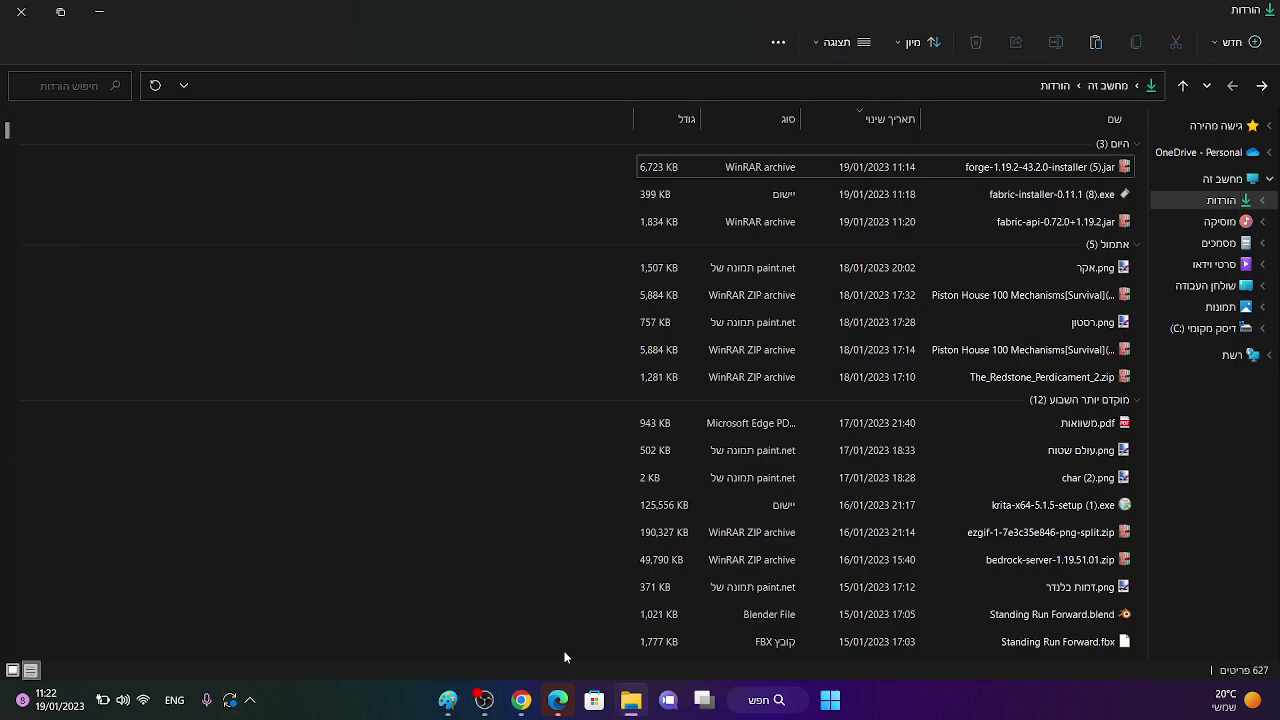
{"action": "mouse_move", "coordinate": [484, 700]}
{"action": "left_click", "coordinate": [489, 639]}
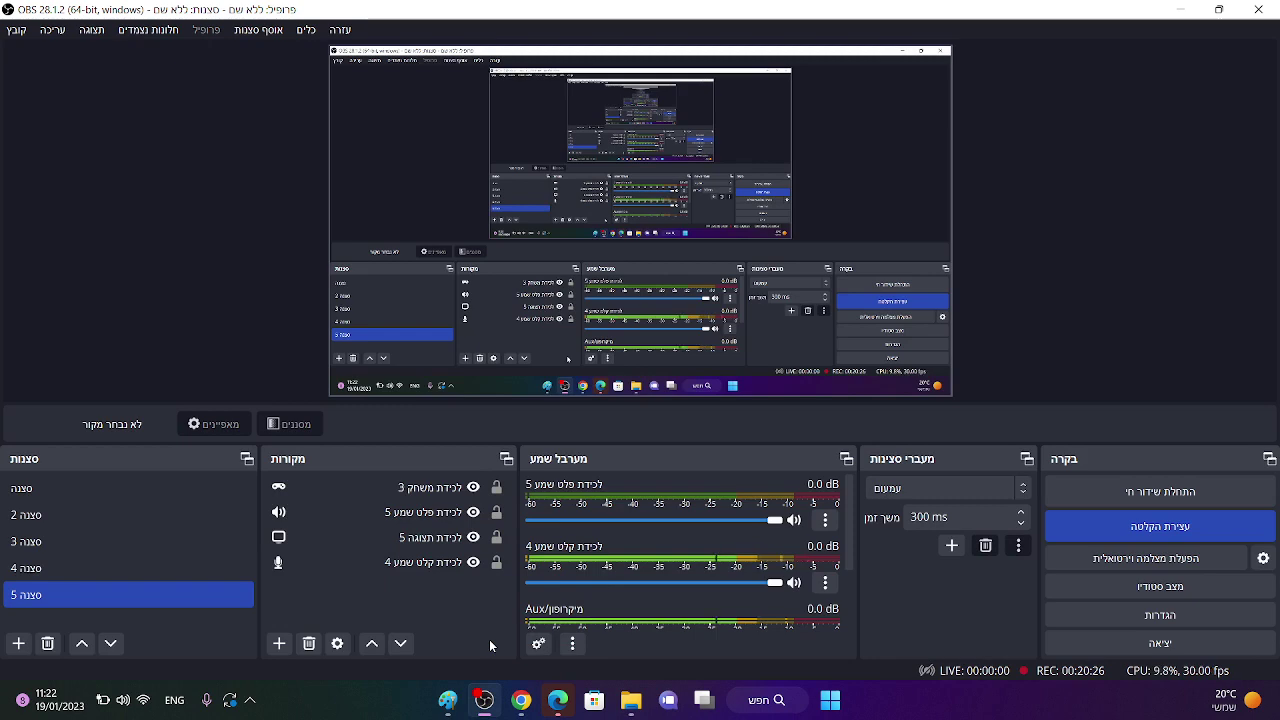
{"action": "left_click", "coordinate": [1176, 7]}
{"action": "left_click", "coordinate": [108, 8]}
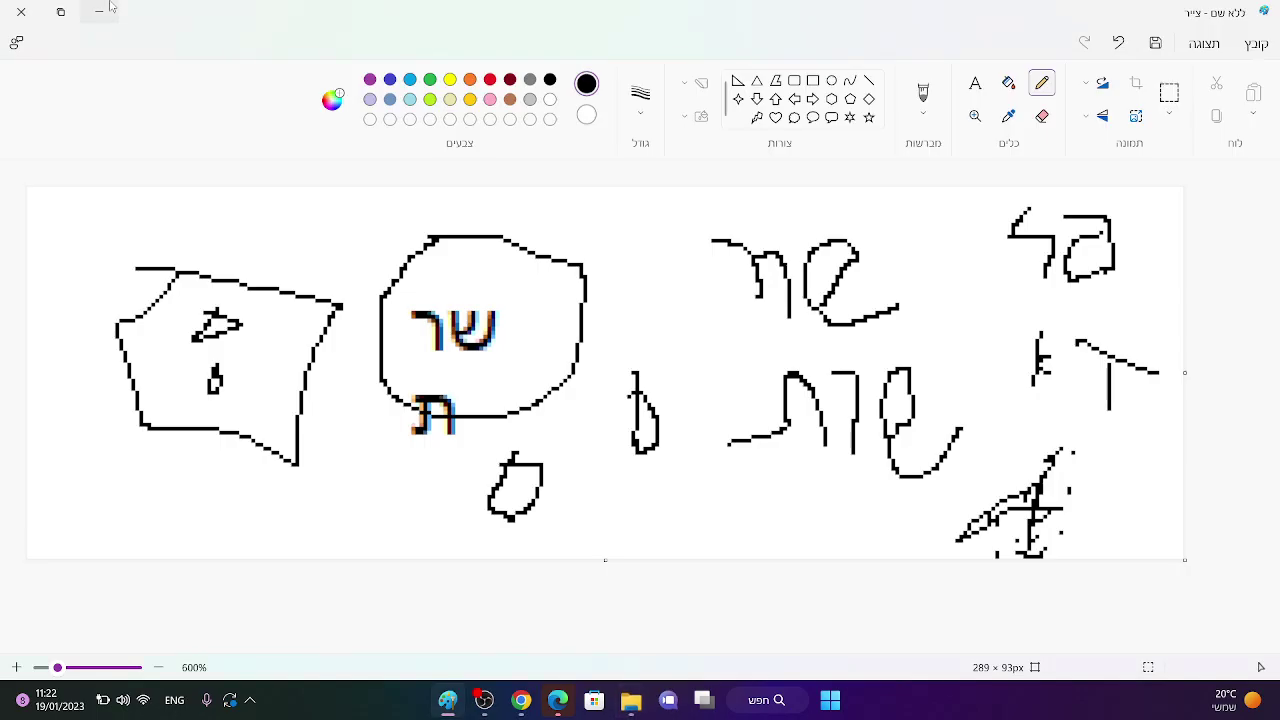
{"action": "left_click", "coordinate": [108, 8]}
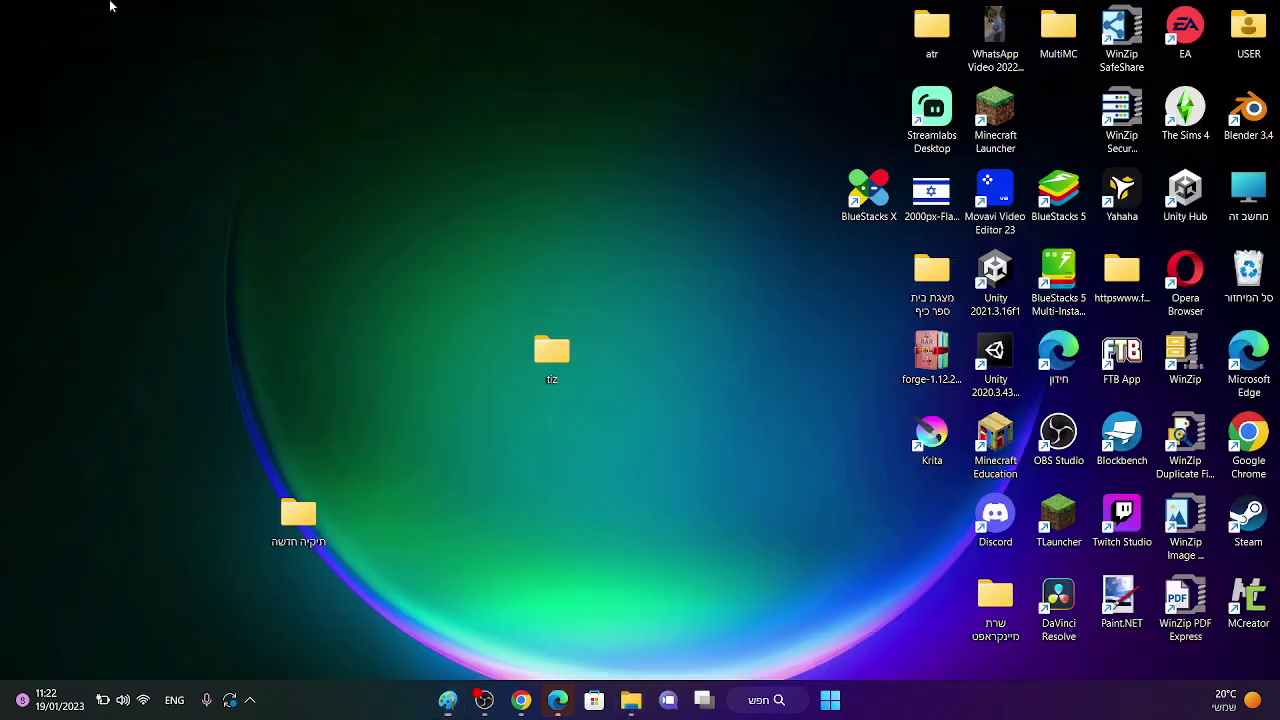
{"action": "double_click", "coordinate": [986, 122]}
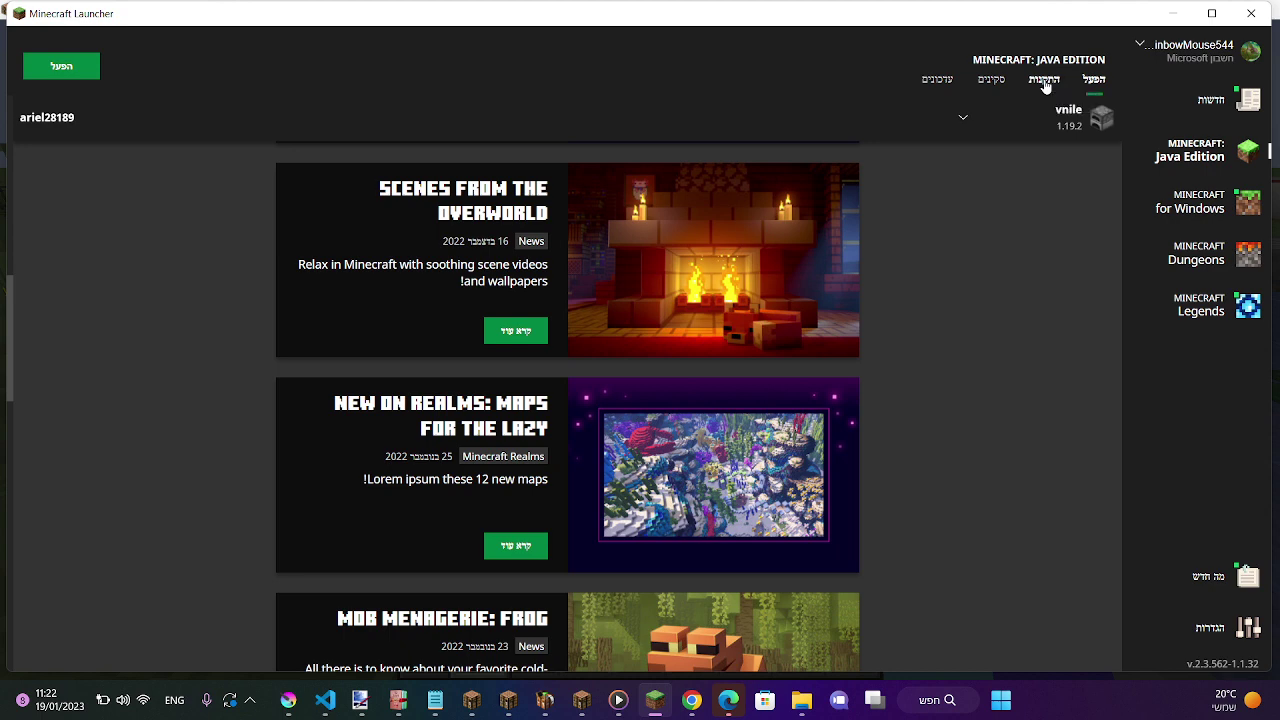
Examine the Java Edition installations list and the versions offered for a new installation, and close the form without creating one.
{"action": "left_click", "coordinate": [1045, 86]}
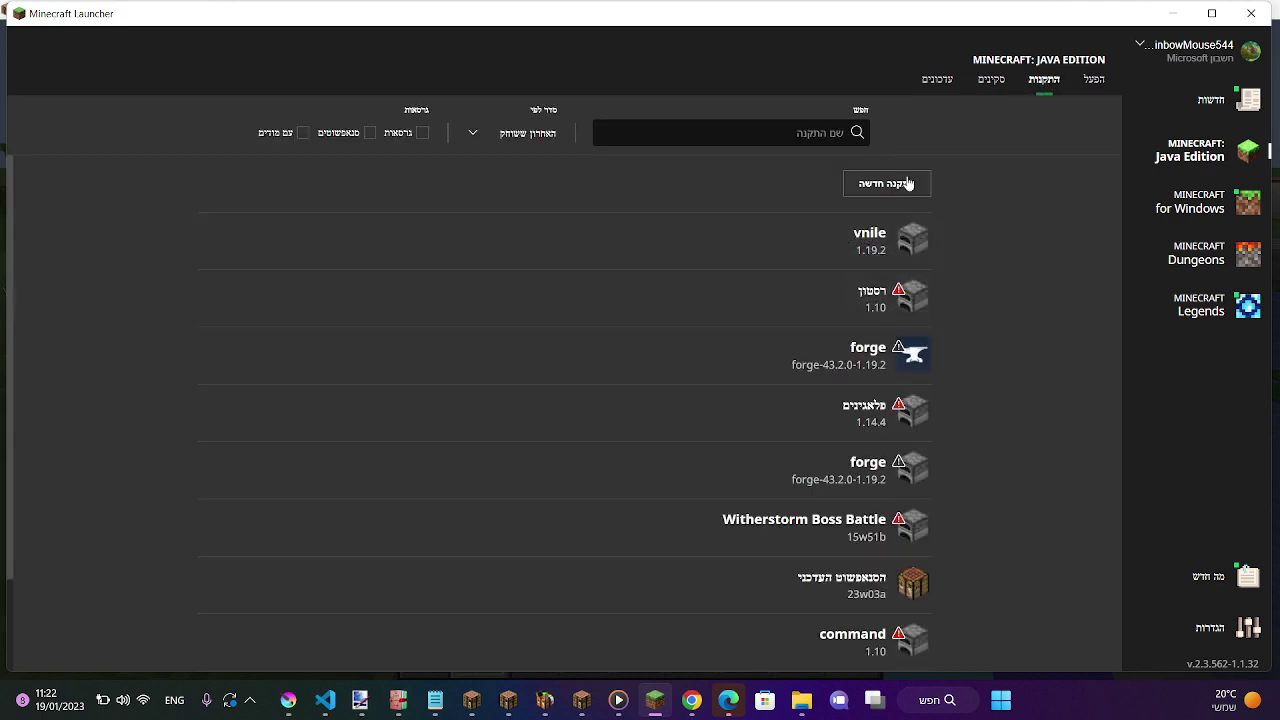
{"action": "scroll", "coordinate": [908, 183], "scroll_direction": "down", "scroll_amount": 2}
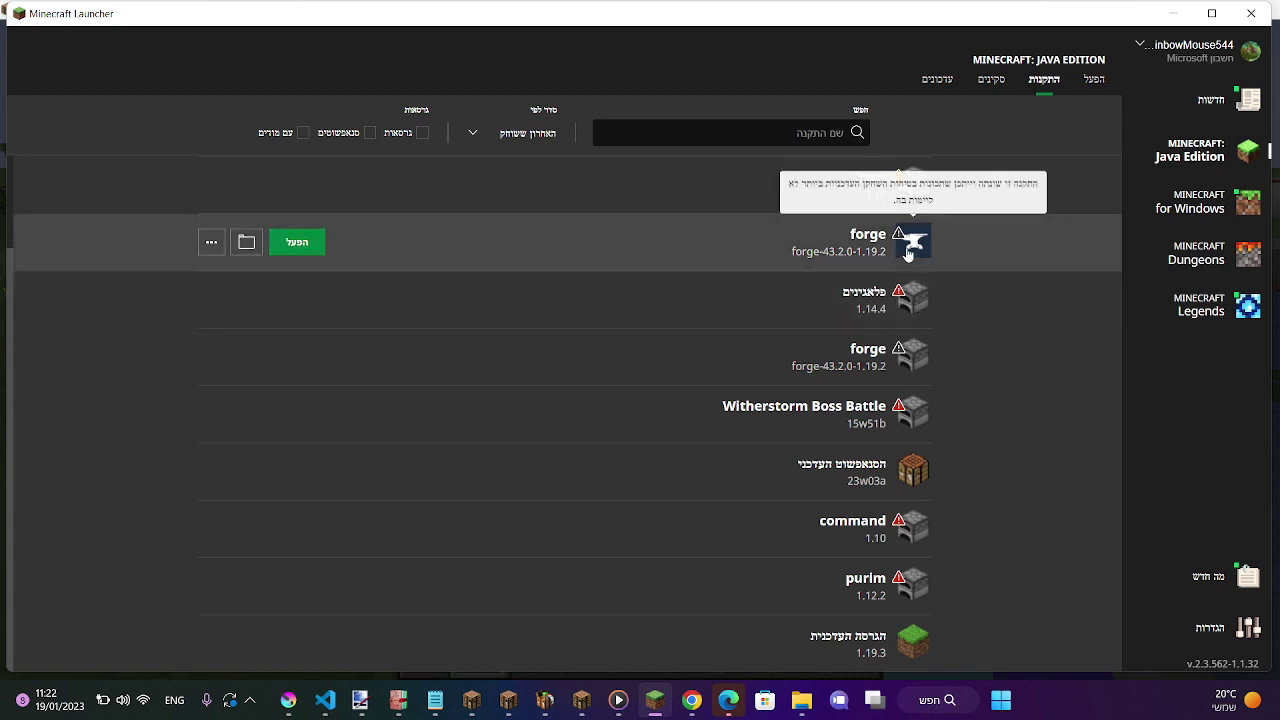
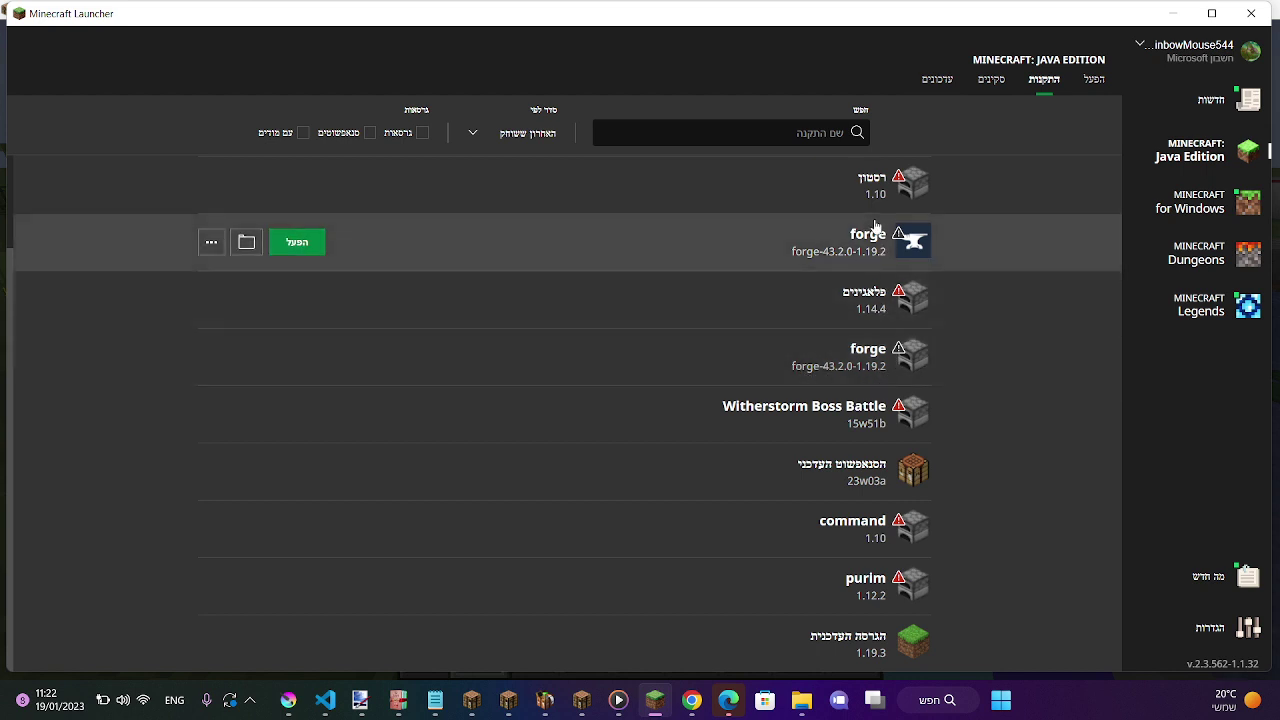
{"action": "scroll", "coordinate": [891, 236], "scroll_direction": "up", "scroll_amount": 2}
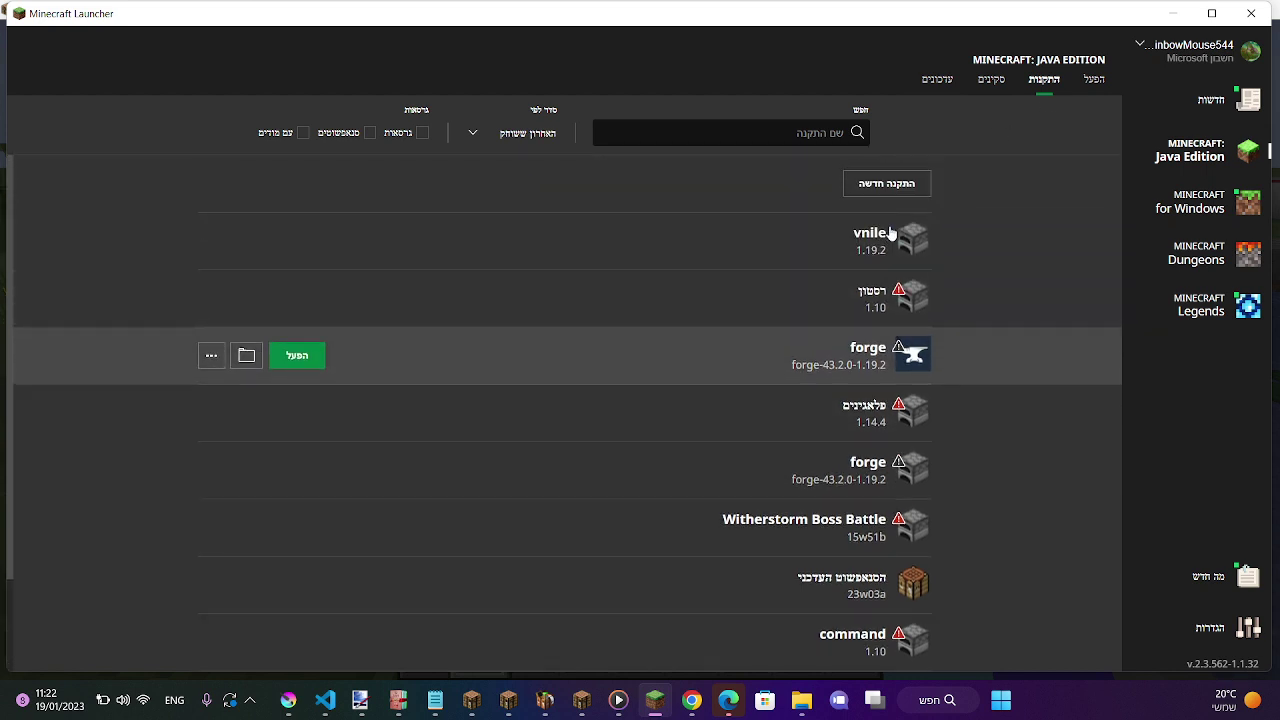
{"action": "left_click", "coordinate": [878, 186]}
{"action": "left_click", "coordinate": [700, 256]}
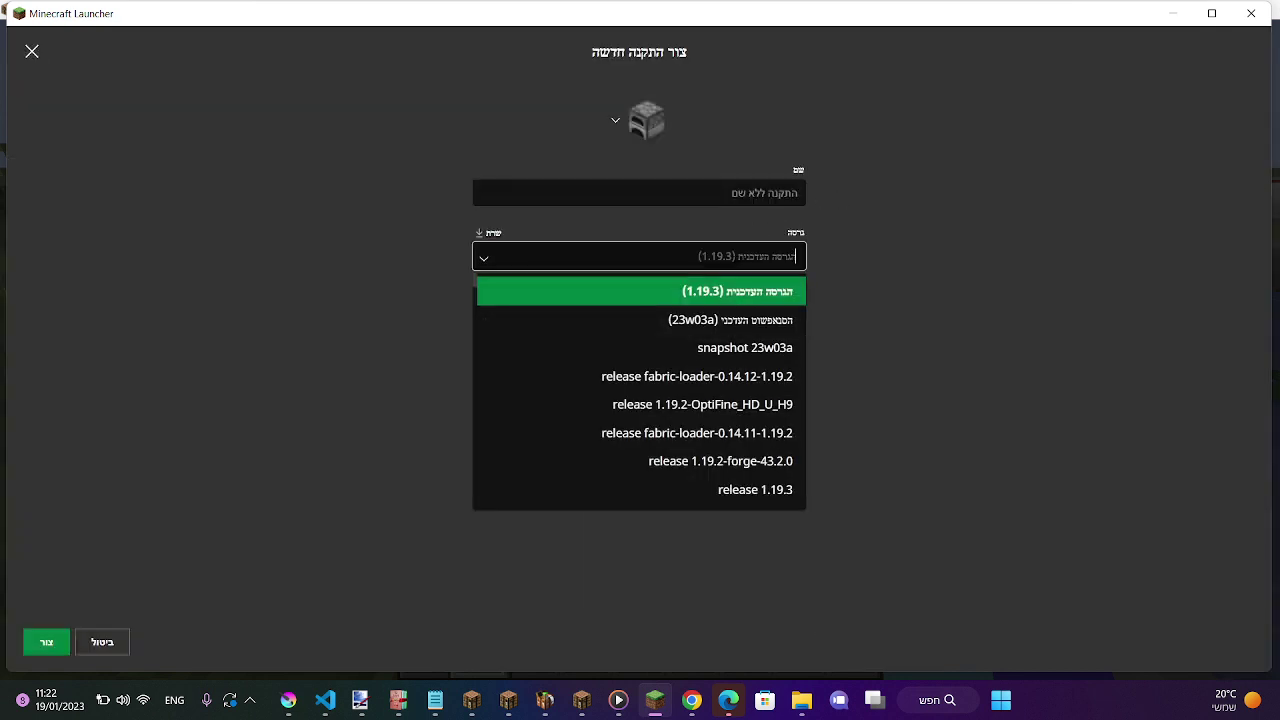
{"action": "left_click", "coordinate": [876, 351]}
{"action": "left_click", "coordinate": [31, 49]}
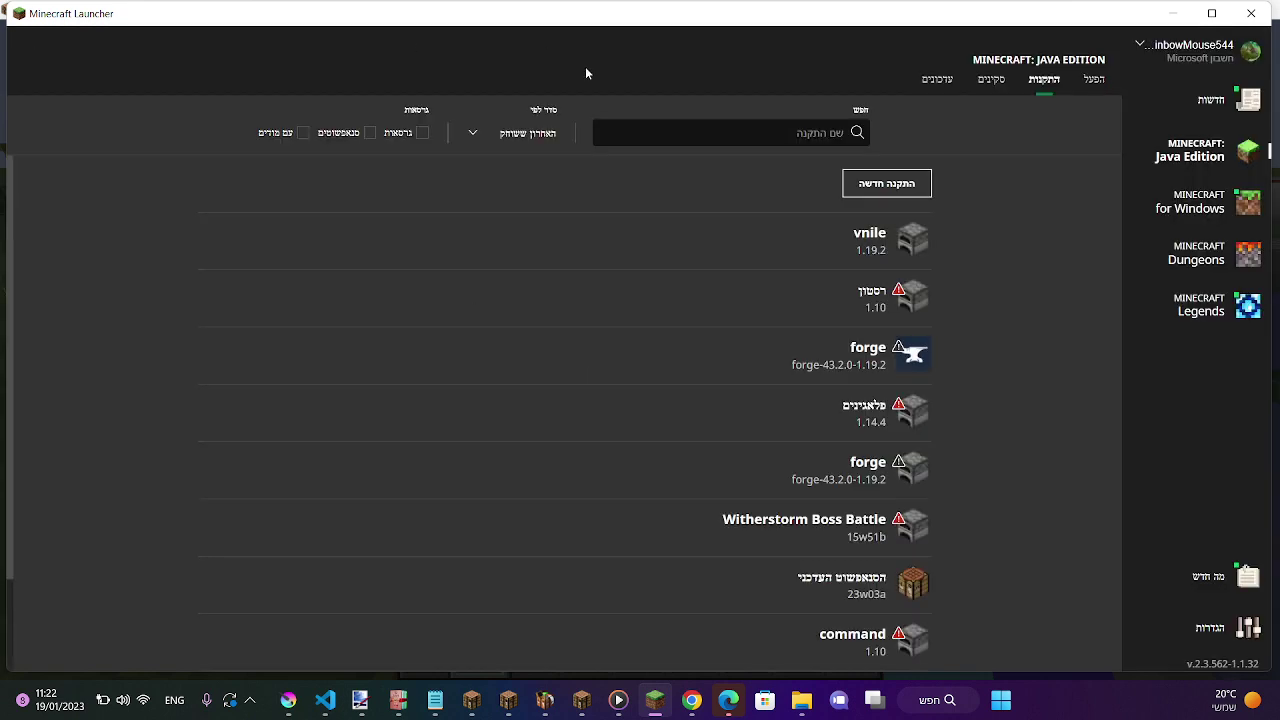
Look through the installations that can be chosen for launching Minecraft: Java Edition, keeping the current choice.
{"action": "left_click", "coordinate": [1088, 84]}
{"action": "left_click", "coordinate": [1086, 523]}
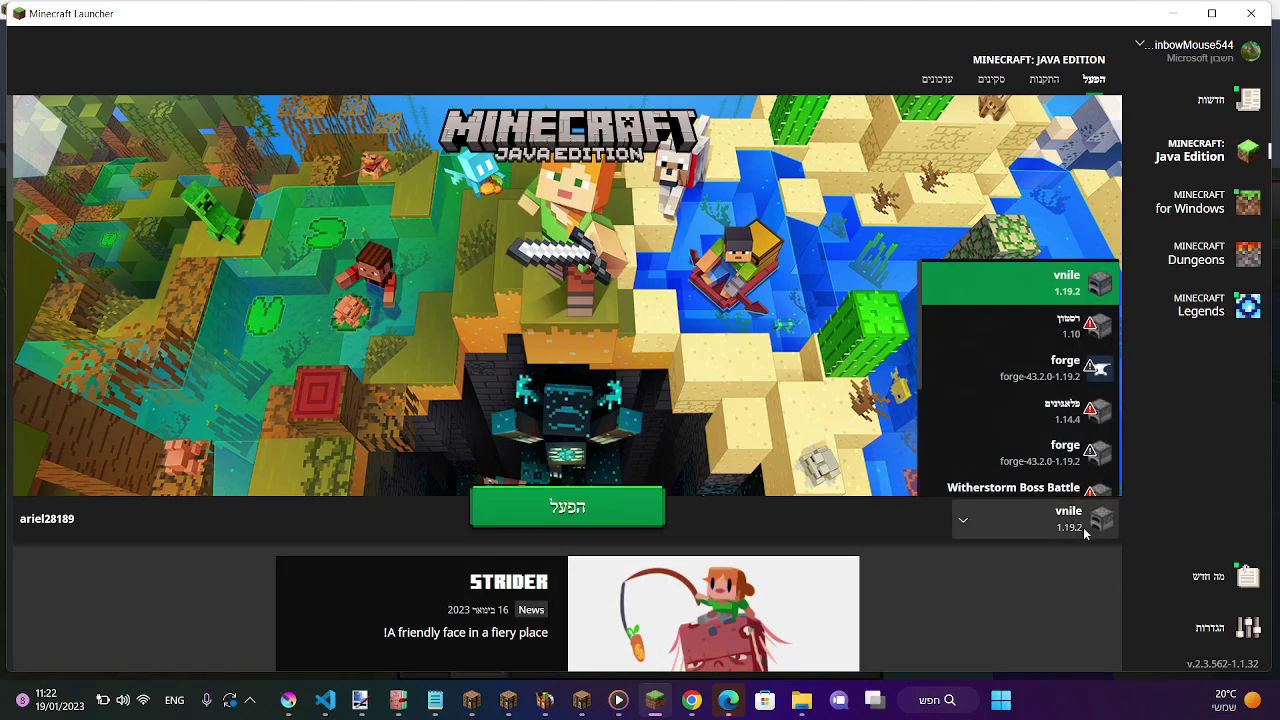
{"action": "scroll", "coordinate": [1112, 396], "scroll_direction": "down", "scroll_amount": 3}
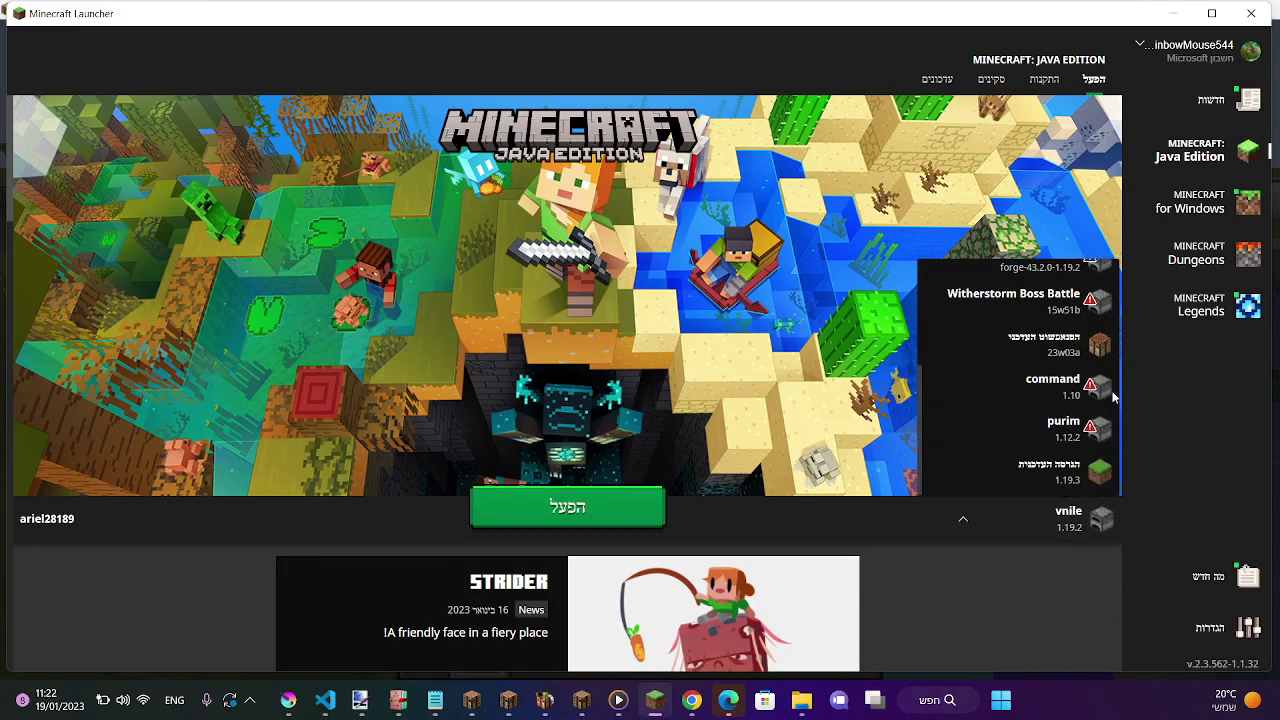
{"action": "left_click", "coordinate": [922, 590]}
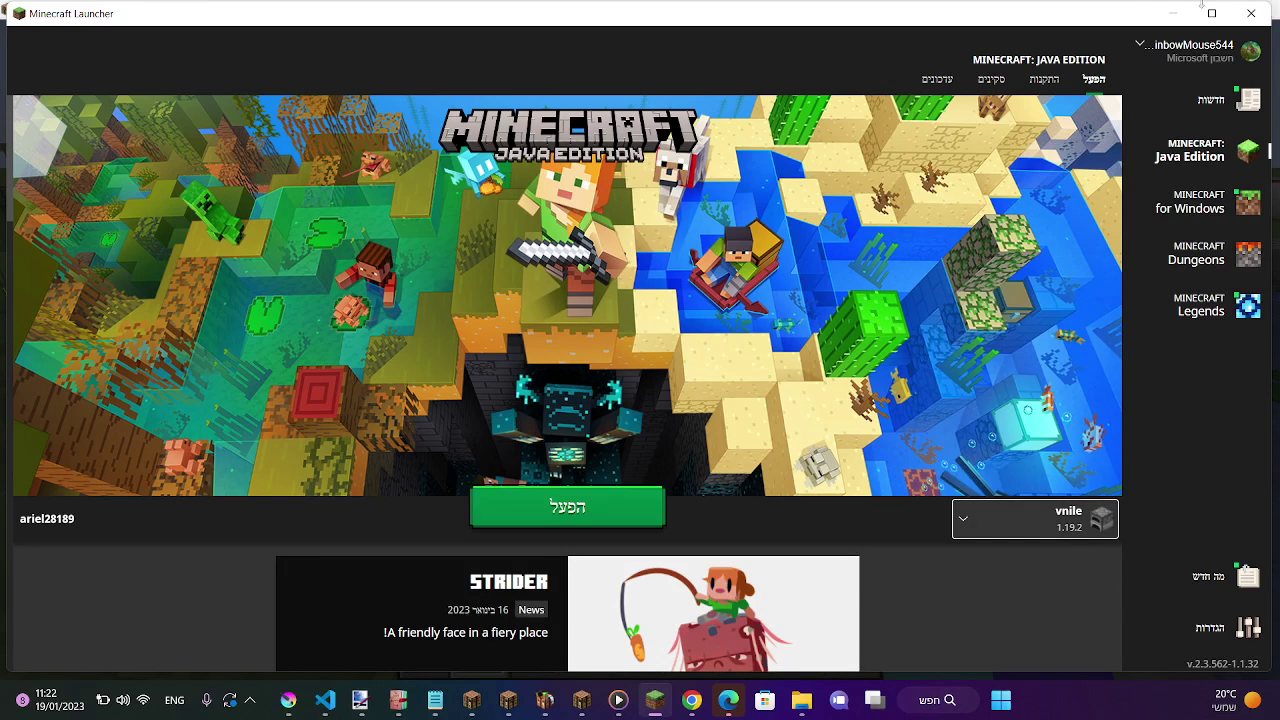
Minimize the launcher and switch back to the virtual desktop where the mod files were handled.
{"action": "left_click", "coordinate": [1175, 13]}
{"action": "left_click", "coordinate": [1170, 14]}
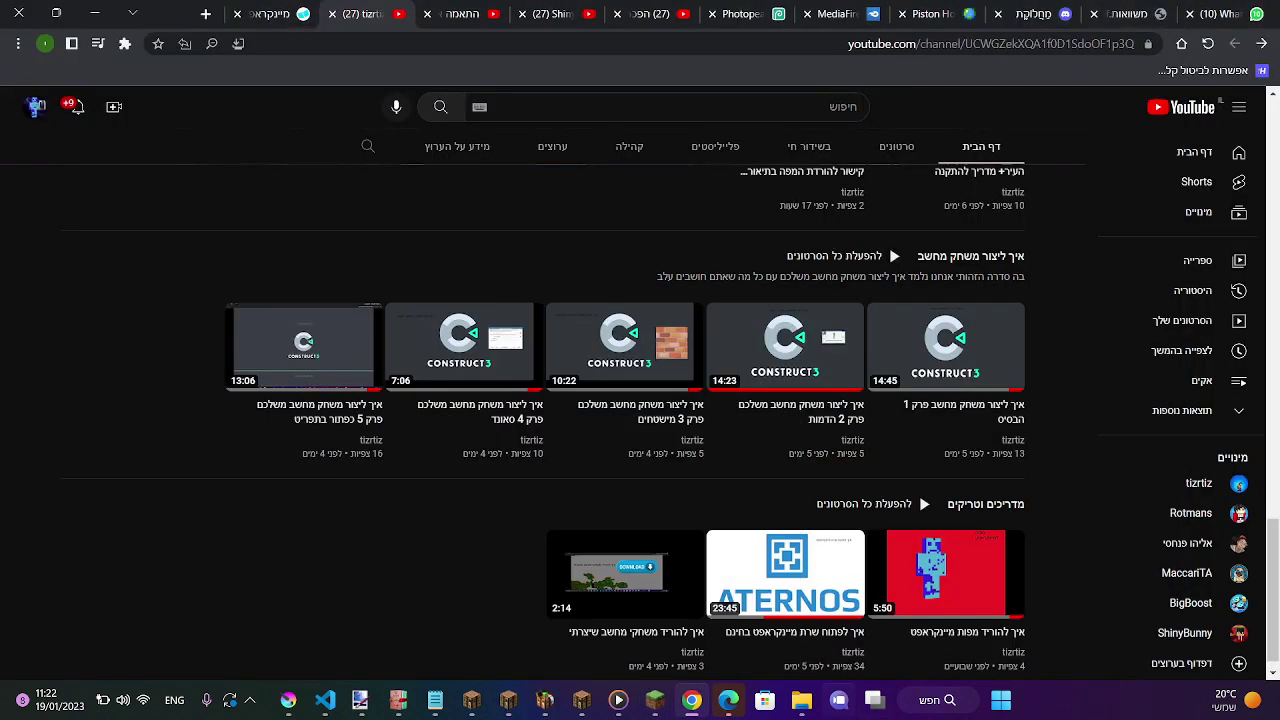
{"action": "mouse_move", "coordinate": [585, 698]}
{"action": "mouse_move", "coordinate": [801, 699]}
{"action": "mouse_move", "coordinate": [857, 632]}
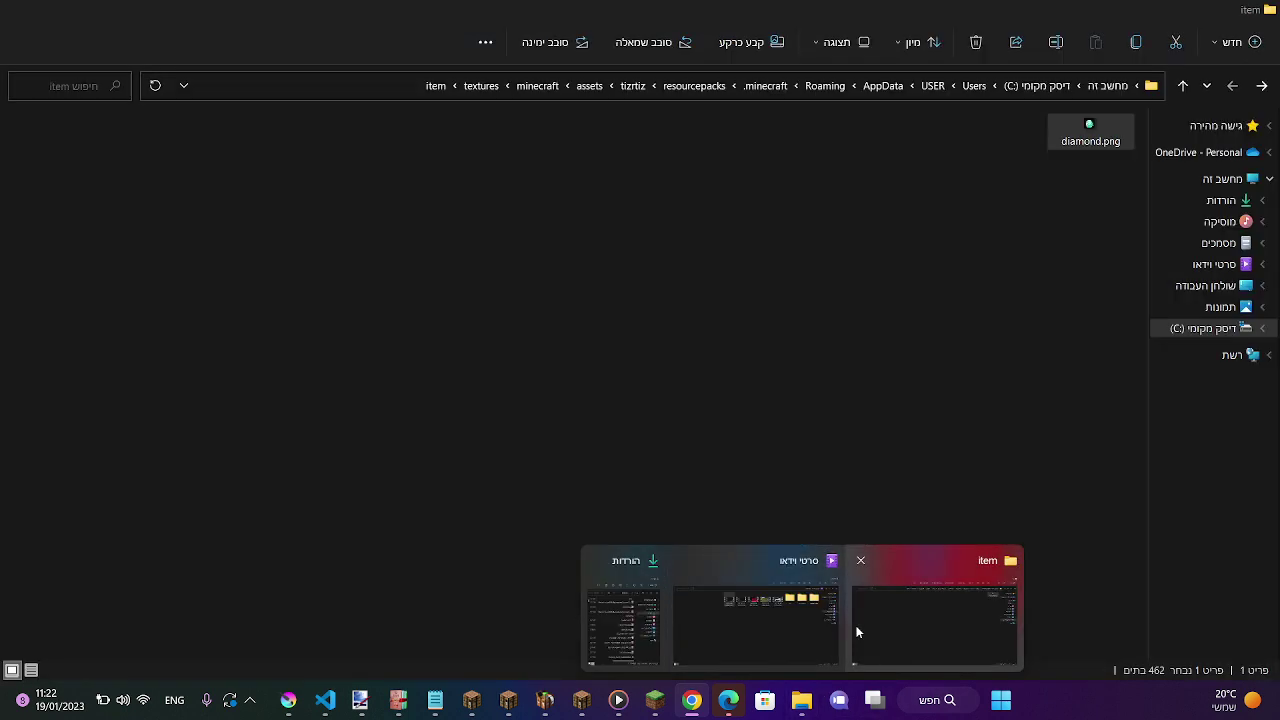
{"action": "key", "text": "alt+Tab"}
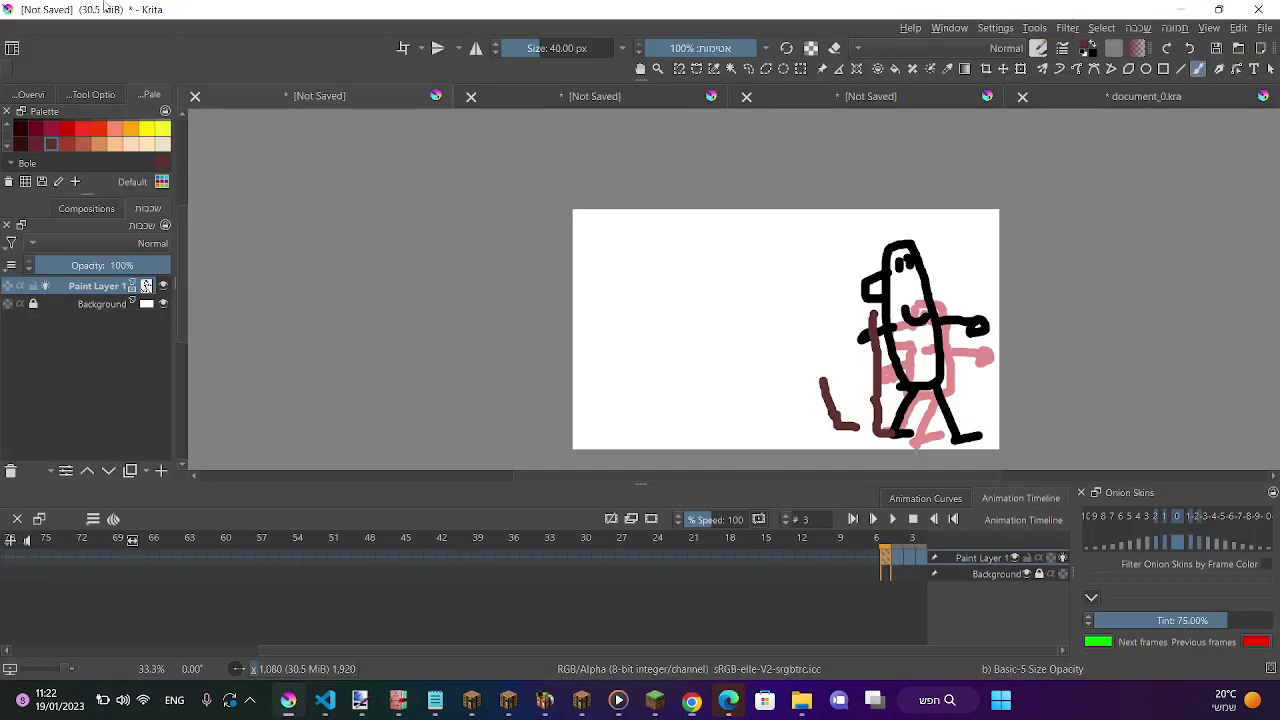
{"action": "left_click", "coordinate": [1168, 8]}
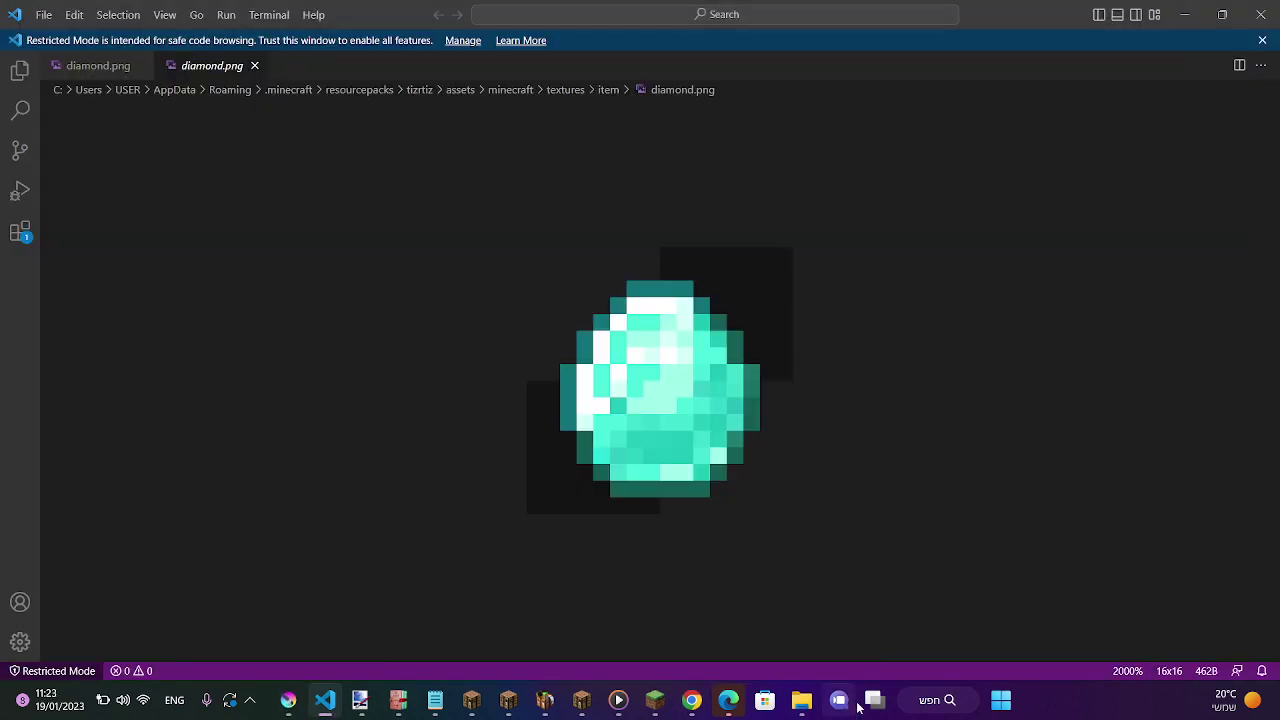
{"action": "mouse_move", "coordinate": [874, 700]}
{"action": "left_click", "coordinate": [1007, 610]}
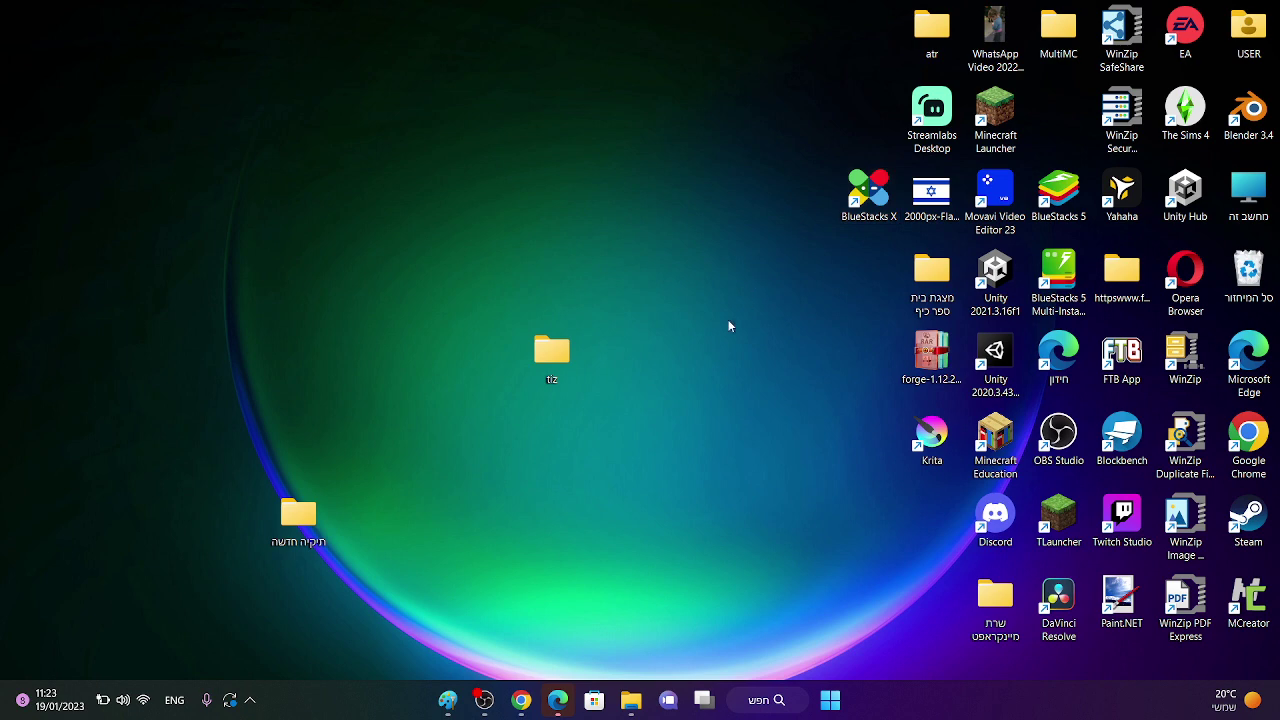
Create a new folder on the desktop and name it youtyobe.
{"action": "right_click", "coordinate": [349, 140]}
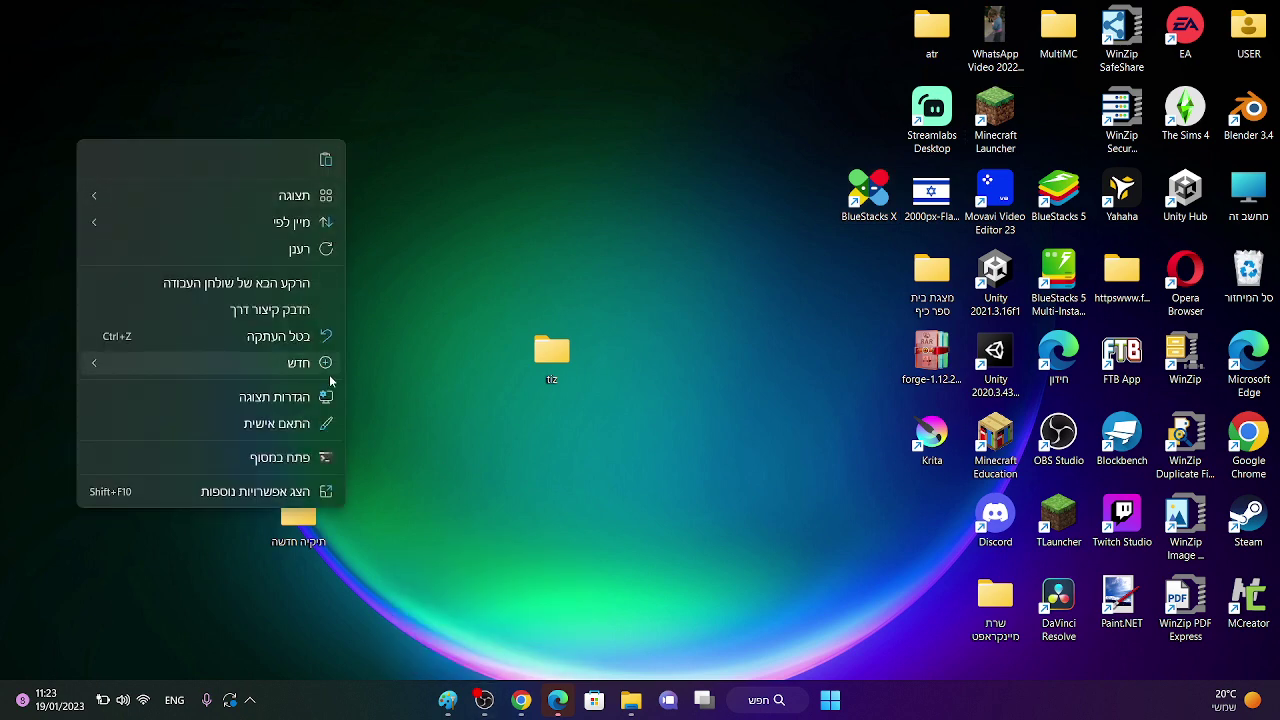
{"action": "mouse_move", "coordinate": [329, 368]}
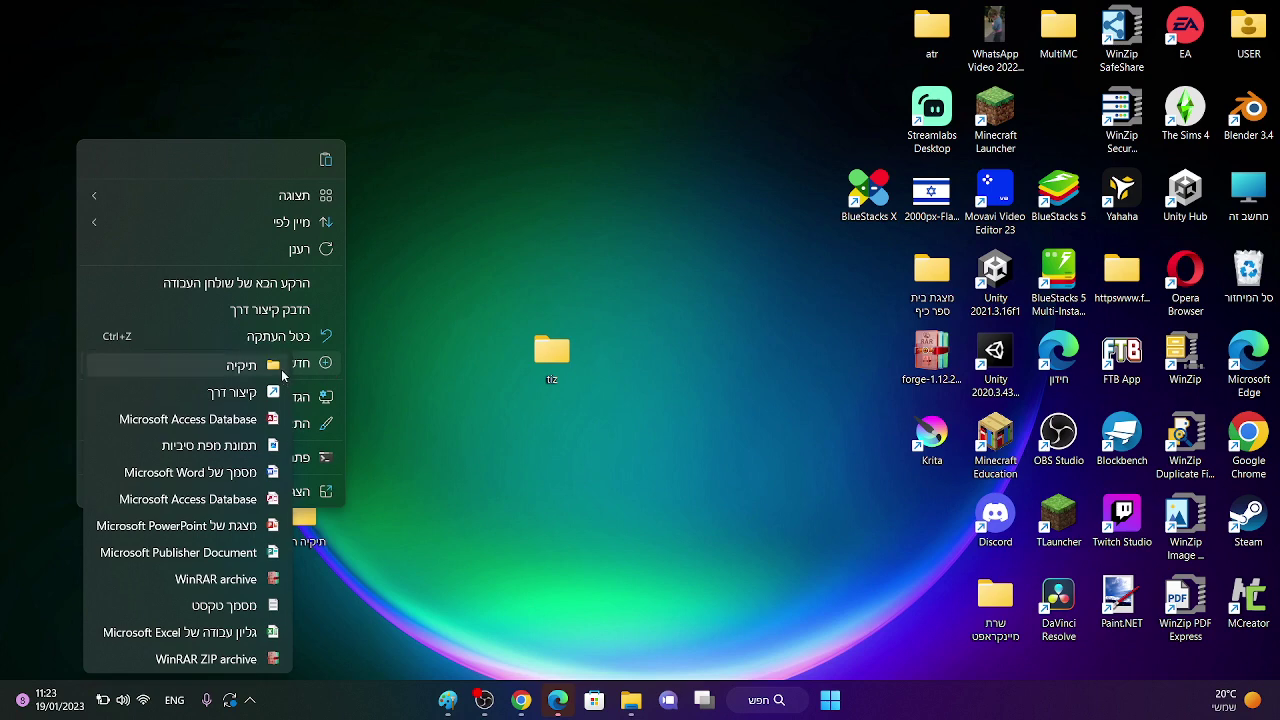
{"action": "left_click", "coordinate": [283, 366]}
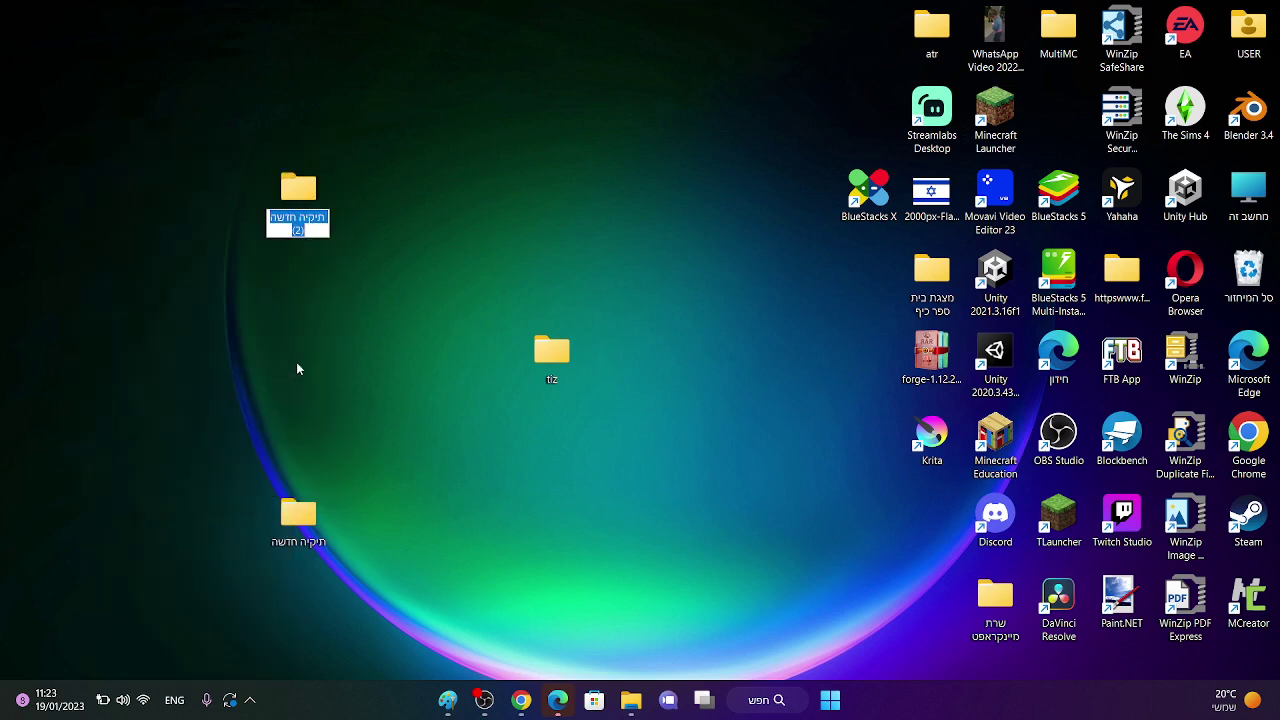
{"action": "key", "text": "BackSpace"}
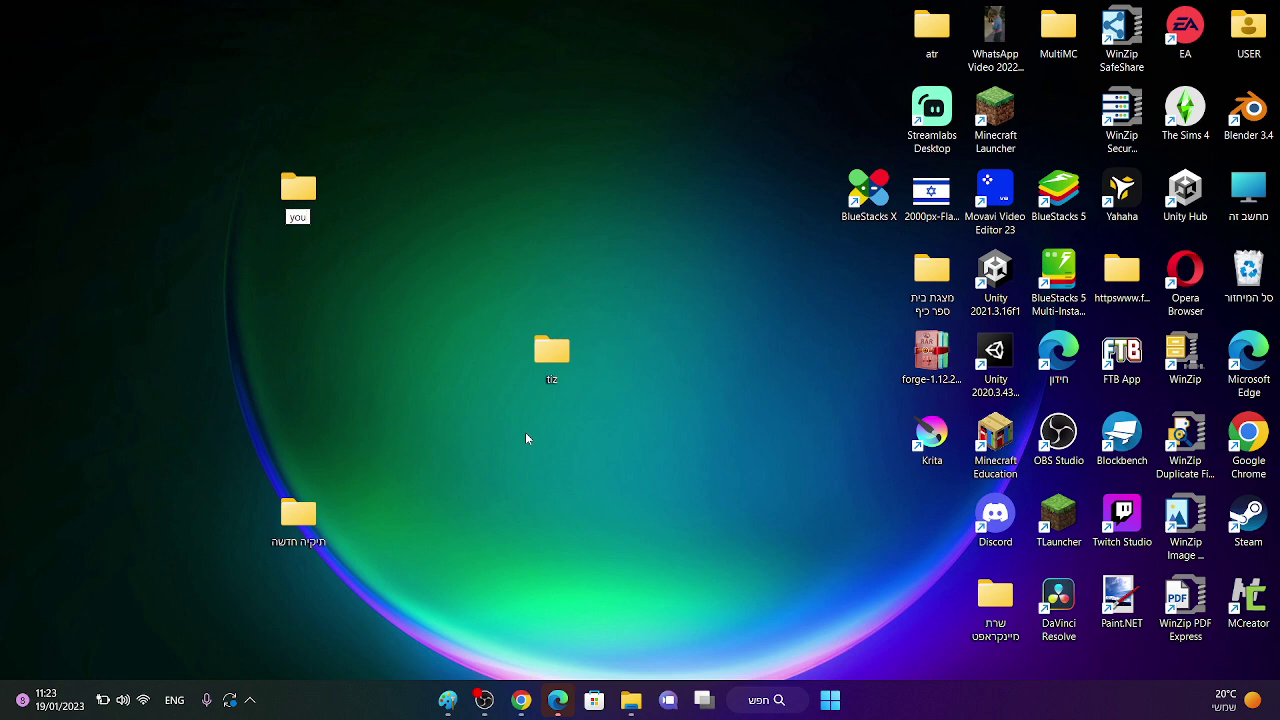
{"action": "type", "text": "youtyobe"}
{"action": "key", "text": "Return"}
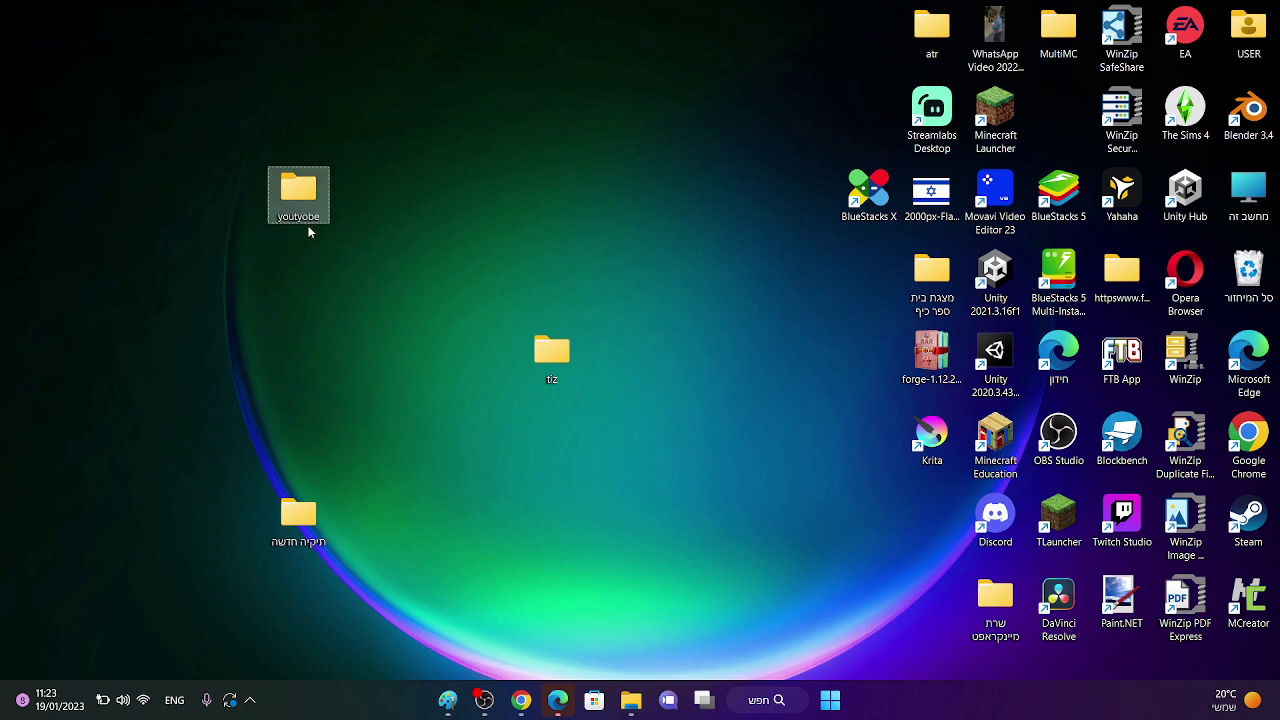
Open the youtyobe folder and create a new text document inside it.
{"action": "left_click", "coordinate": [320, 215]}
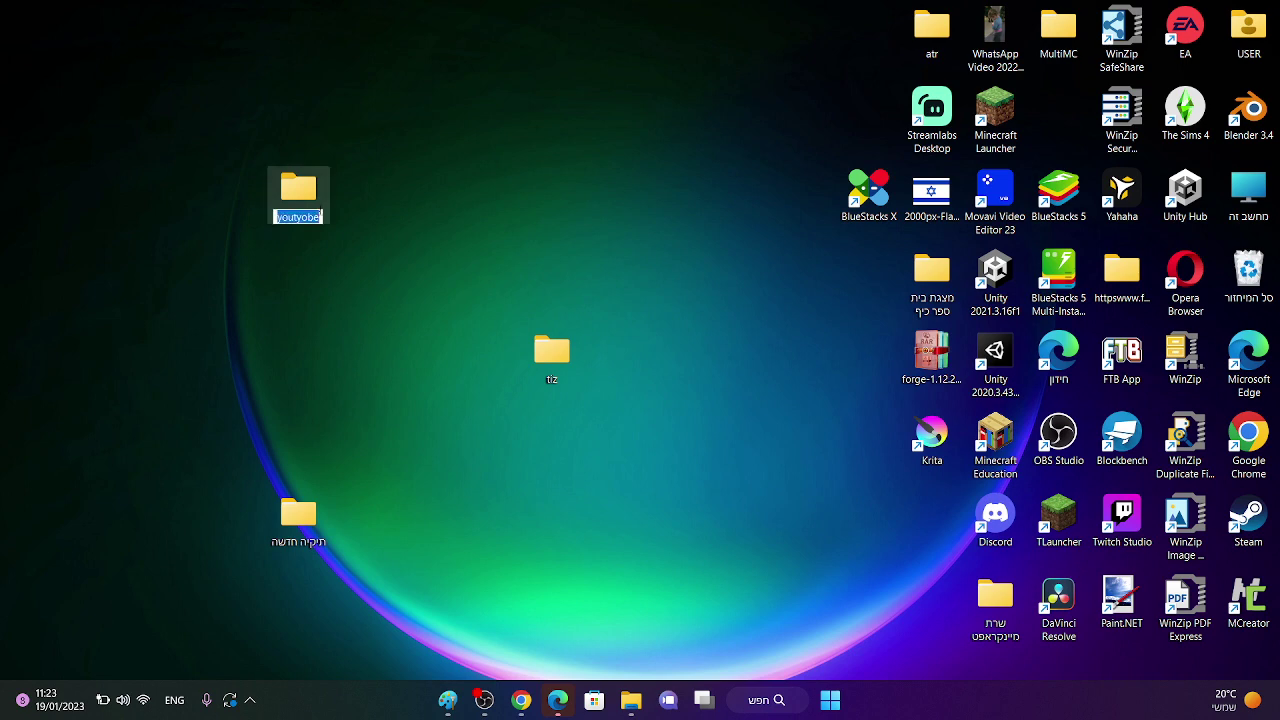
{"action": "key", "text": "Escape"}
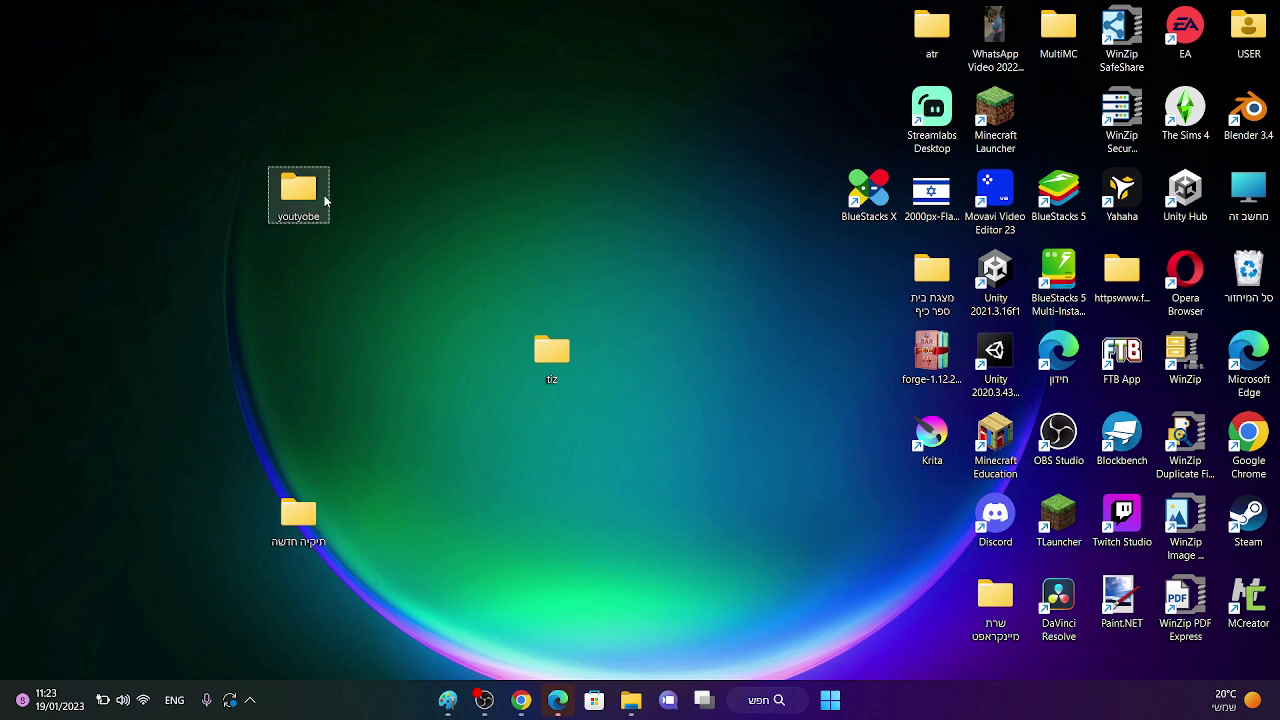
{"action": "double_click", "coordinate": [318, 200]}
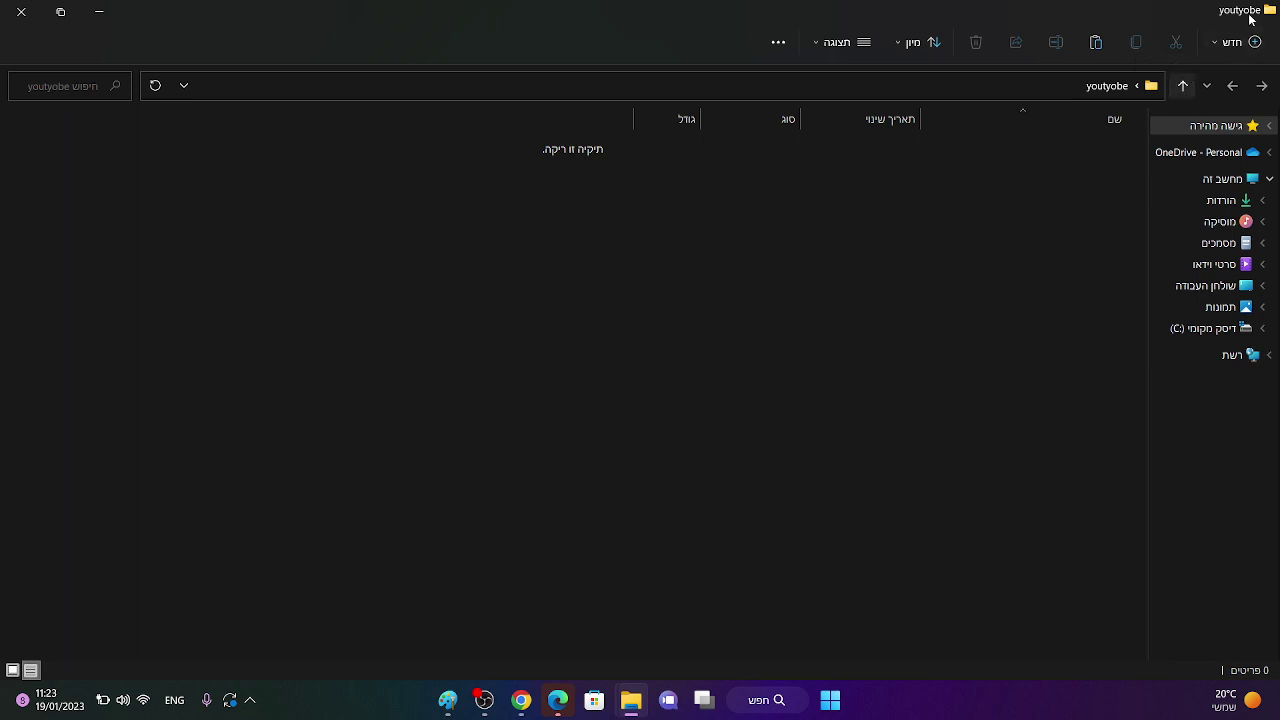
{"action": "left_click", "coordinate": [1252, 46]}
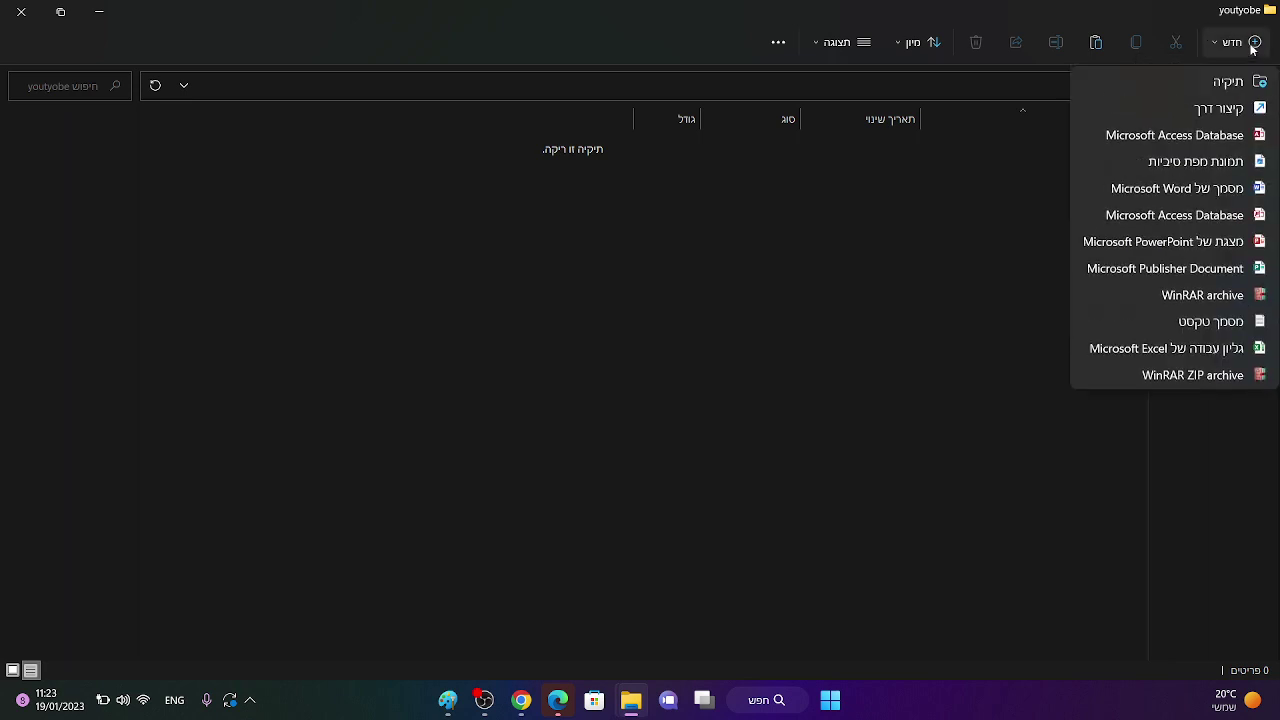
{"action": "left_click", "coordinate": [1224, 324]}
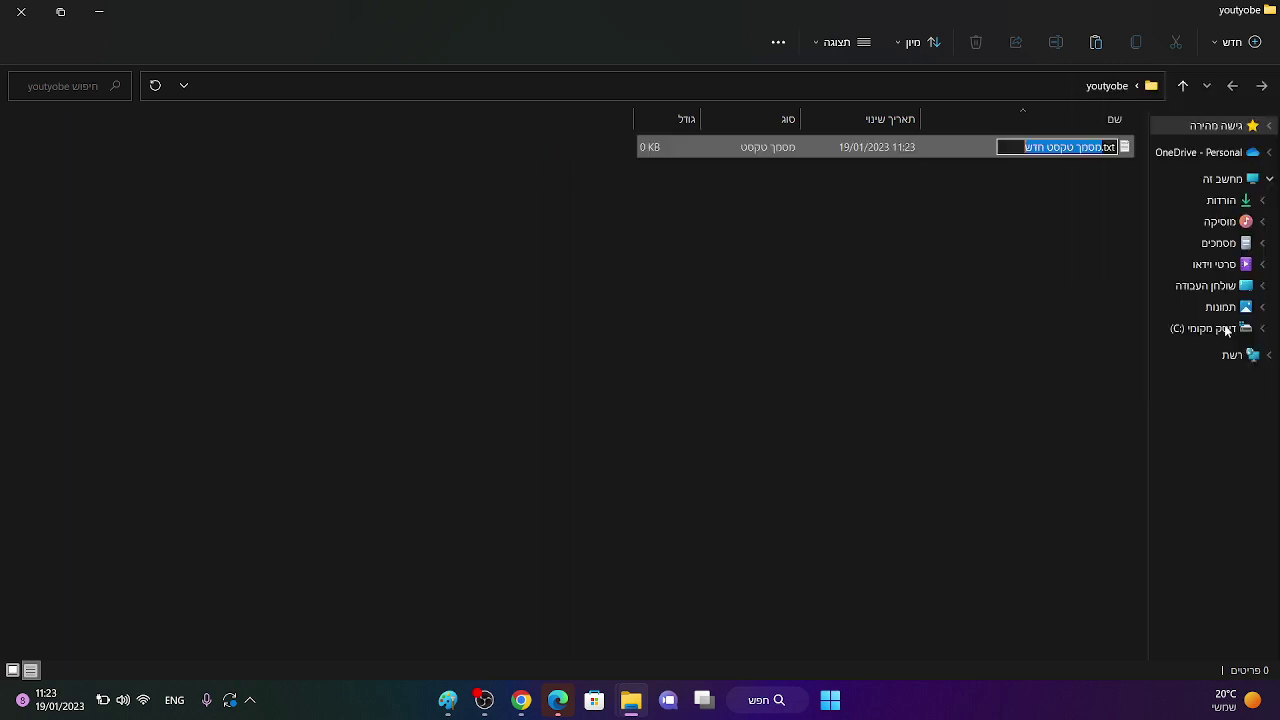
Check the folder's view options and rename the new text document as server.bat, accepting the extension change.
{"action": "left_click", "coordinate": [877, 42]}
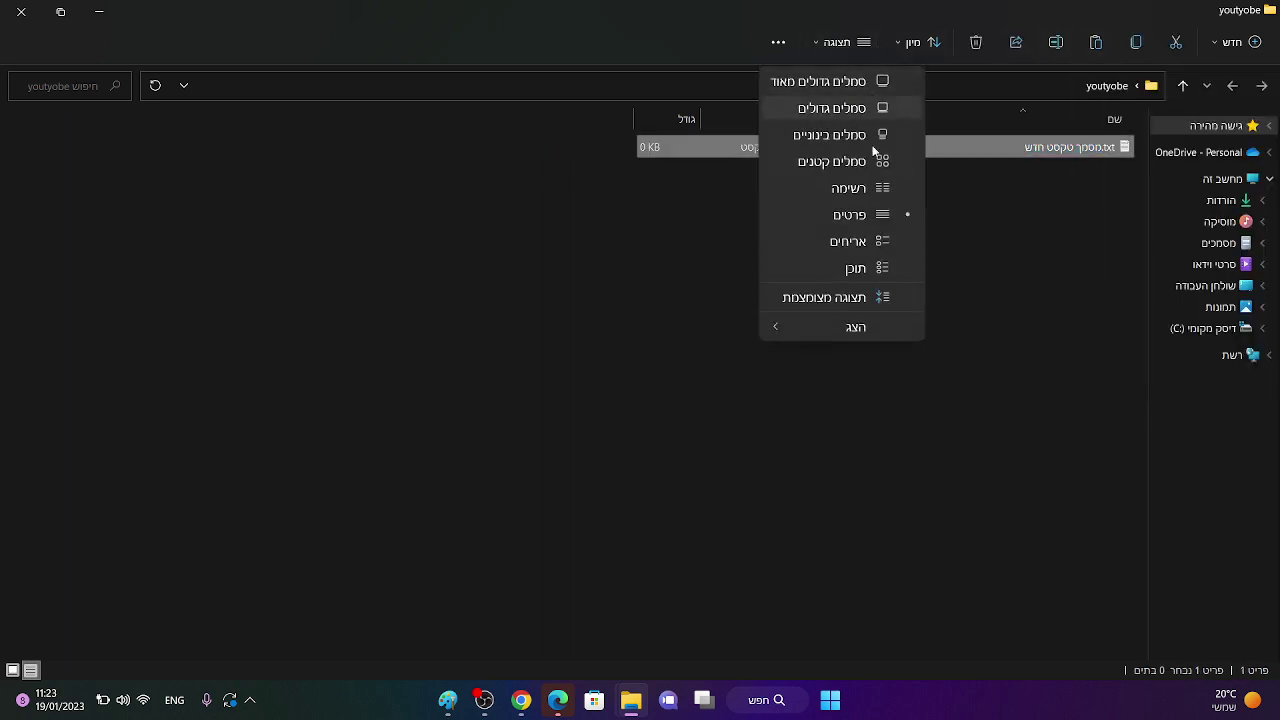
{"action": "mouse_move", "coordinate": [857, 330]}
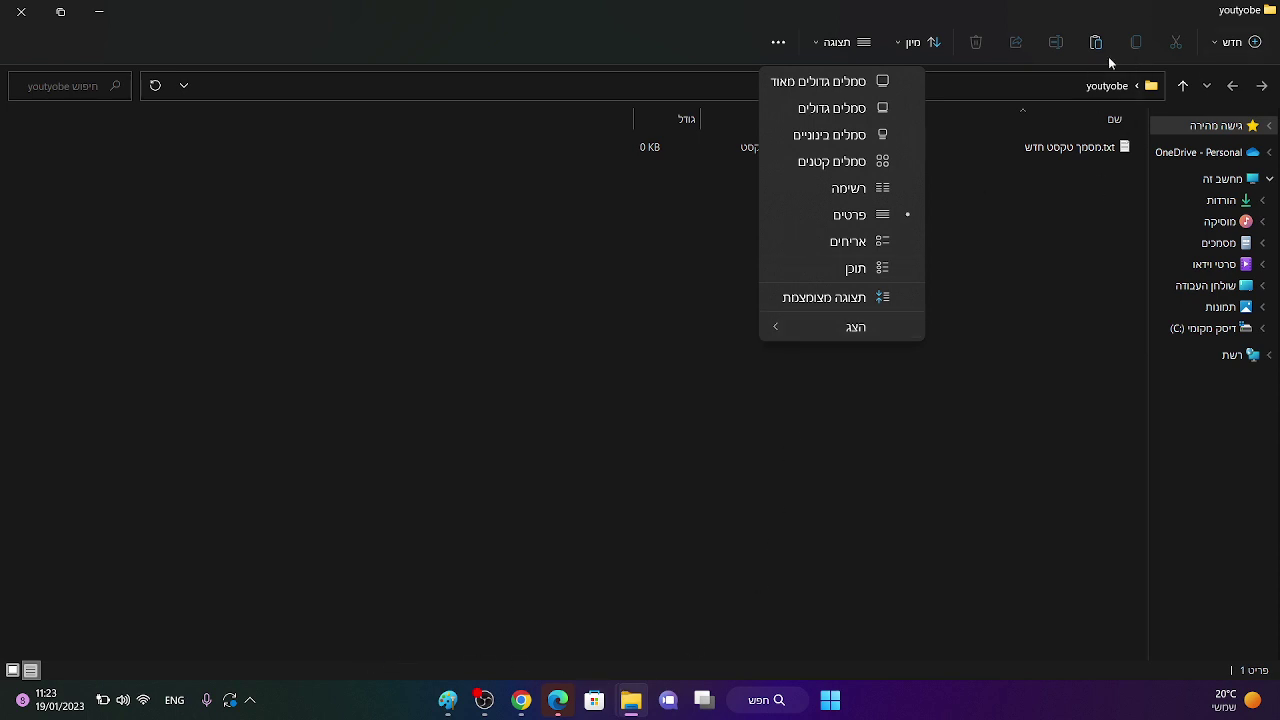
{"action": "left_click", "coordinate": [1092, 154]}
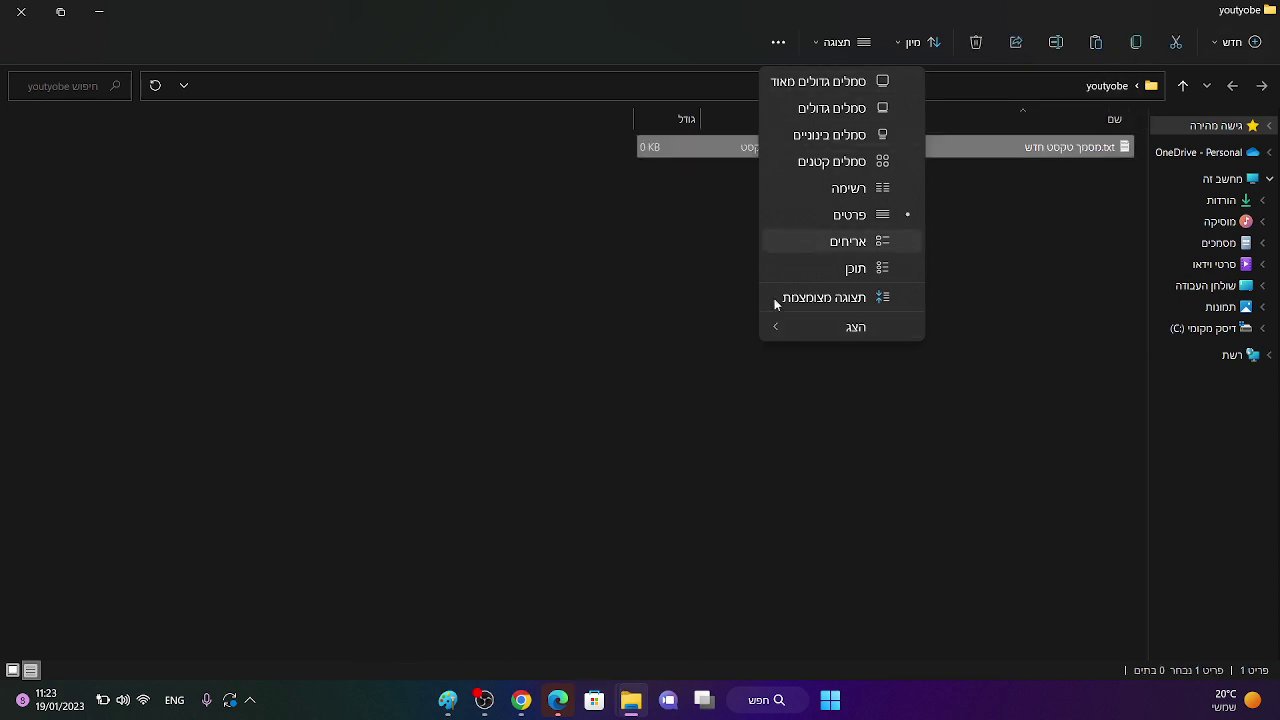
{"action": "left_click", "coordinate": [1055, 42]}
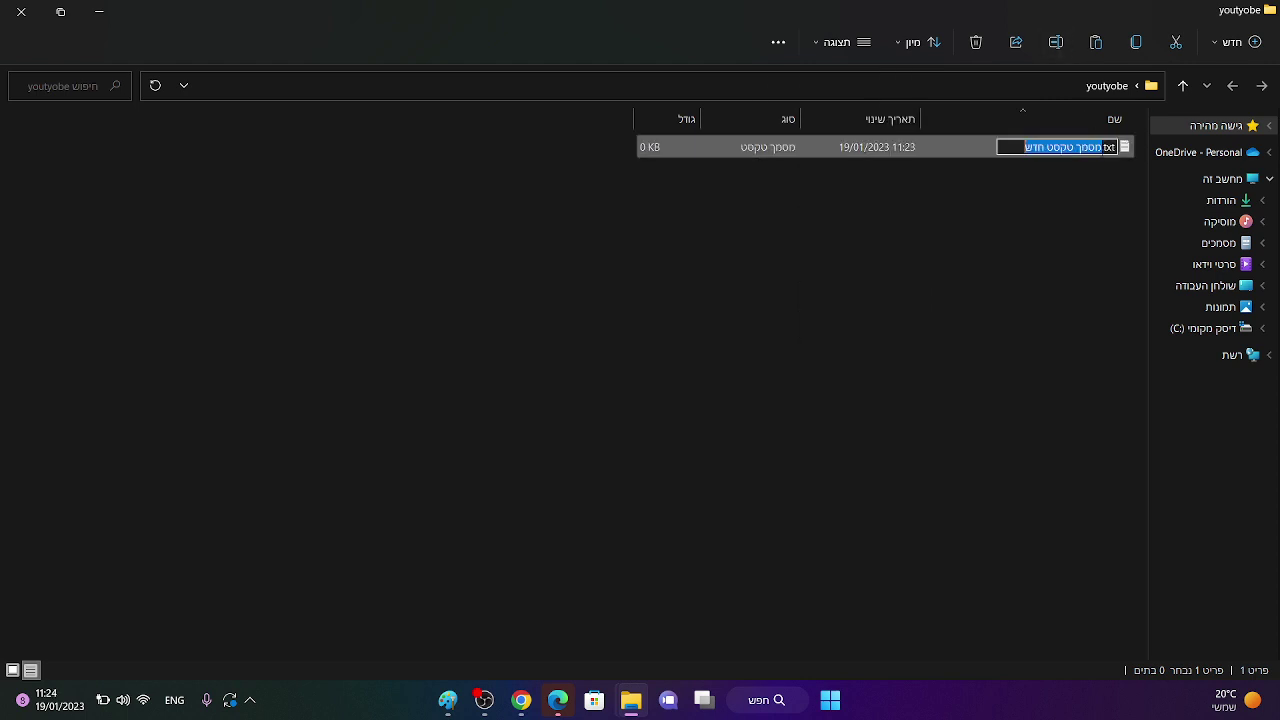
{"action": "key", "text": "BackSpace"}
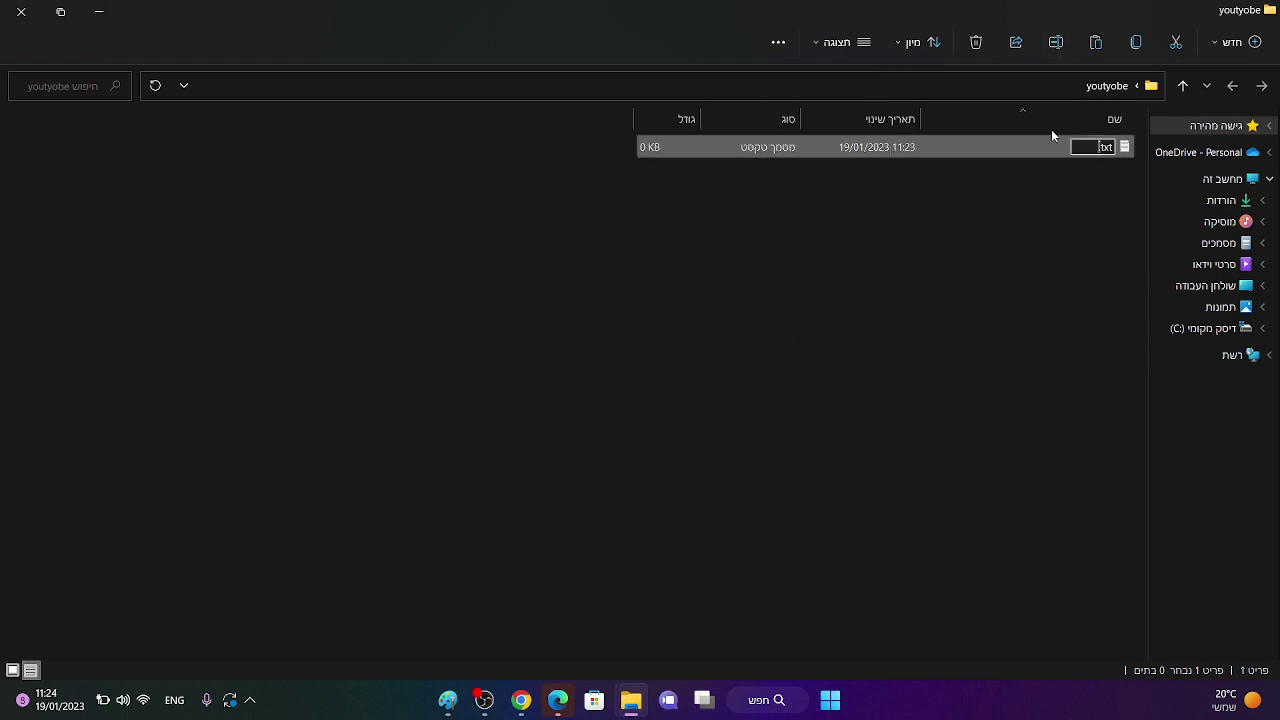
{"action": "key", "text": "Delete"}
{"action": "type", "text": "server."}
{"action": "key", "text": "Delete"}
{"action": "key", "text": "Delete"}
{"action": "key", "text": "Delete"}
{"action": "type", "text": "bat"}
{"action": "key", "text": "Return"}
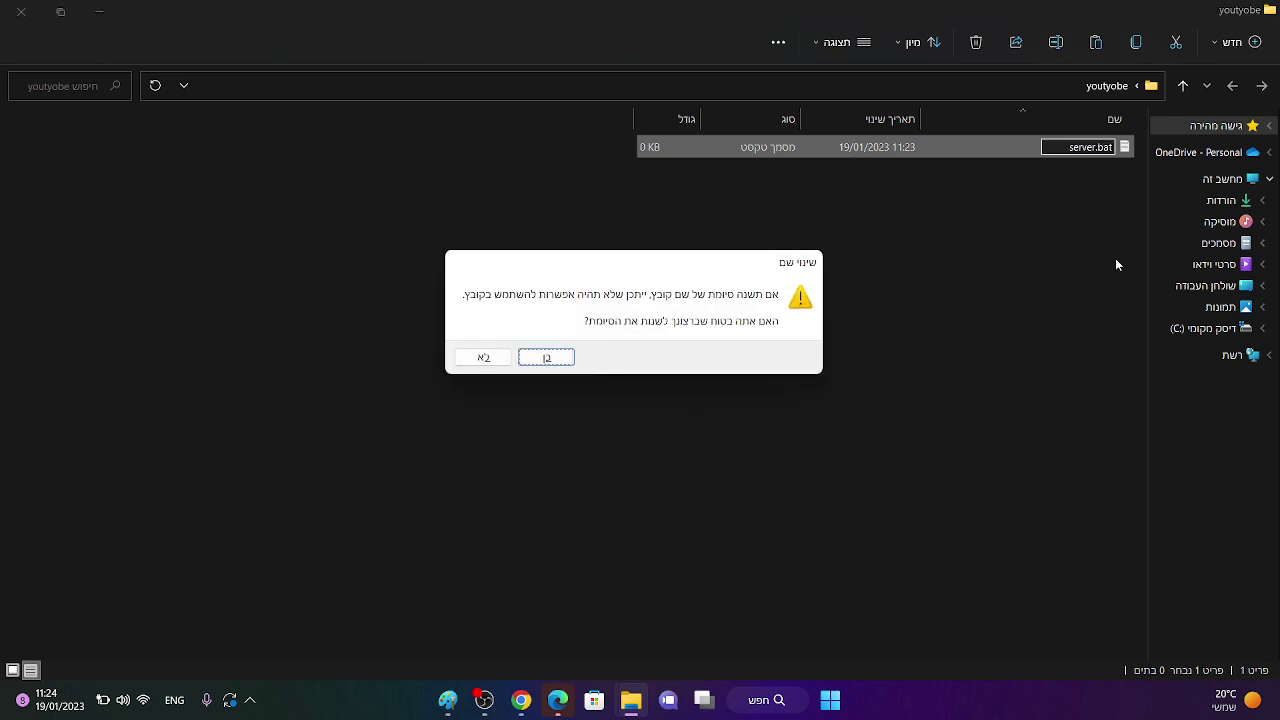
{"action": "left_click", "coordinate": [540, 356]}
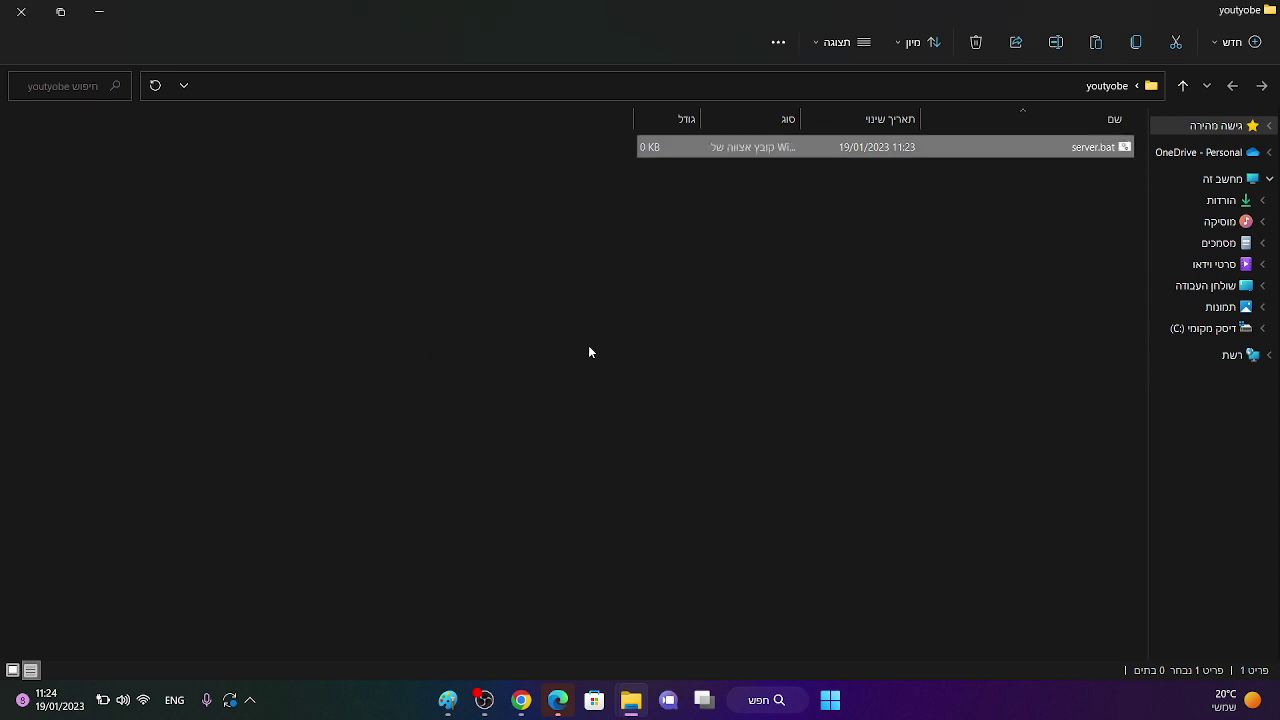
Open server.bat for editing in Notepad and close it without entering any text.
{"action": "right_click", "coordinate": [1120, 147]}
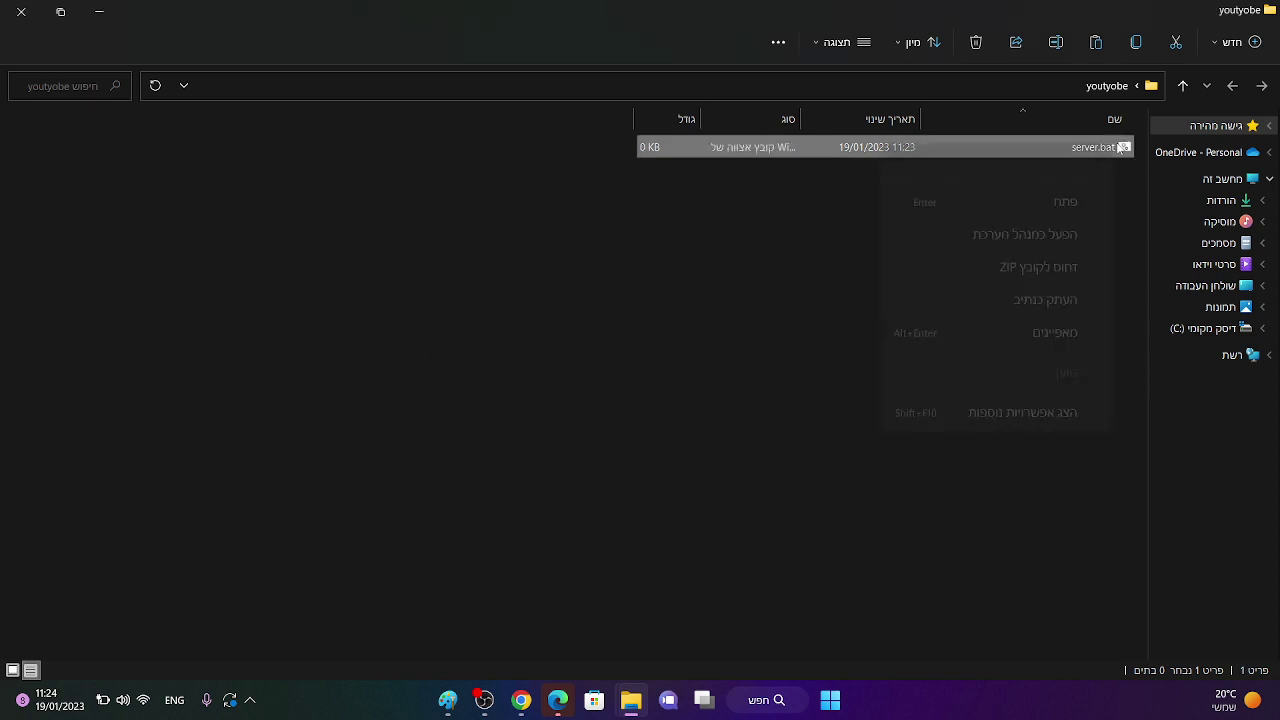
{"action": "left_click", "coordinate": [770, 270]}
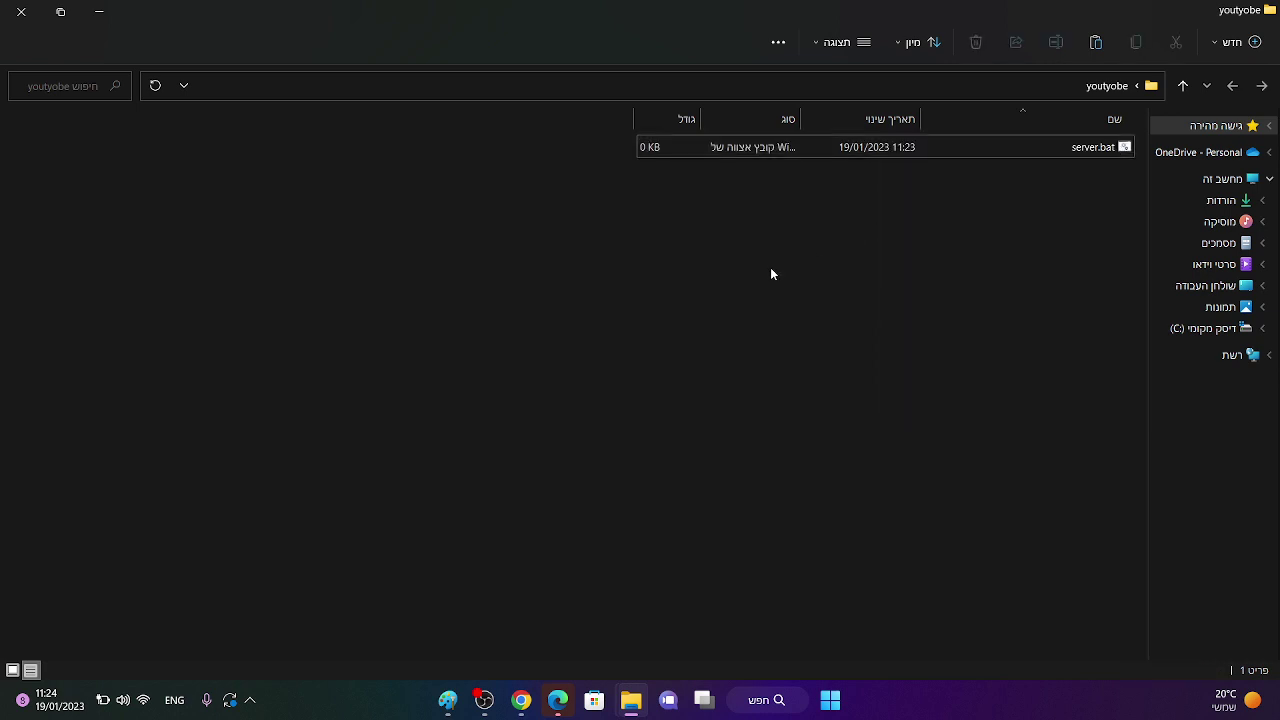
{"action": "left_click", "coordinate": [1055, 145]}
{"action": "left_click", "coordinate": [1055, 147]}
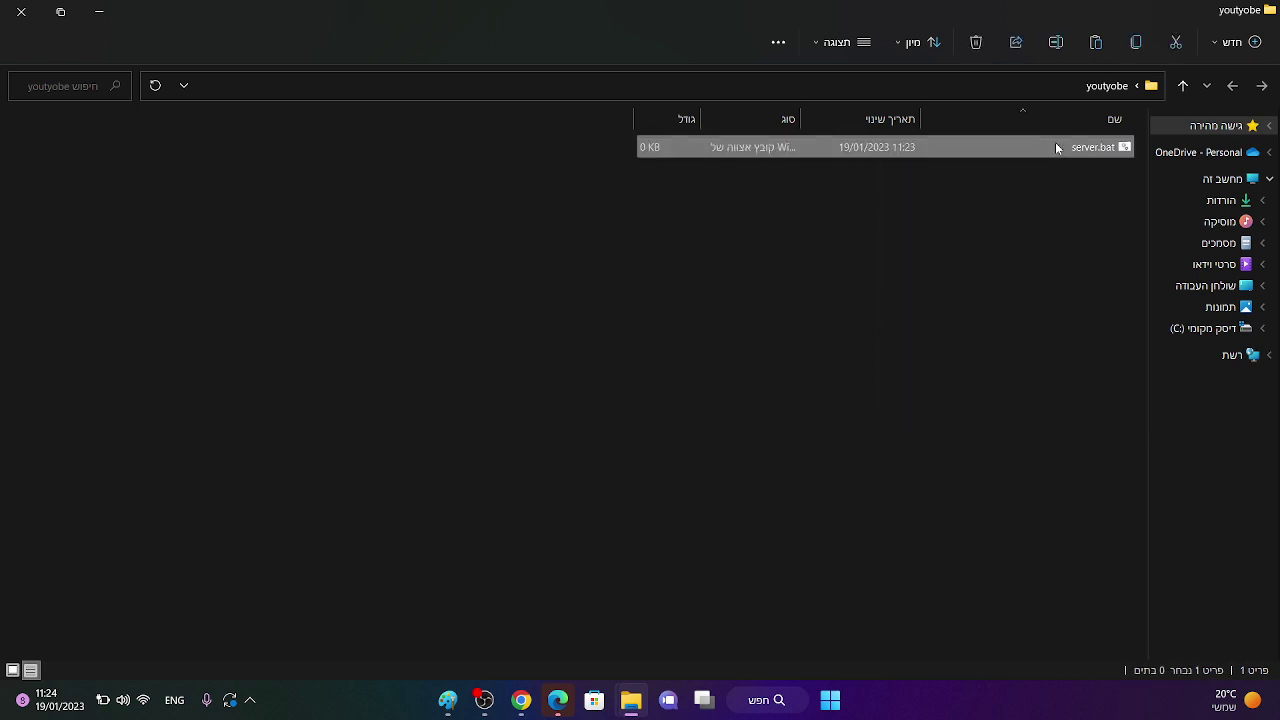
{"action": "right_click", "coordinate": [1055, 147]}
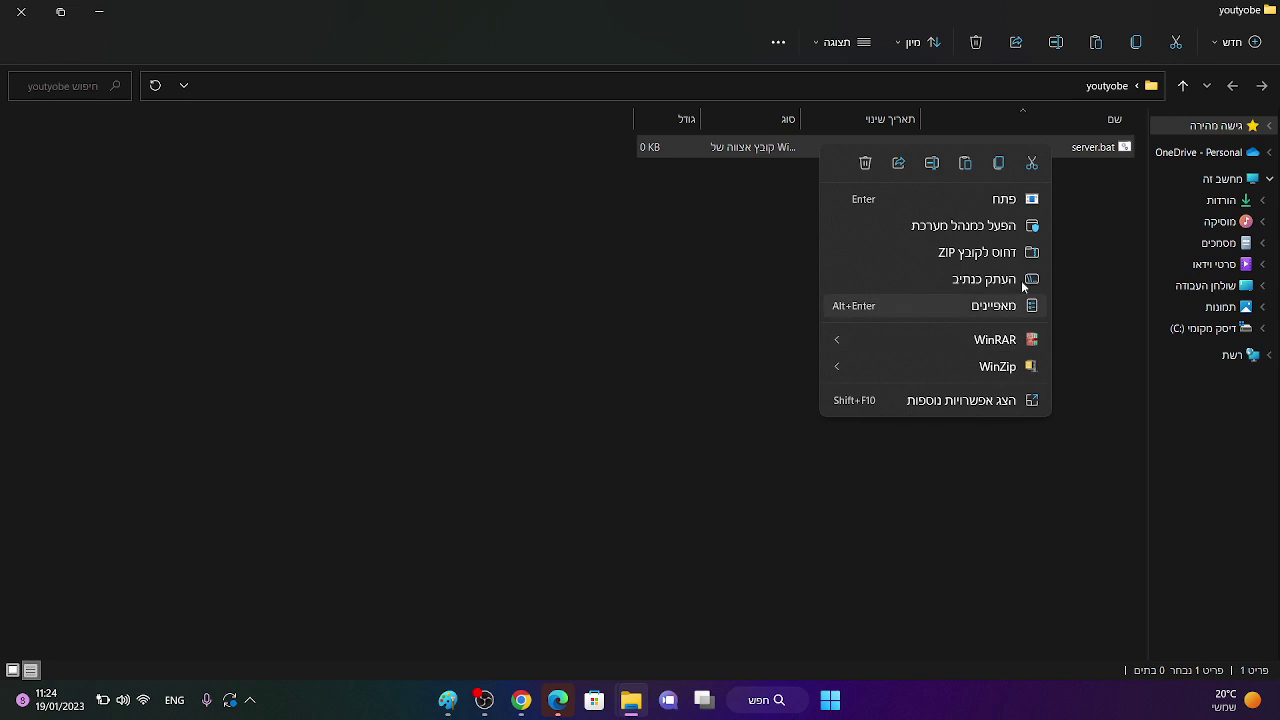
{"action": "left_click", "coordinate": [975, 399]}
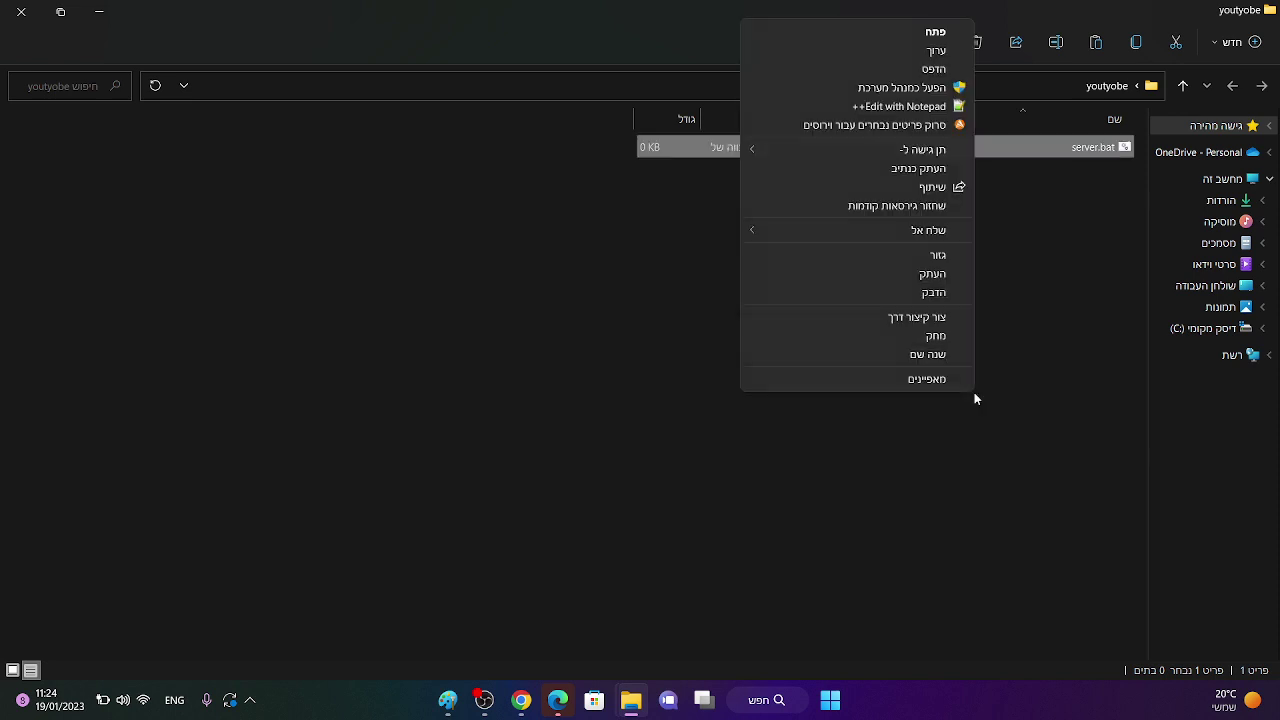
{"action": "left_click", "coordinate": [920, 52]}
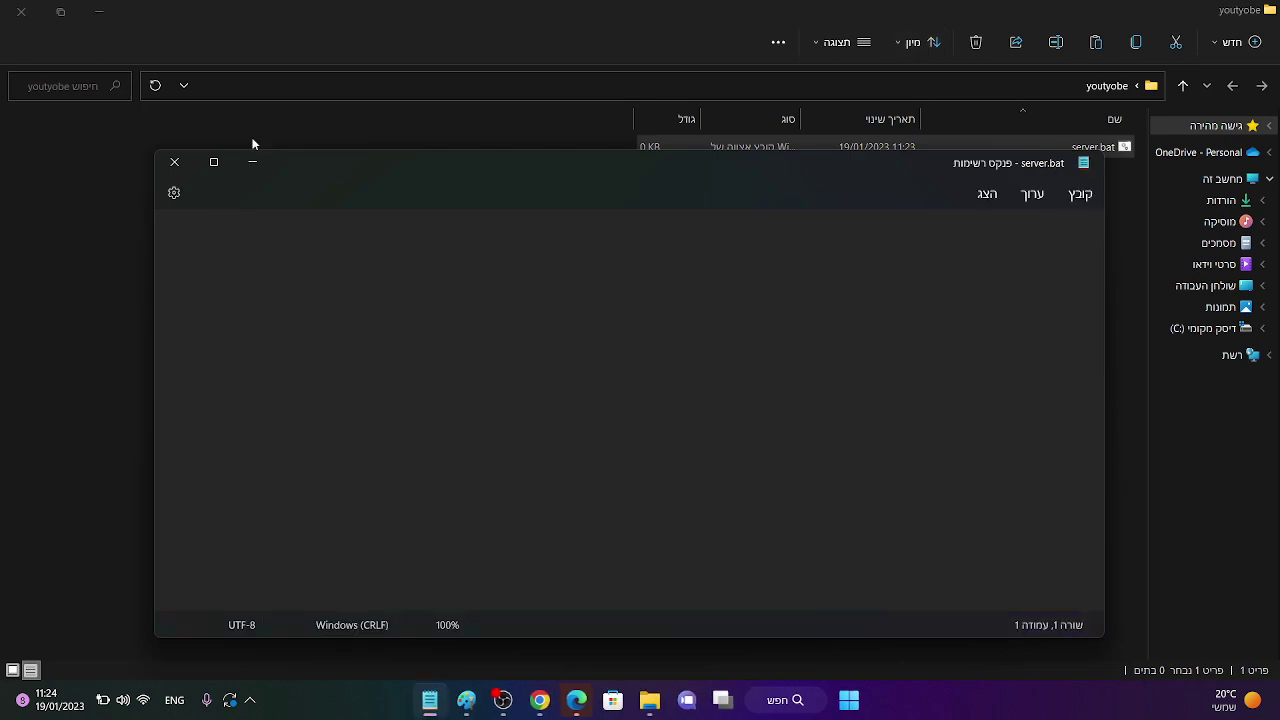
{"action": "left_click", "coordinate": [182, 174]}
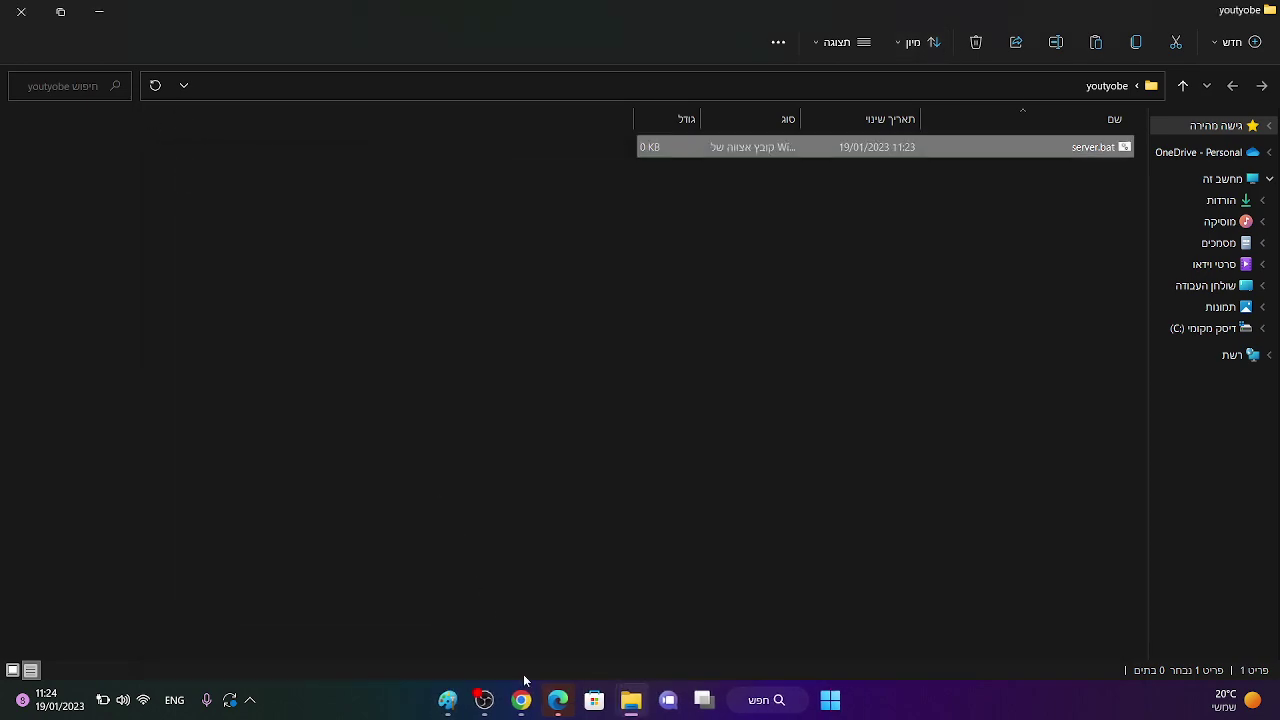
Switch to Chrome, dismiss the downloads bar and open YouTube in a new tab.
{"action": "mouse_move", "coordinate": [530, 688]}
{"action": "left_click", "coordinate": [541, 625]}
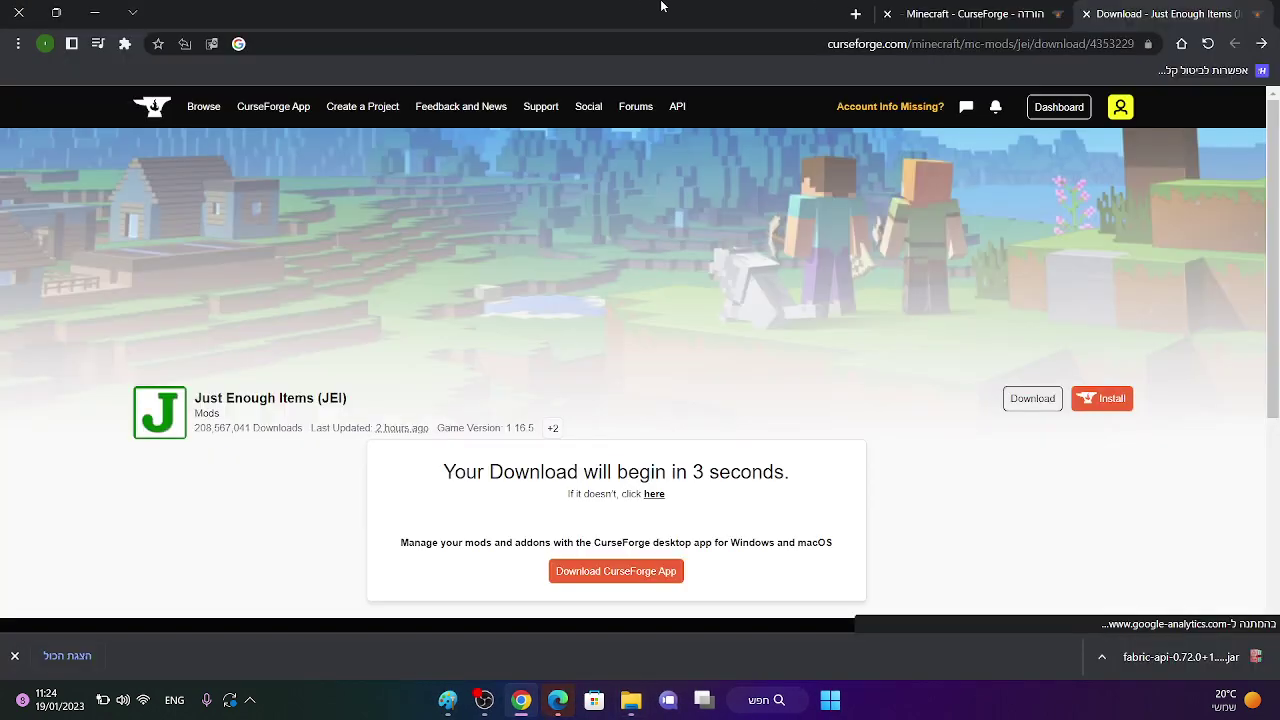
{"action": "left_click", "coordinate": [857, 15]}
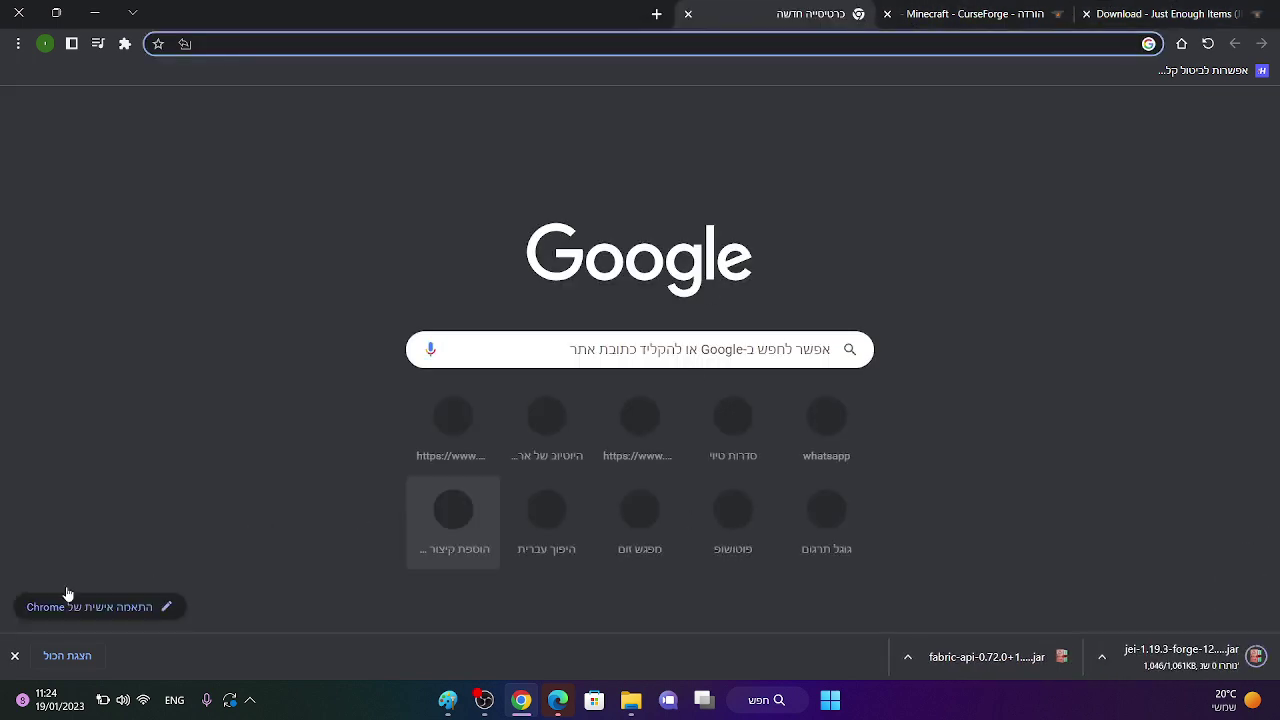
{"action": "left_click", "coordinate": [15, 655]}
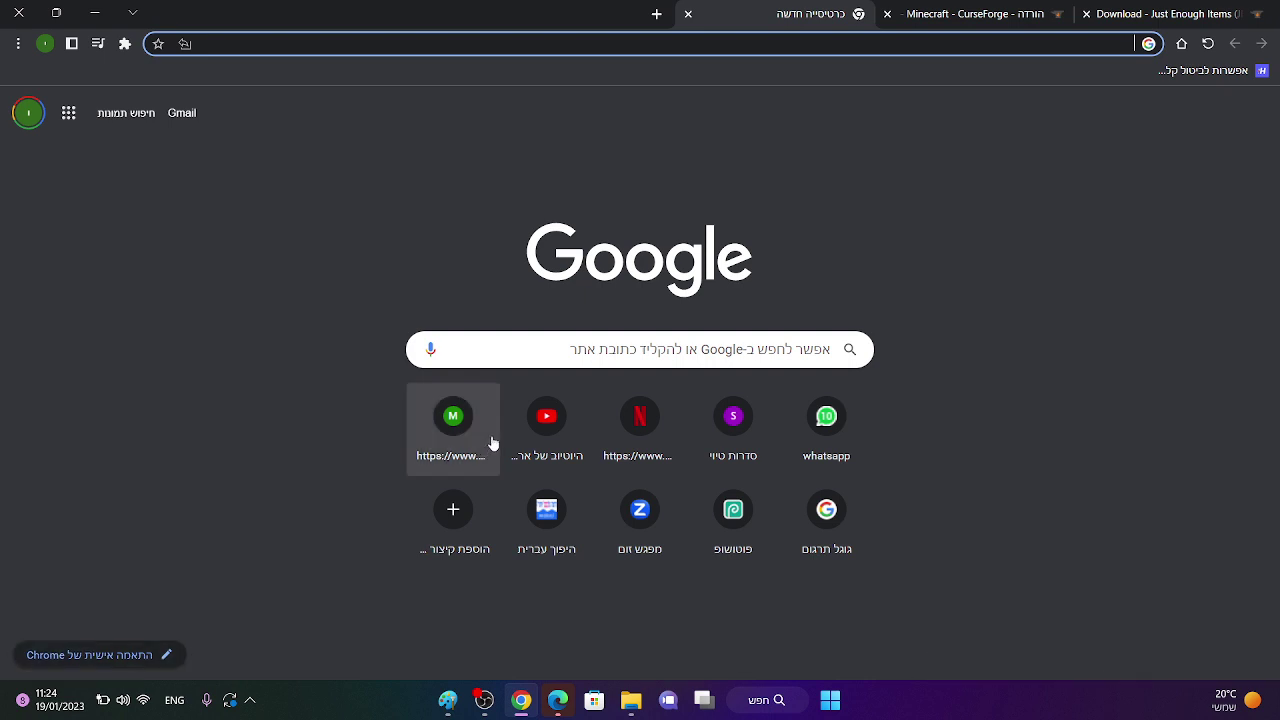
{"action": "left_click", "coordinate": [571, 428]}
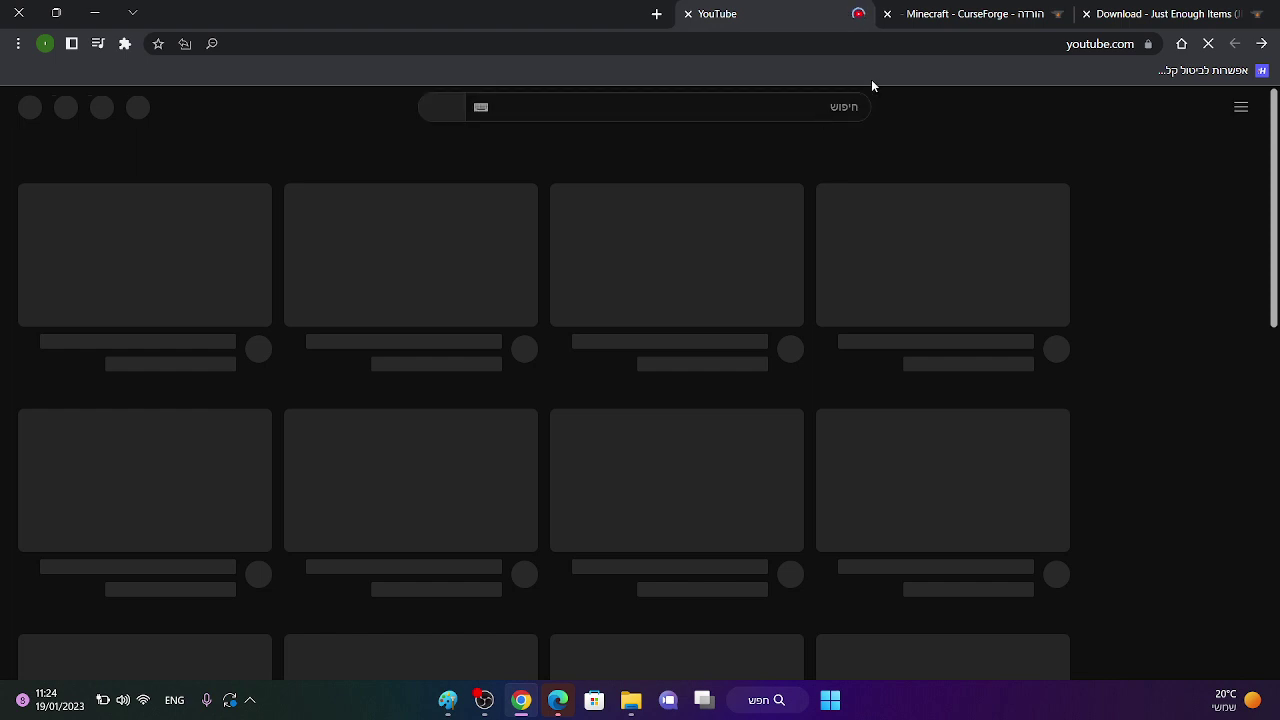
Search YouTube for מקריטה and open the MaccariTA channel.
{"action": "left_click", "coordinate": [837, 108]}
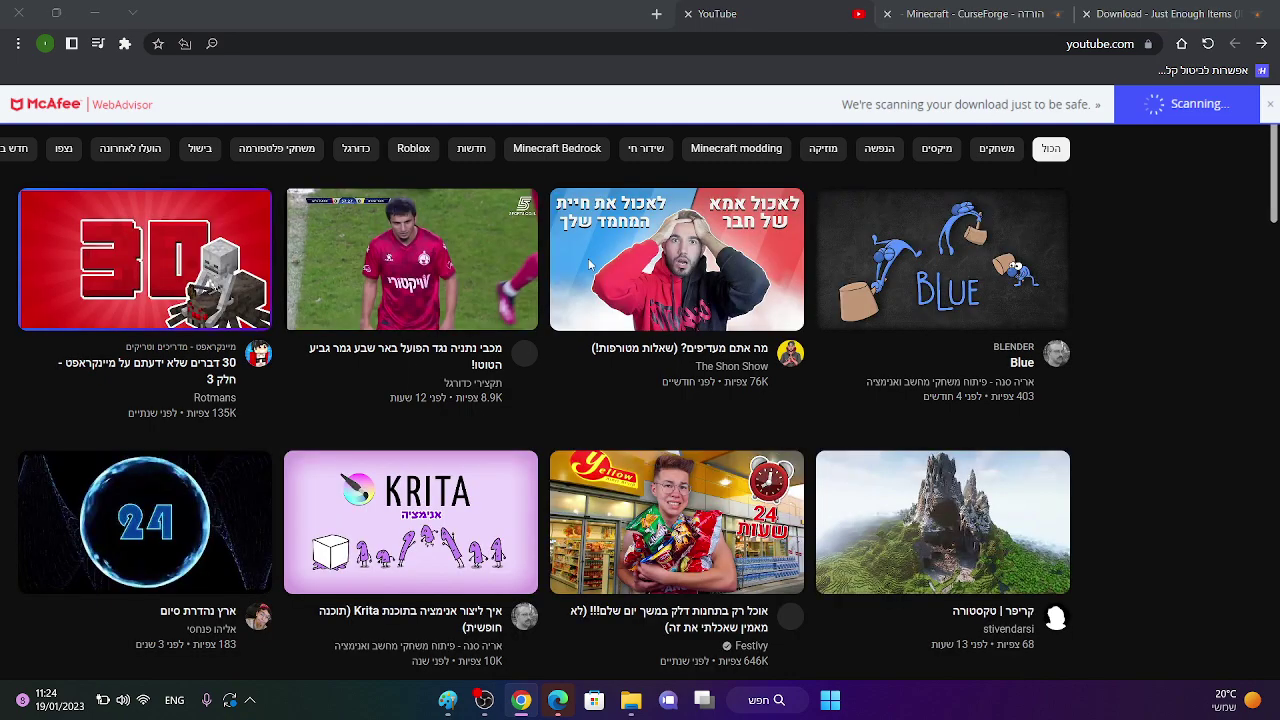
{"action": "scroll", "coordinate": [972, 288], "scroll_direction": "down", "scroll_amount": 2}
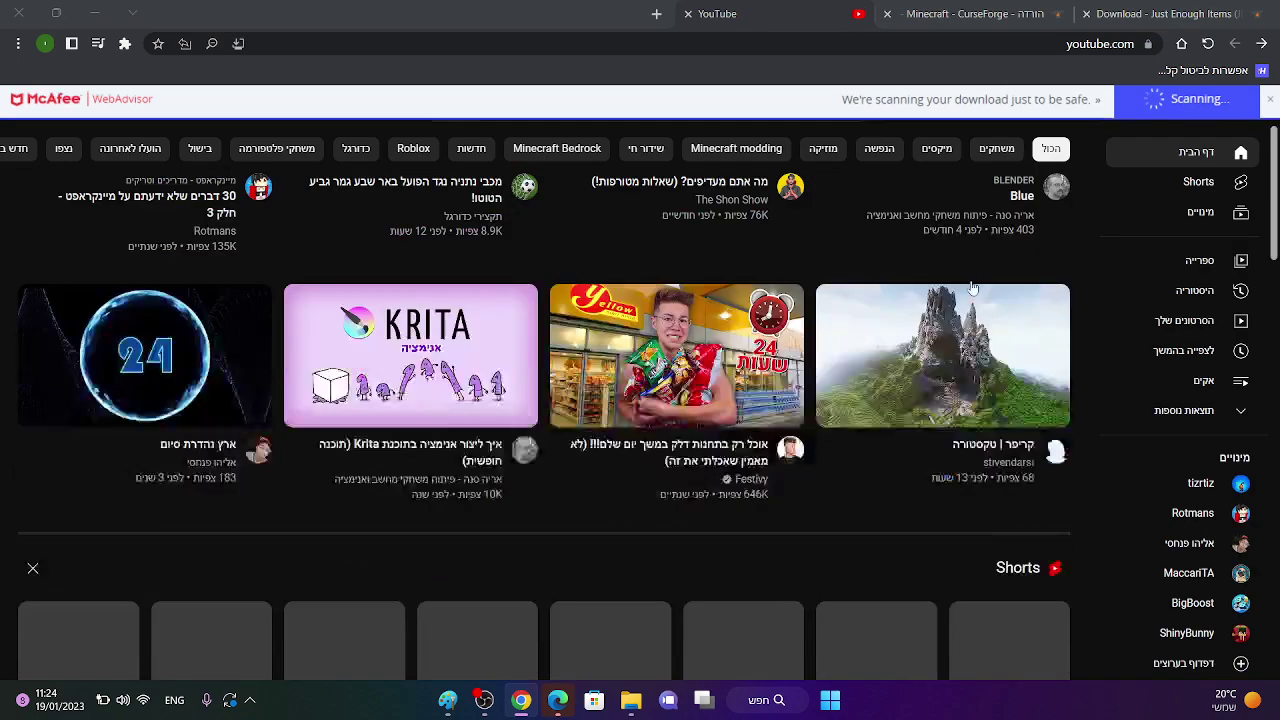
{"action": "scroll", "coordinate": [914, 414], "scroll_direction": "down", "scroll_amount": 4}
{"action": "scroll", "coordinate": [914, 414], "scroll_direction": "up", "scroll_amount": 4}
{"action": "key", "text": "slash"}
{"action": "type", "text": "n"}
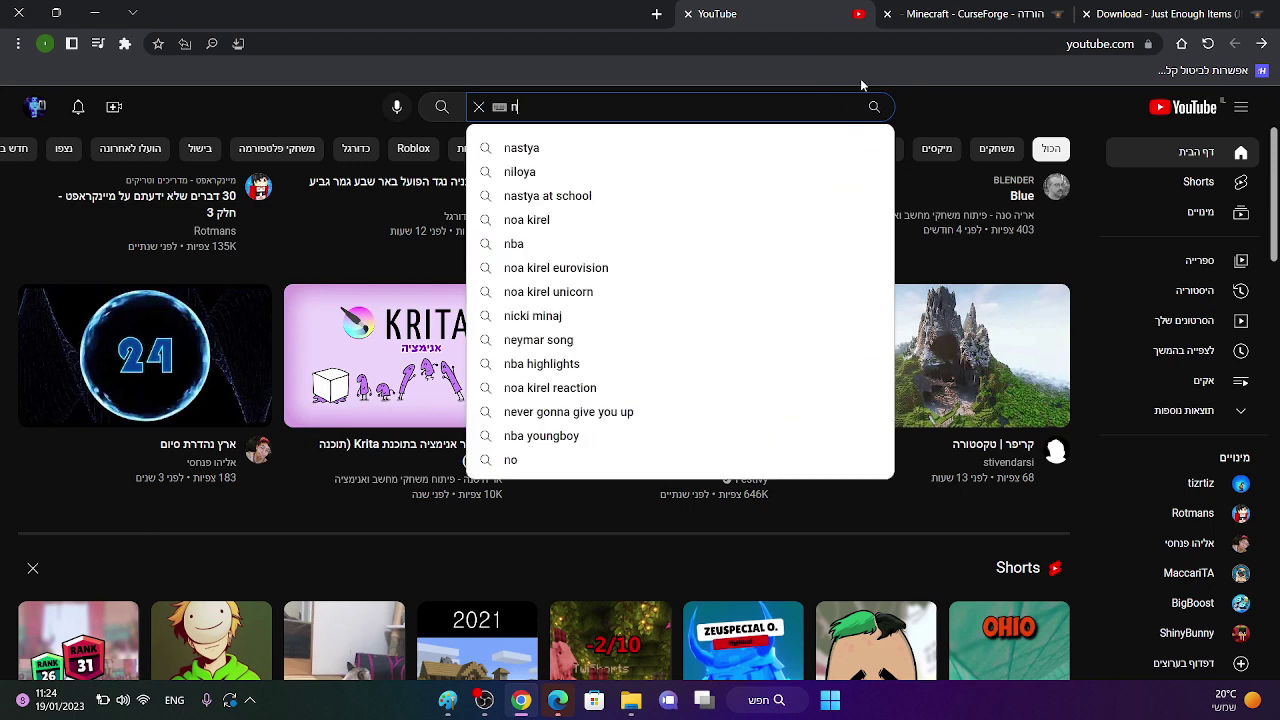
{"action": "type", "text": "er"}
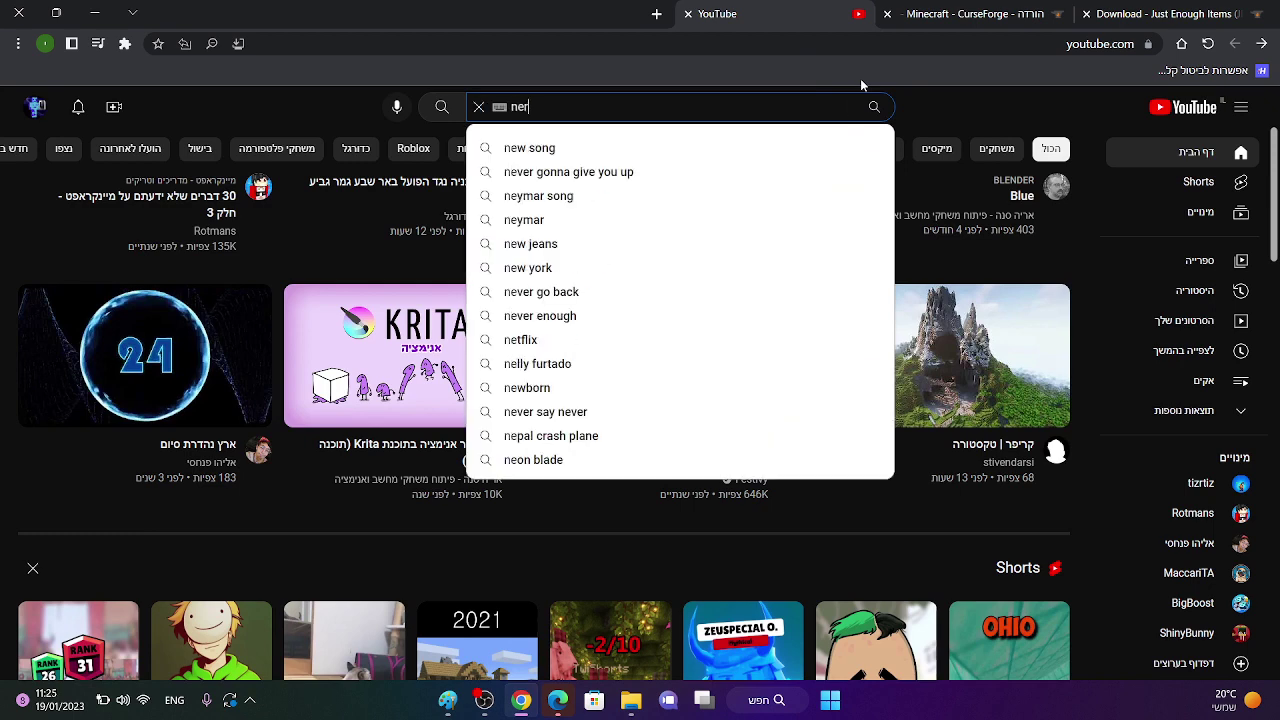
{"action": "type", "text": "hy"}
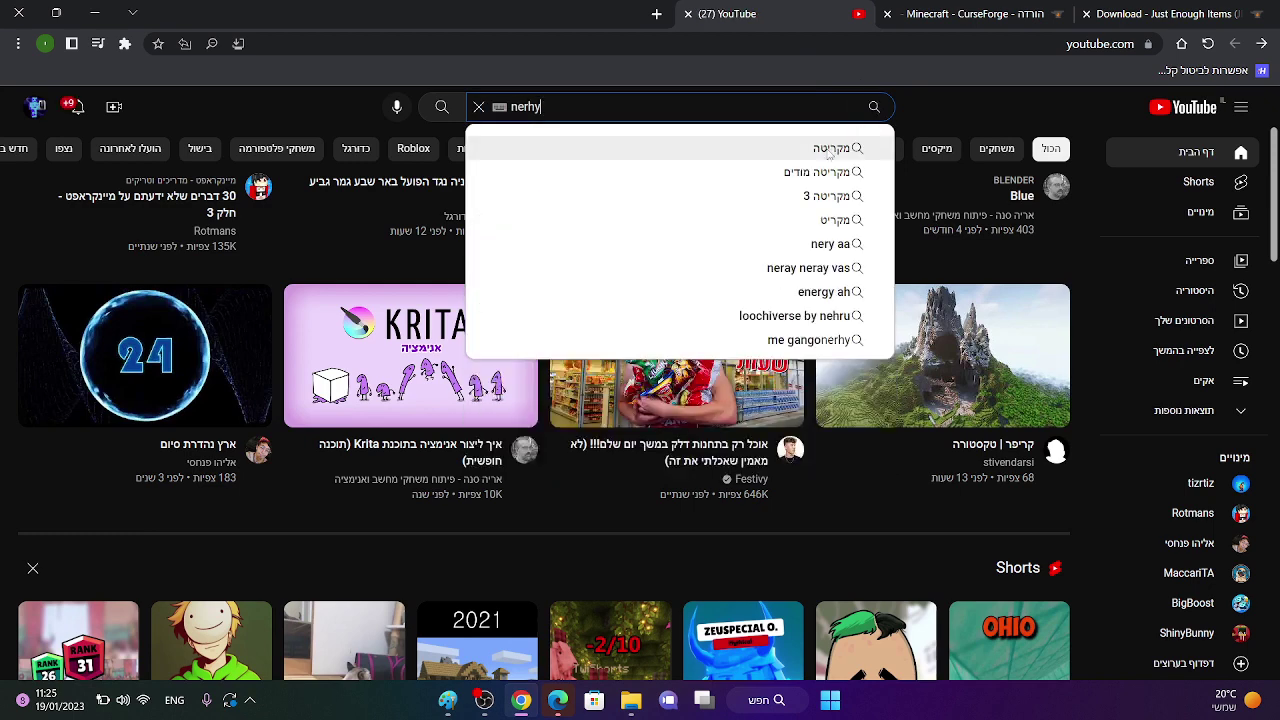
{"action": "left_click", "coordinate": [829, 150]}
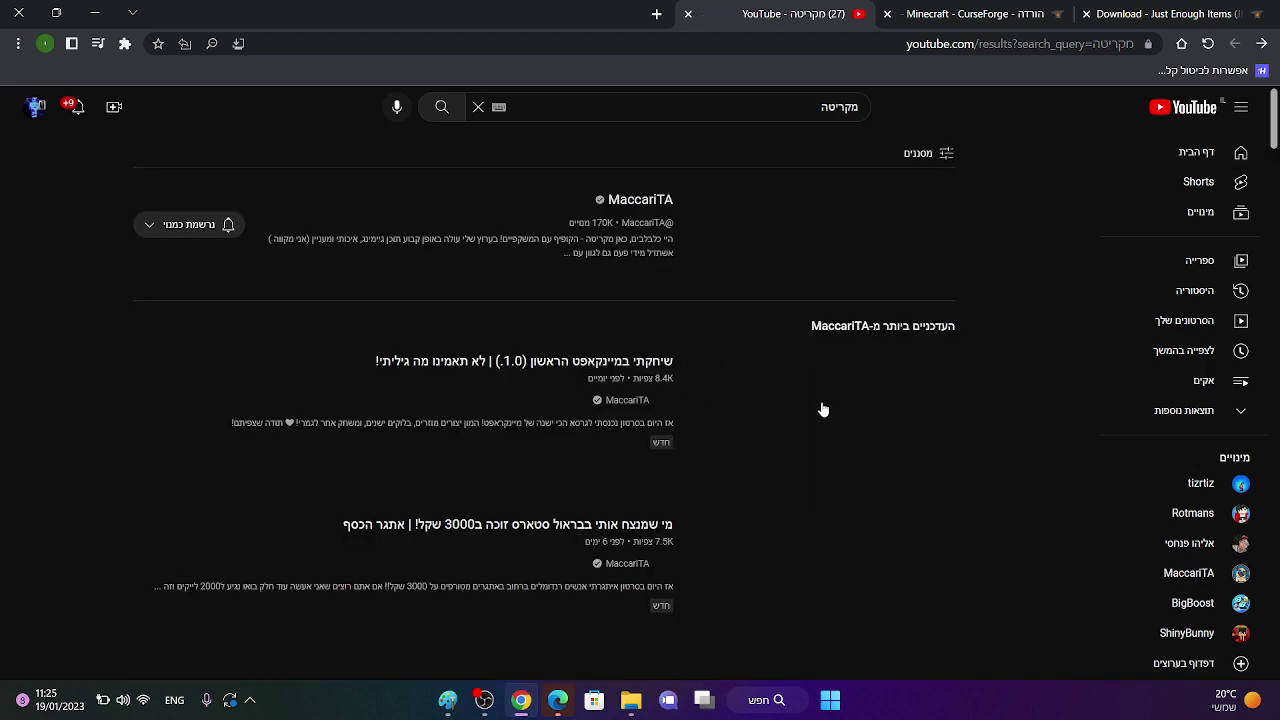
{"action": "left_click", "coordinate": [840, 257]}
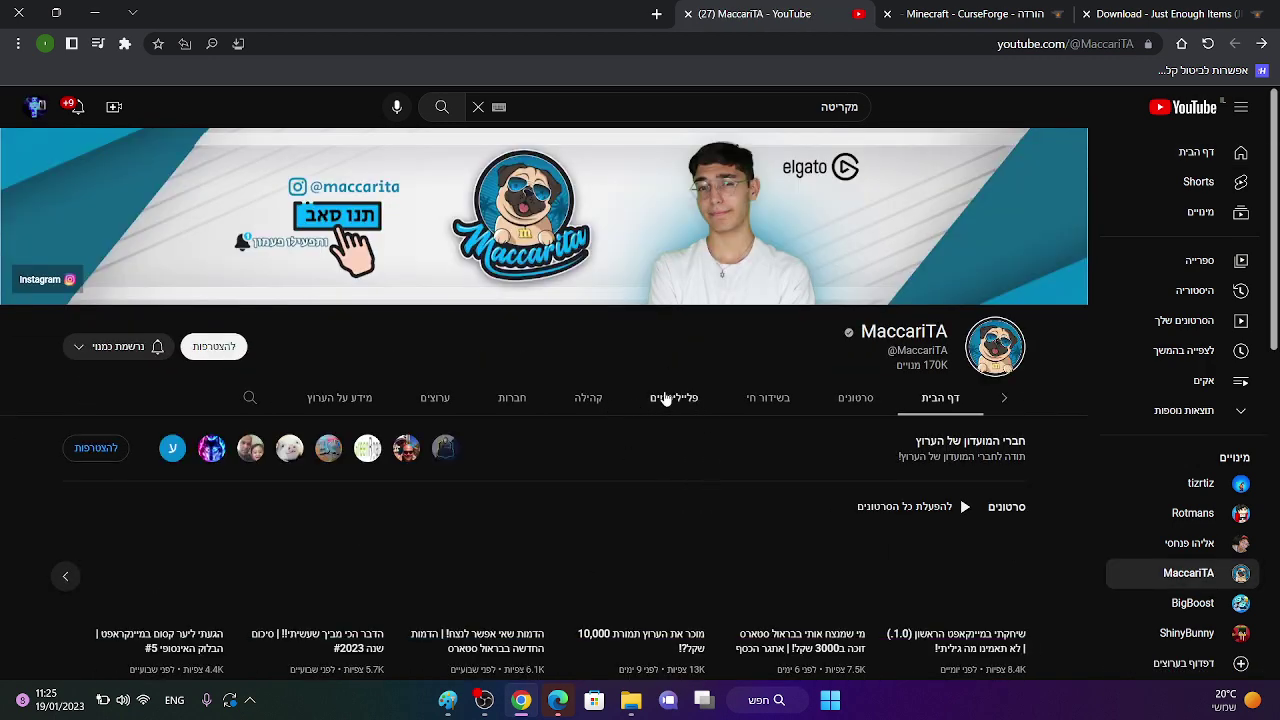
Browse the channel's videos and playlists, then open episode 4 of the קורס המודים של מקריטה playlist.
{"action": "left_click", "coordinate": [871, 412]}
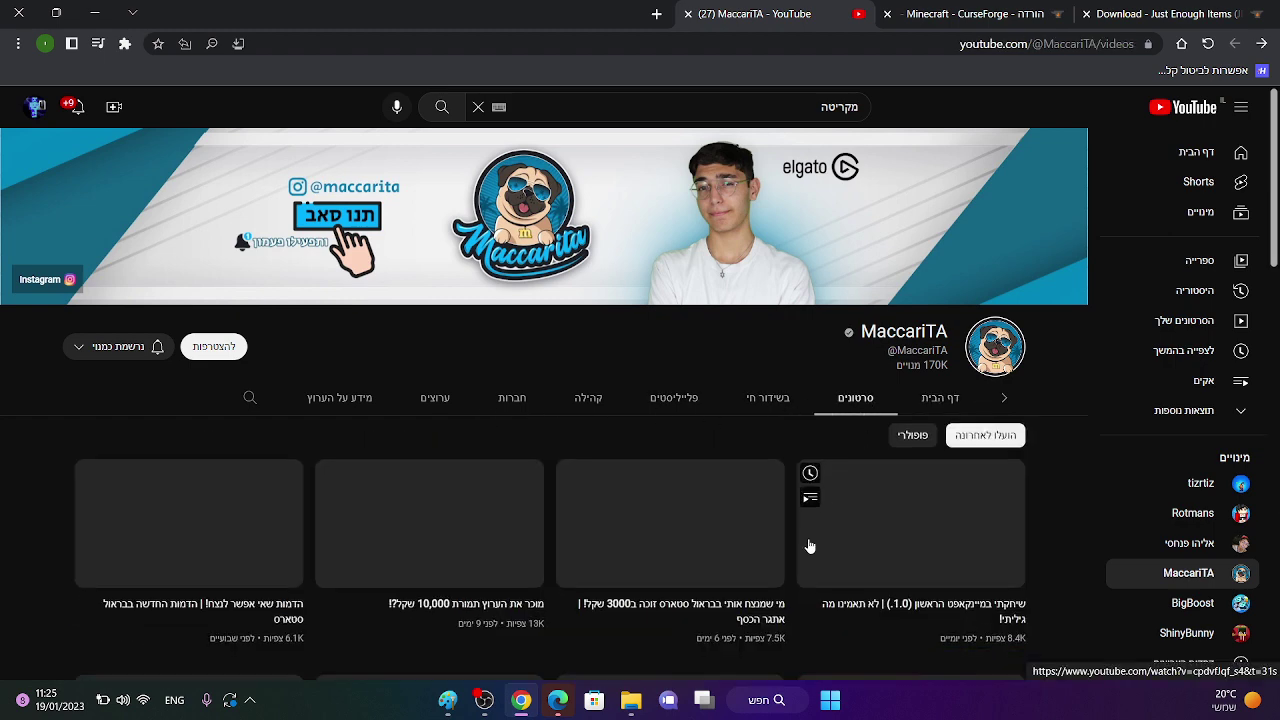
{"action": "scroll", "coordinate": [808, 540], "scroll_direction": "down", "scroll_amount": 2}
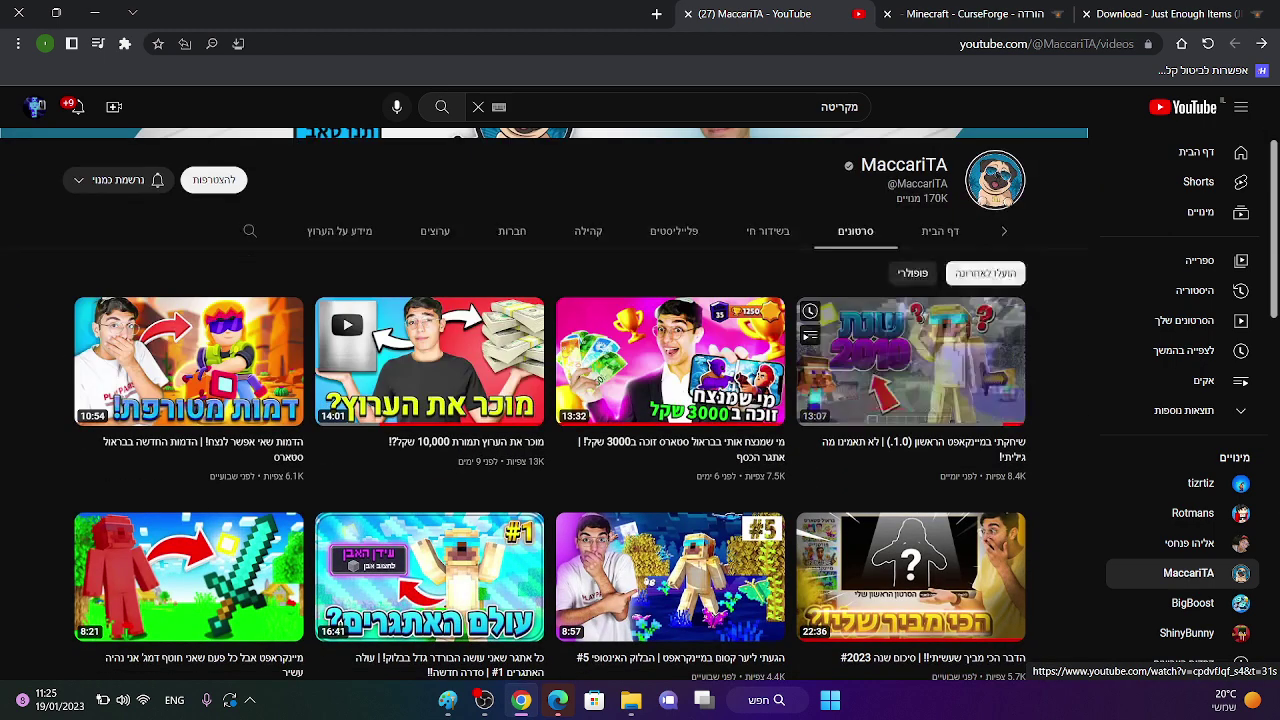
{"action": "left_click", "coordinate": [692, 227]}
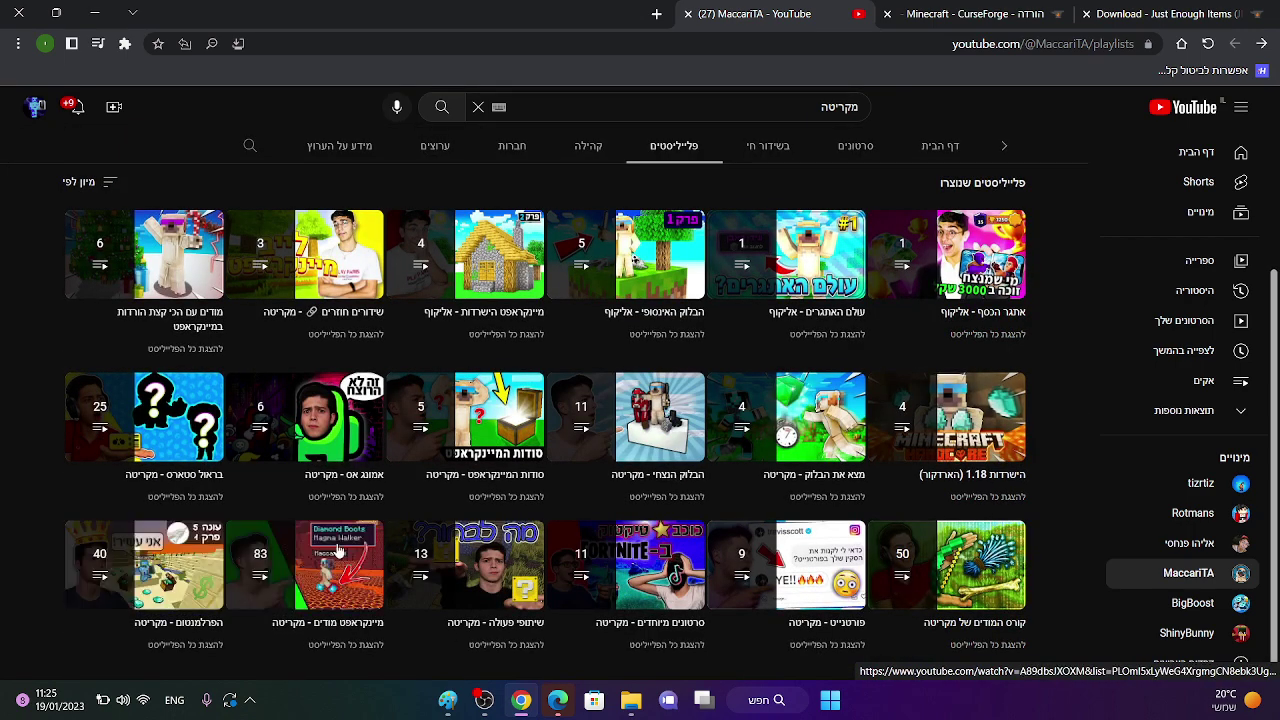
{"action": "left_click", "coordinate": [976, 612]}
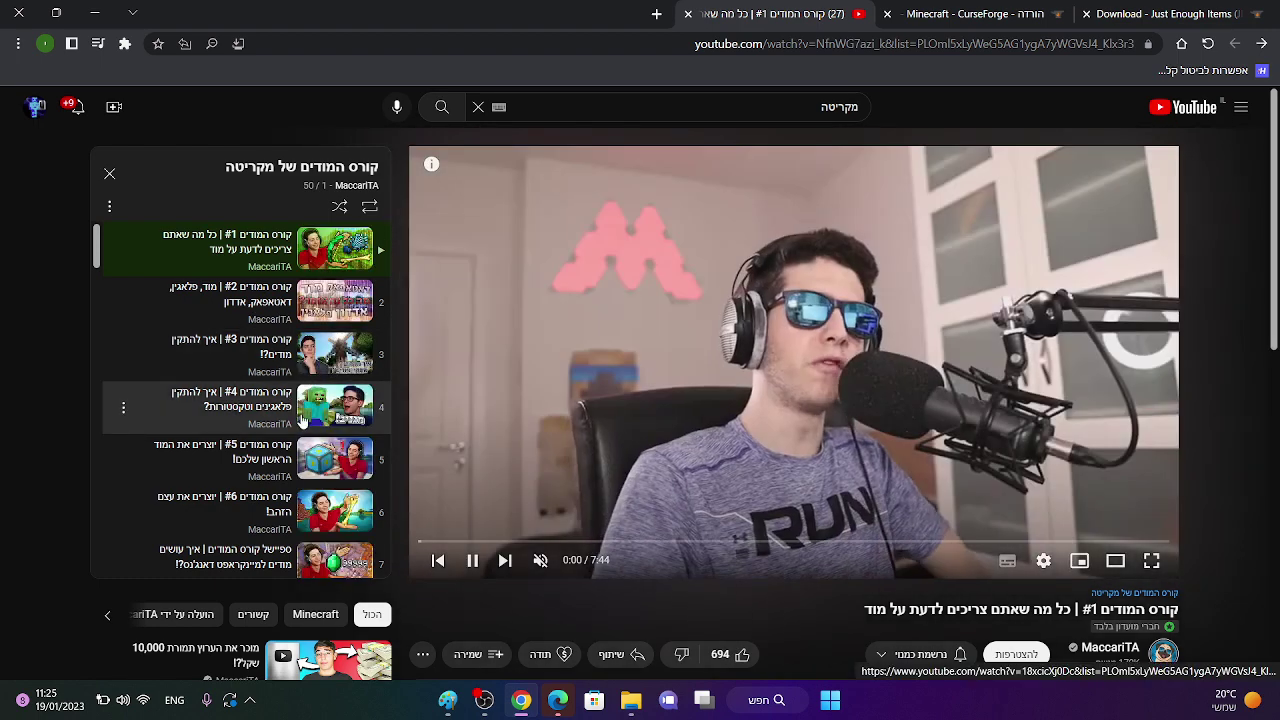
{"action": "left_click", "coordinate": [303, 420]}
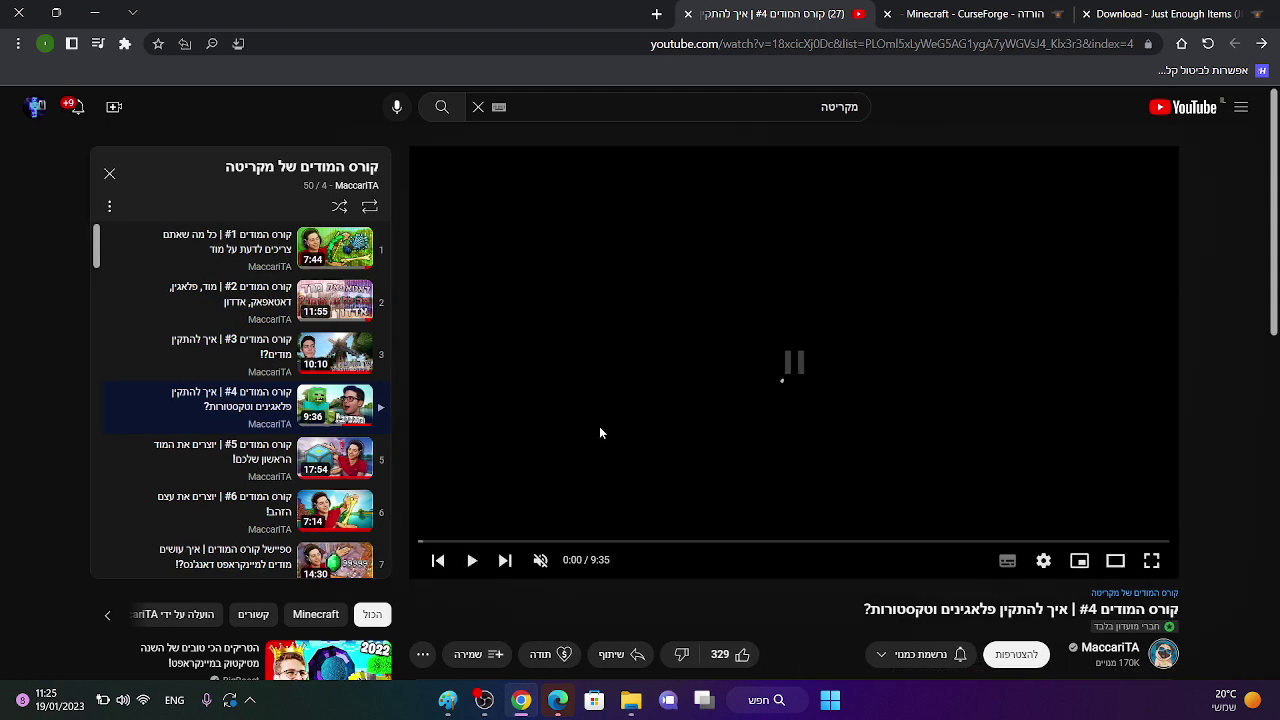
Expand the video's description, follow its bit.ly/SpigotRunner link and download run.bat from MEGA.
{"action": "scroll", "coordinate": [1006, 372], "scroll_direction": "down", "scroll_amount": 3}
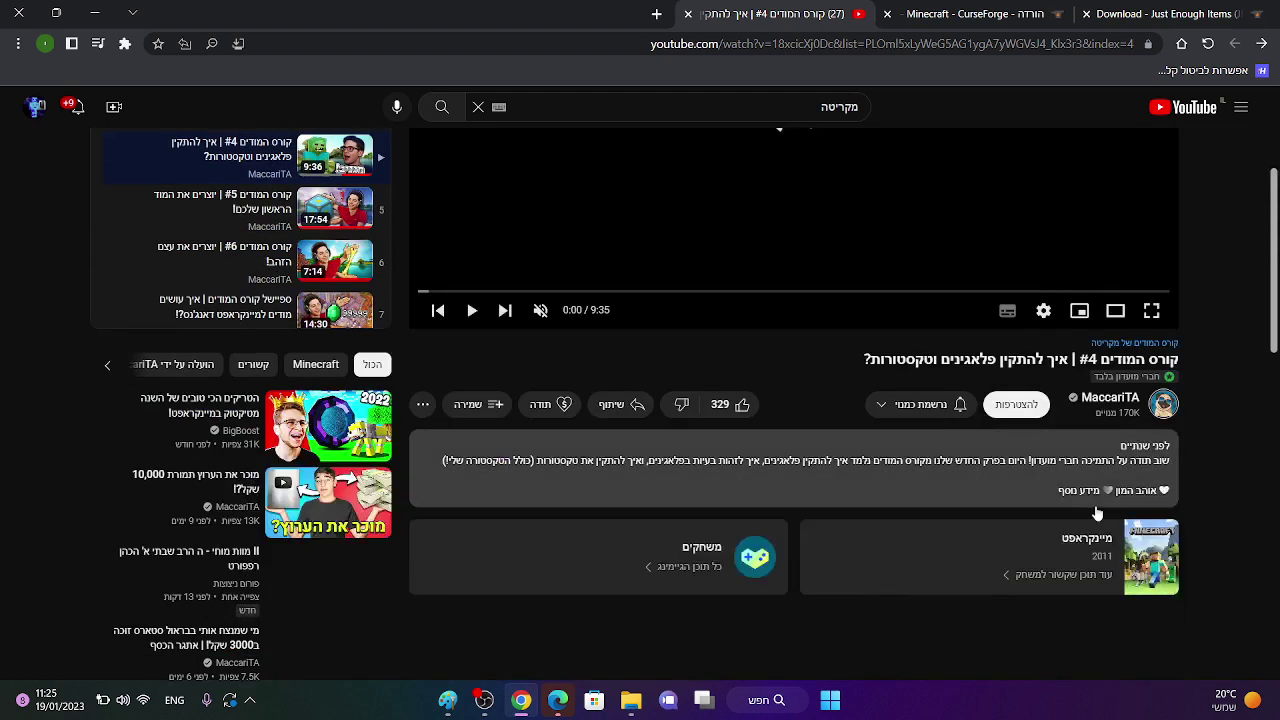
{"action": "left_click", "coordinate": [1070, 490]}
{"action": "scroll", "coordinate": [1073, 515], "scroll_direction": "down", "scroll_amount": 2}
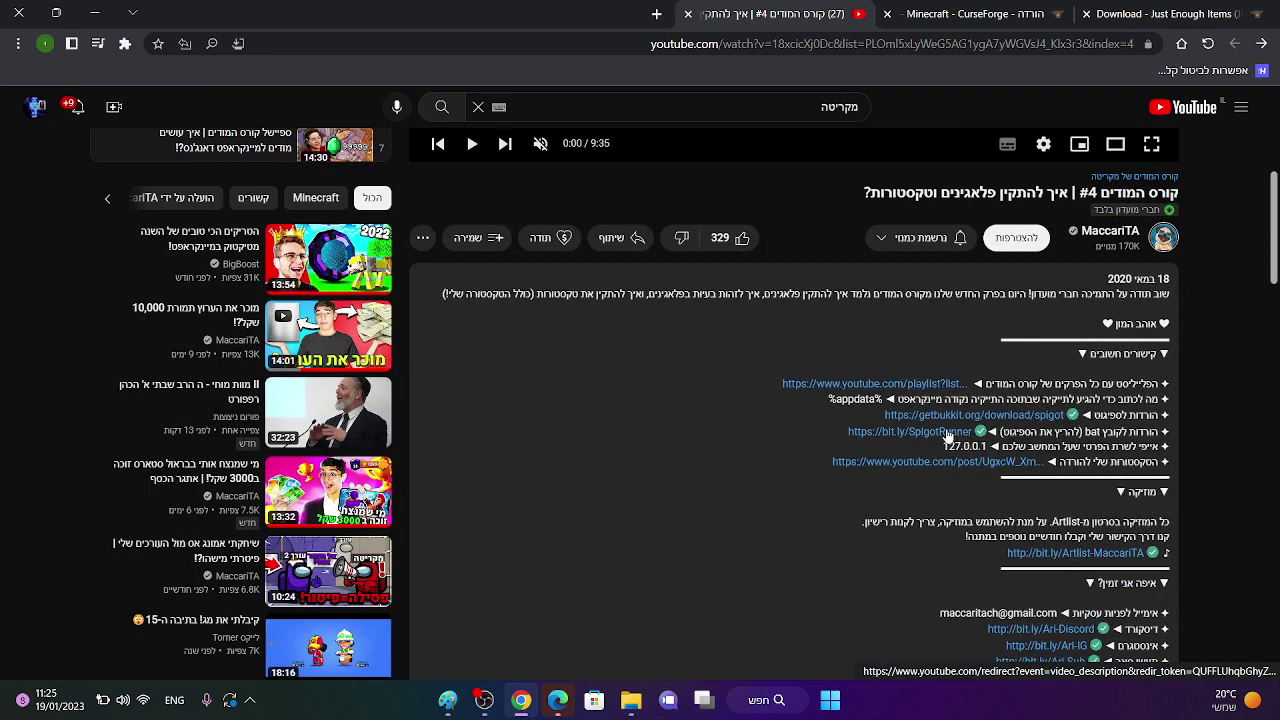
{"action": "left_click", "coordinate": [914, 432]}
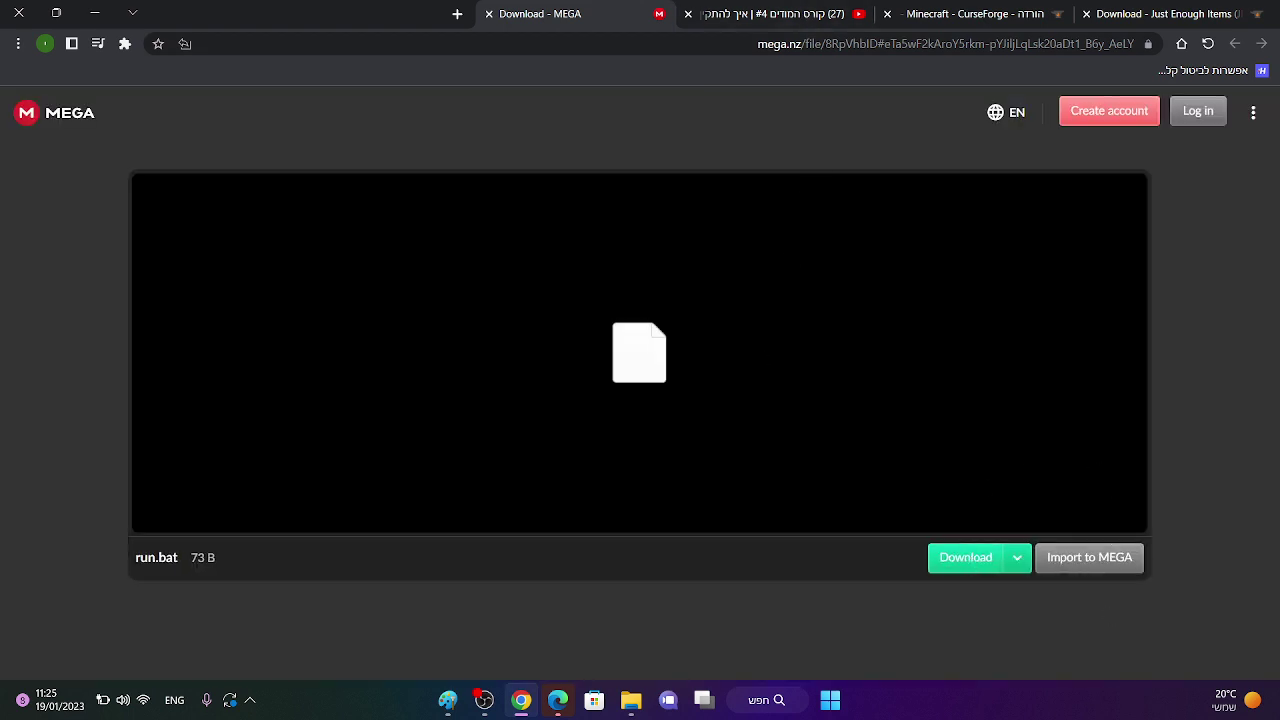
{"action": "left_click", "coordinate": [965, 557]}
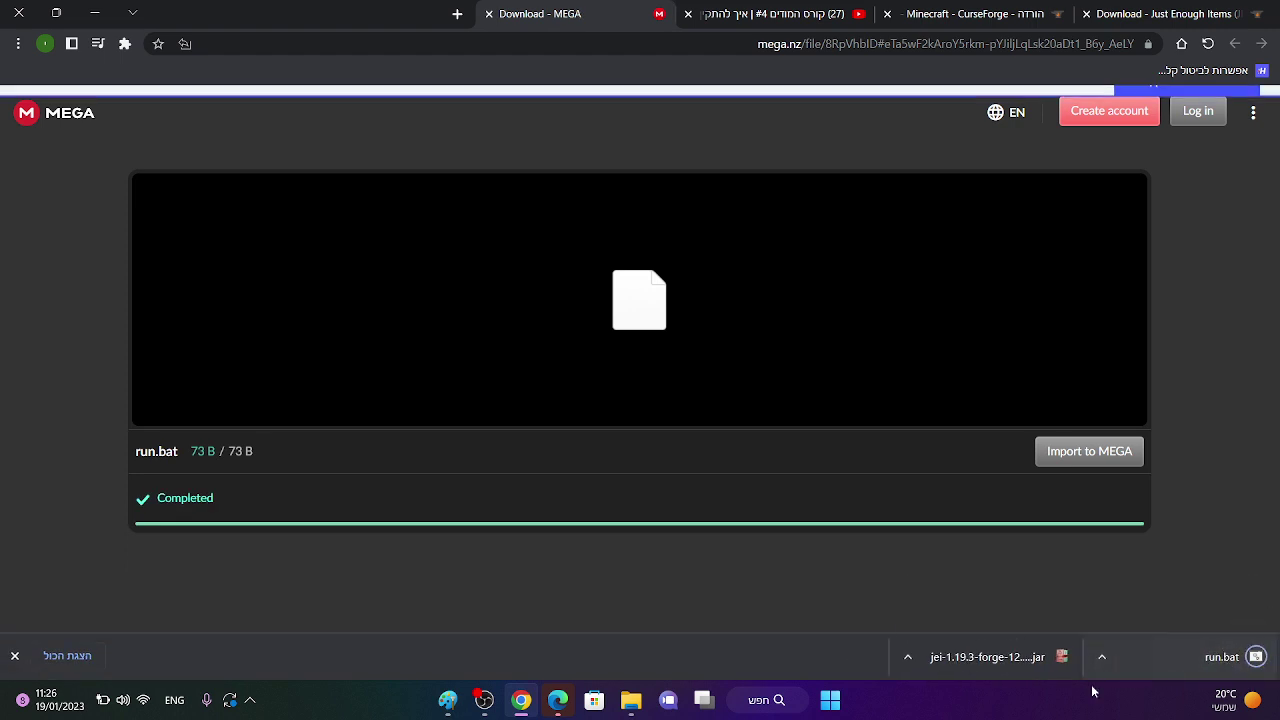
Switch to the youtyobe folder in File Explorer and delete server.bat.
{"action": "mouse_move", "coordinate": [631, 700]}
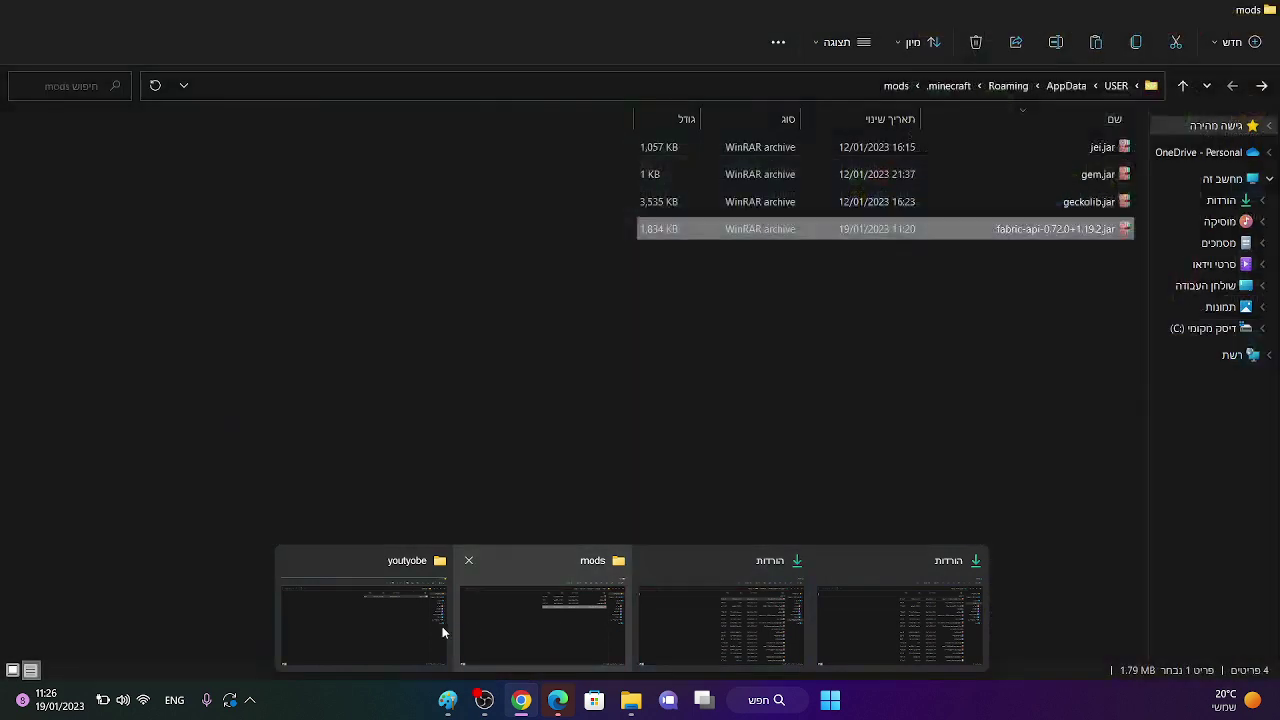
{"action": "left_click", "coordinate": [434, 634]}
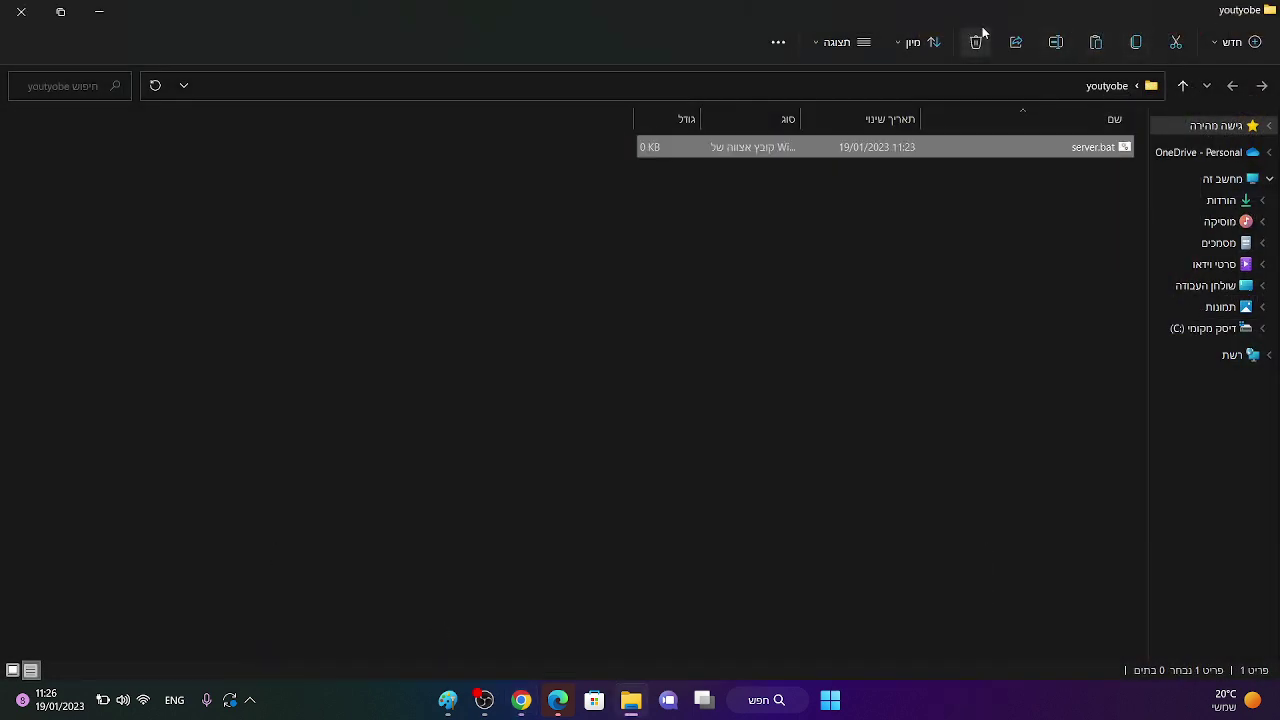
{"action": "key", "text": "Delete"}
Move the downloaded run.bat from the Downloads folder into the youtyobe folder, cancelling the accidental launch of the file.
{"action": "mouse_move", "coordinate": [631, 700]}
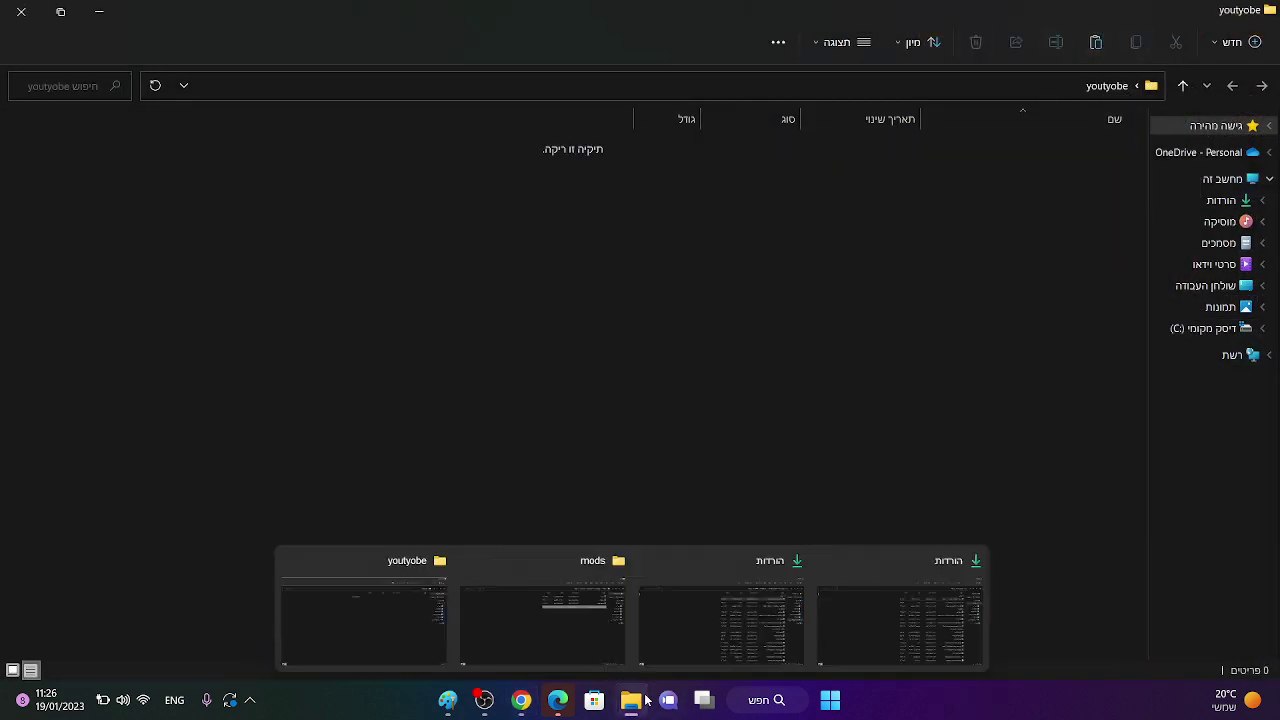
{"action": "left_click", "coordinate": [732, 621]}
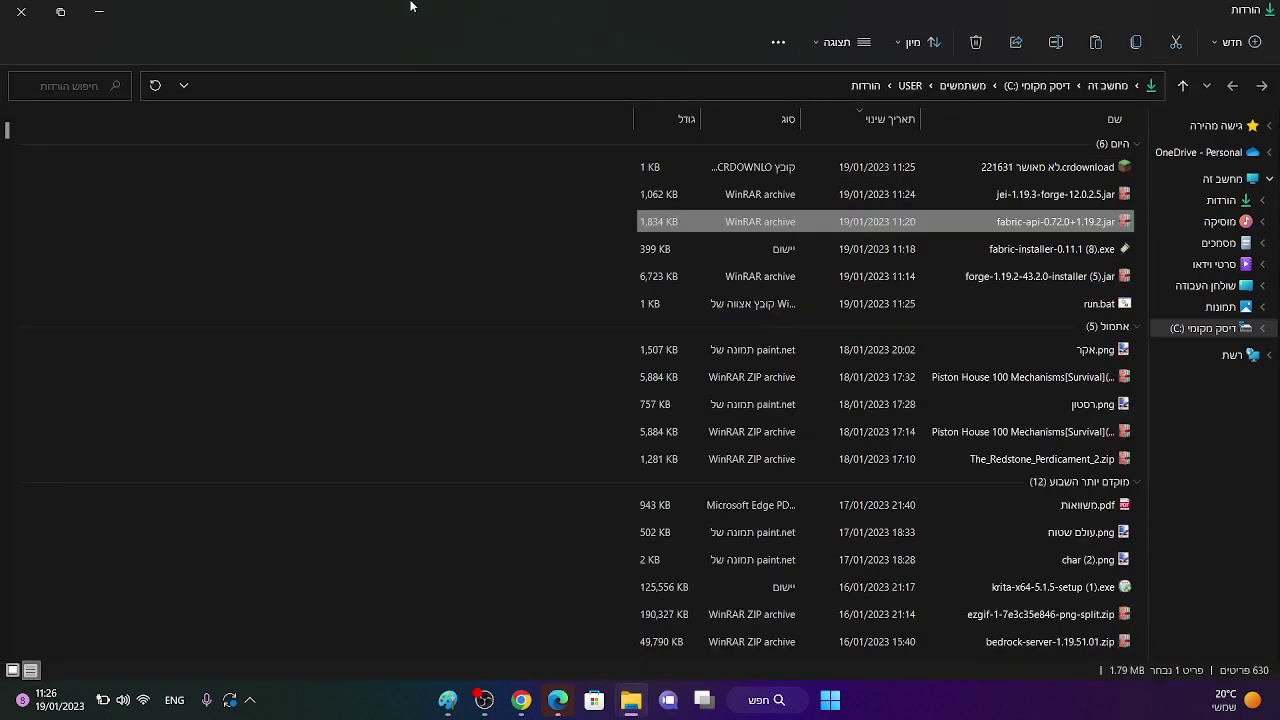
{"action": "left_click", "coordinate": [60, 10]}
{"action": "left_click", "coordinate": [1043, 374]}
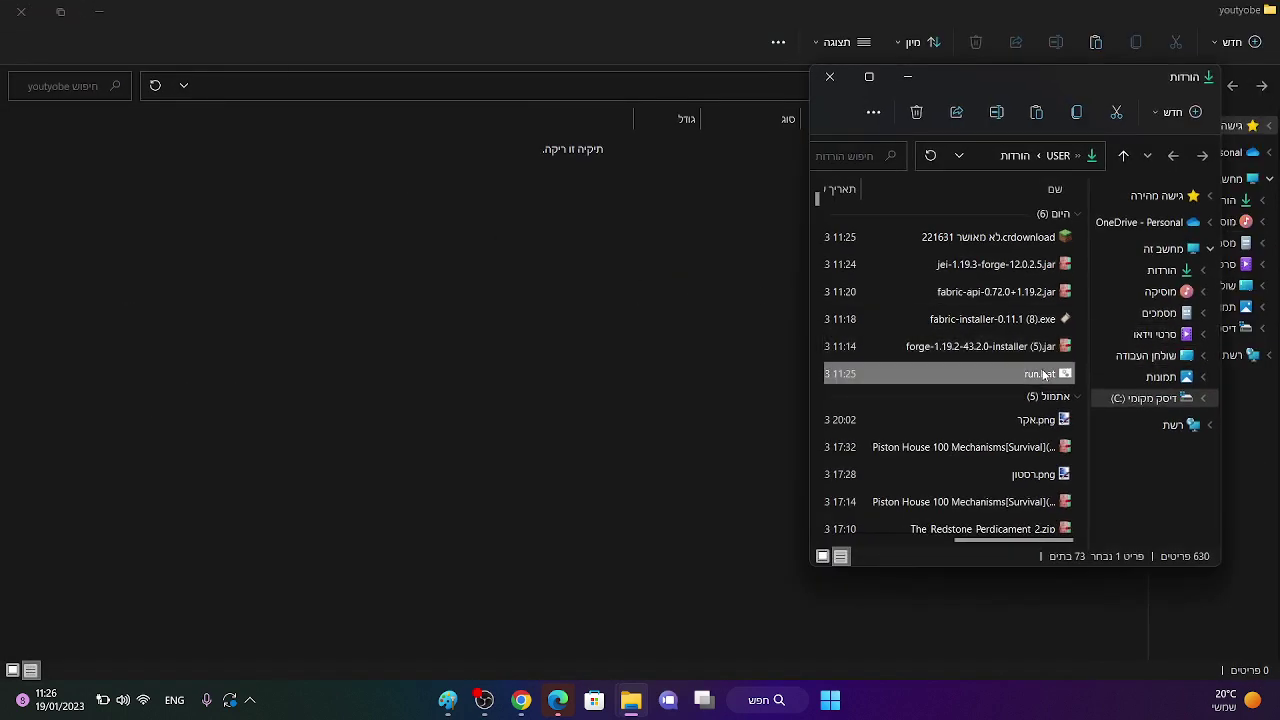
{"action": "double_click", "coordinate": [1043, 374]}
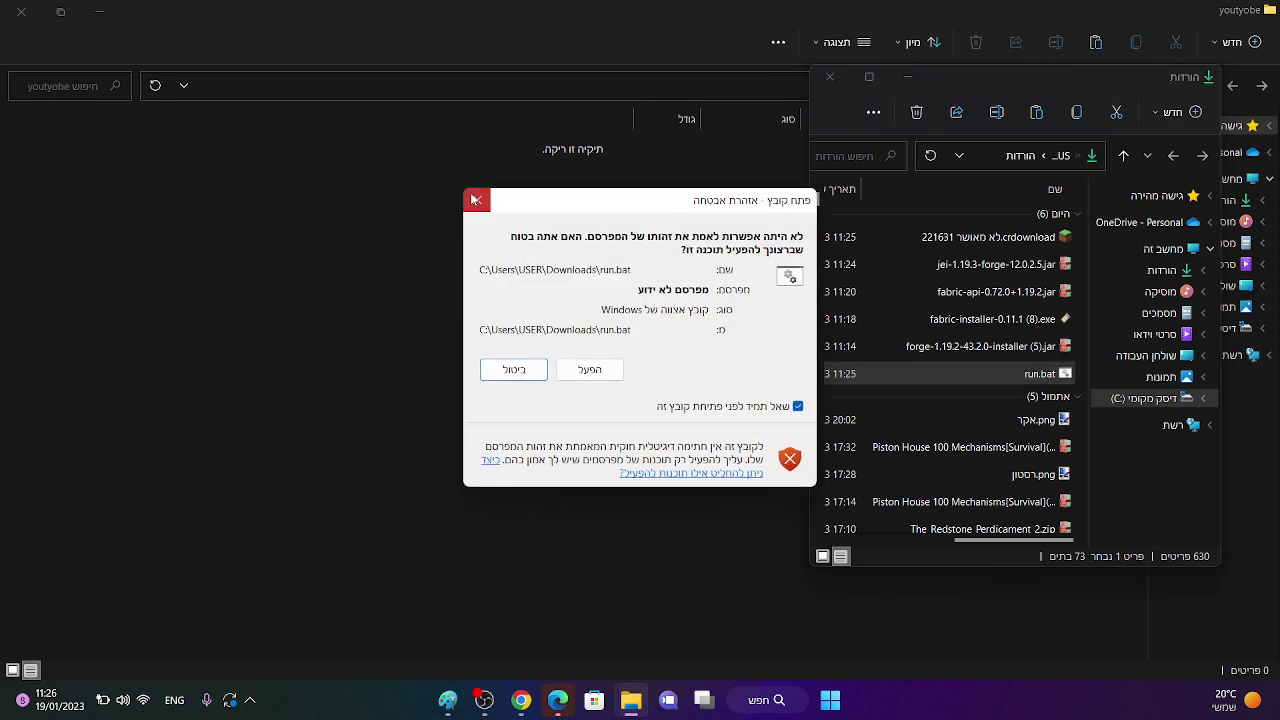
{"action": "left_click", "coordinate": [475, 200]}
{"action": "left_click_drag", "start_coordinate": [1052, 380], "coordinate": [770, 214]}
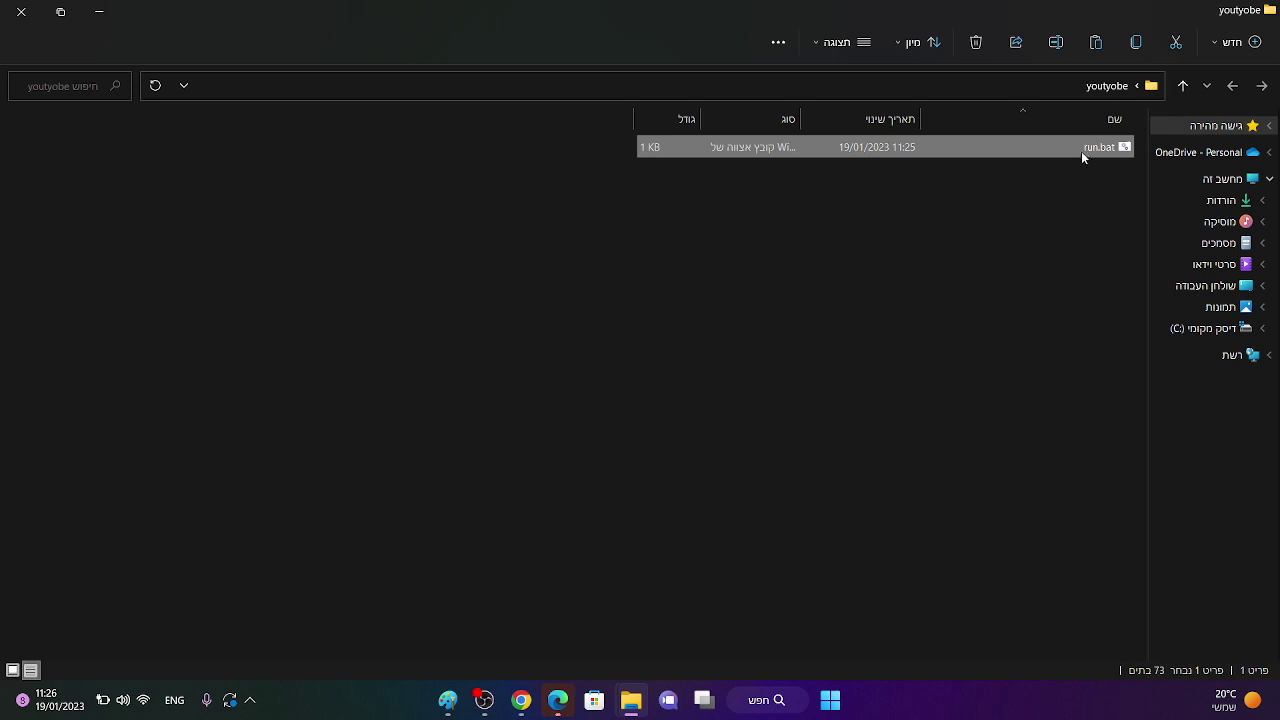
{"action": "right_click", "coordinate": [1085, 152]}
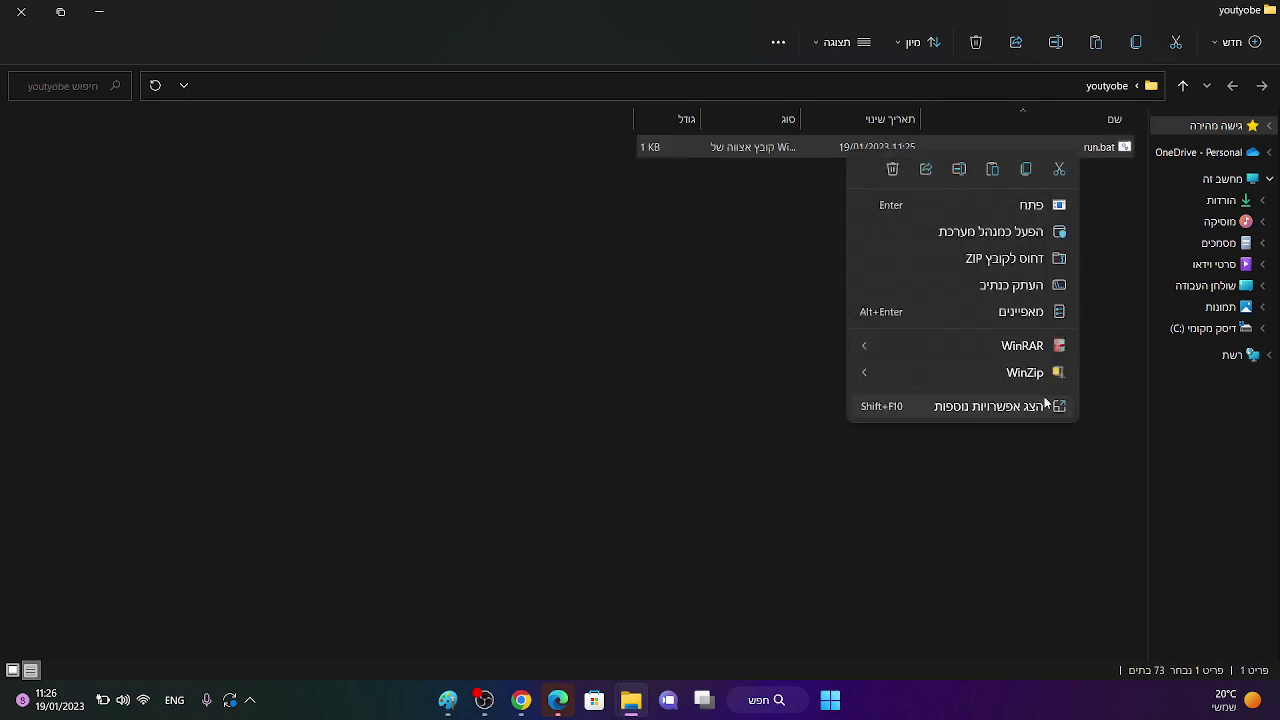
{"action": "left_click", "coordinate": [1040, 404]}
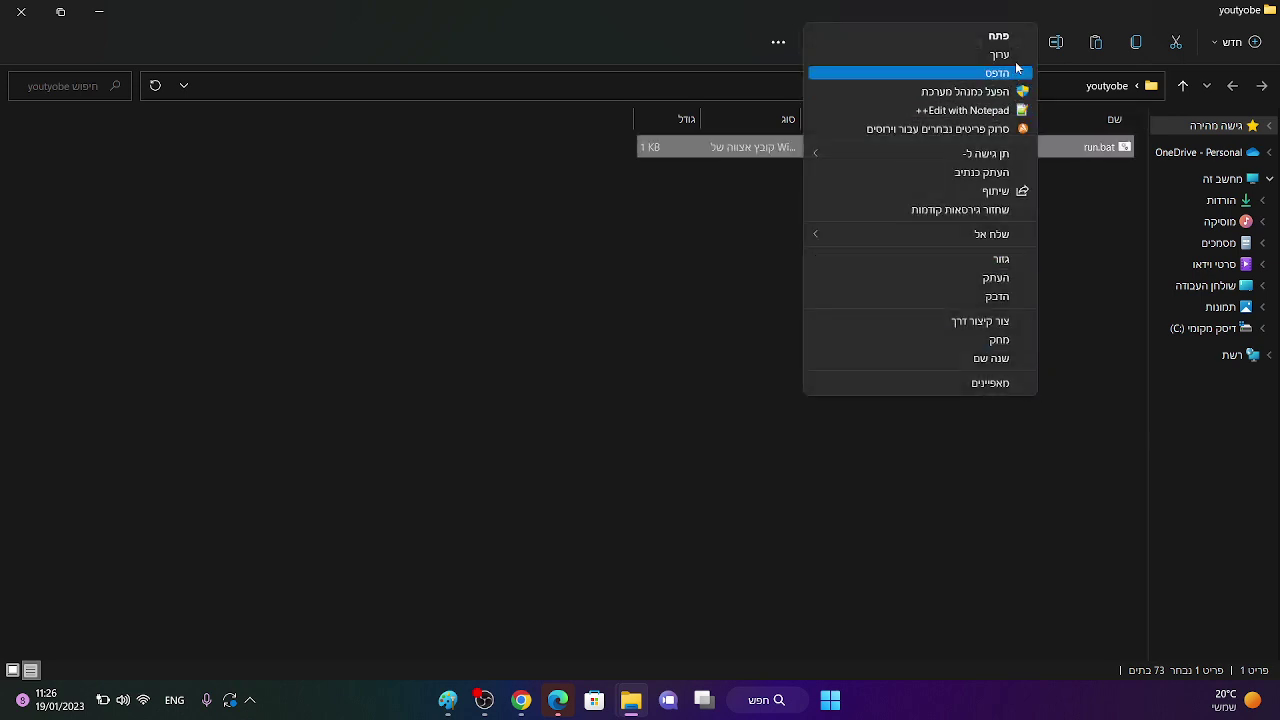
{"action": "left_click", "coordinate": [1015, 56]}
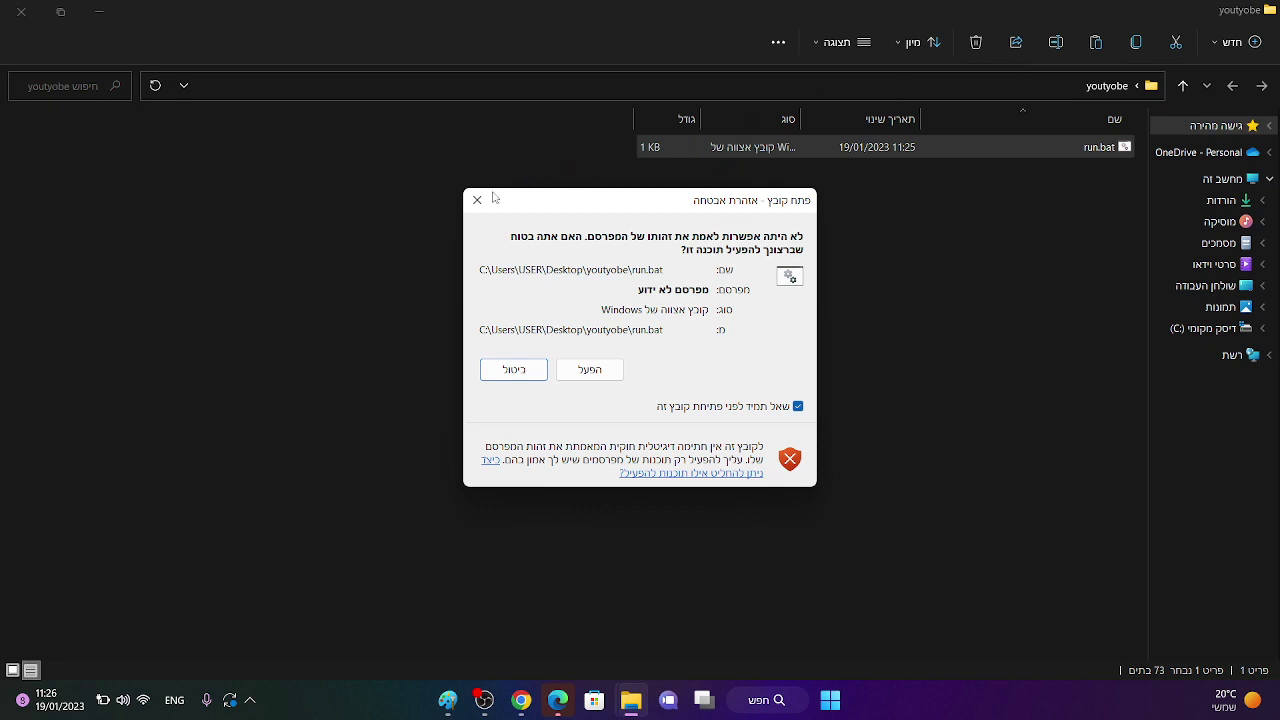
{"action": "left_click", "coordinate": [479, 200]}
Open run.bat for editing in Notepad, allowing it past the security warning, examine its Java launch command and close it.
{"action": "right_click", "coordinate": [1104, 149]}
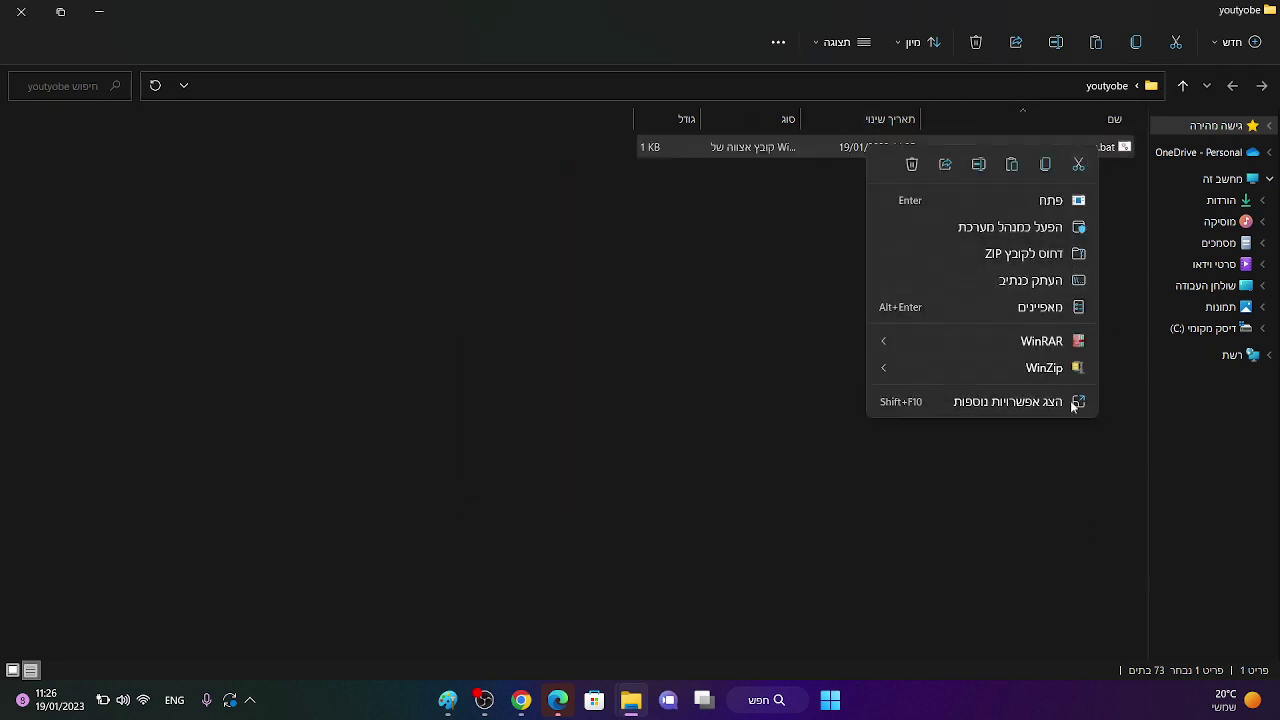
{"action": "left_click", "coordinate": [1073, 402]}
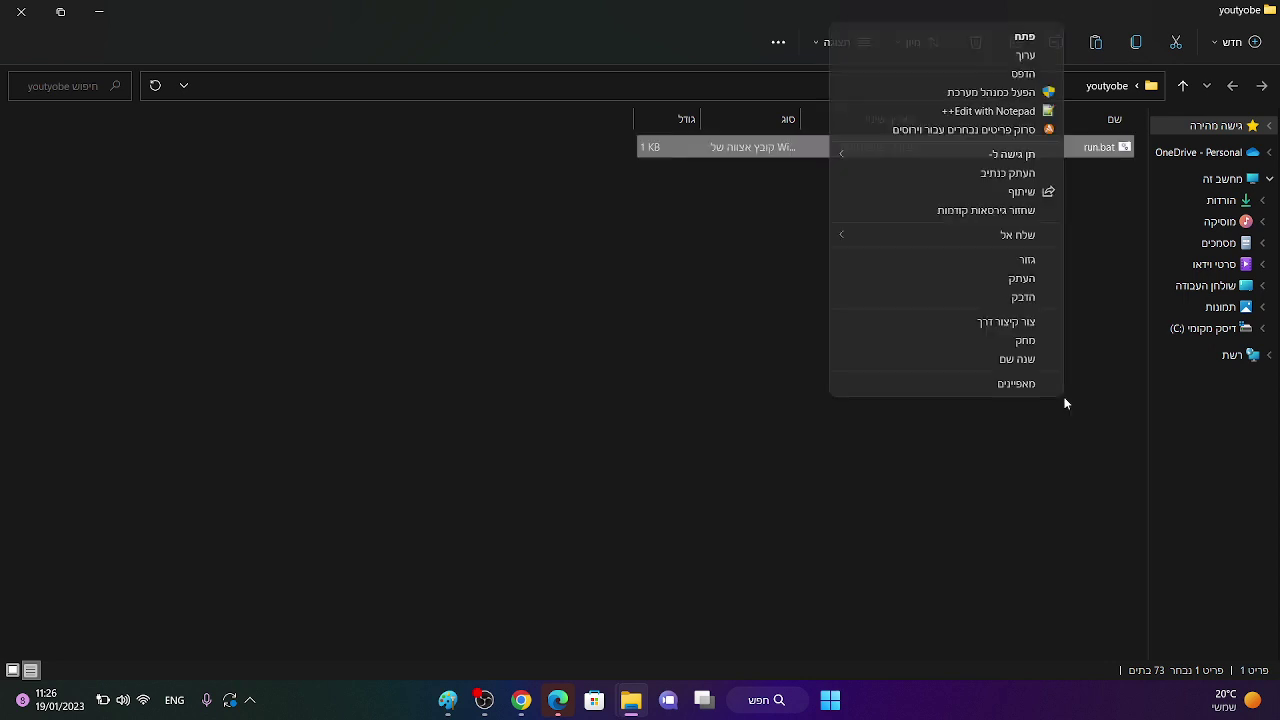
{"action": "left_click", "coordinate": [1025, 57]}
{"action": "left_click", "coordinate": [590, 370]}
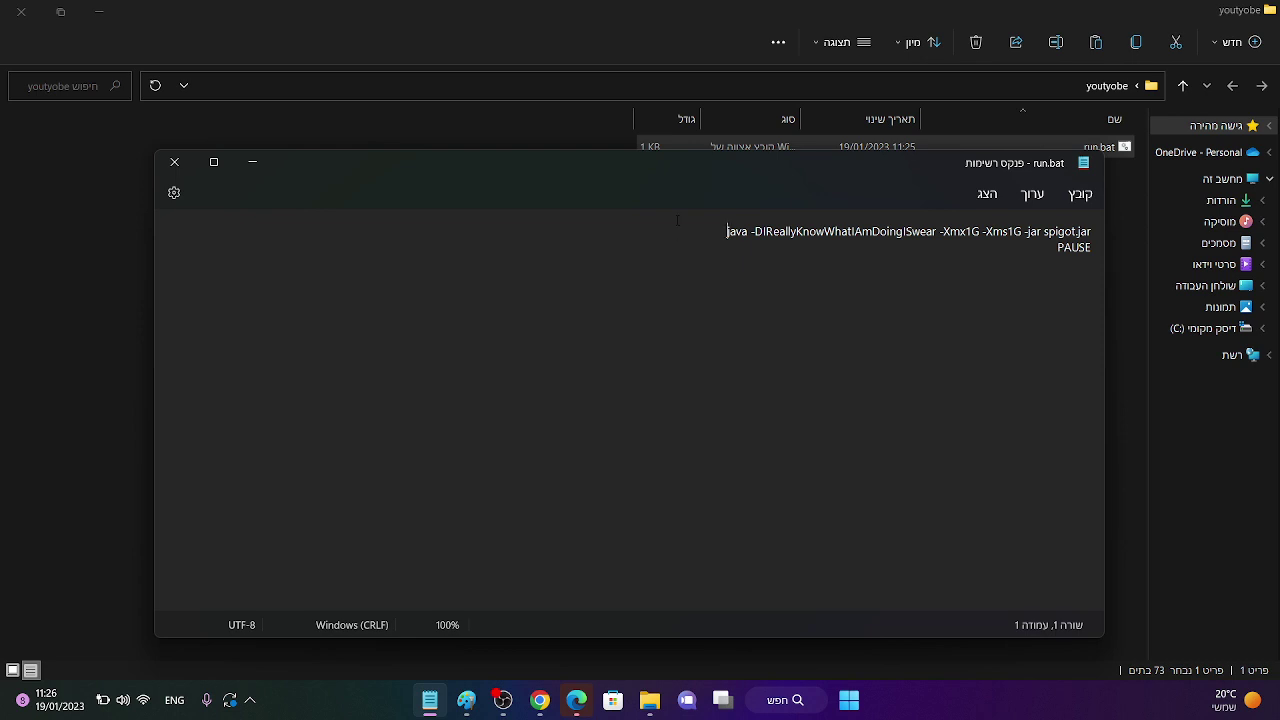
{"action": "left_click_drag", "start_coordinate": [677, 220], "coordinate": [869, 216]}
{"action": "left_click", "coordinate": [881, 221]}
{"action": "left_click", "coordinate": [172, 163]}
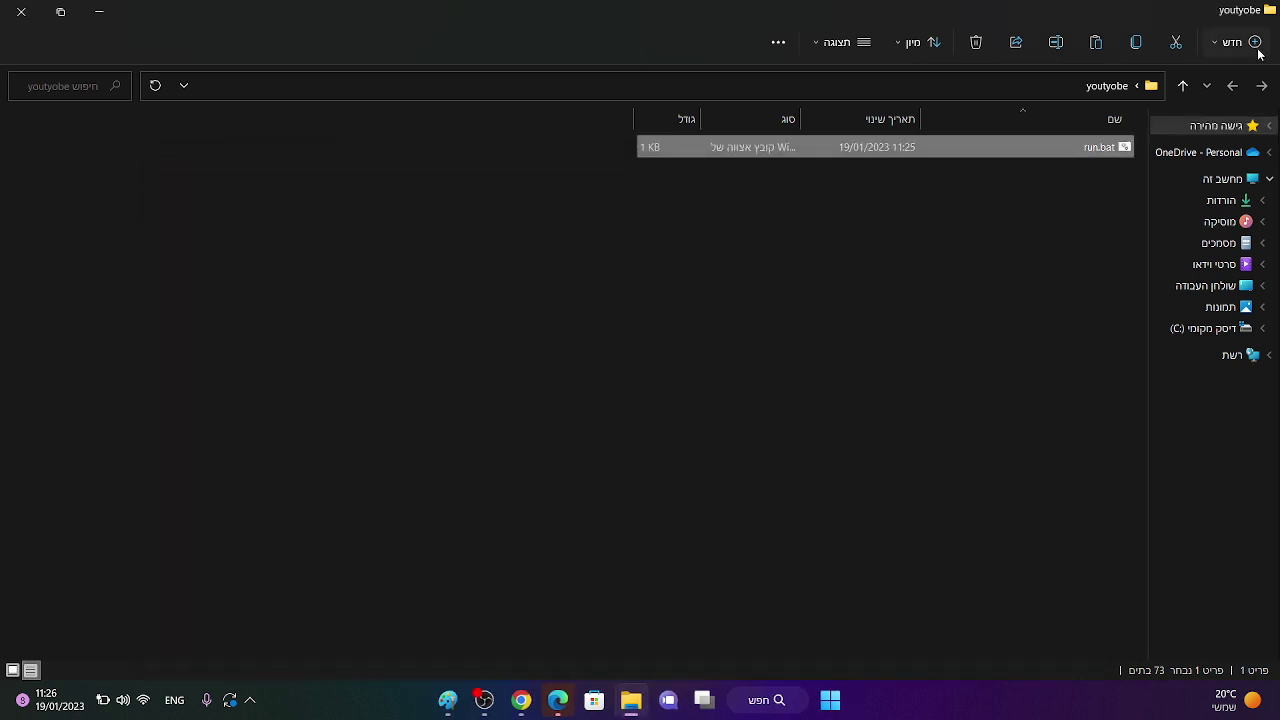
Switch to Chrome, open a new tab, dismiss the downloads bar and search Google for spigot.
{"action": "mouse_move", "coordinate": [521, 700]}
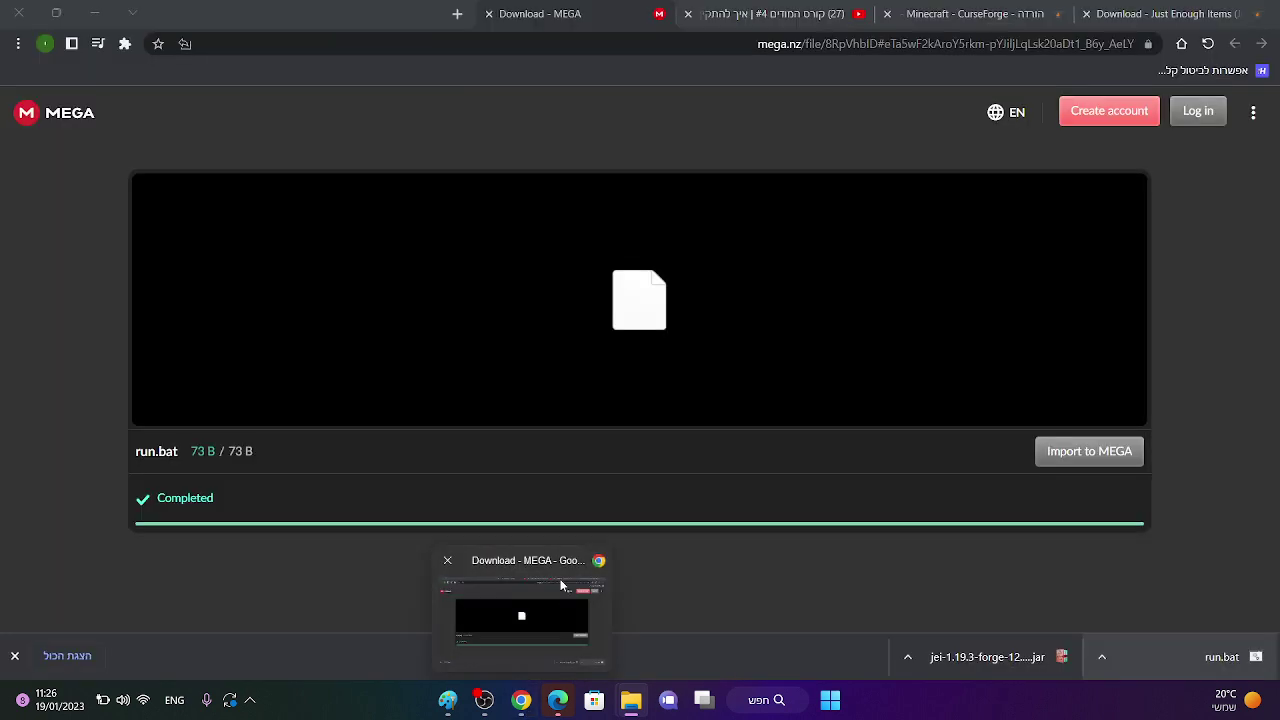
{"action": "left_click", "coordinate": [560, 585]}
{"action": "left_click", "coordinate": [456, 14]}
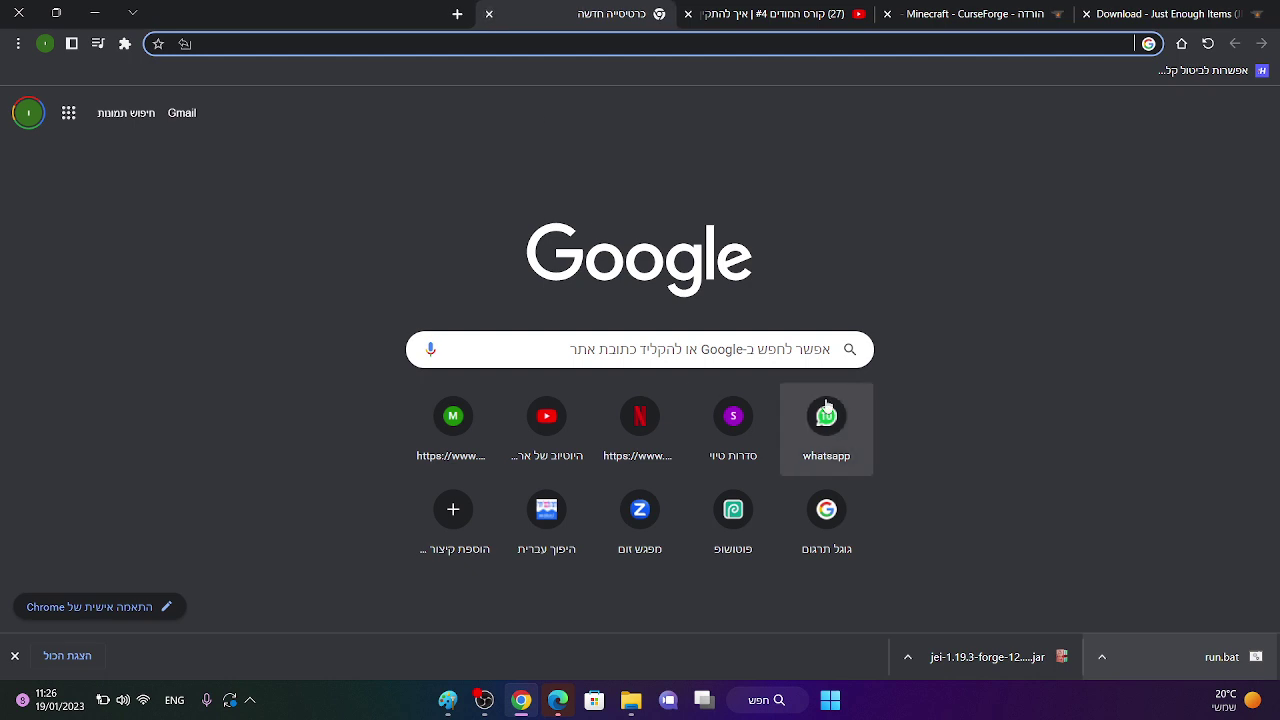
{"action": "left_click", "coordinate": [779, 354]}
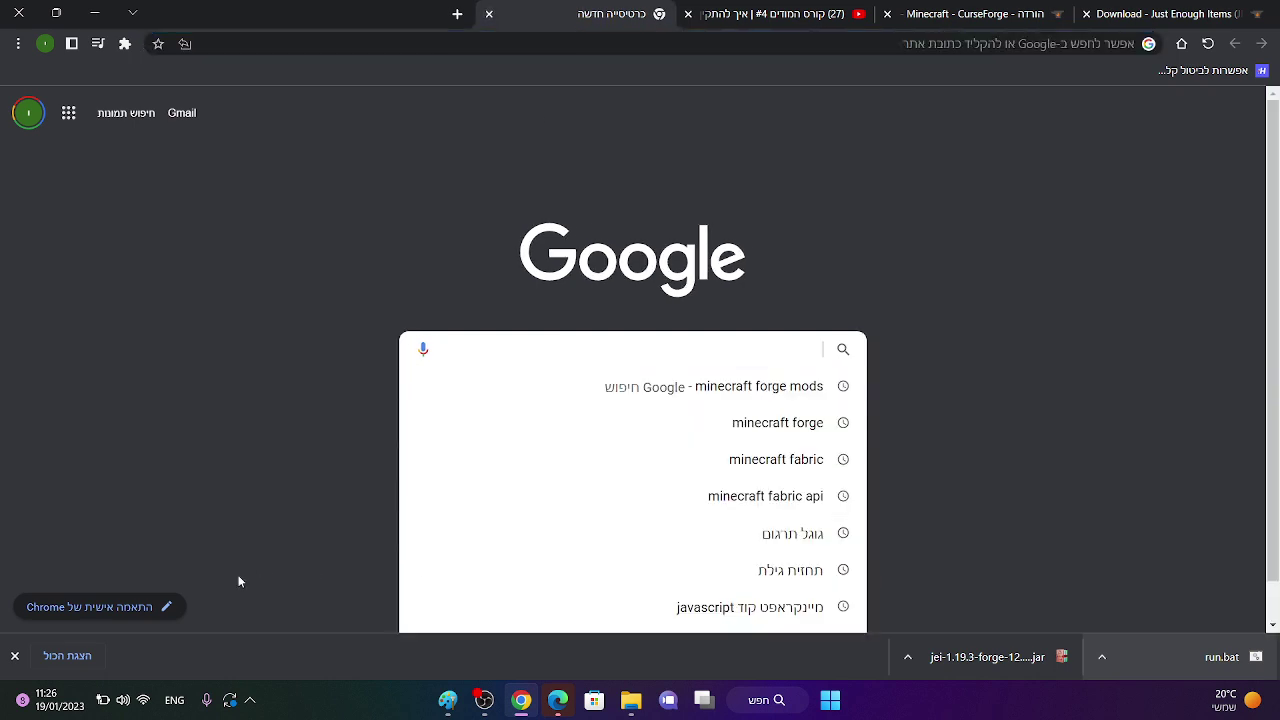
{"action": "left_click", "coordinate": [16, 657]}
{"action": "type", "text": "S"}
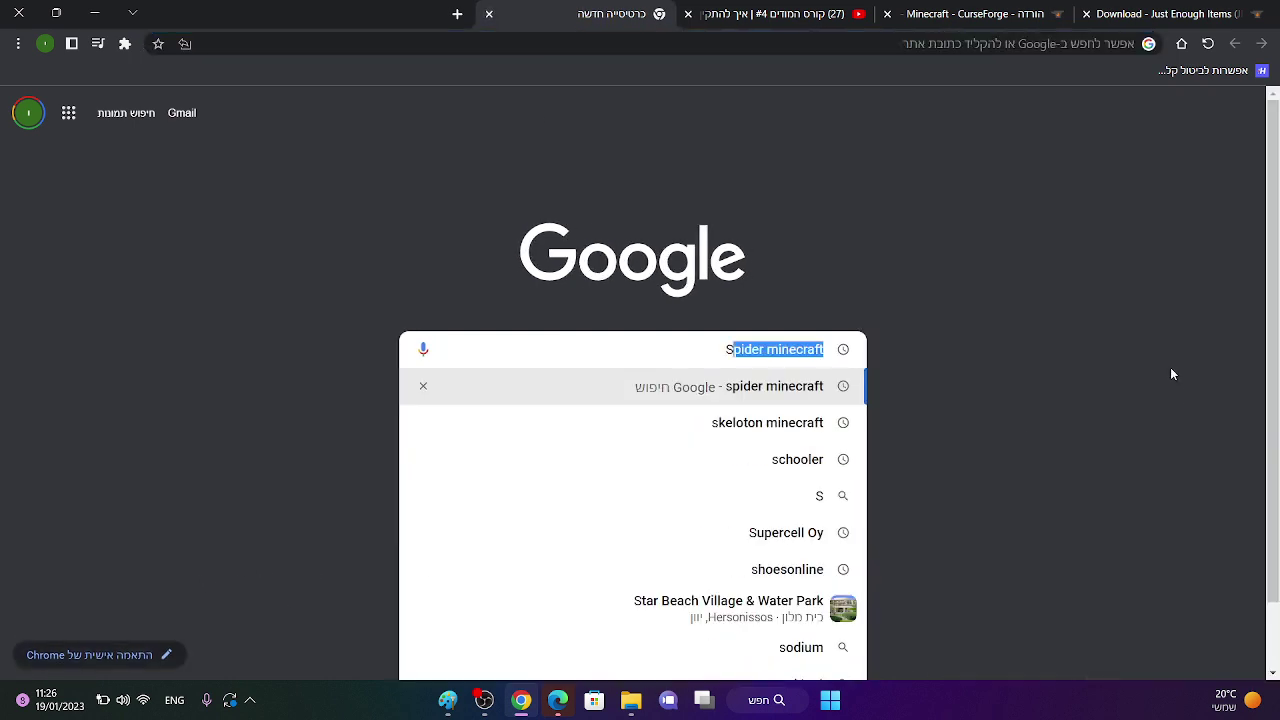
{"action": "type", "text": "PI"}
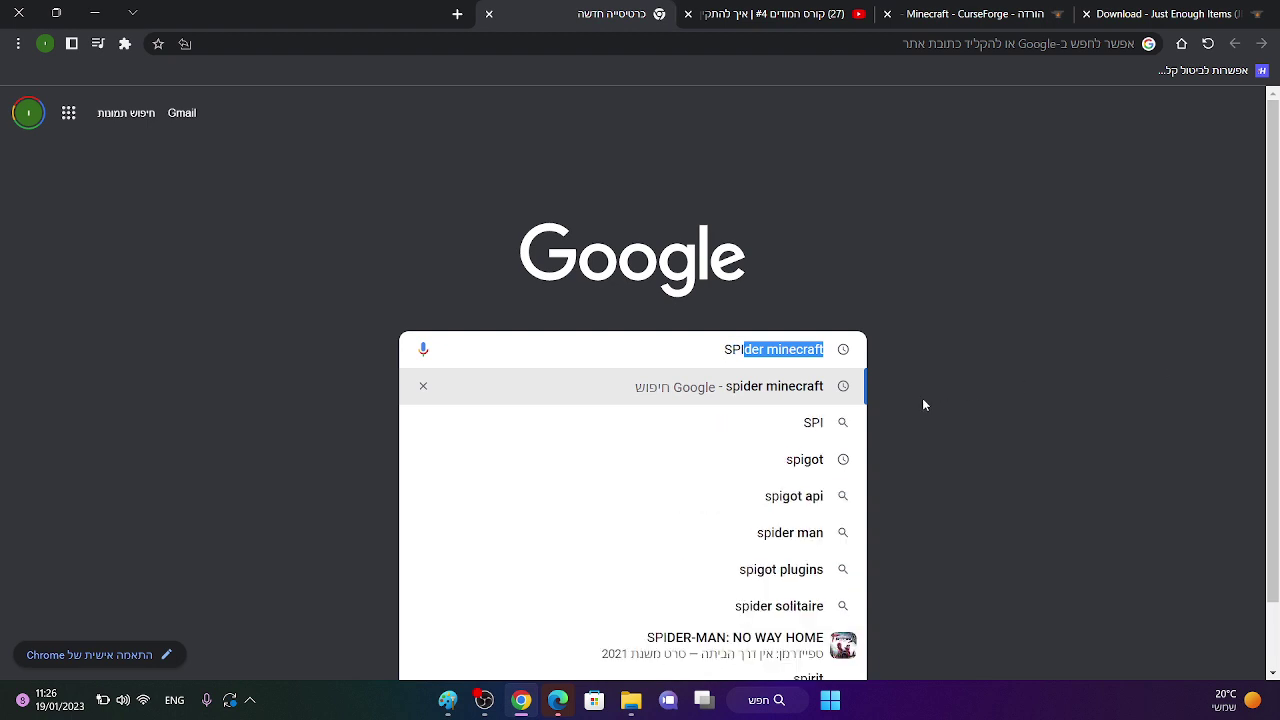
{"action": "key", "text": "Down"}
{"action": "key", "text": "Down"}
{"action": "key", "text": "Return"}
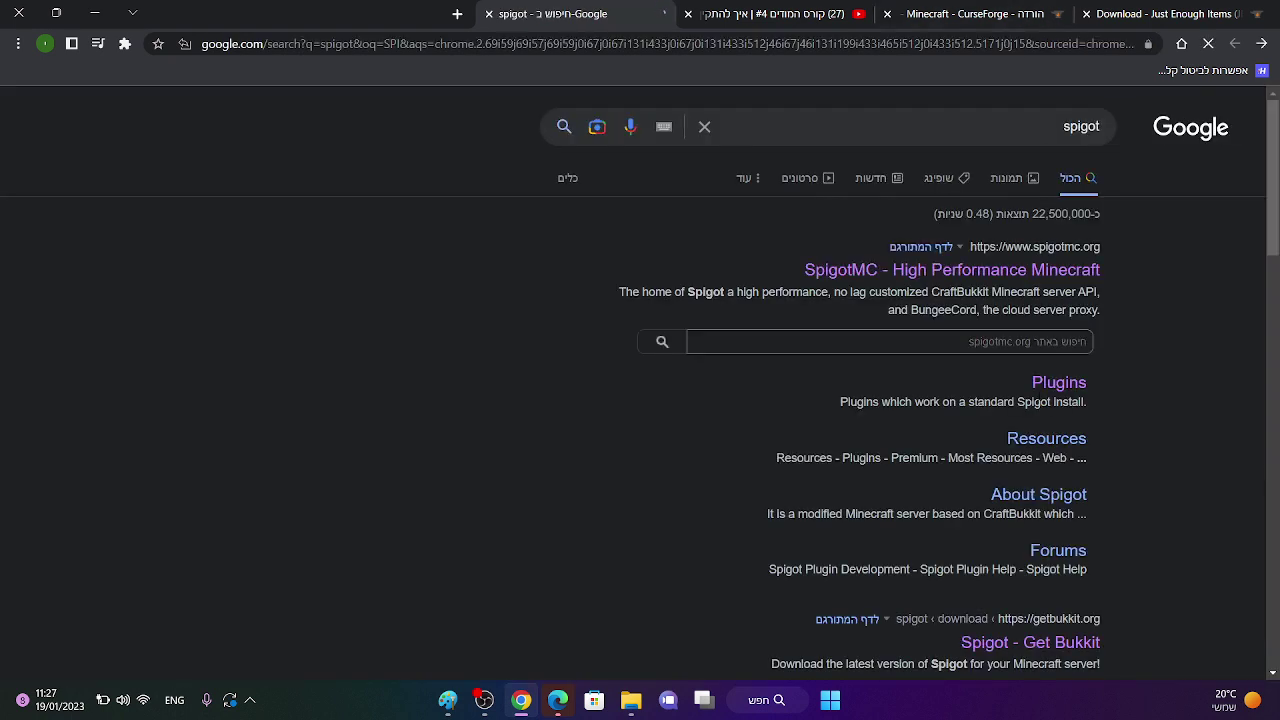
Look through the search results for spigot and open the Spigot download page on getbukkit.org.
{"action": "scroll", "coordinate": [1080, 523], "scroll_direction": "down", "scroll_amount": 2}
{"action": "scroll", "coordinate": [1075, 420], "scroll_direction": "up", "scroll_amount": 2}
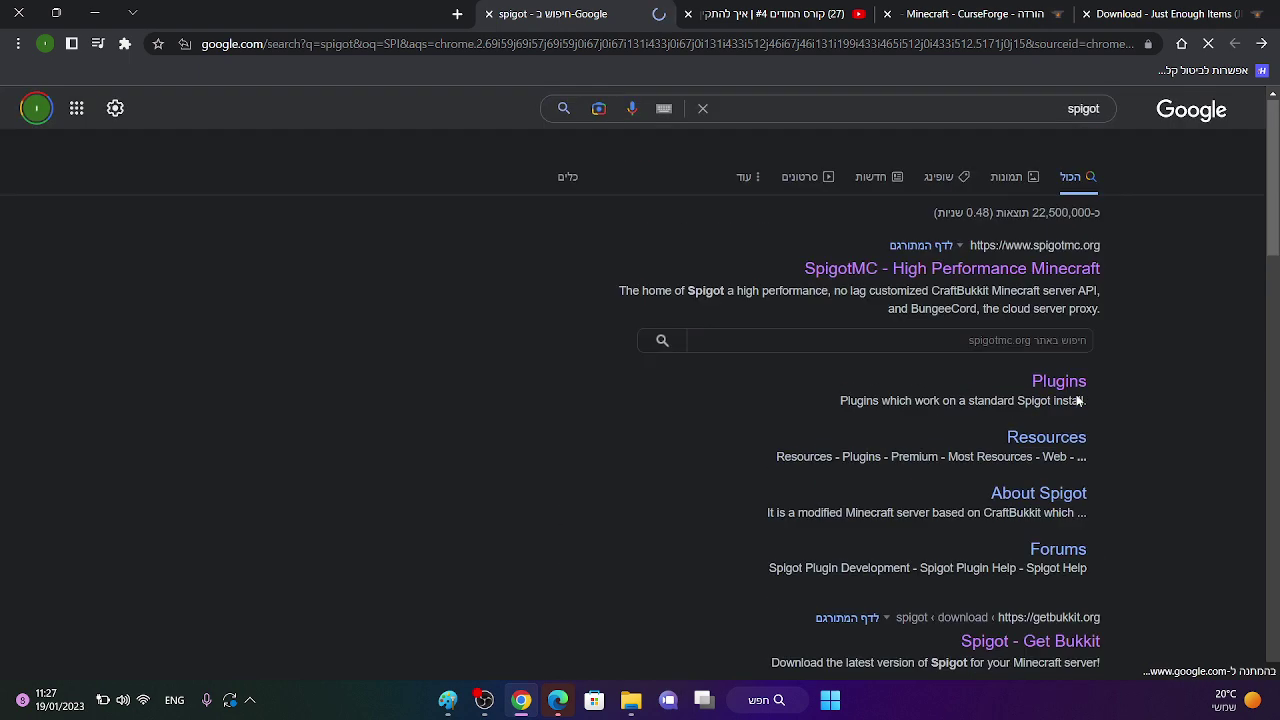
{"action": "scroll", "coordinate": [1090, 380], "scroll_direction": "down", "scroll_amount": 2}
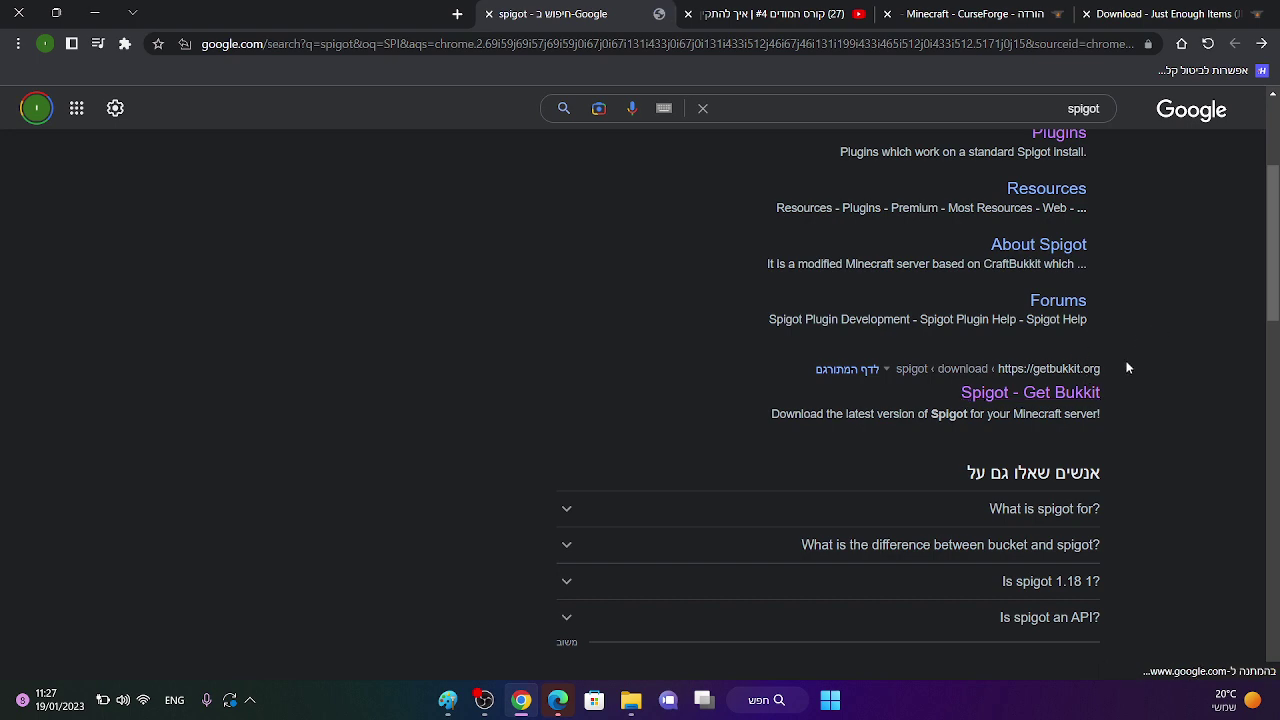
{"action": "scroll", "coordinate": [1090, 390], "scroll_direction": "up", "scroll_amount": 2}
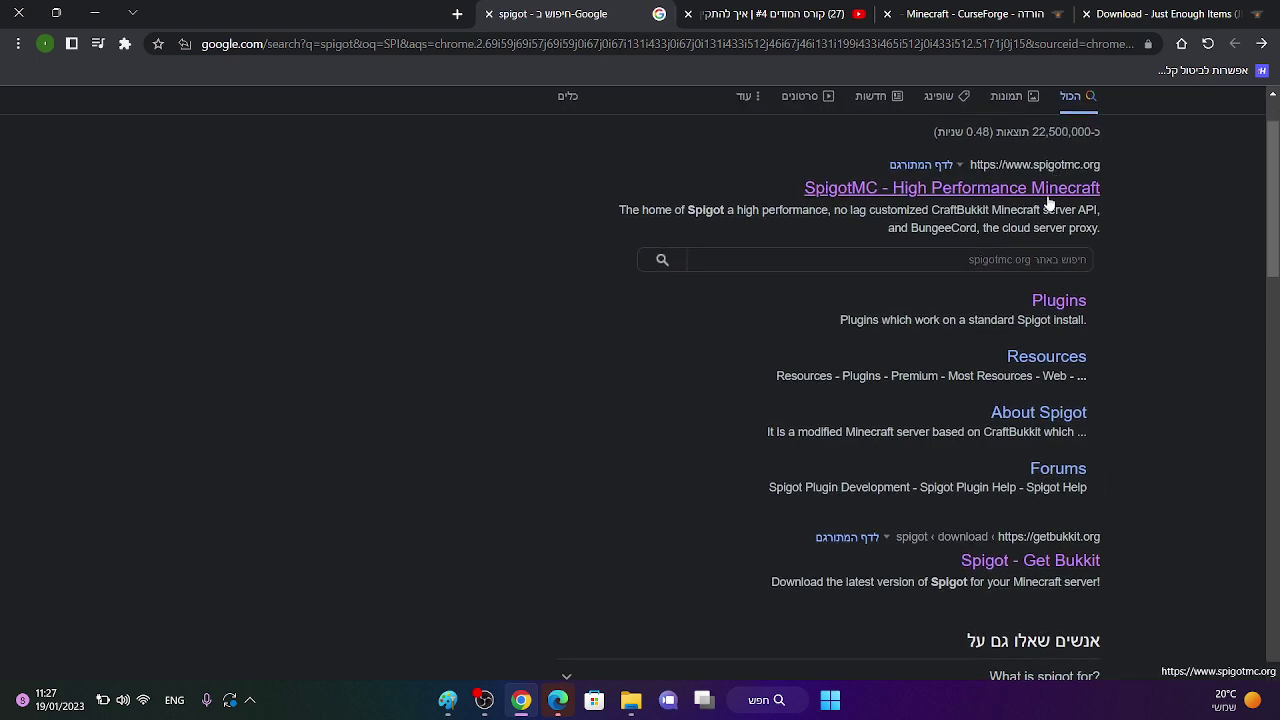
{"action": "scroll", "coordinate": [1048, 202], "scroll_direction": "down", "scroll_amount": 1}
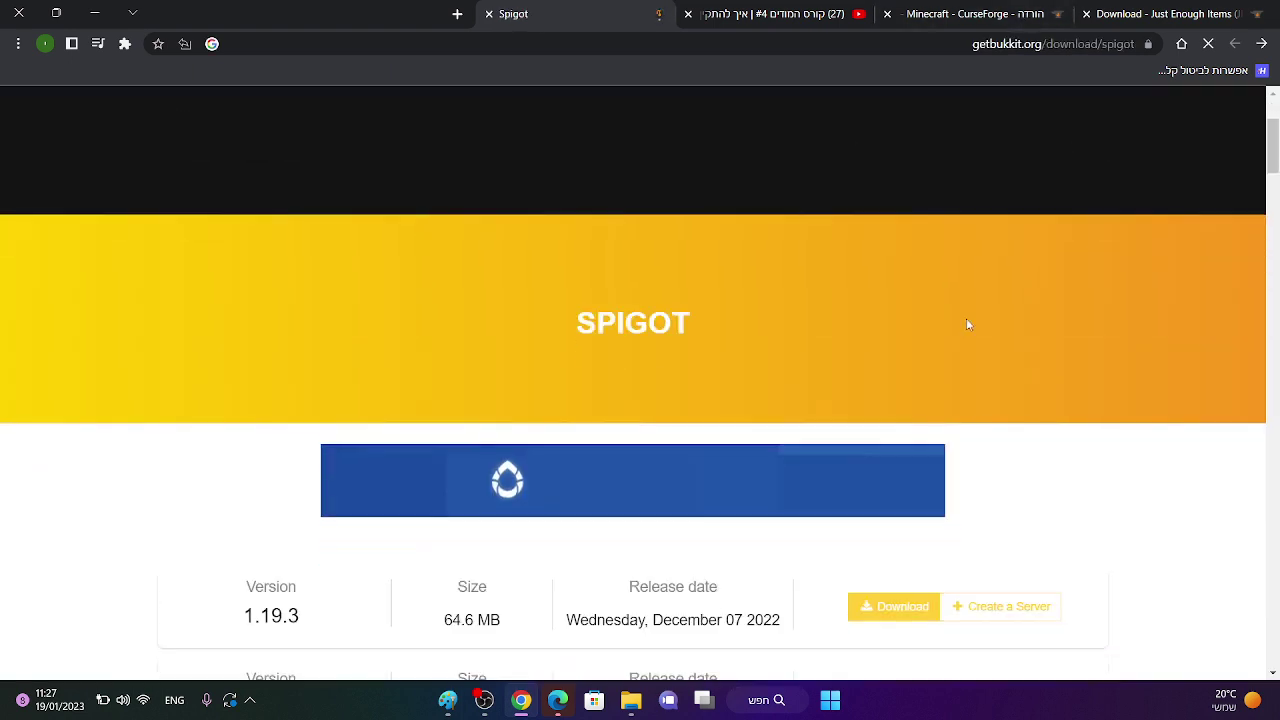
Download Spigot version 1.19.2 as spigot-1.19.2.jar, closing the advertisement that covers the page.
{"action": "scroll", "coordinate": [894, 443], "scroll_direction": "down", "scroll_amount": 2}
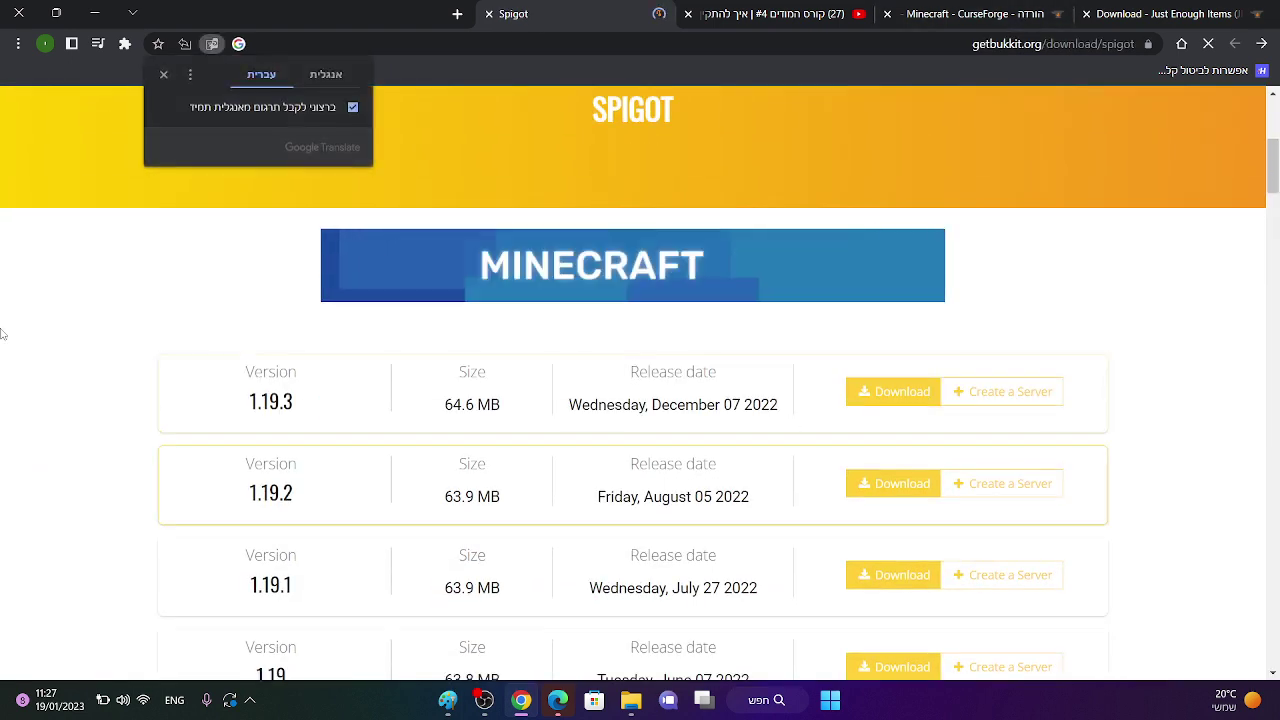
{"action": "left_click", "coordinate": [900, 484]}
{"action": "scroll", "coordinate": [900, 484], "scroll_direction": "down", "scroll_amount": 1}
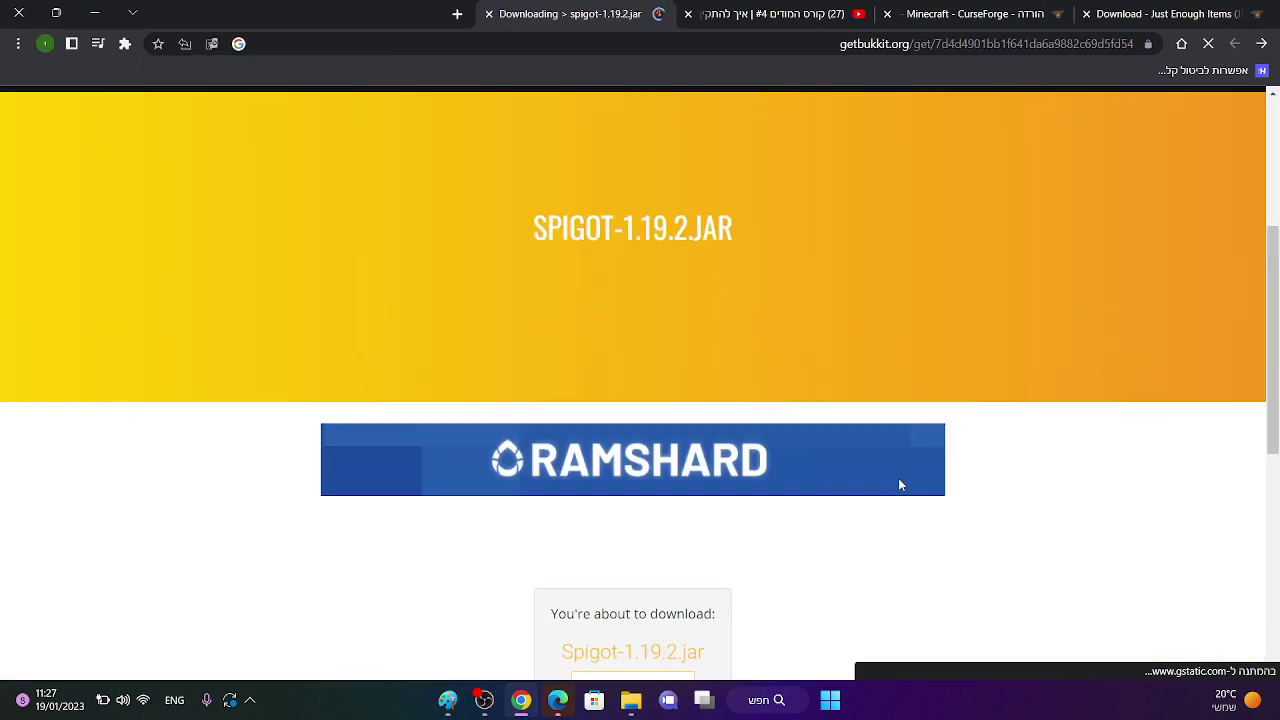
{"action": "scroll", "coordinate": [722, 494], "scroll_direction": "down", "scroll_amount": 2}
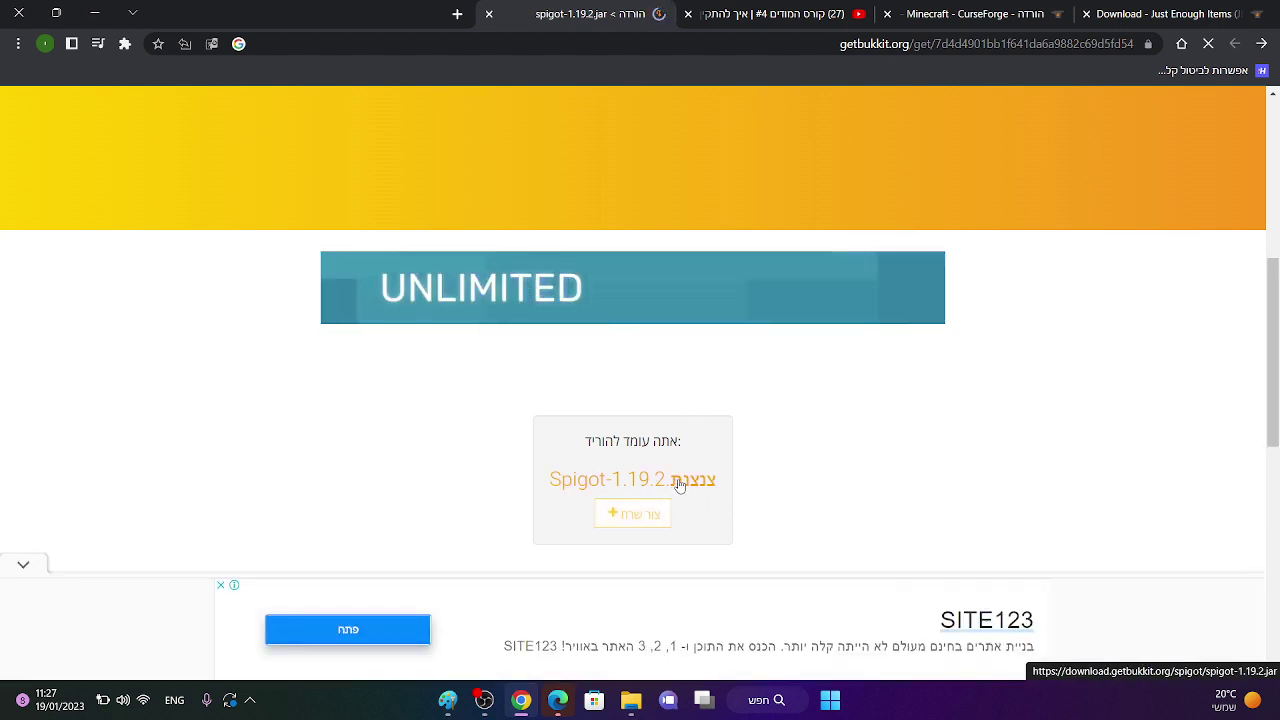
{"action": "left_click", "coordinate": [679, 484]}
{"action": "scroll", "coordinate": [679, 486], "scroll_direction": "down", "scroll_amount": 2}
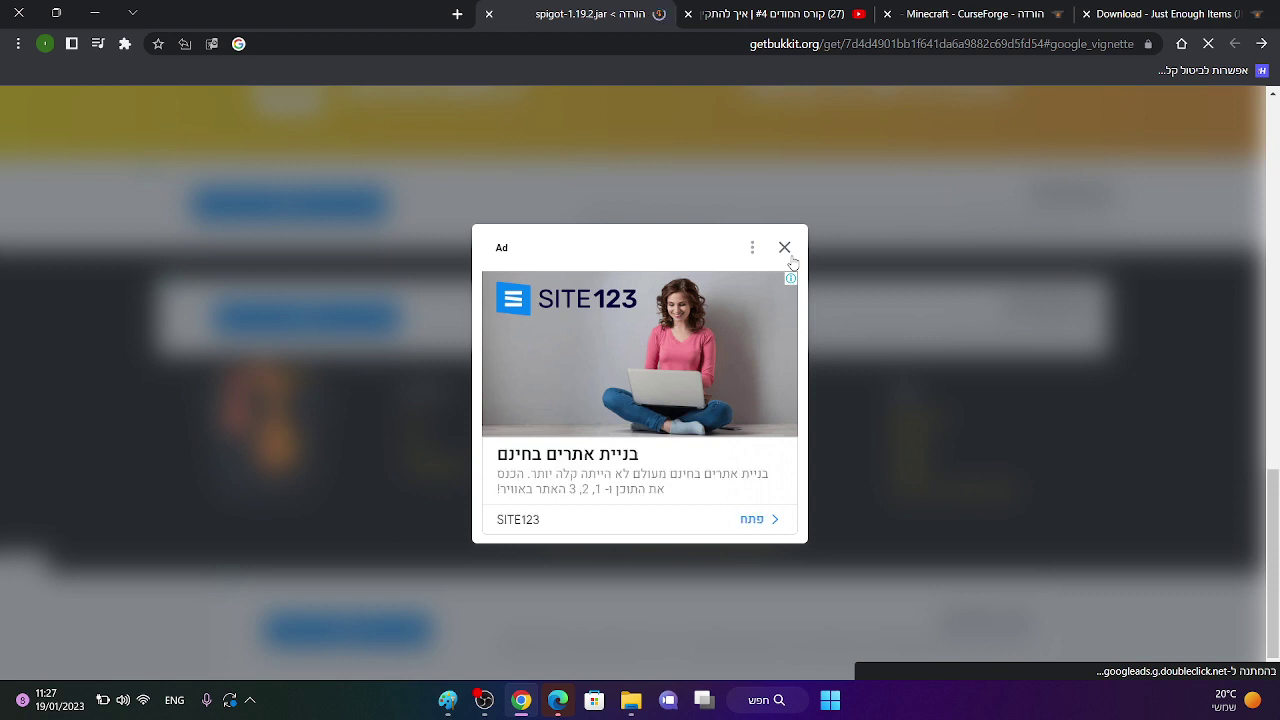
{"action": "left_click", "coordinate": [784, 247]}
{"action": "scroll", "coordinate": [791, 263], "scroll_direction": "down", "scroll_amount": 2}
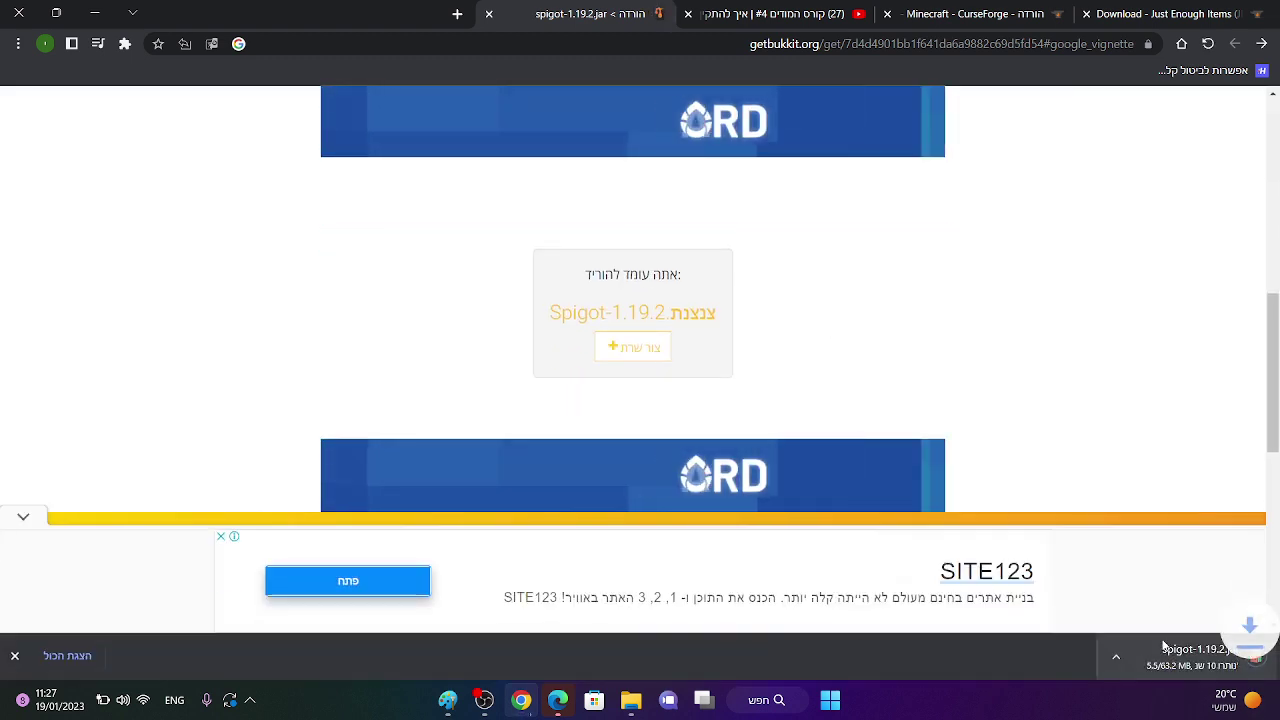
Switch to File Explorer and check the Downloads folder in both of its open windows for the Spigot file.
{"action": "mouse_move", "coordinate": [631, 700]}
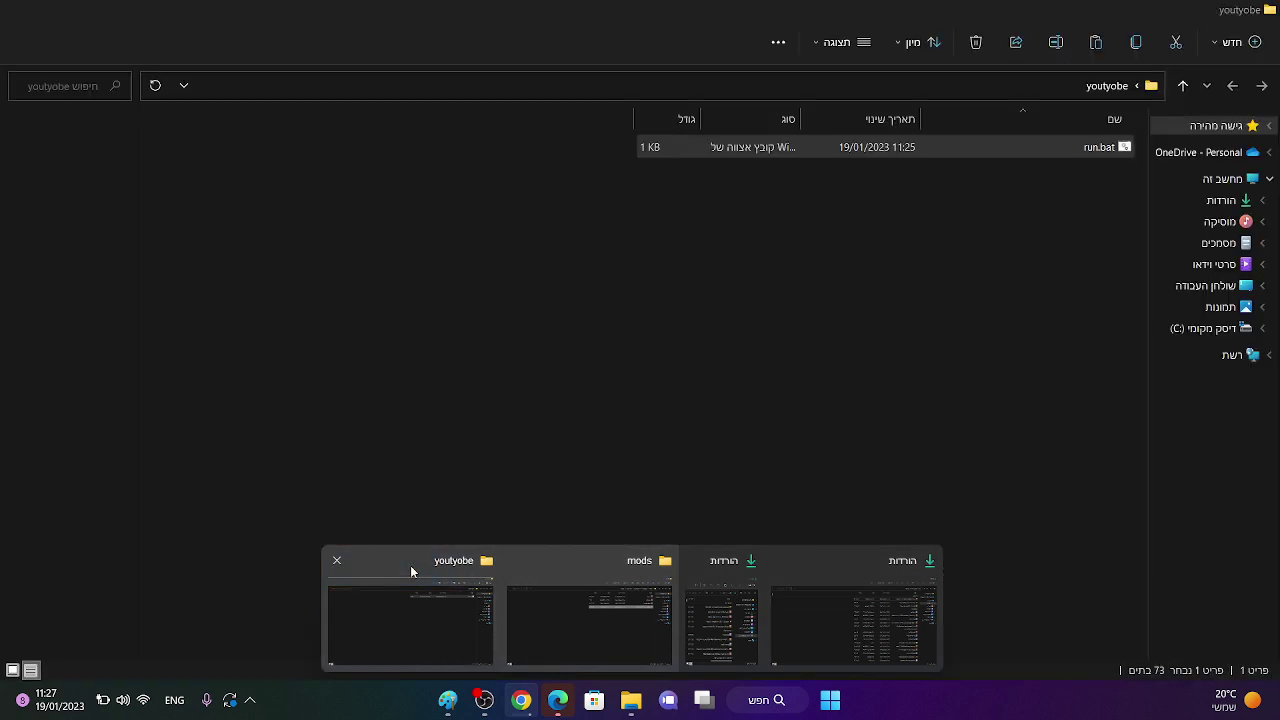
{"action": "left_click", "coordinate": [410, 566]}
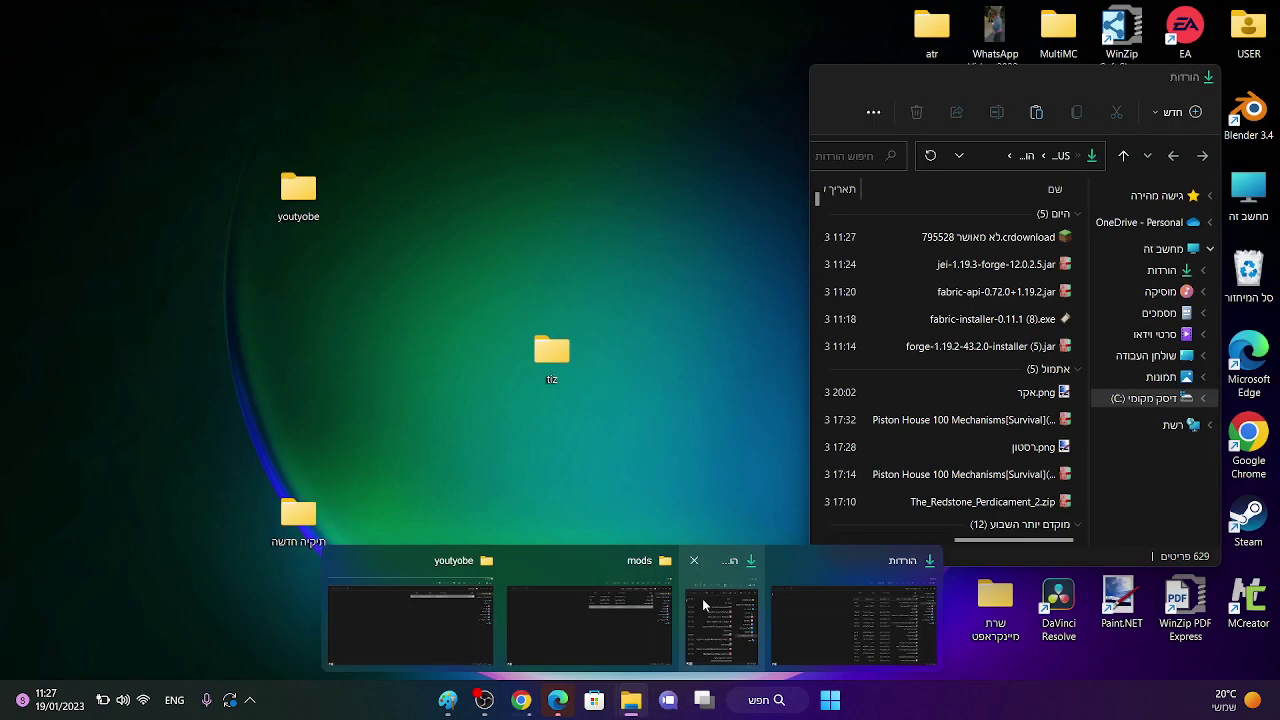
{"action": "left_click", "coordinate": [702, 598]}
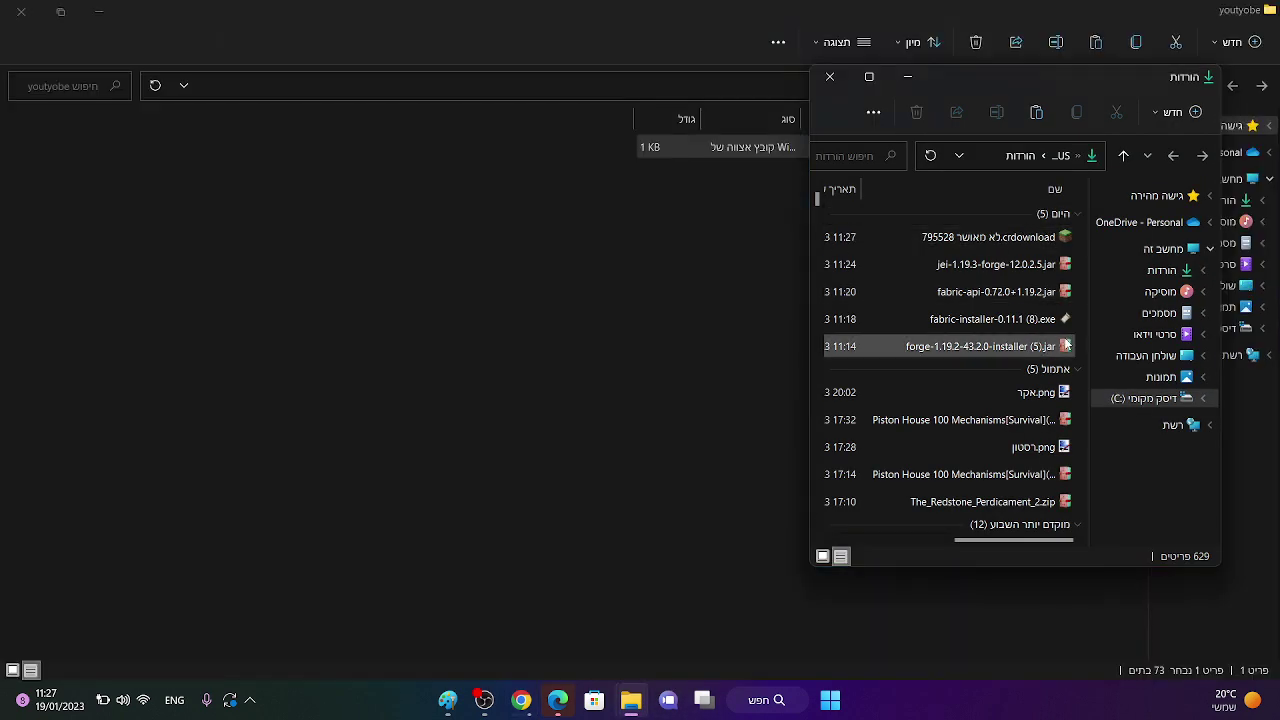
{"action": "scroll", "coordinate": [1049, 300], "scroll_direction": "down", "scroll_amount": 1}
{"action": "scroll", "coordinate": [1049, 300], "scroll_direction": "up", "scroll_amount": 1}
{"action": "left_click", "coordinate": [1040, 346]}
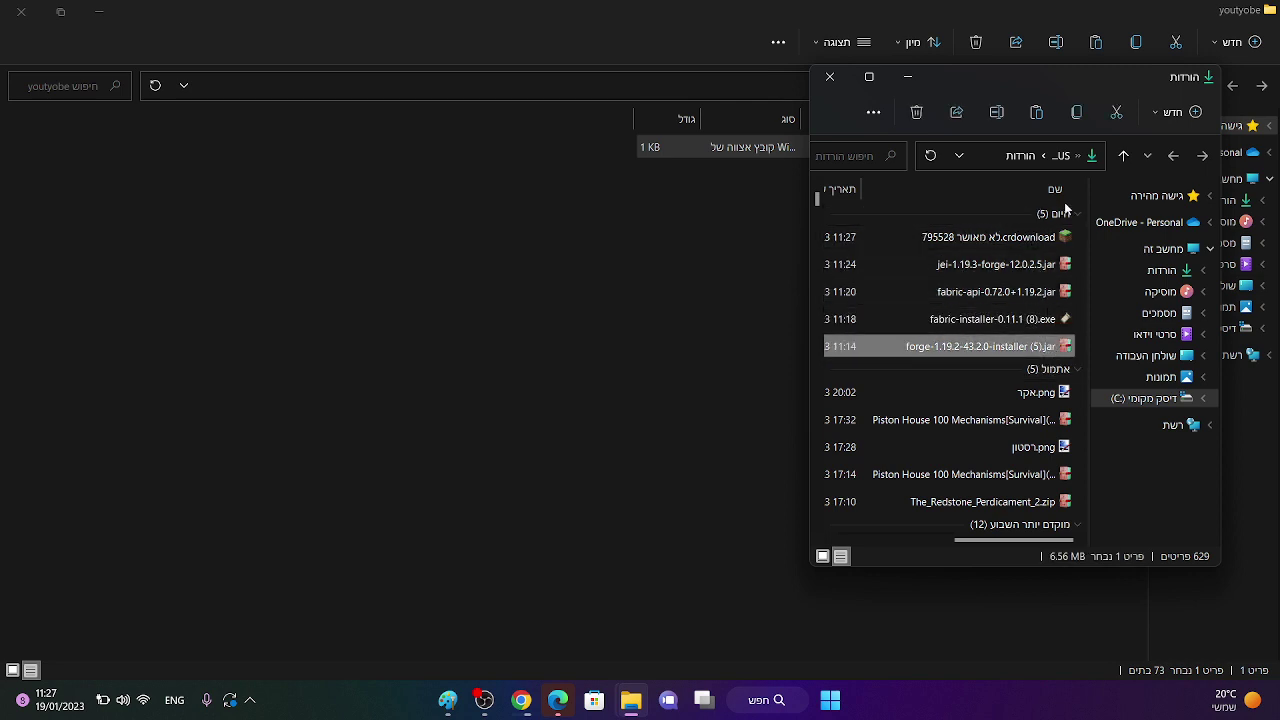
{"action": "left_click", "coordinate": [1183, 271]}
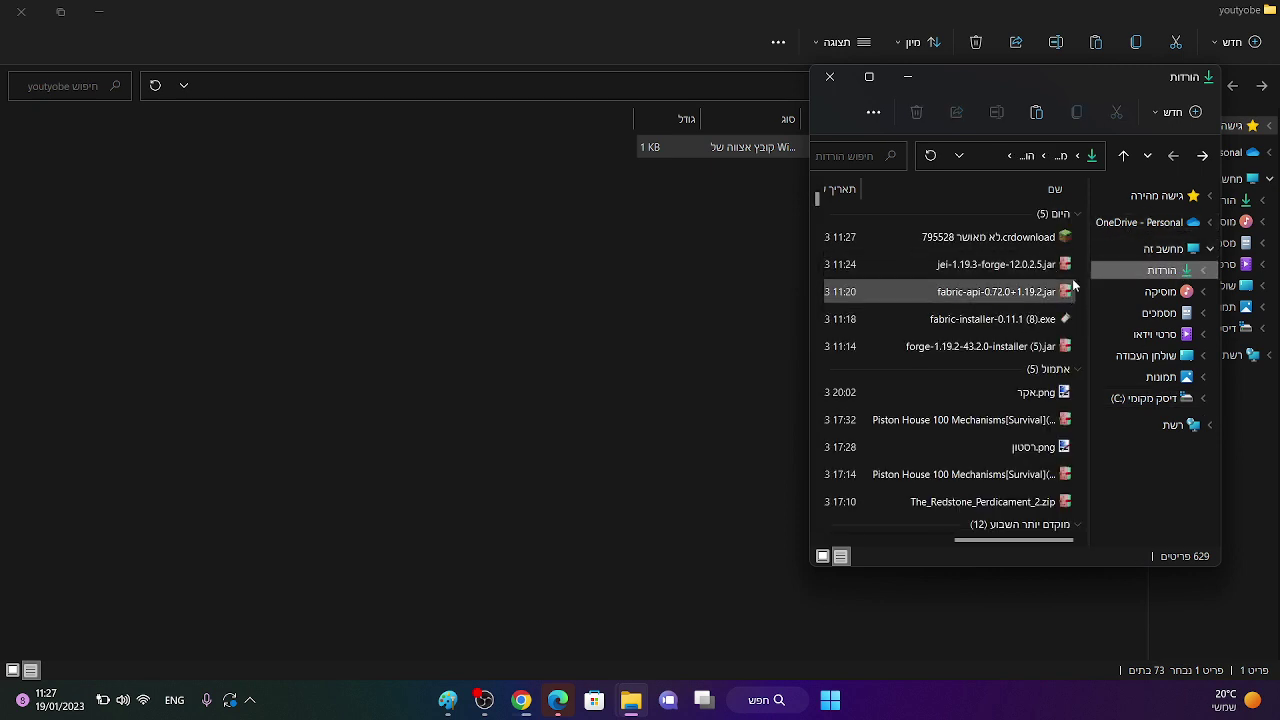
{"action": "left_click", "coordinate": [899, 74]}
{"action": "mouse_move", "coordinate": [553, 697]}
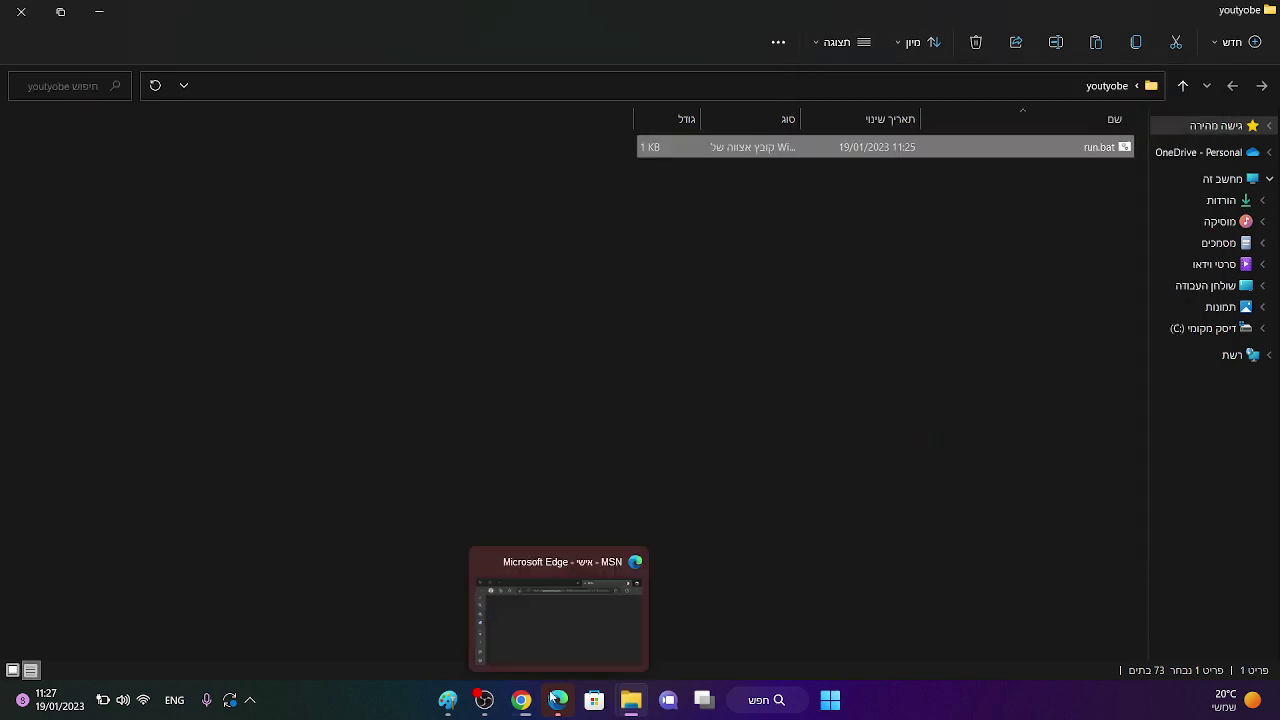
{"action": "mouse_move", "coordinate": [626, 697]}
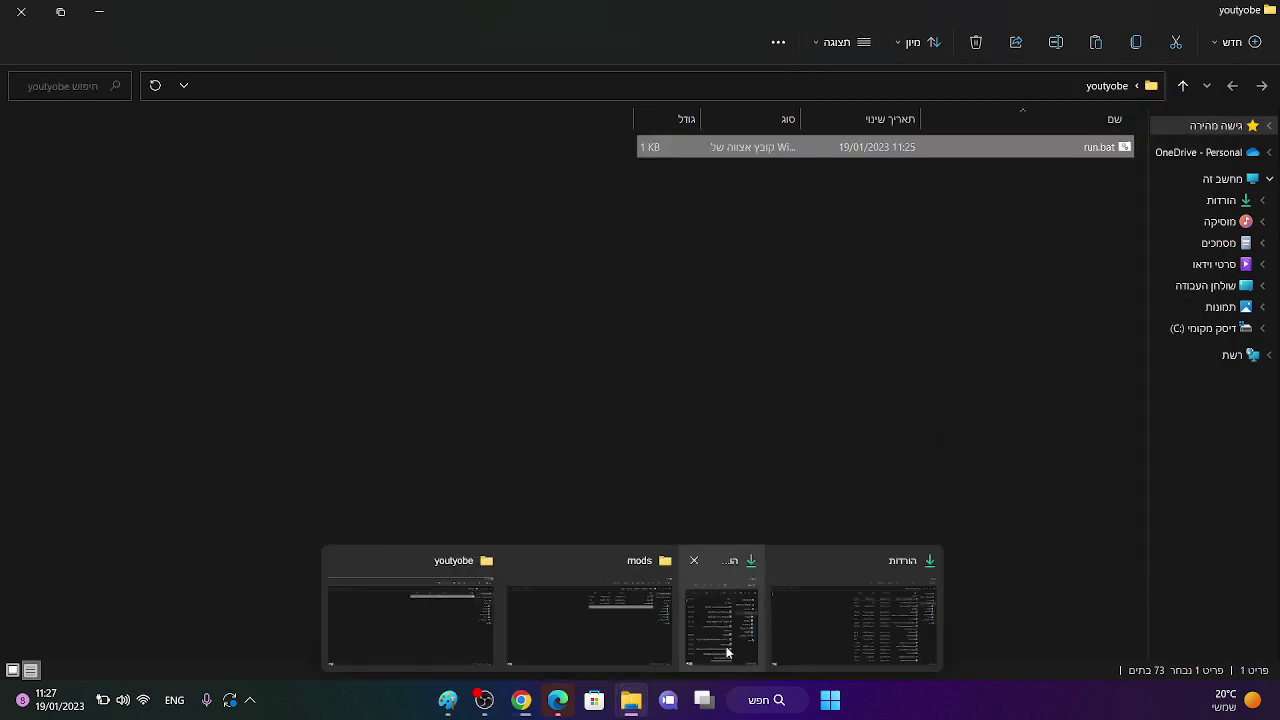
{"action": "left_click", "coordinate": [846, 604]}
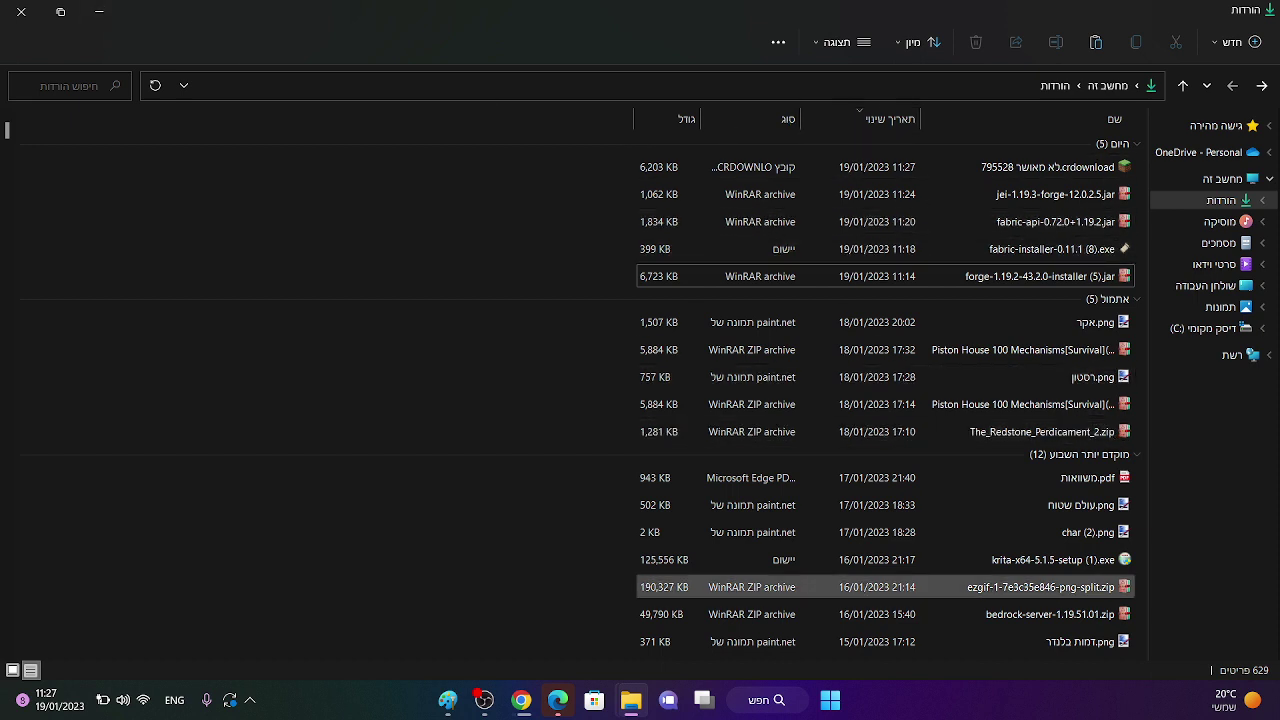
Bring up the youtyobe folder behind a reduced Chrome window and copy the downloaded spigot-1.19.2.jar into the folder.
{"action": "mouse_move", "coordinate": [631, 699]}
{"action": "left_click", "coordinate": [595, 610]}
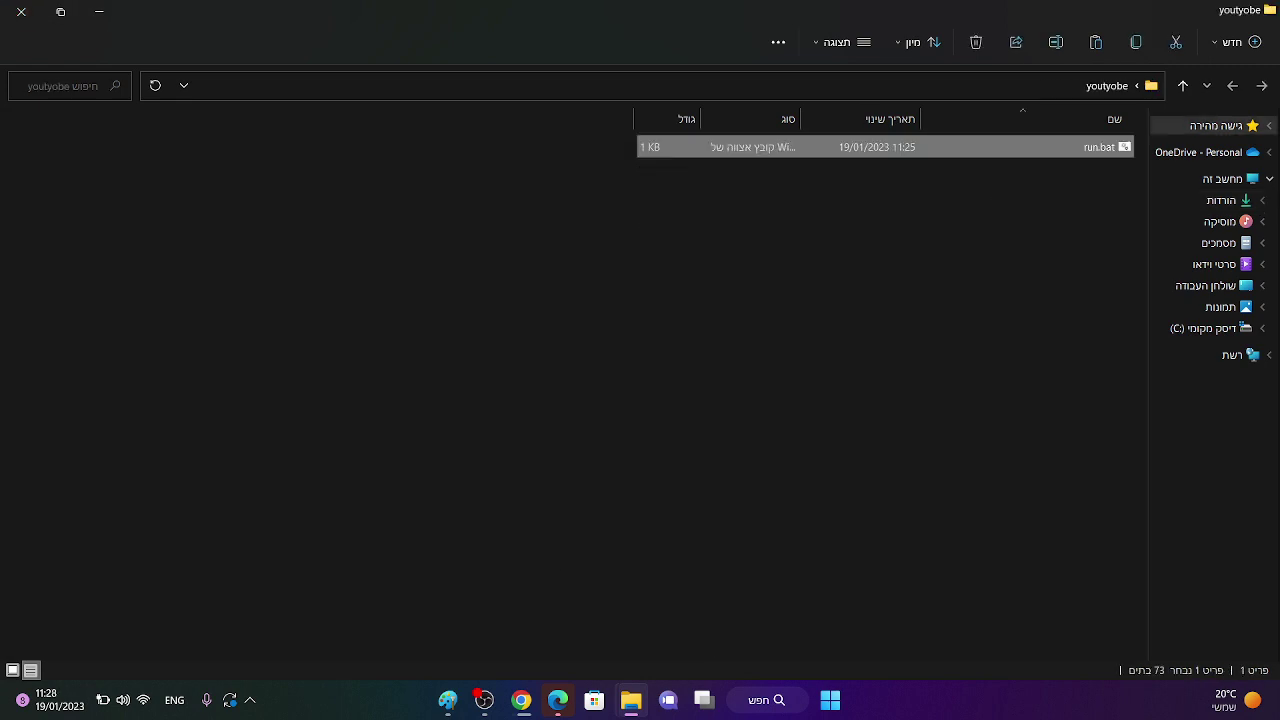
{"action": "mouse_move", "coordinate": [521, 700]}
{"action": "left_click", "coordinate": [587, 562]}
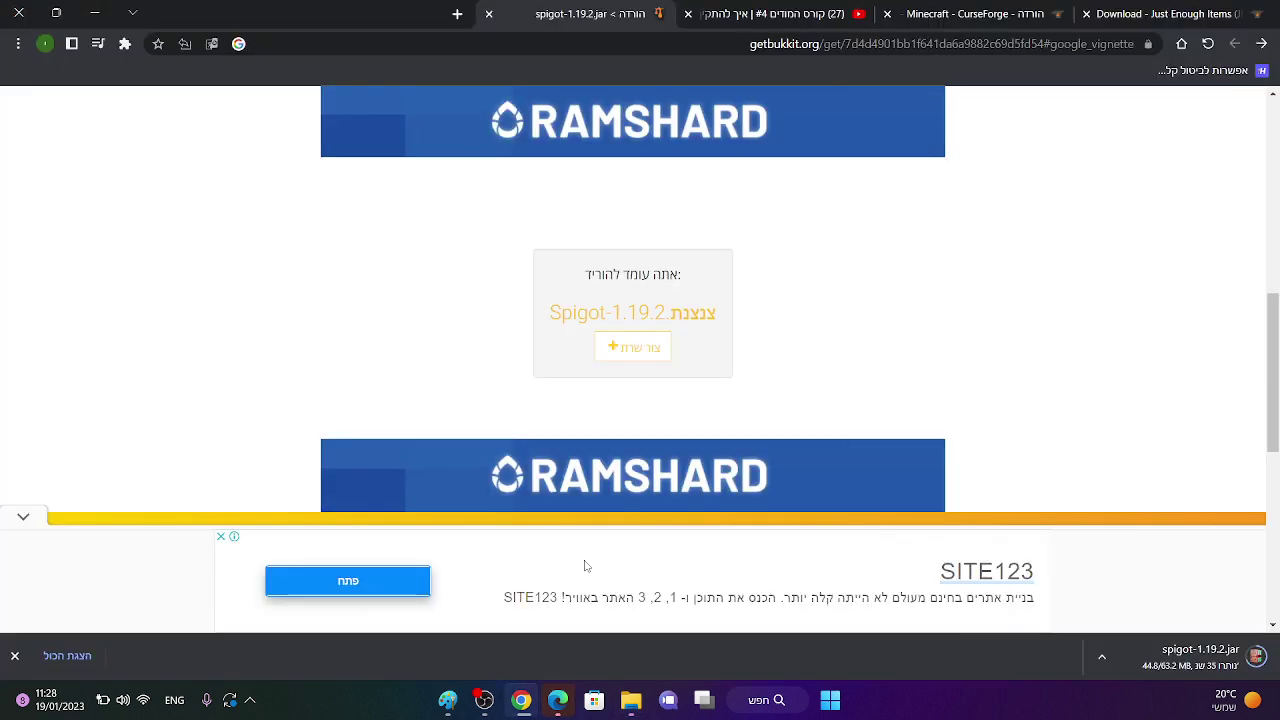
{"action": "key", "text": "super+Down"}
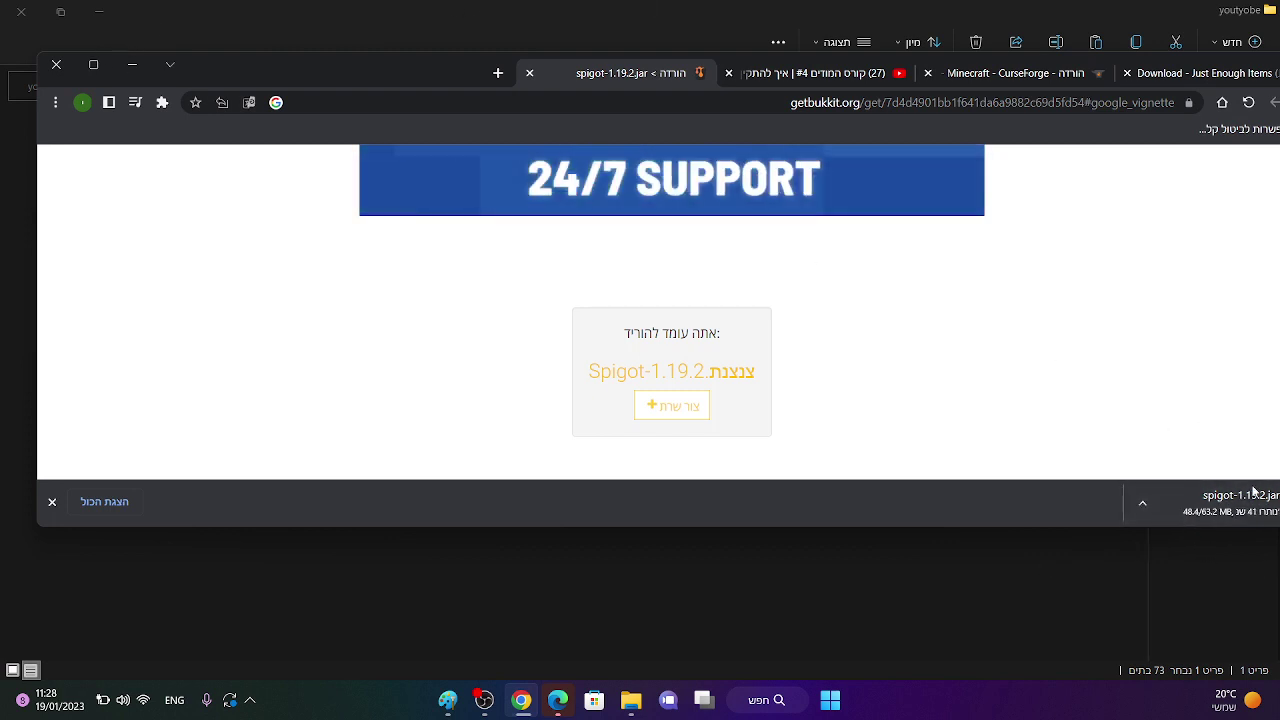
{"action": "left_click_drag", "start_coordinate": [445, 72], "coordinate": [234, 63]}
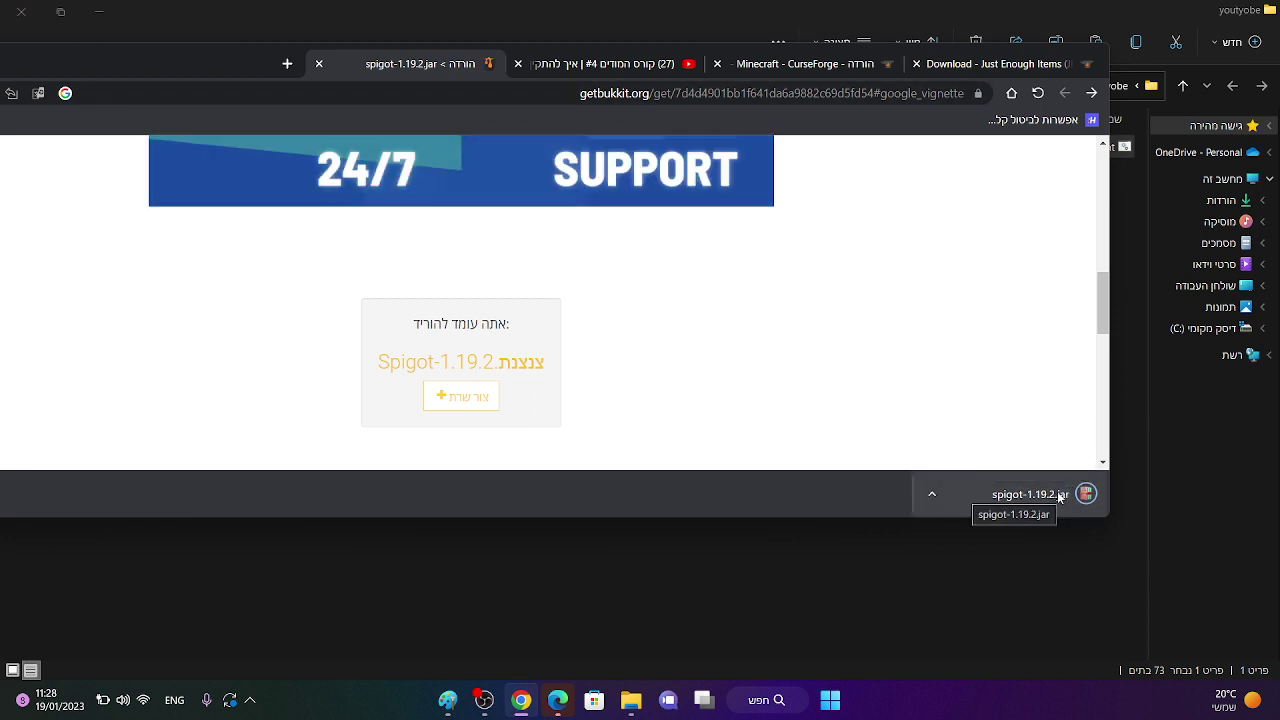
{"action": "left_click_drag", "start_coordinate": [1060, 494], "coordinate": [1062, 547]}
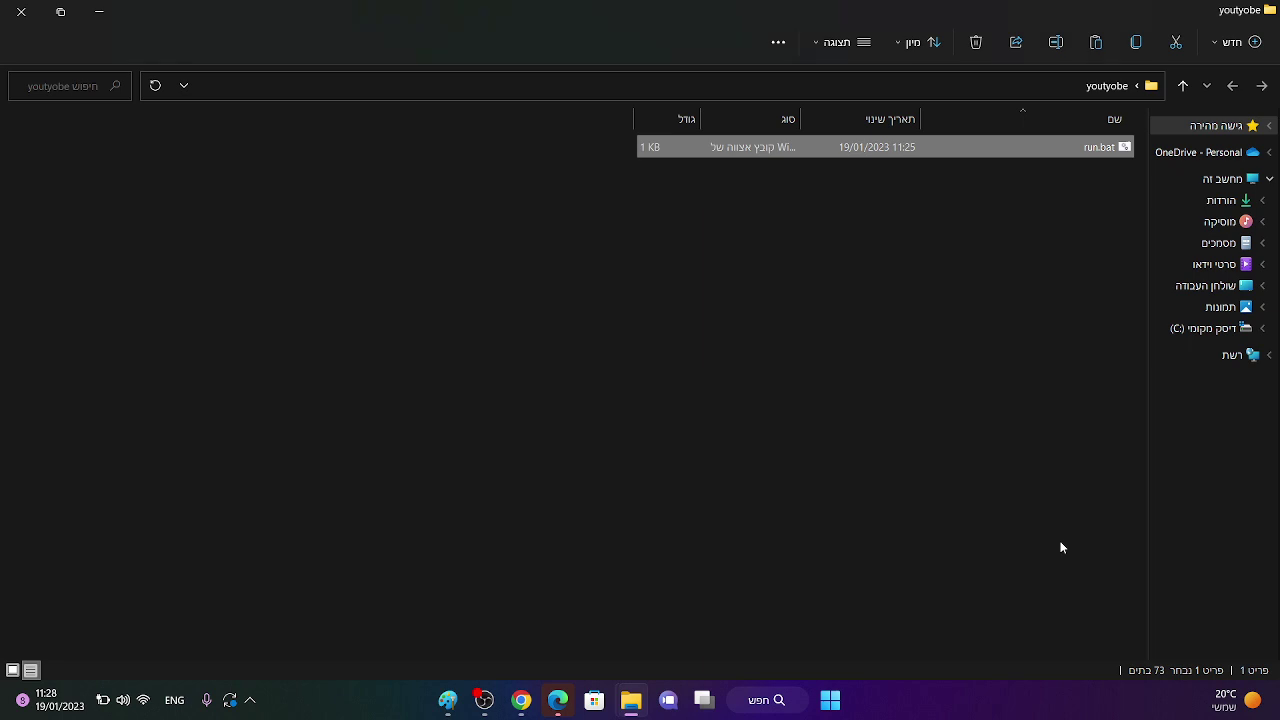
{"action": "key", "text": "ctrl+v"}
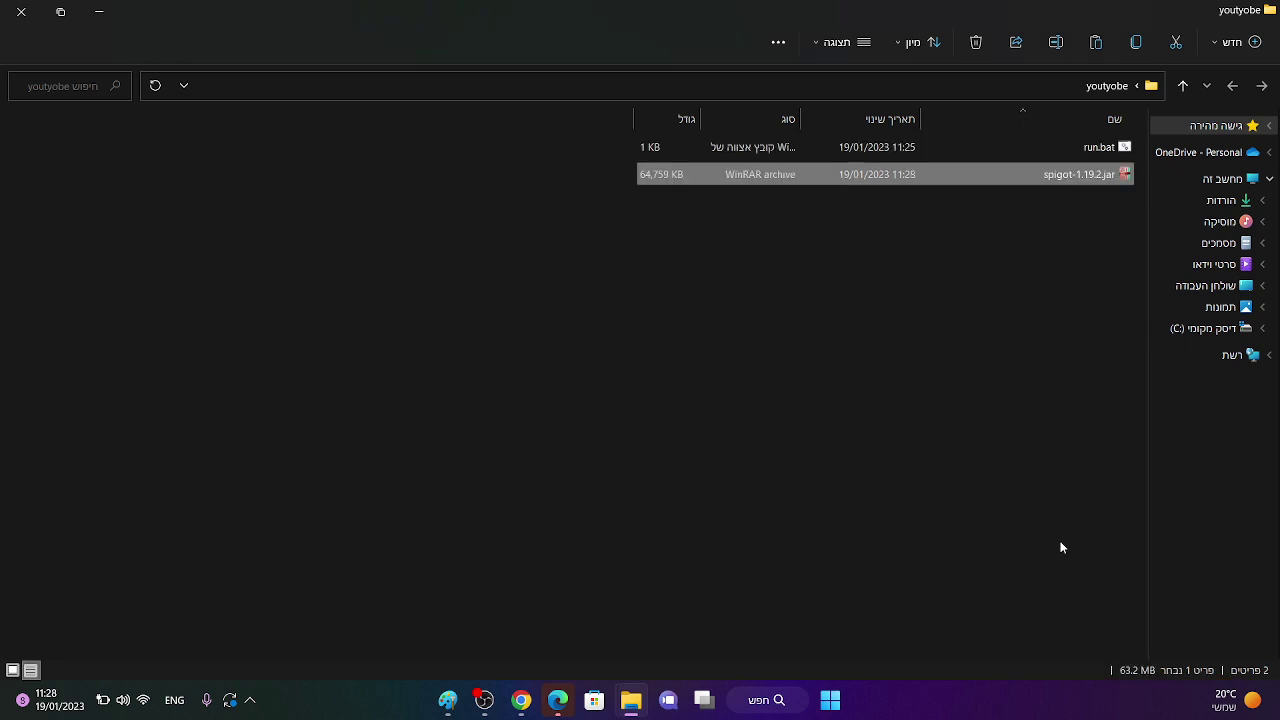
Rename spigot-1.19.2.jar in the youtyobe folder to spigot.jar.
{"action": "left_click", "coordinate": [1057, 42]}
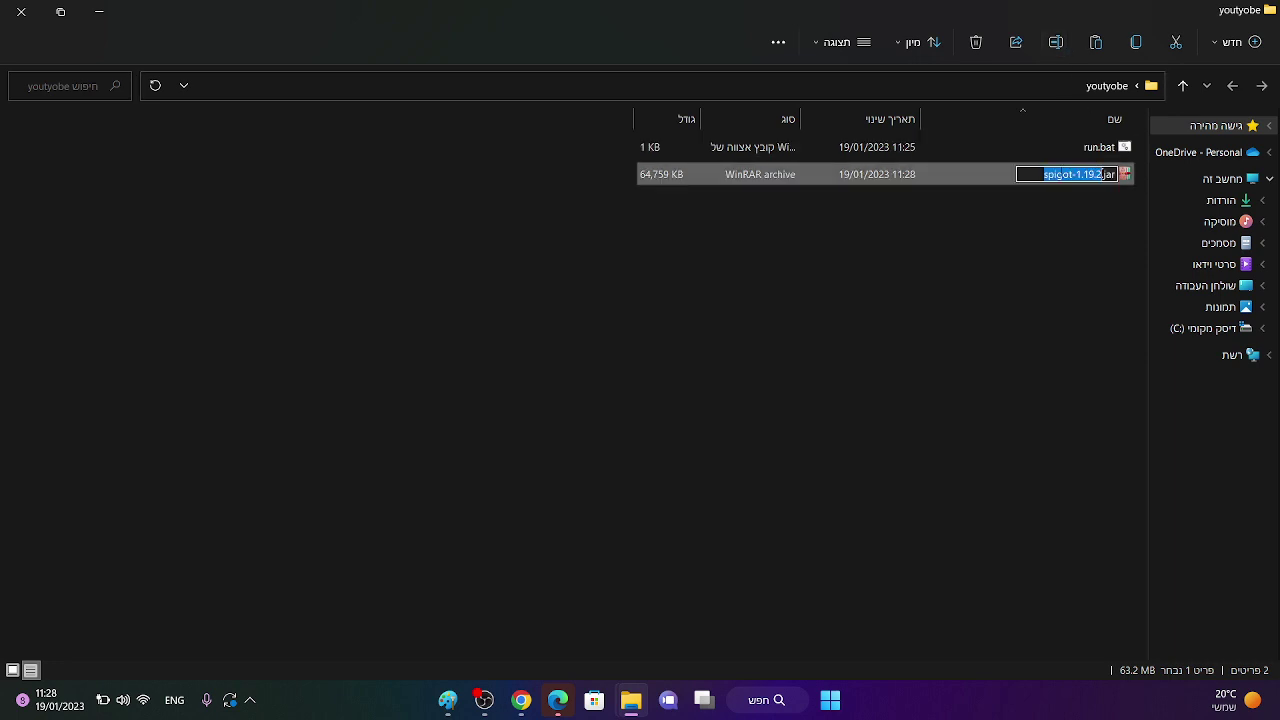
{"action": "left_click", "coordinate": [1088, 212]}
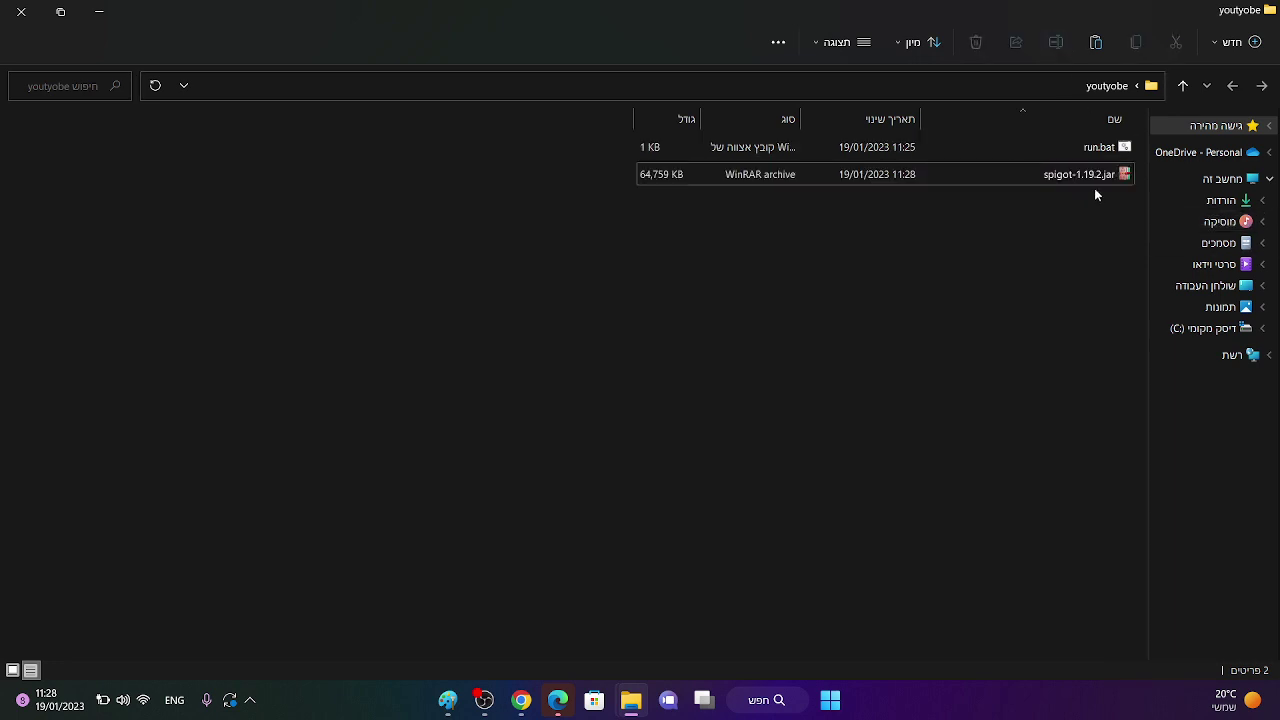
{"action": "left_click", "coordinate": [1103, 175]}
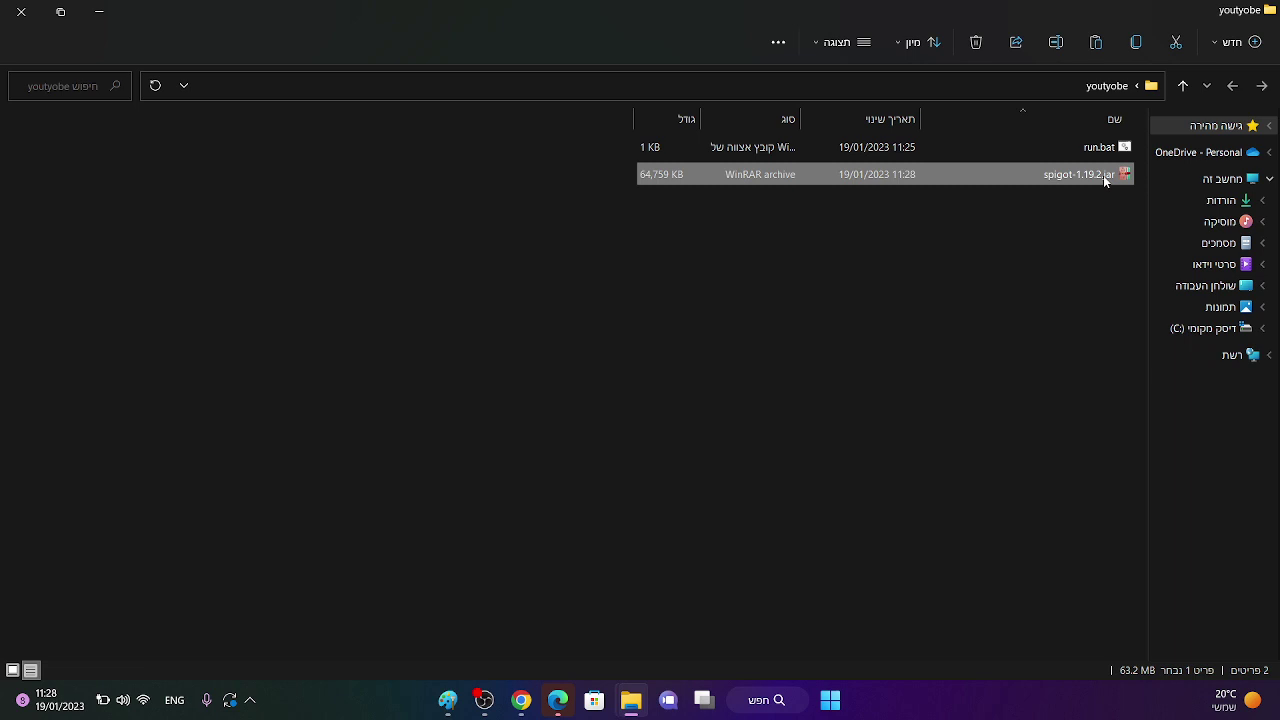
{"action": "left_click", "coordinate": [1057, 42]}
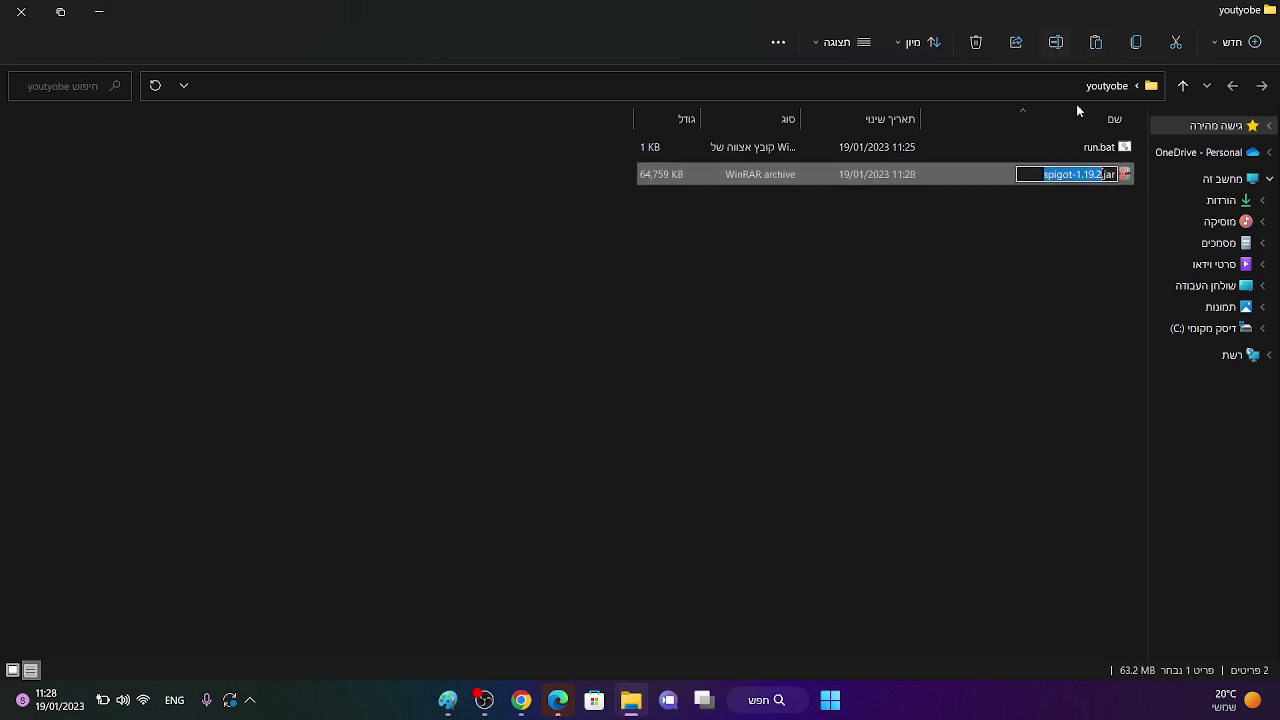
{"action": "left_click", "coordinate": [1076, 174]}
{"action": "key", "text": "BackSpace"}
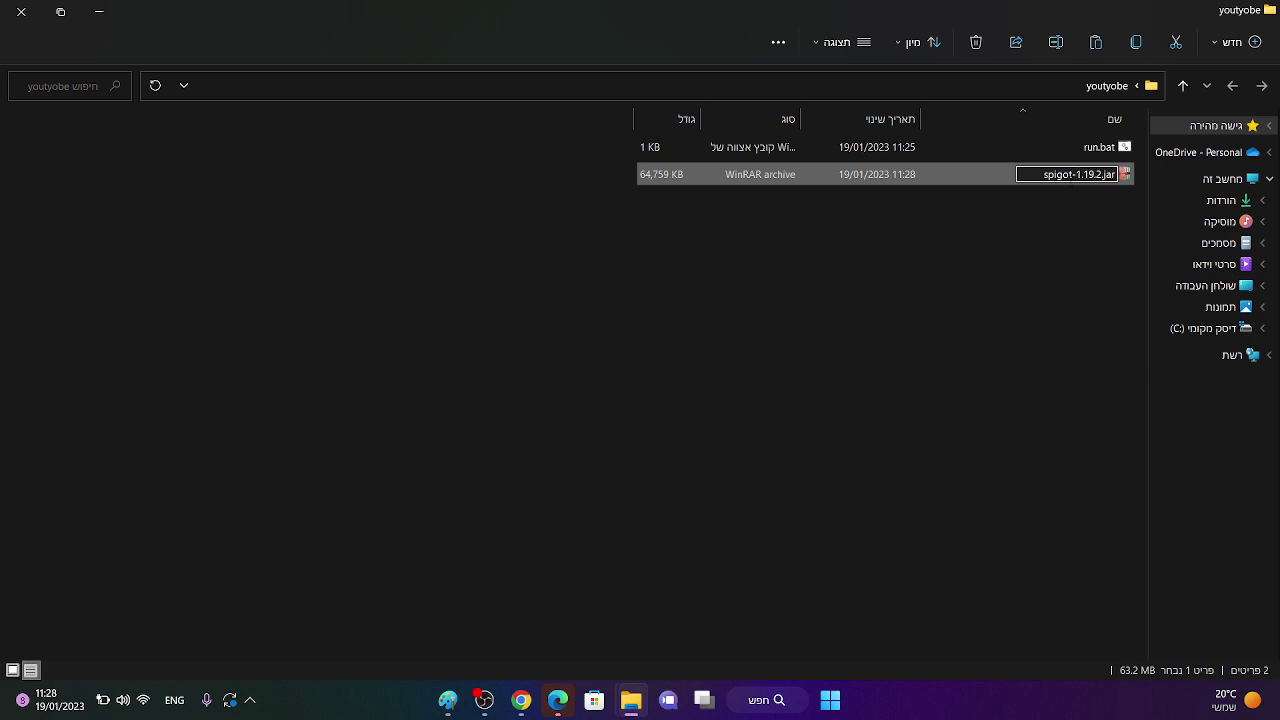
{"action": "left_click_drag", "start_coordinate": [1073, 174], "coordinate": [1103, 174]}
{"action": "key", "text": "BackSpace"}
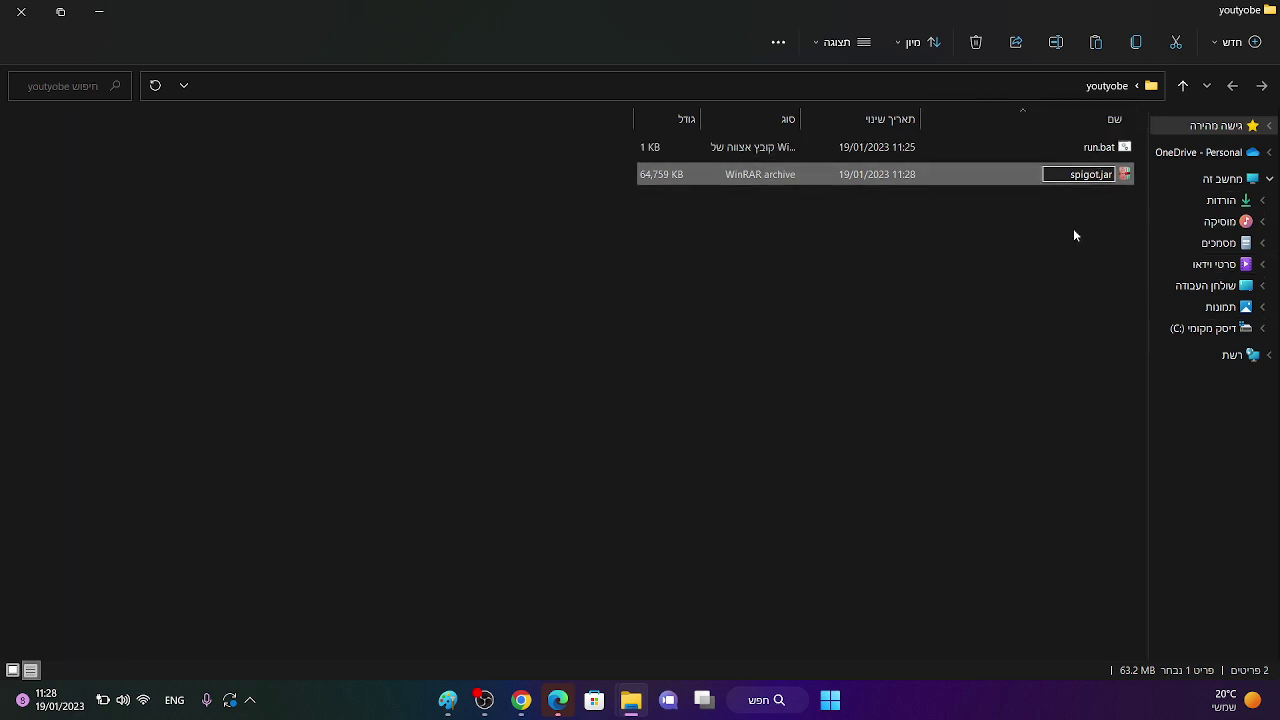
{"action": "key", "text": "Return"}
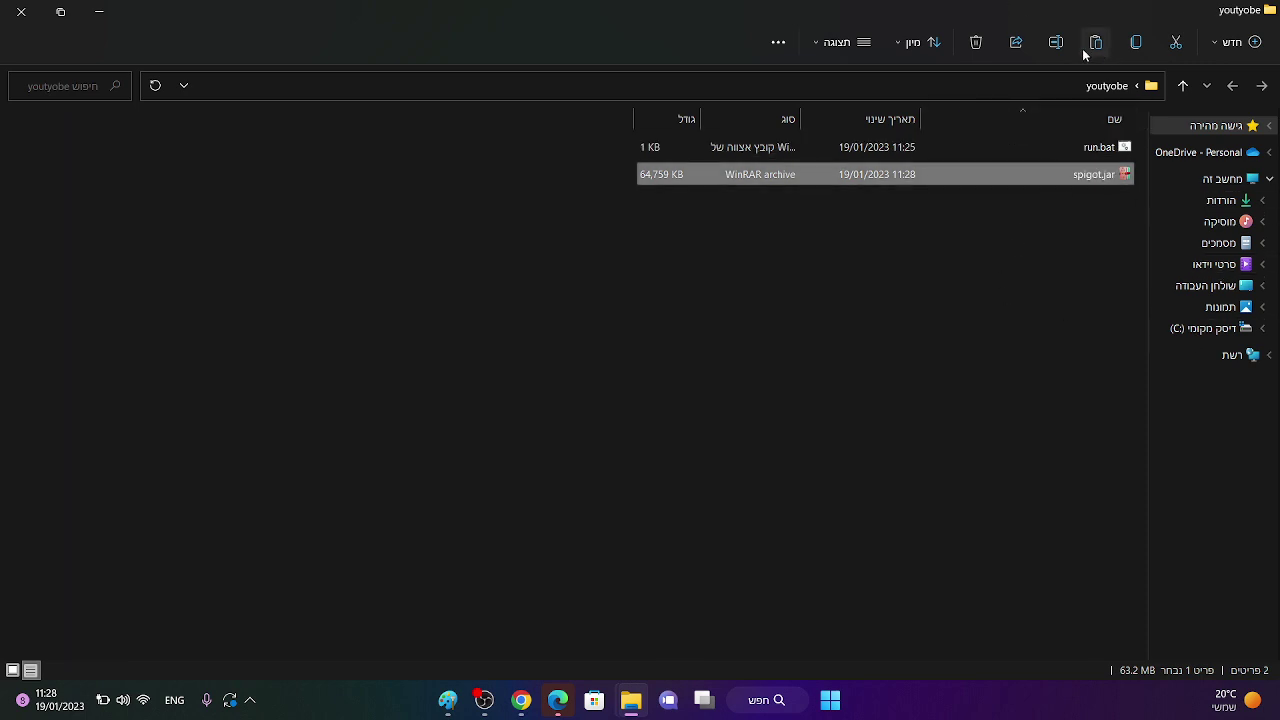
{"action": "left_click", "coordinate": [834, 42]}
{"action": "left_click", "coordinate": [889, 377]}
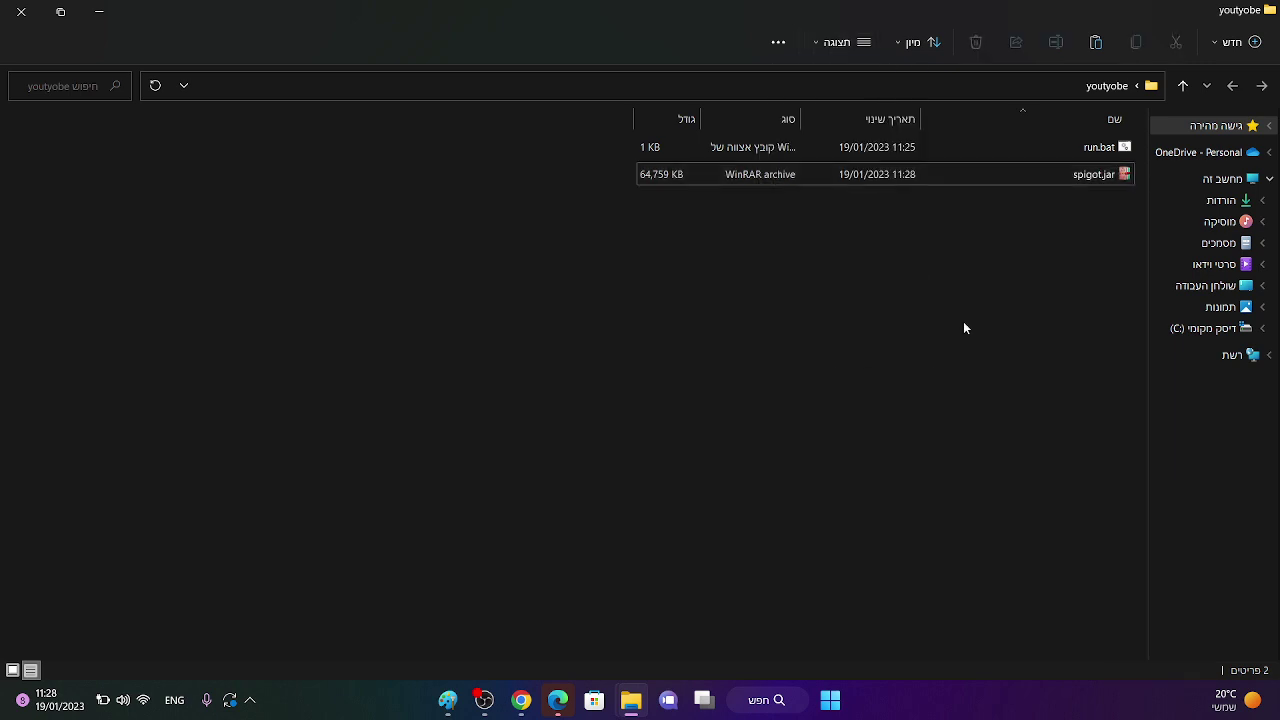
Launch run.bat from the youtyobe folder and allow it past the security warning.
{"action": "left_click", "coordinate": [1116, 153]}
{"action": "double_click", "coordinate": [1116, 153]}
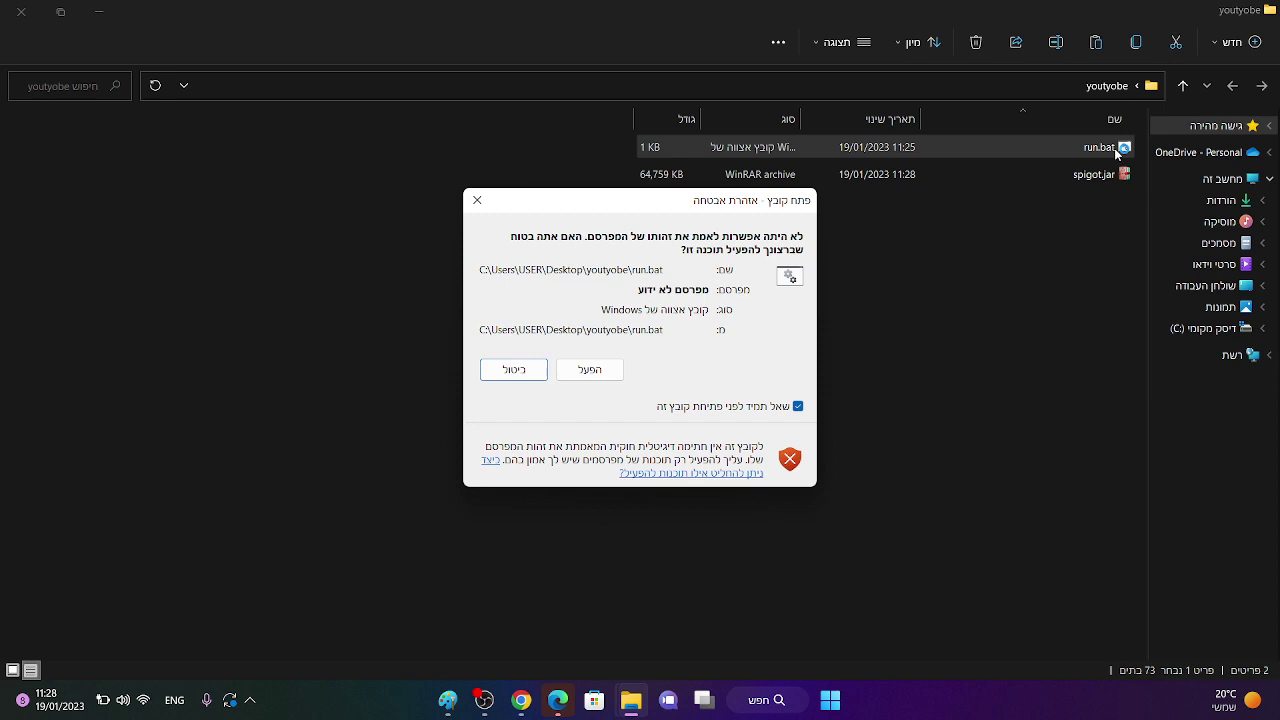
{"action": "left_click", "coordinate": [585, 370]}
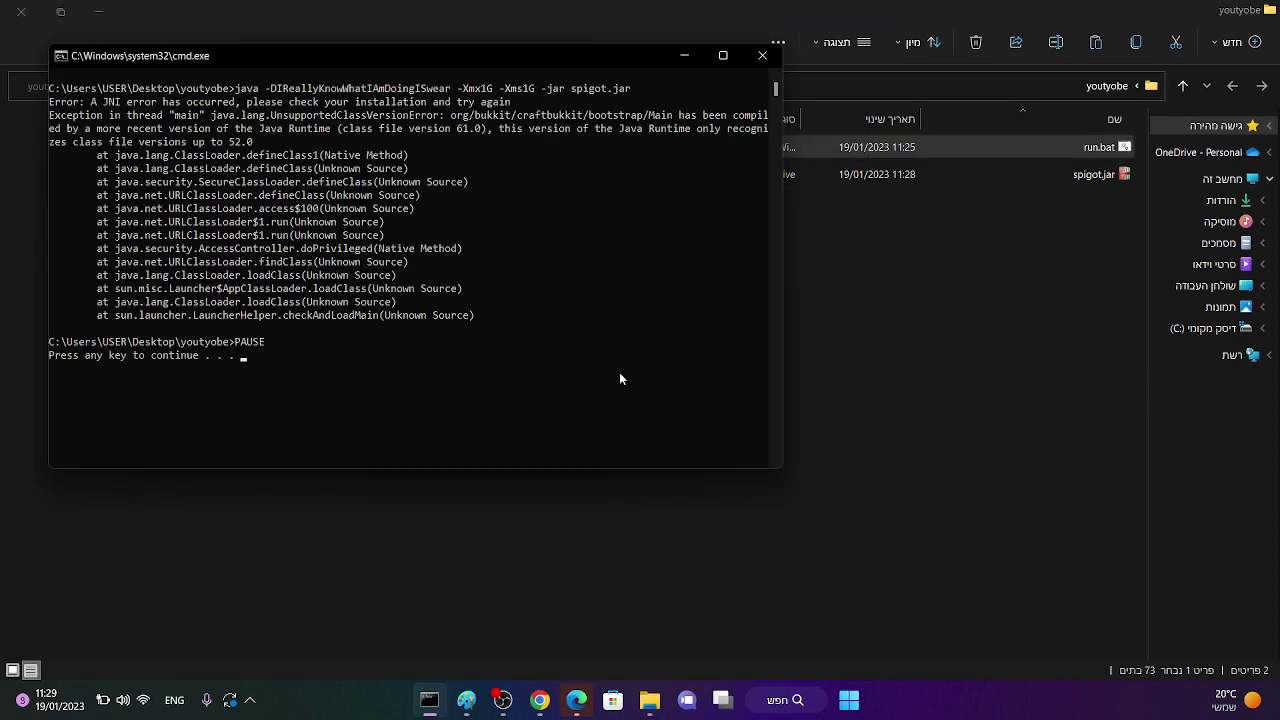
Maximize the command window, examine the Java output of the server launch and close the window.
{"action": "scroll", "coordinate": [522, 339], "scroll_direction": "down", "scroll_amount": 2}
{"action": "scroll", "coordinate": [522, 339], "scroll_direction": "up", "scroll_amount": 2}
{"action": "left_click", "coordinate": [722, 57]}
{"action": "left_click", "coordinate": [373, 229]}
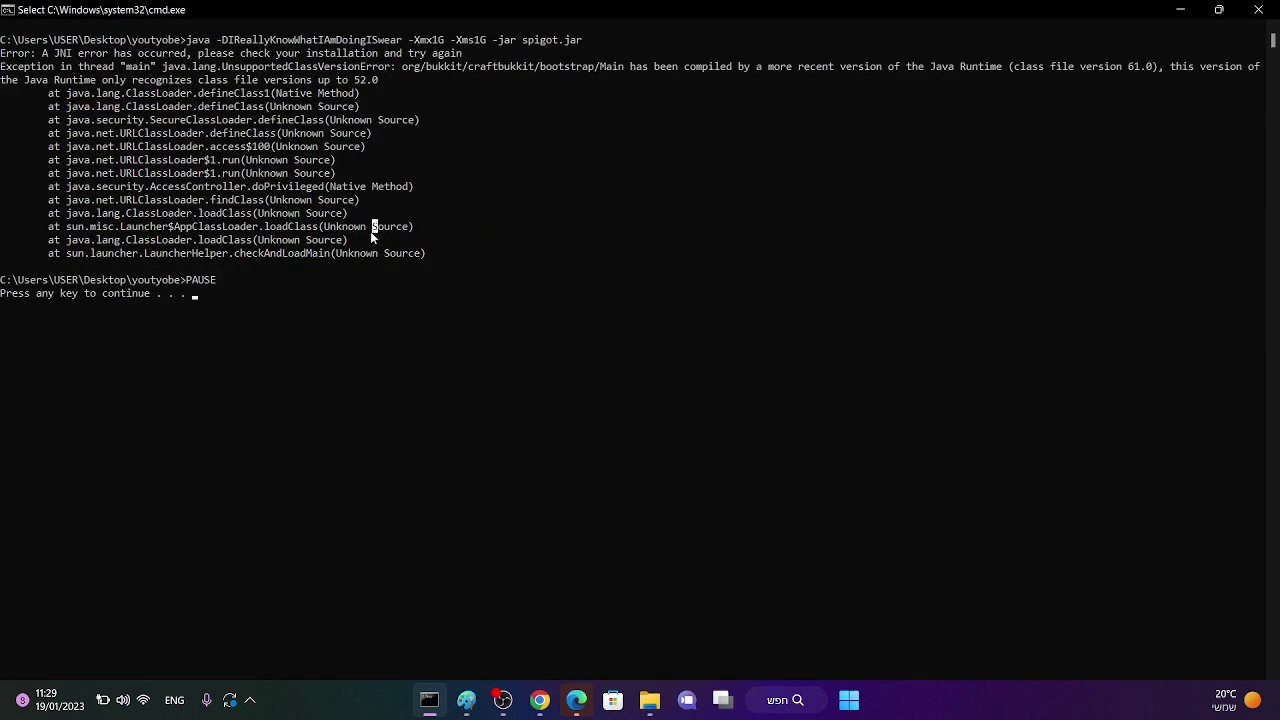
{"action": "left_click", "coordinate": [260, 280]}
{"action": "left_click", "coordinate": [231, 293]}
{"action": "left_click", "coordinate": [1258, 9]}
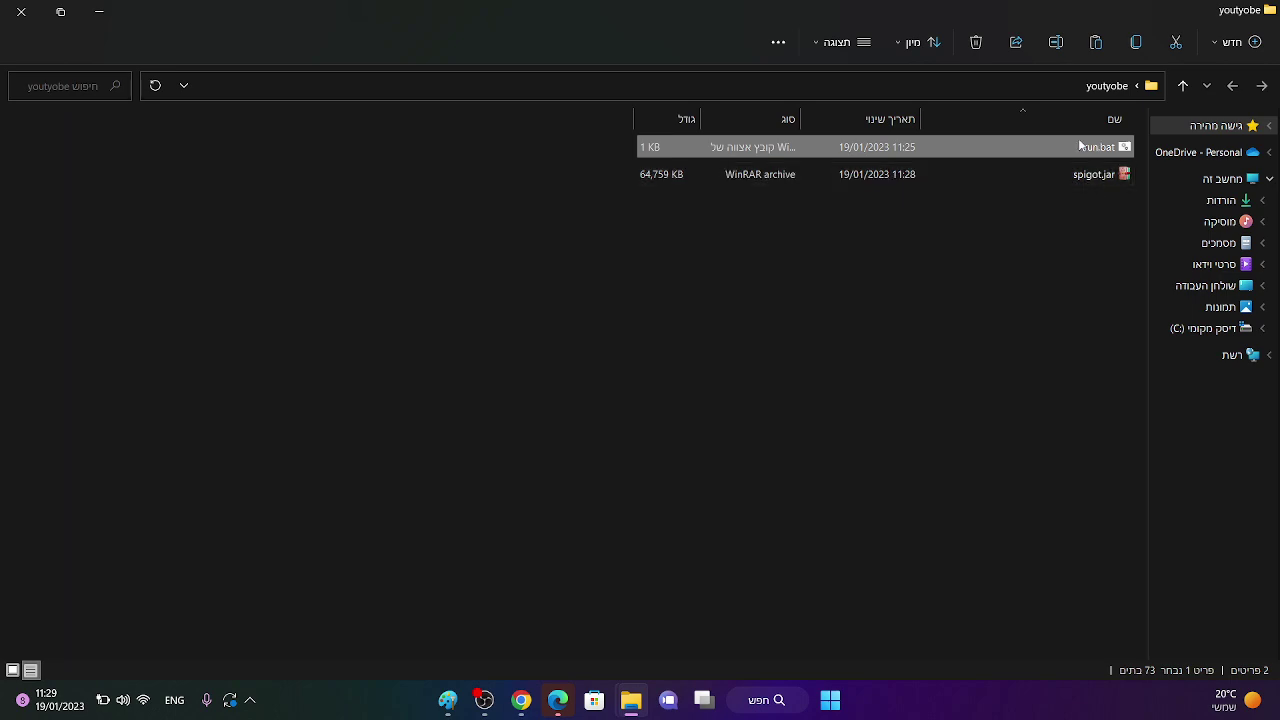
Relaunch run.bat from the youtyobe folder, examine the Java output from its start, and minimize the command window.
{"action": "double_click", "coordinate": [1082, 145]}
{"action": "left_click", "coordinate": [587, 365]}
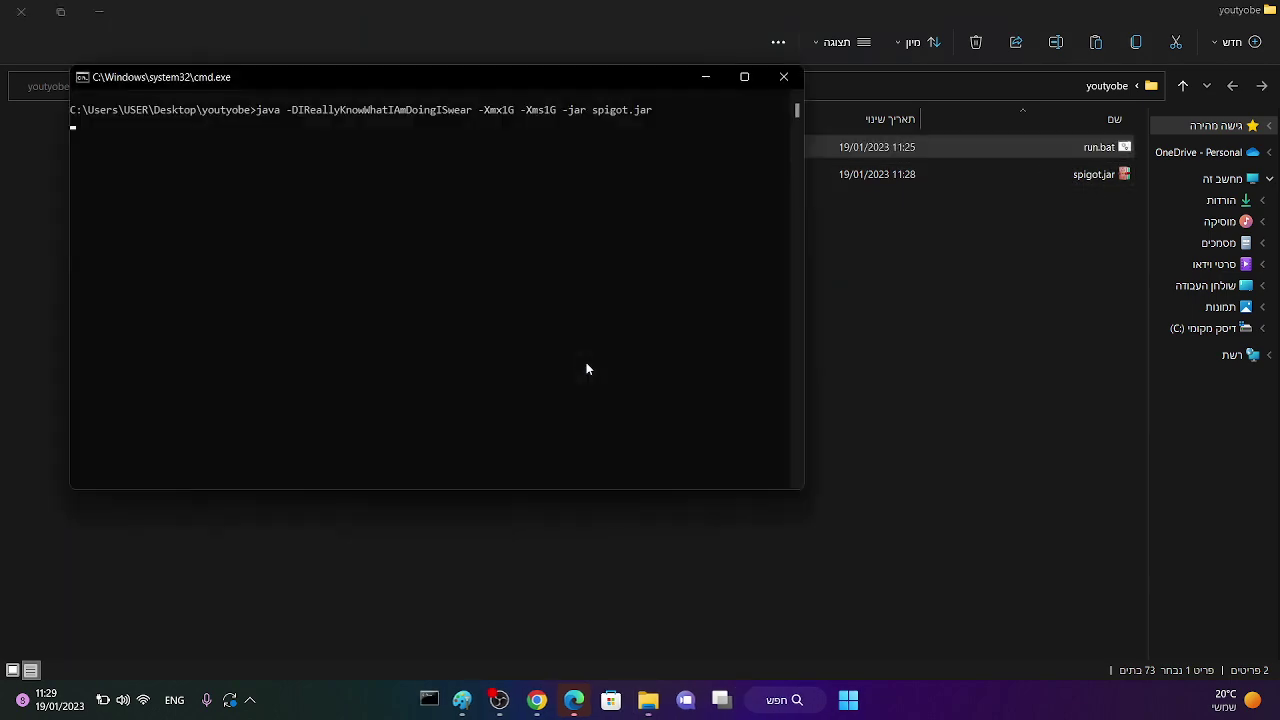
{"action": "scroll", "coordinate": [386, 283], "scroll_direction": "down", "scroll_amount": 3}
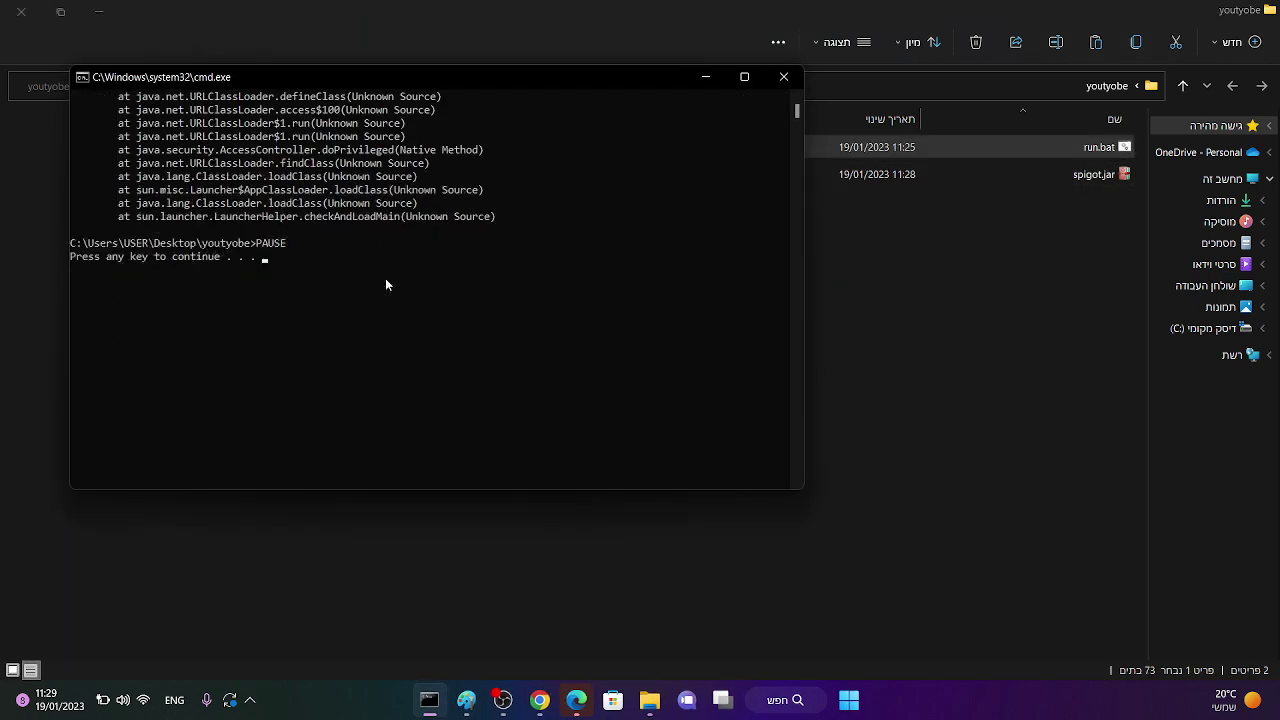
{"action": "scroll", "coordinate": [386, 283], "scroll_direction": "up", "scroll_amount": 3}
{"action": "left_click_drag", "start_coordinate": [385, 281], "coordinate": [652, 410]}
{"action": "left_click", "coordinate": [522, 203]}
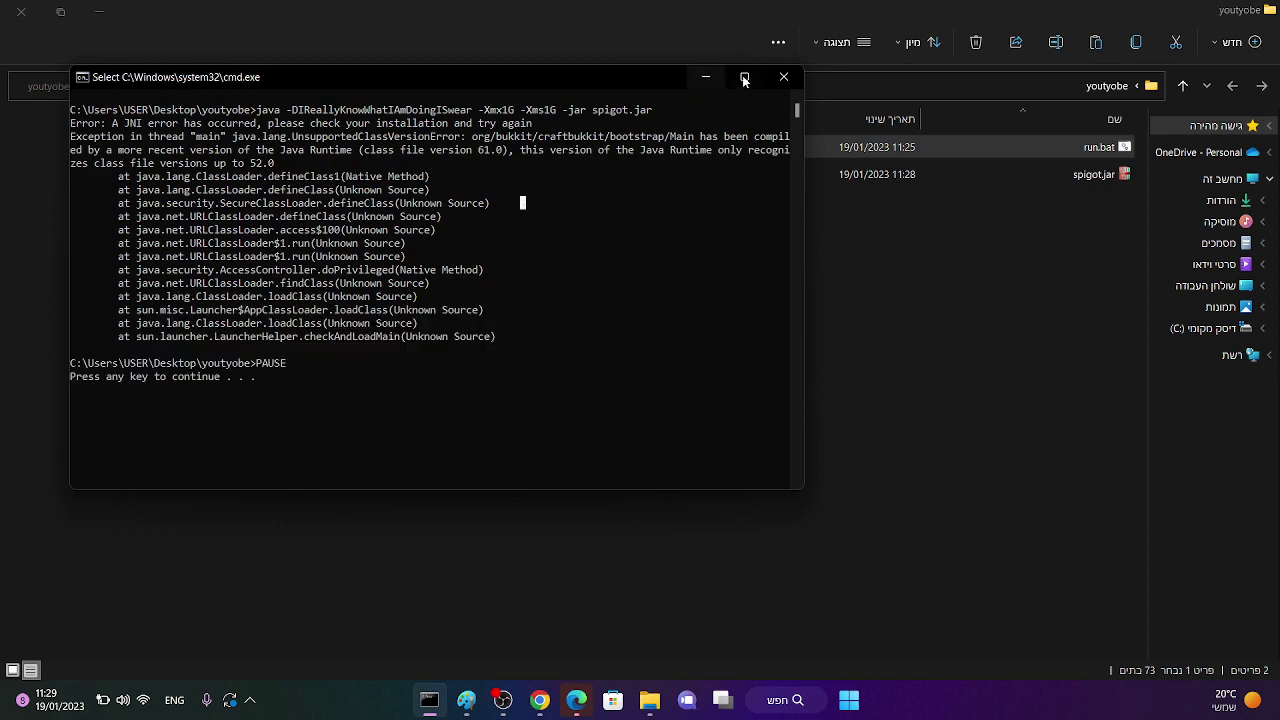
{"action": "left_click", "coordinate": [705, 78]}
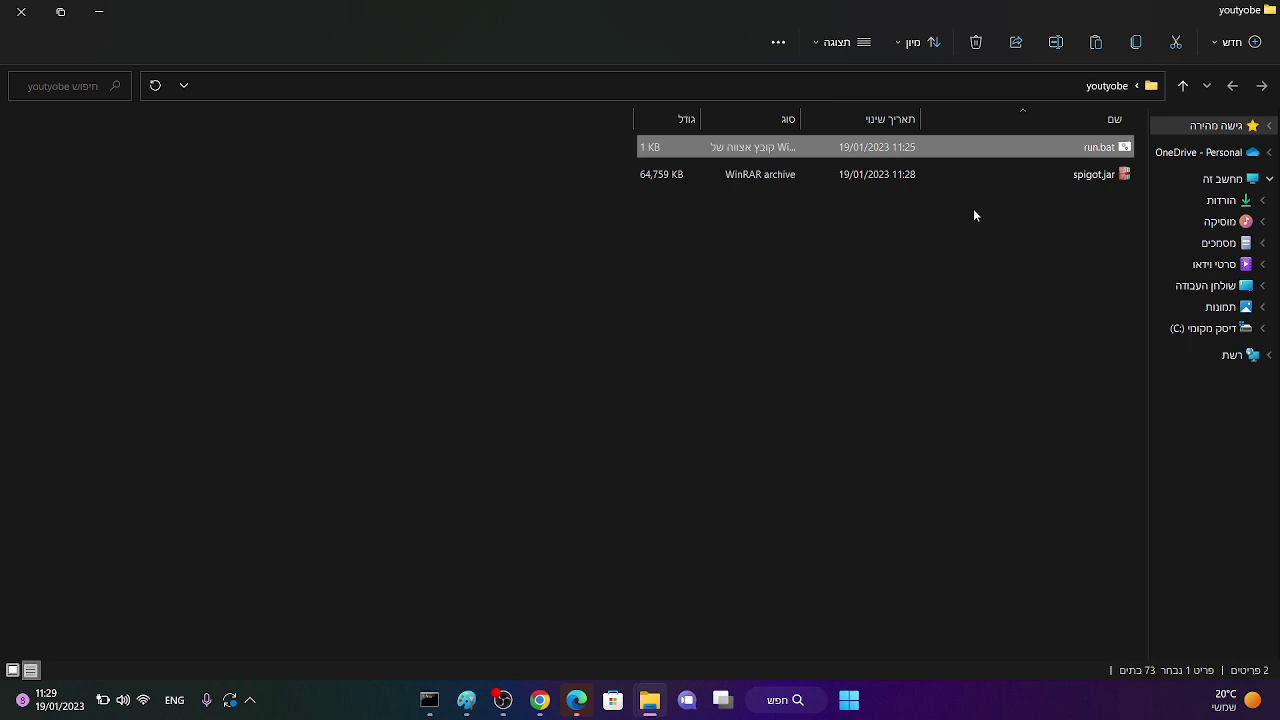
Copy run.bat and spigot.jar, go up to the desktop folder and reopen the youtyobe folder.
{"action": "key", "text": "ctrl+a"}
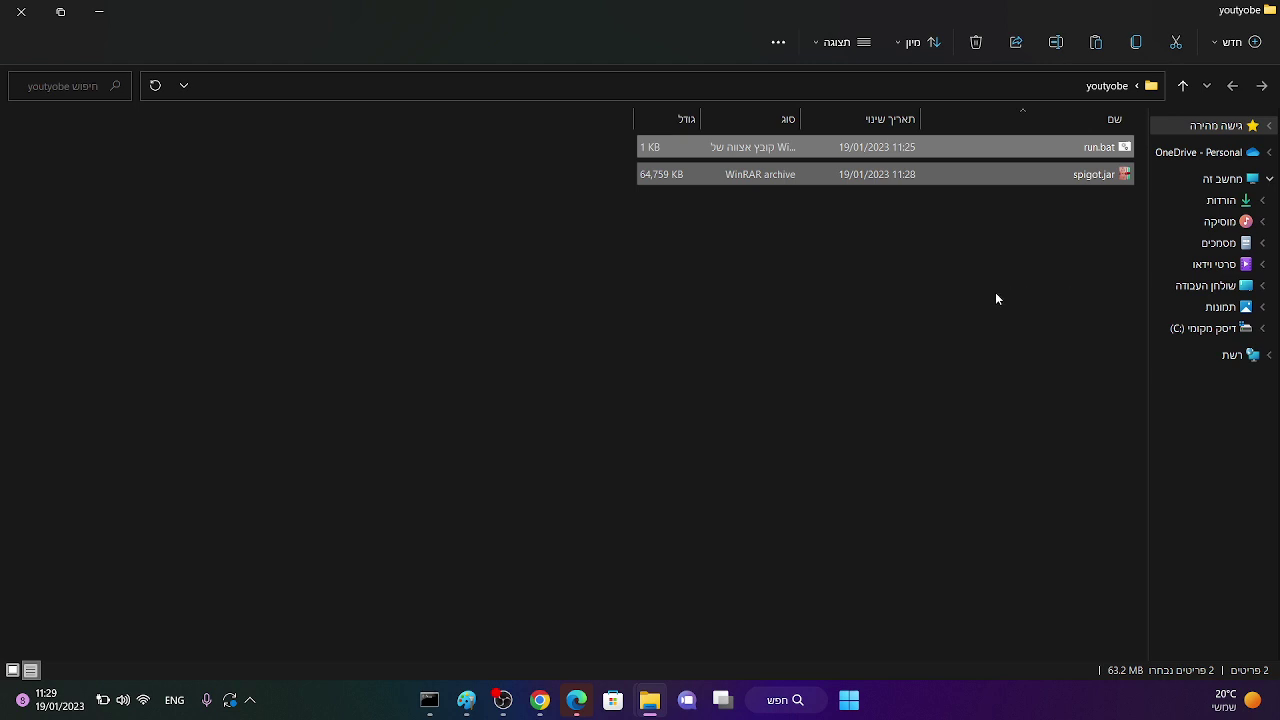
{"action": "key", "text": "alt+Up"}
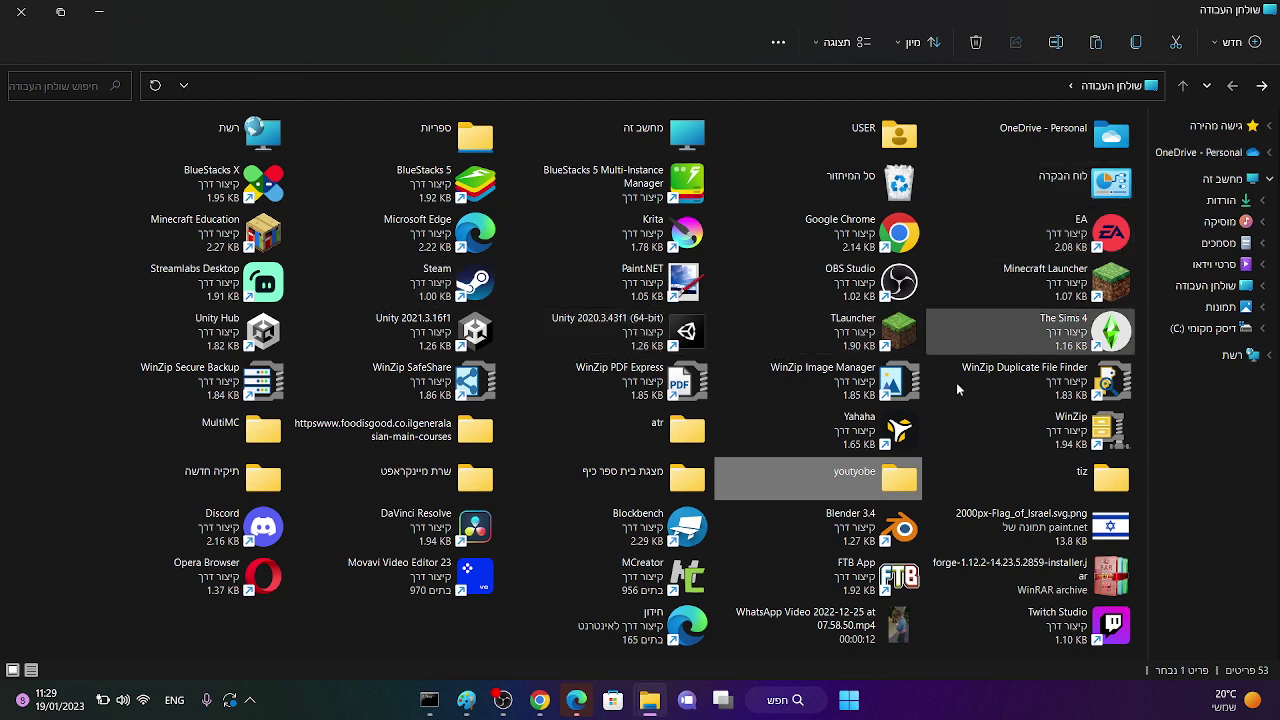
{"action": "double_click", "coordinate": [852, 472]}
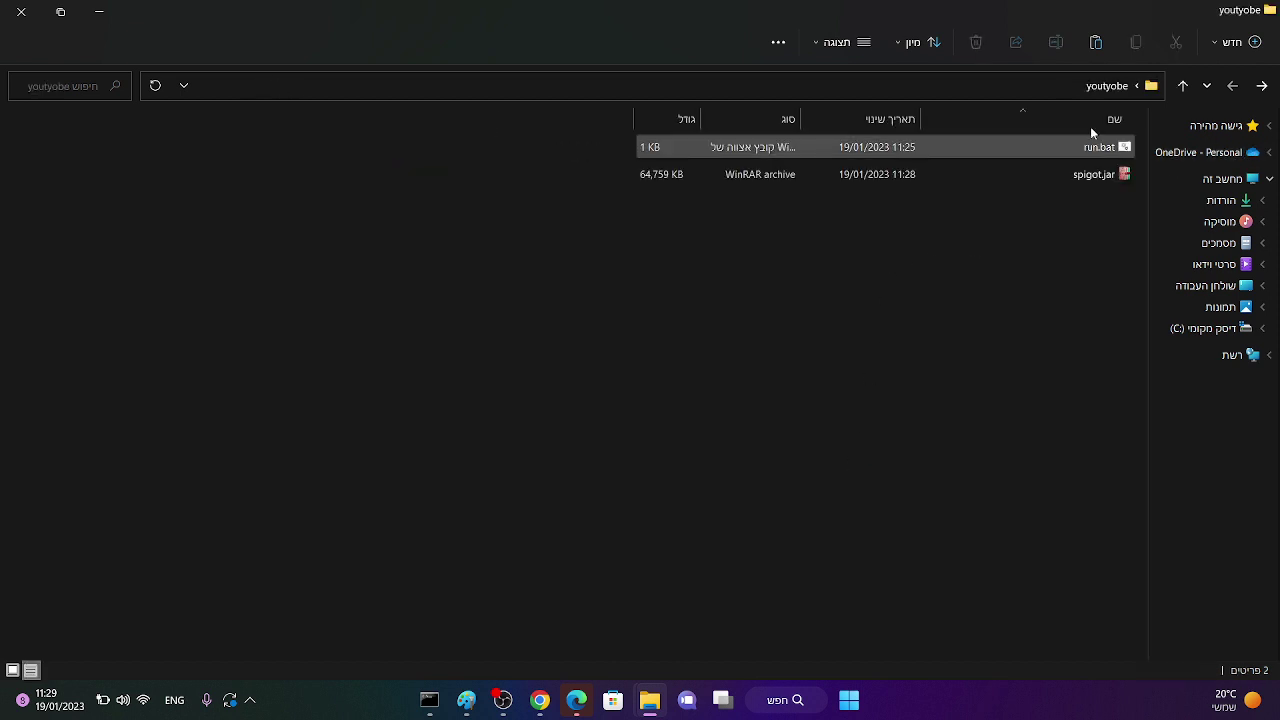
Delete run.bat and spigot.jar from the youtyobe folder.
{"action": "left_click", "coordinate": [1106, 149]}
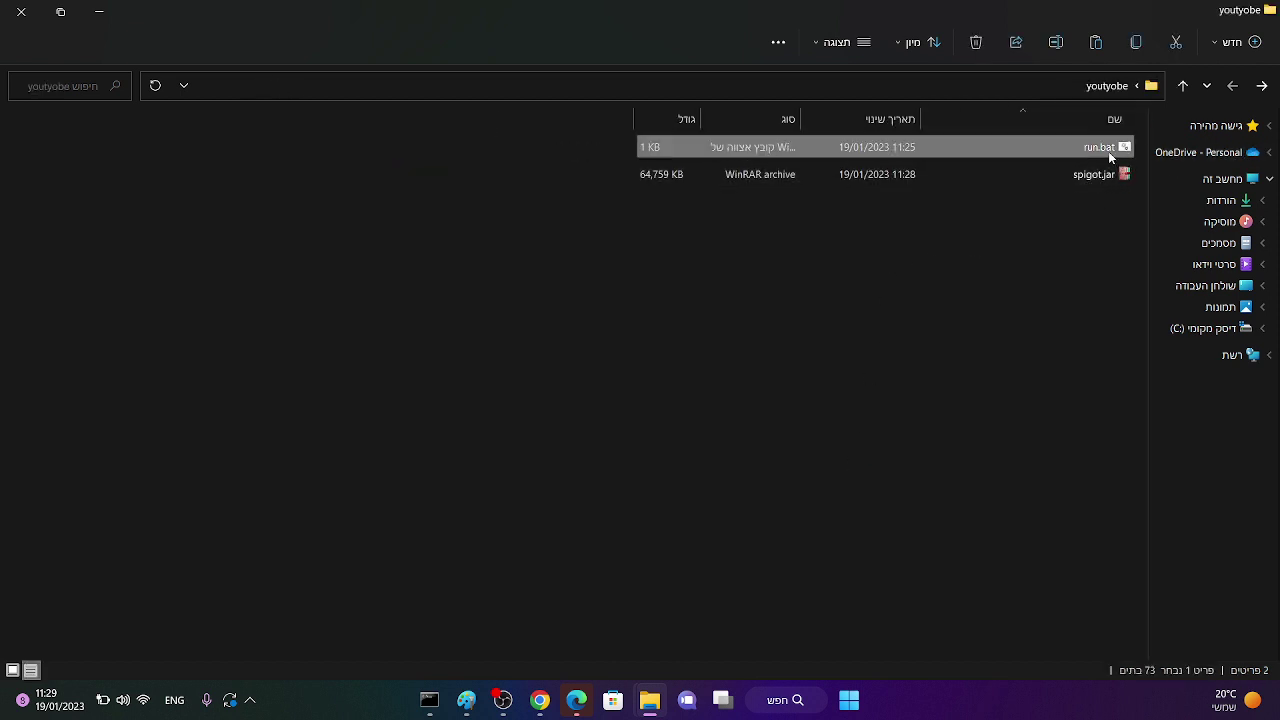
{"action": "left_click", "coordinate": [976, 45]}
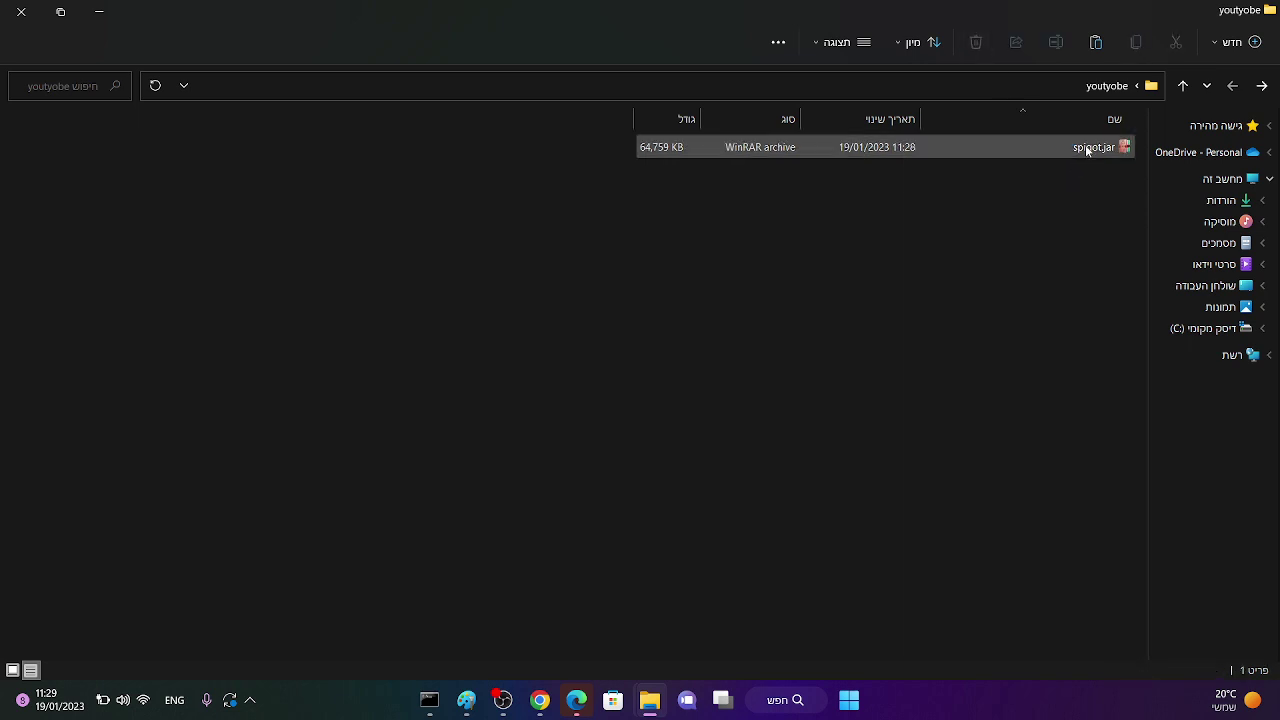
{"action": "left_click", "coordinate": [1087, 150]}
{"action": "left_click", "coordinate": [976, 43]}
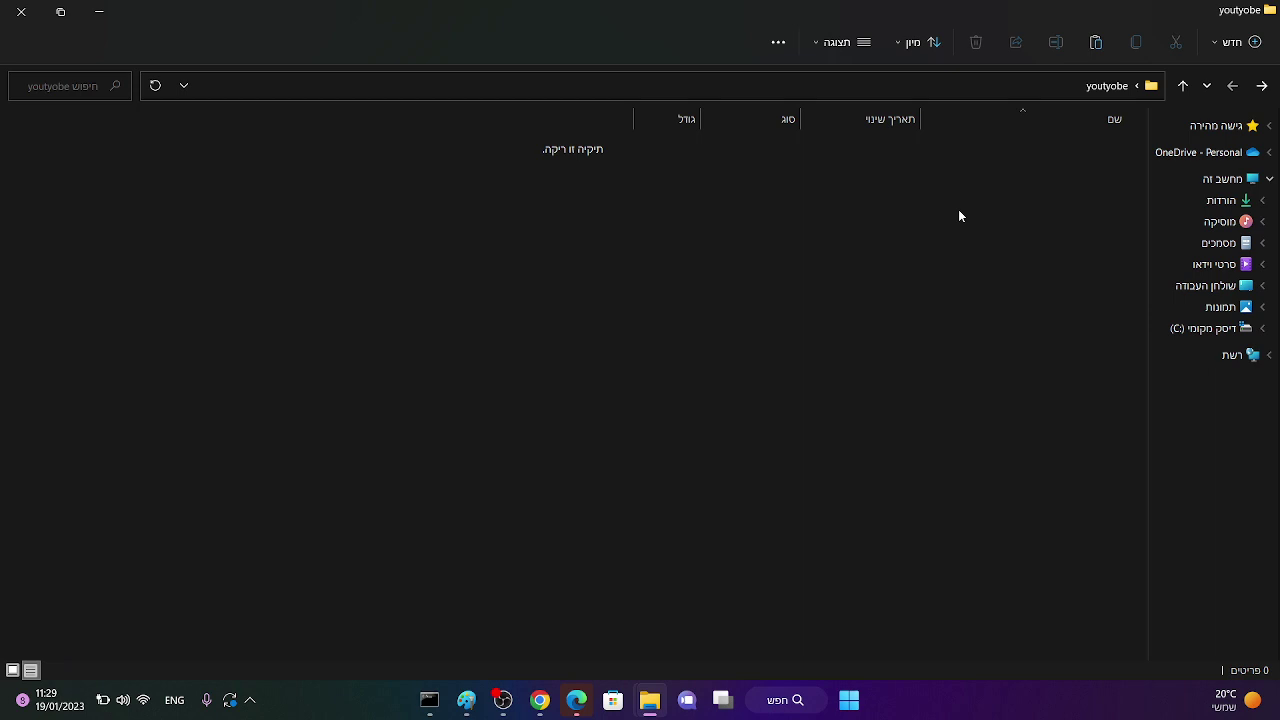
Try to paste the copied run.bat and spigot.jar into the emptied youtyobe folder, retry once and cancel the copy.
{"action": "left_click", "coordinate": [1096, 42]}
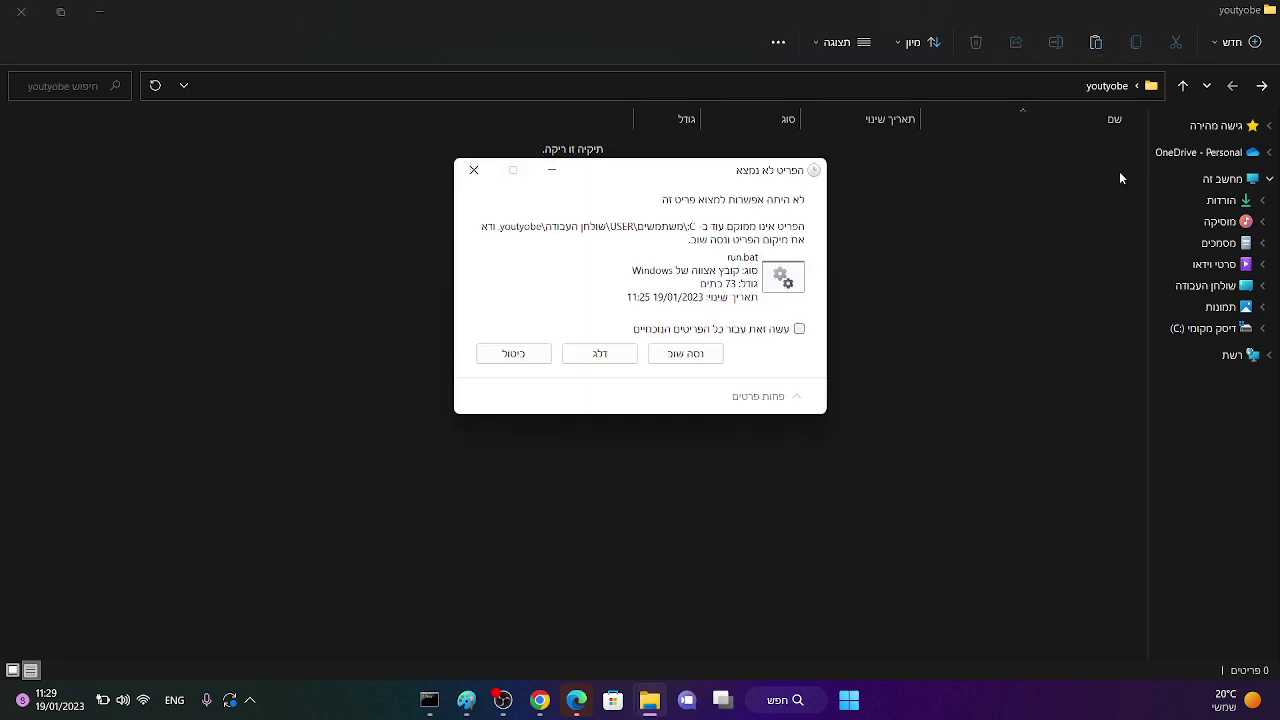
{"action": "left_click", "coordinate": [688, 356]}
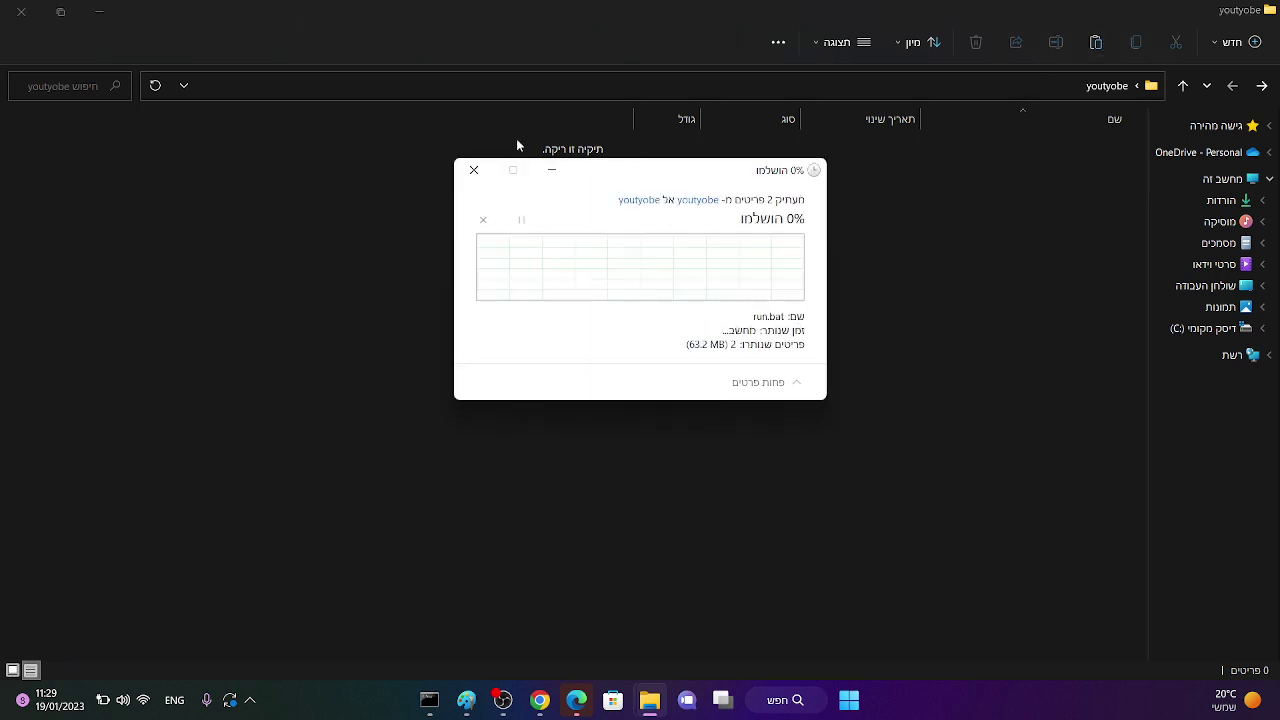
{"action": "left_click", "coordinate": [474, 170]}
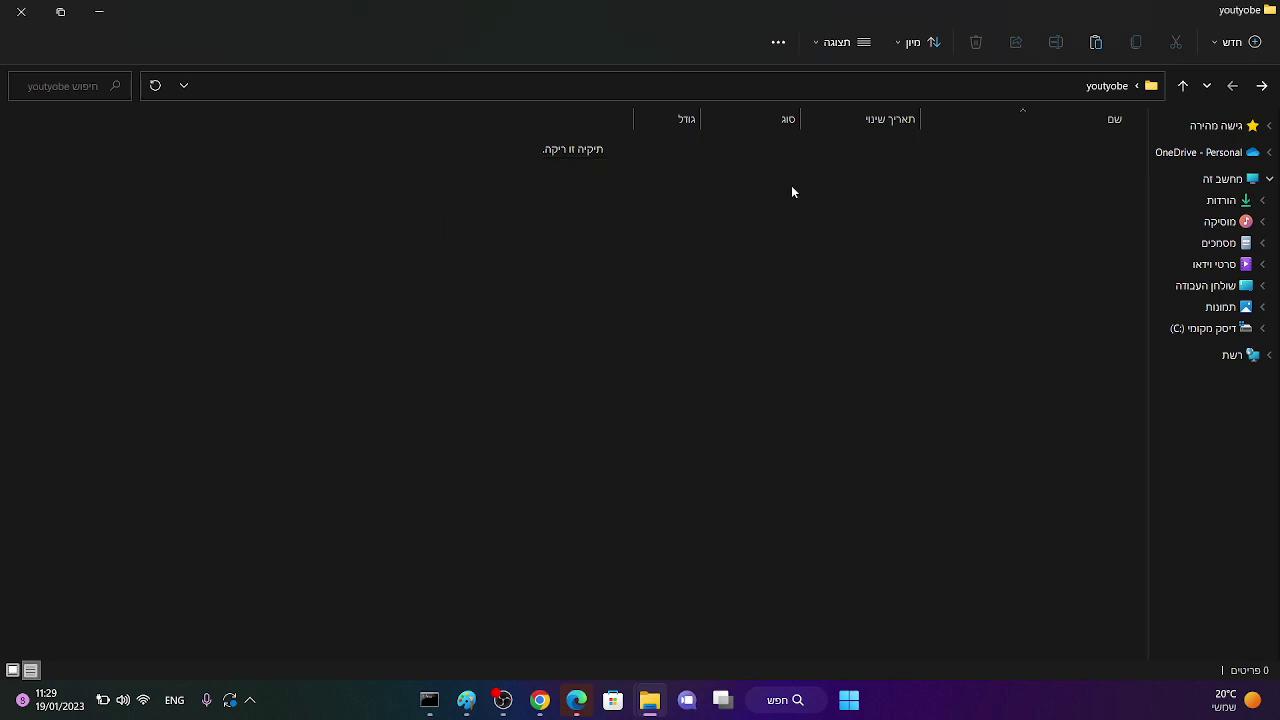
Bring up the Downloads folder window and copy spigot-1.19.2.jar from it into the youtyobe folder.
{"action": "mouse_move", "coordinate": [645, 706]}
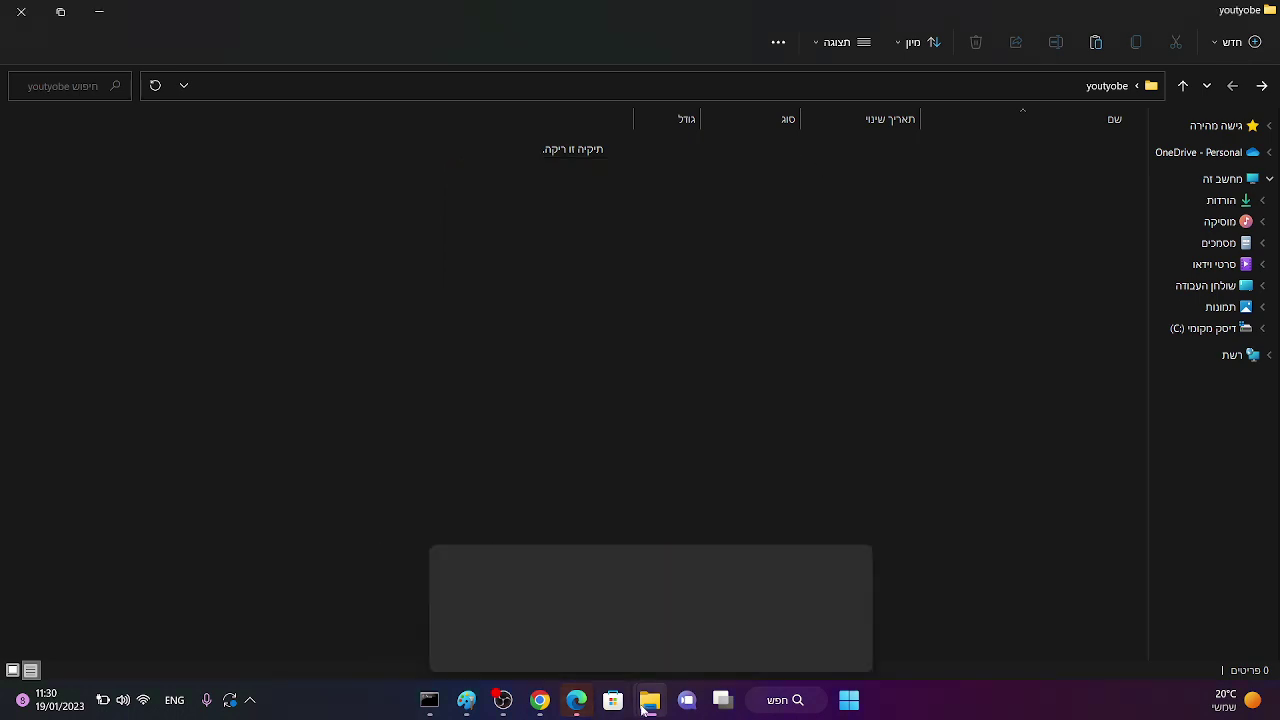
{"action": "left_click", "coordinate": [803, 623]}
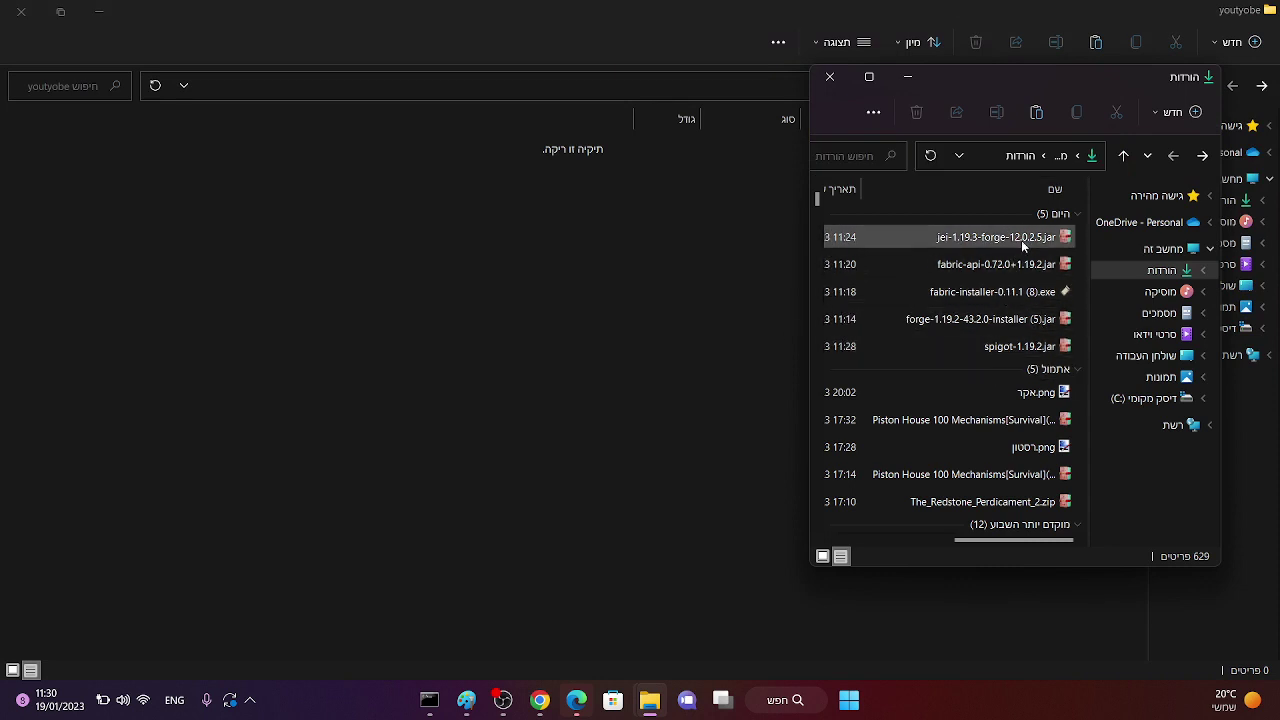
{"action": "left_click_drag", "start_coordinate": [1034, 347], "coordinate": [654, 368]}
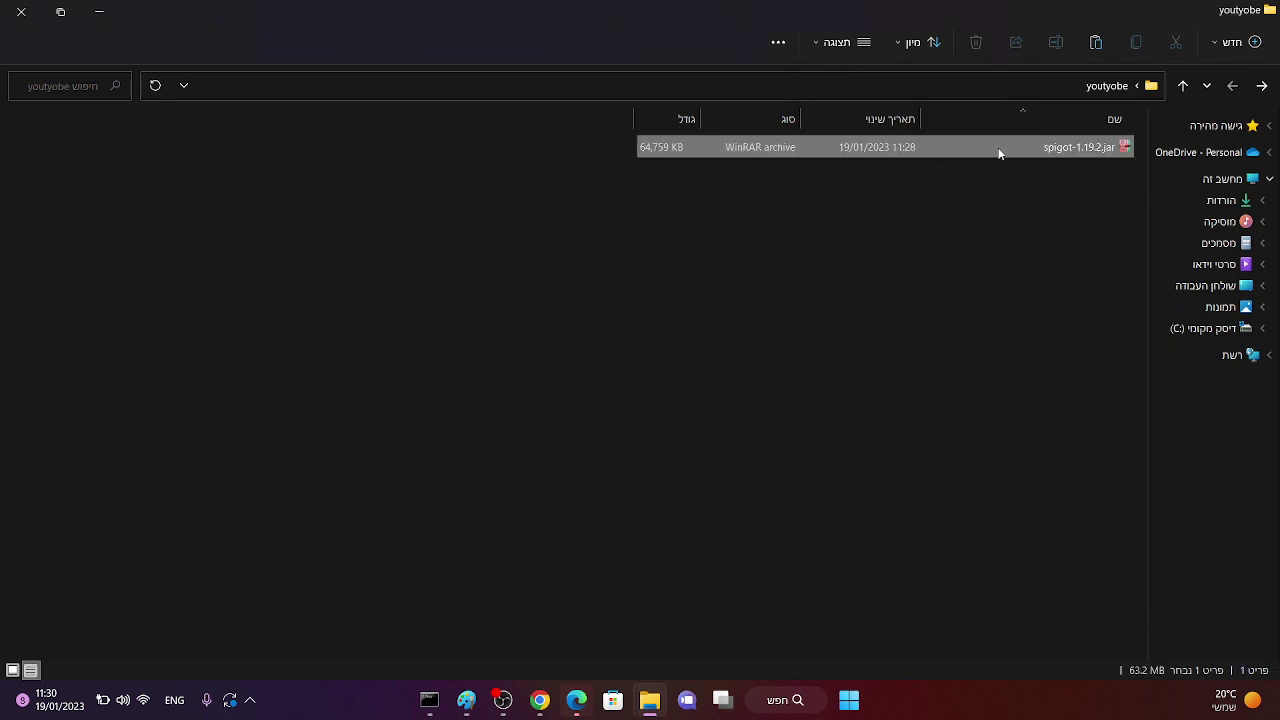
Rename spigot-1.19.2.jar in the youtyobe folder by removing the -1.19.2 version suffix from its name.
{"action": "left_click", "coordinate": [1057, 42]}
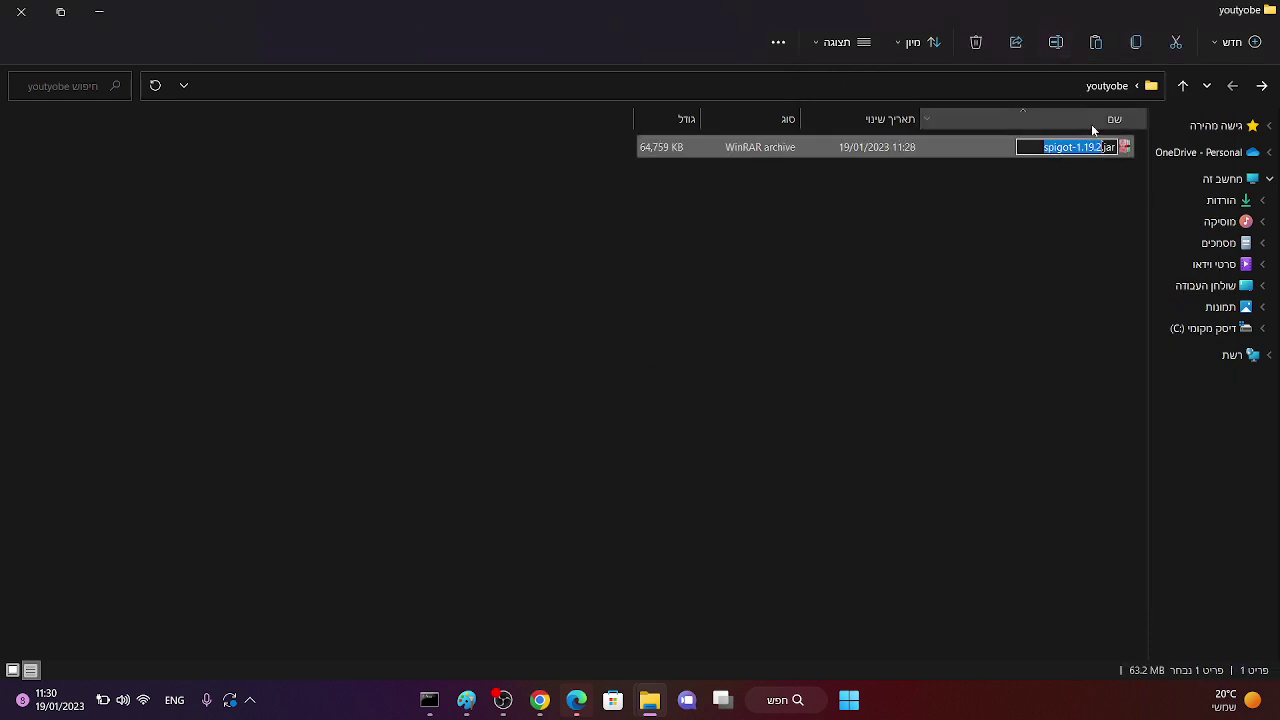
{"action": "left_click_drag", "start_coordinate": [1071, 147], "coordinate": [1103, 147]}
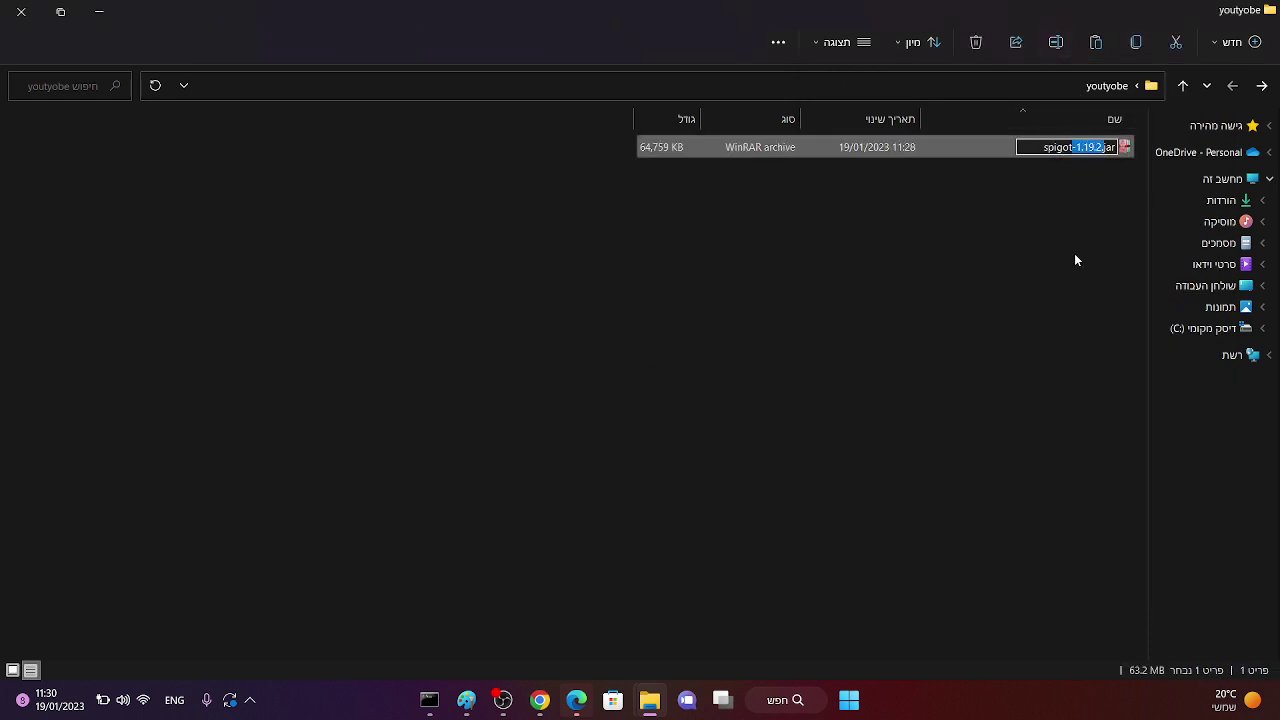
{"action": "key", "text": "BackSpace"}
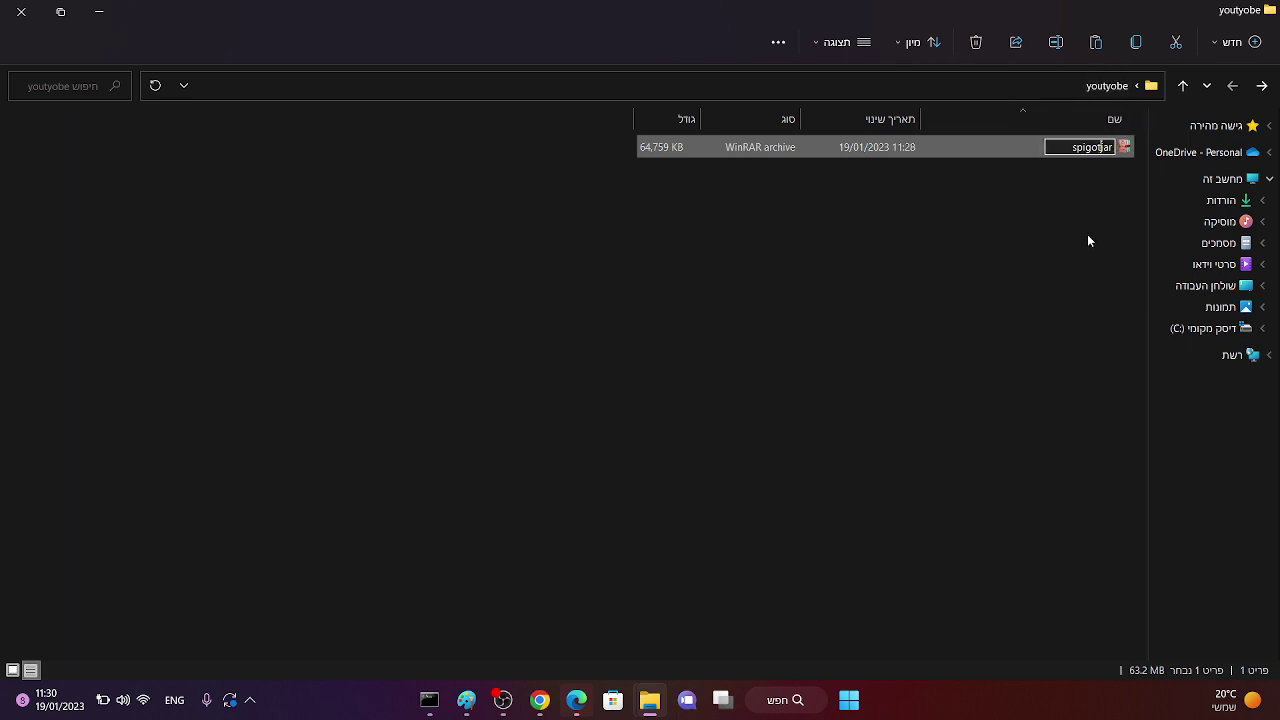